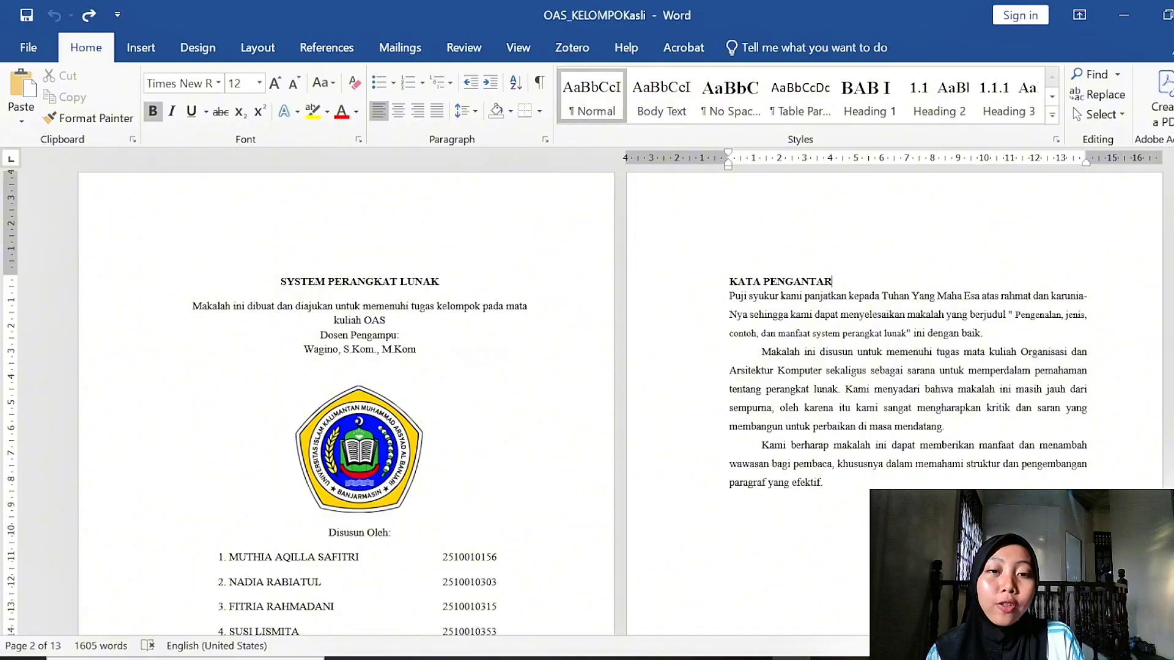
Step: Inspect the header labels on the opening pages for section divisions, and return to the document body
{"action": "double_click", "coordinate": [710, 227]}
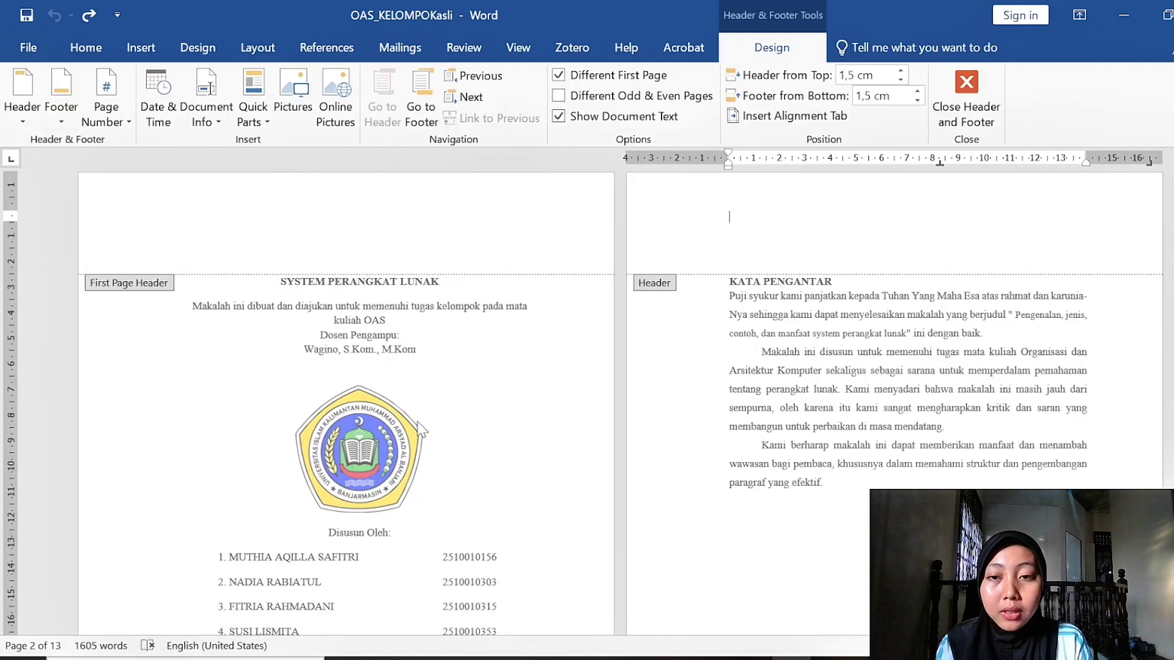
{"action": "scroll", "coordinate": [422, 429], "scroll_direction": "down", "scroll_amount": 10}
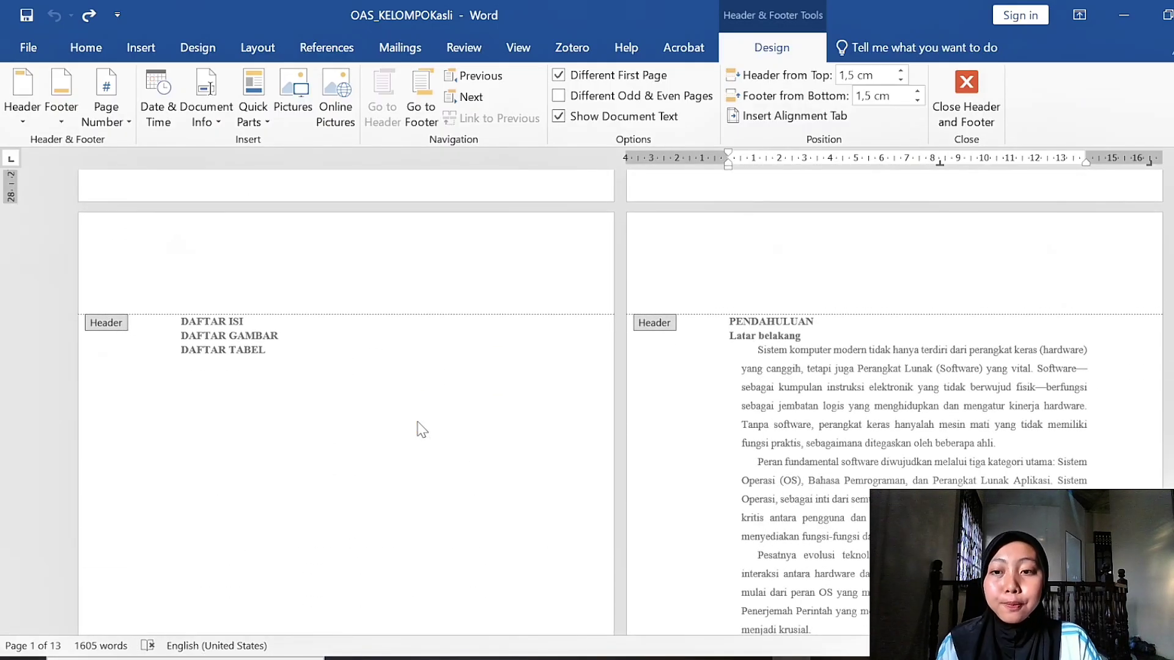
{"action": "scroll", "coordinate": [422, 429], "scroll_direction": "up", "scroll_amount": 10}
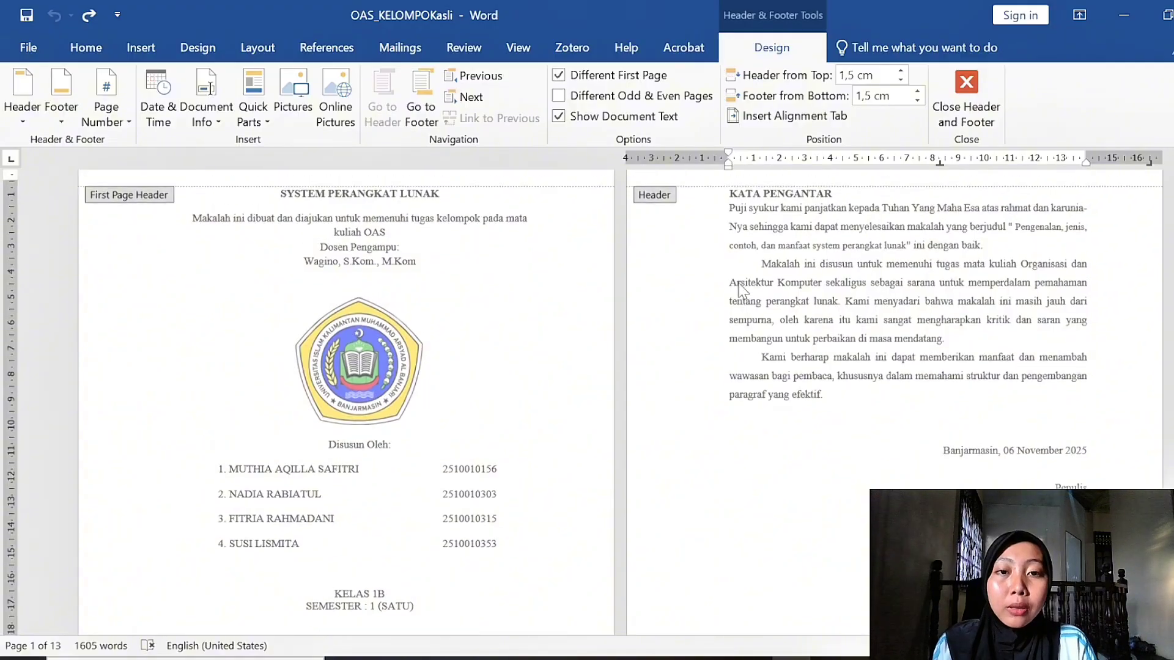
{"action": "left_click", "coordinate": [985, 109]}
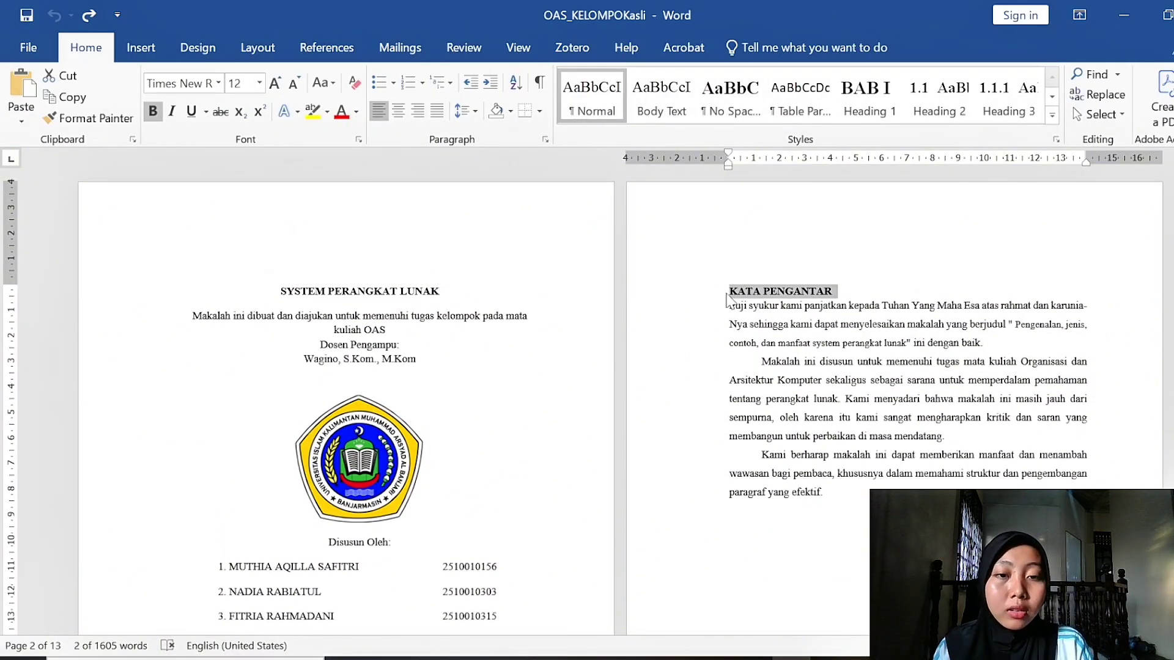
Step: Insert a Next Page section break directly before the KATA PENGANTAR heading
{"action": "left_click", "coordinate": [726, 294]}
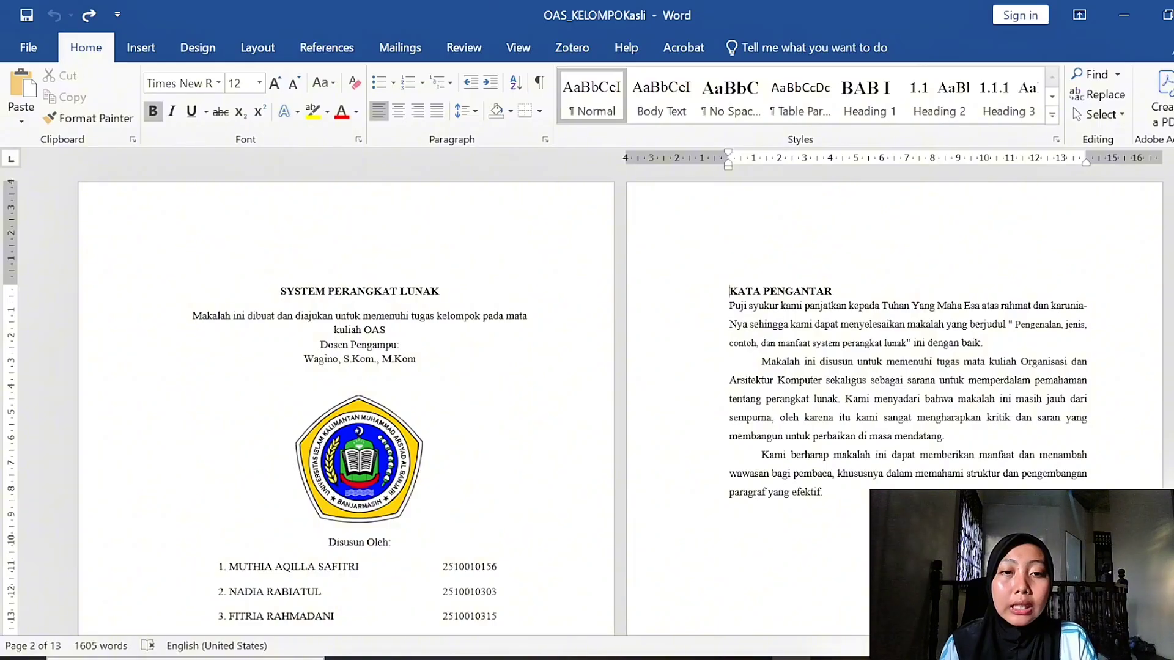
{"action": "left_click", "coordinate": [255, 54]}
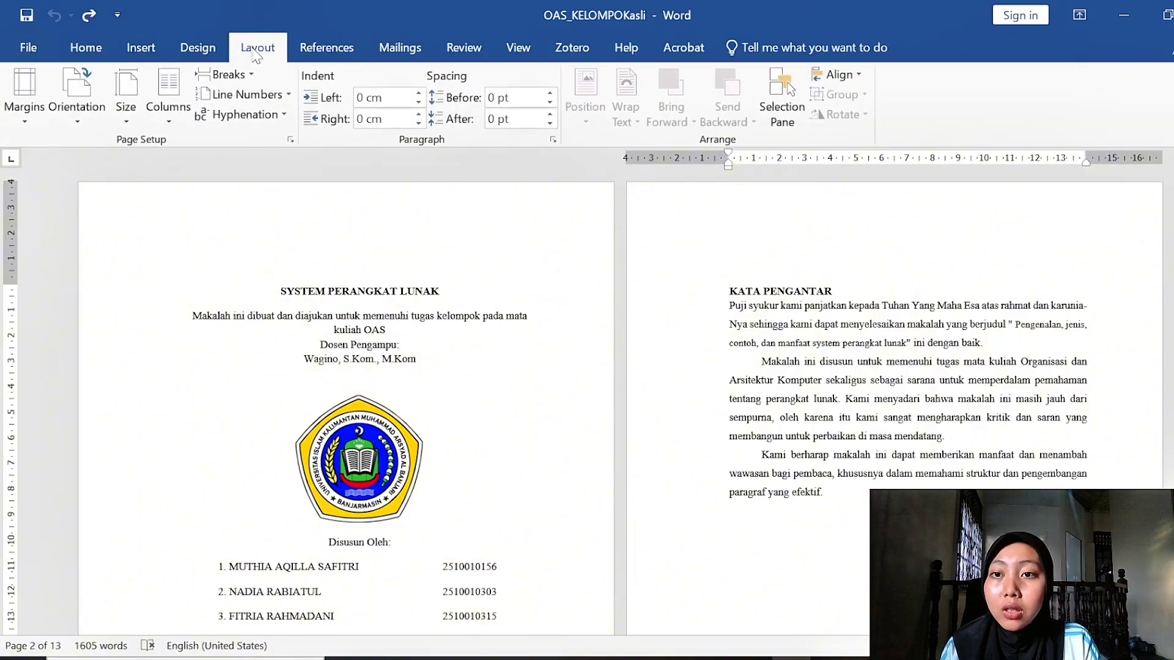
{"action": "left_click", "coordinate": [225, 74]}
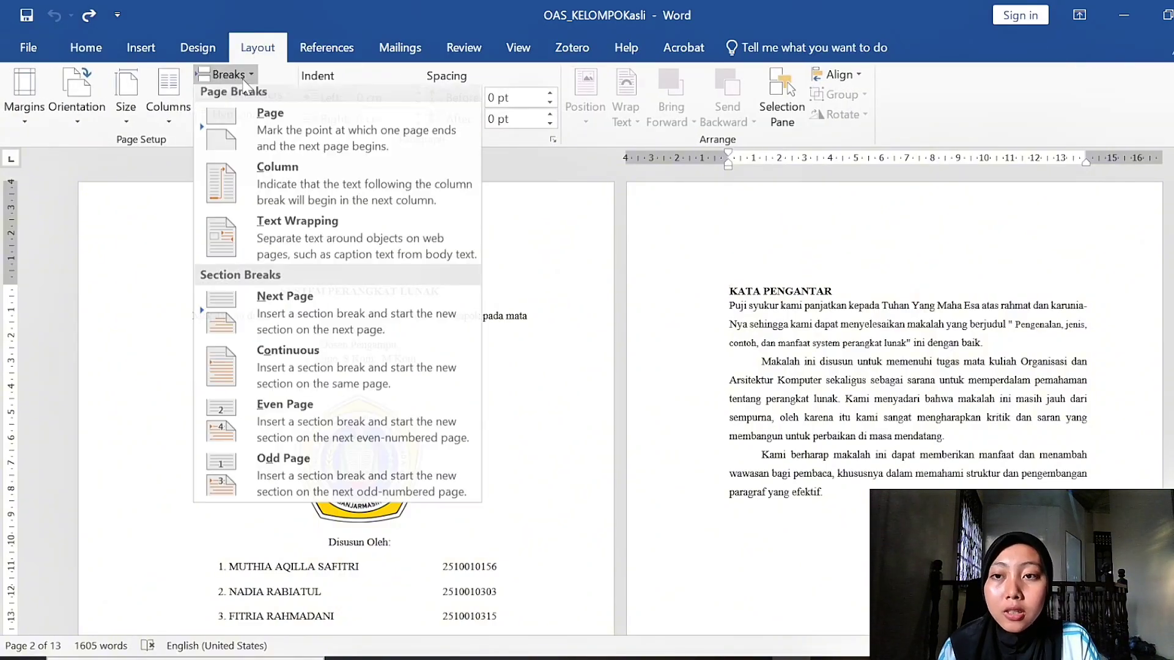
{"action": "left_click", "coordinate": [325, 318]}
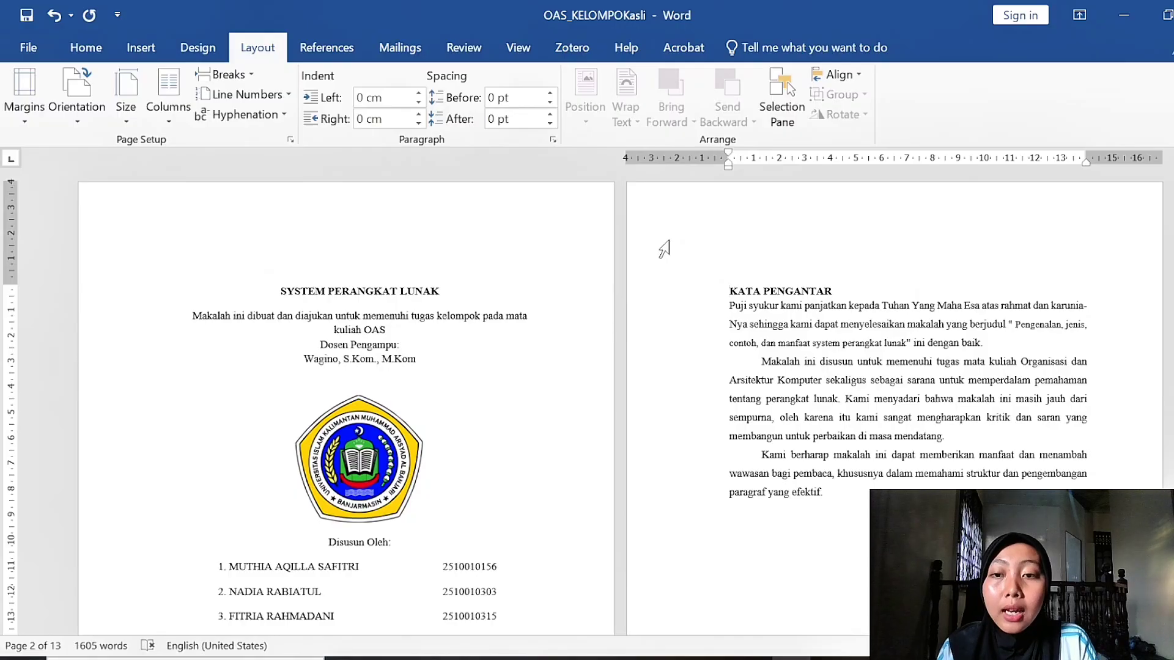
Step: Check the header and footer section labels on the cover and KATA PENGANTAR pages, and return to the body text
{"action": "double_click", "coordinate": [662, 249]}
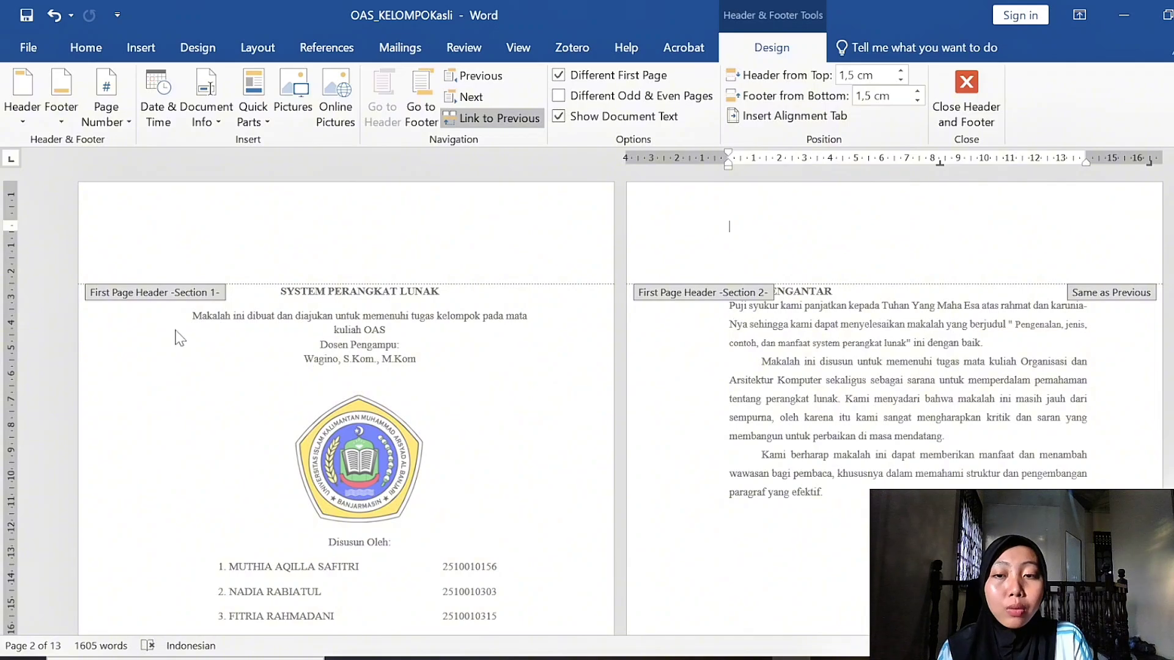
{"action": "scroll", "coordinate": [420, 395], "scroll_direction": "down", "scroll_amount": 6}
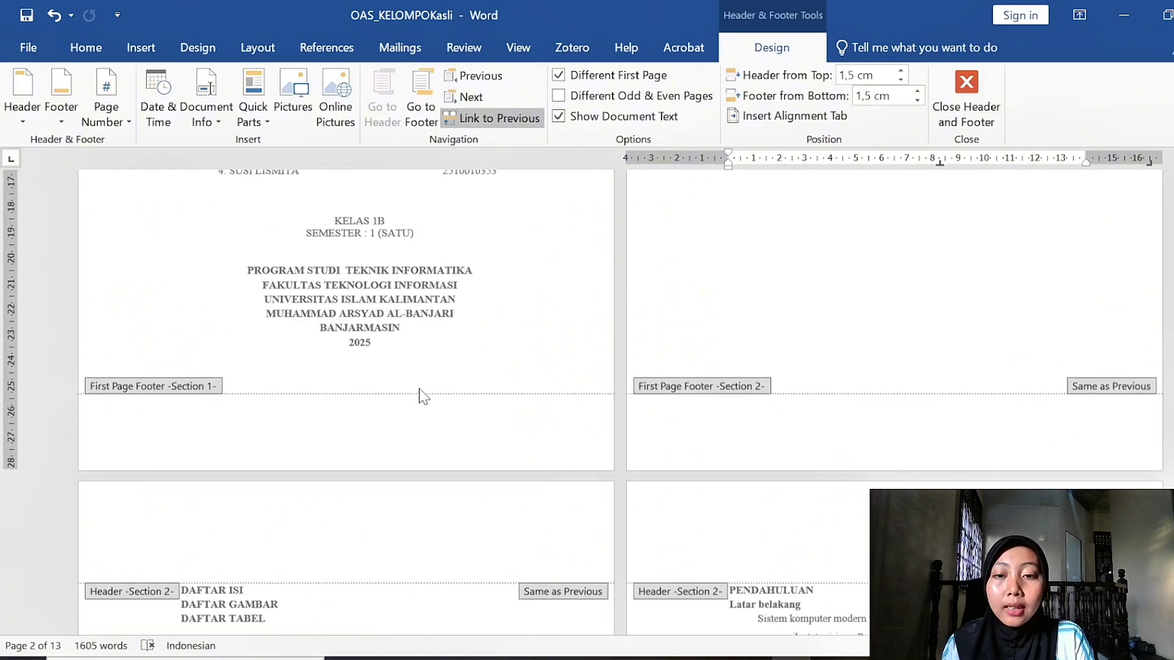
{"action": "scroll", "coordinate": [452, 552], "scroll_direction": "up", "scroll_amount": 8}
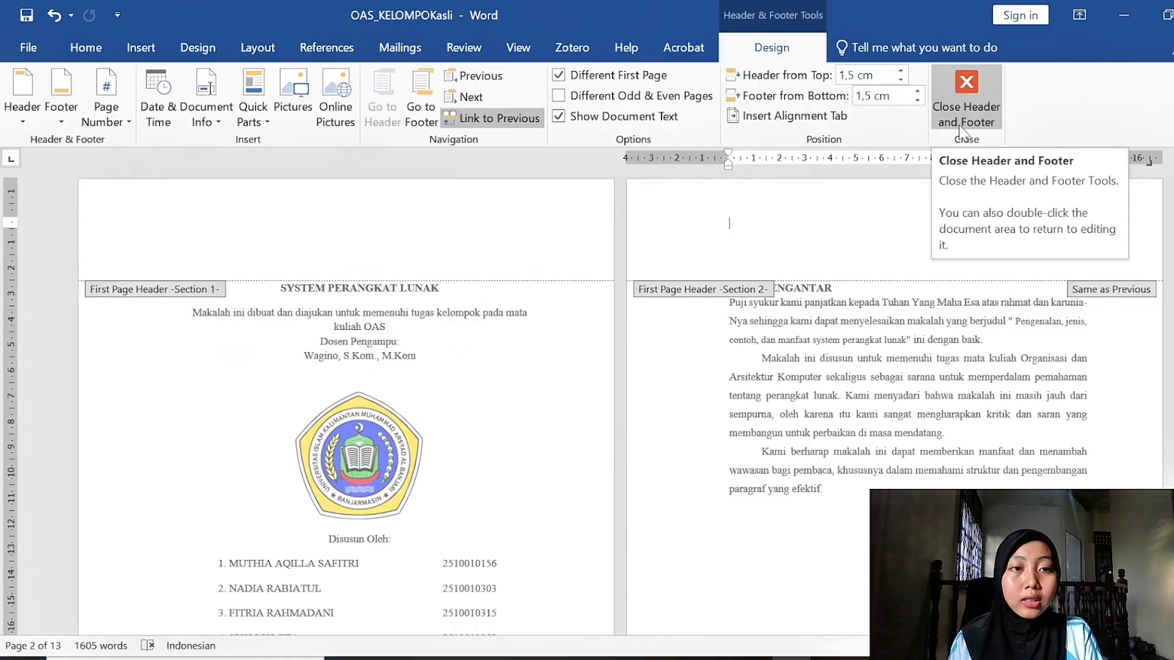
{"action": "left_click", "coordinate": [965, 98]}
Step: Insert a Next Page section break directly before the PENDAHULUAN heading
{"action": "scroll", "coordinate": [711, 365], "scroll_direction": "down", "scroll_amount": 10}
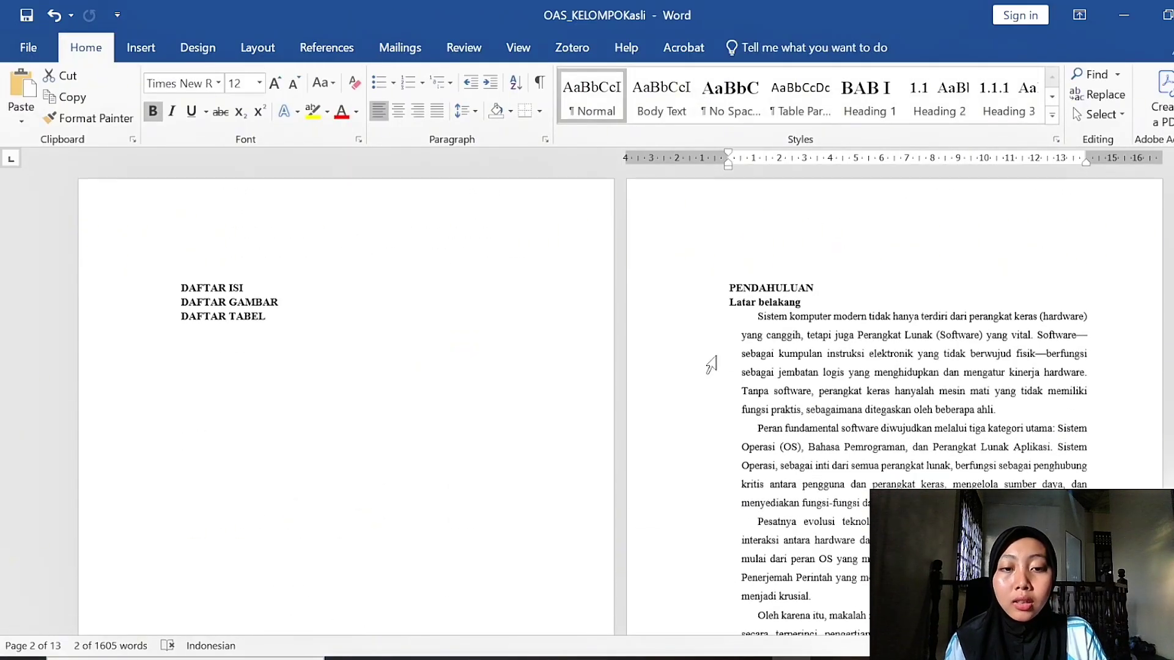
{"action": "left_click", "coordinate": [729, 281]}
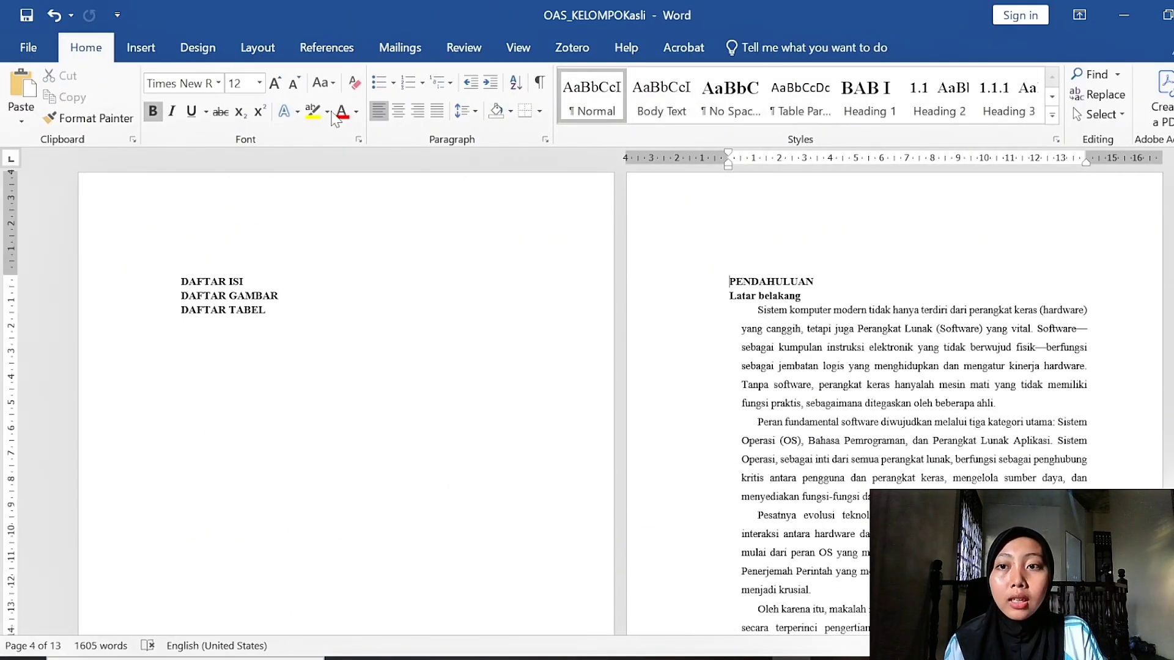
{"action": "left_click", "coordinate": [253, 49]}
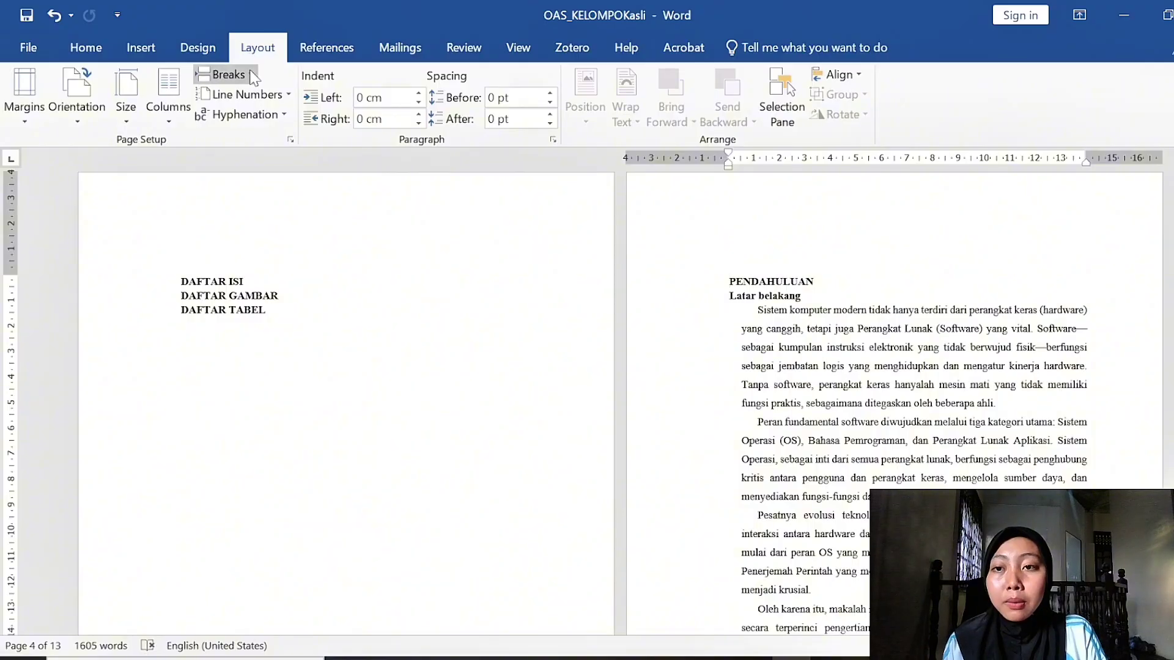
{"action": "left_click", "coordinate": [224, 74]}
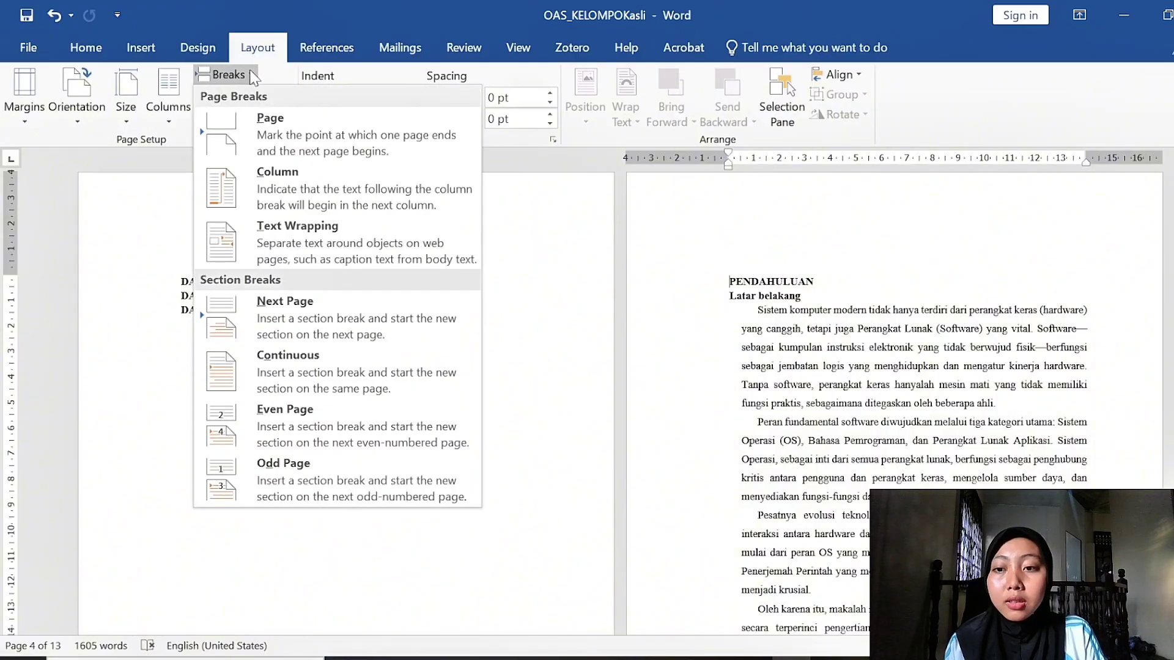
{"action": "left_click", "coordinate": [285, 305]}
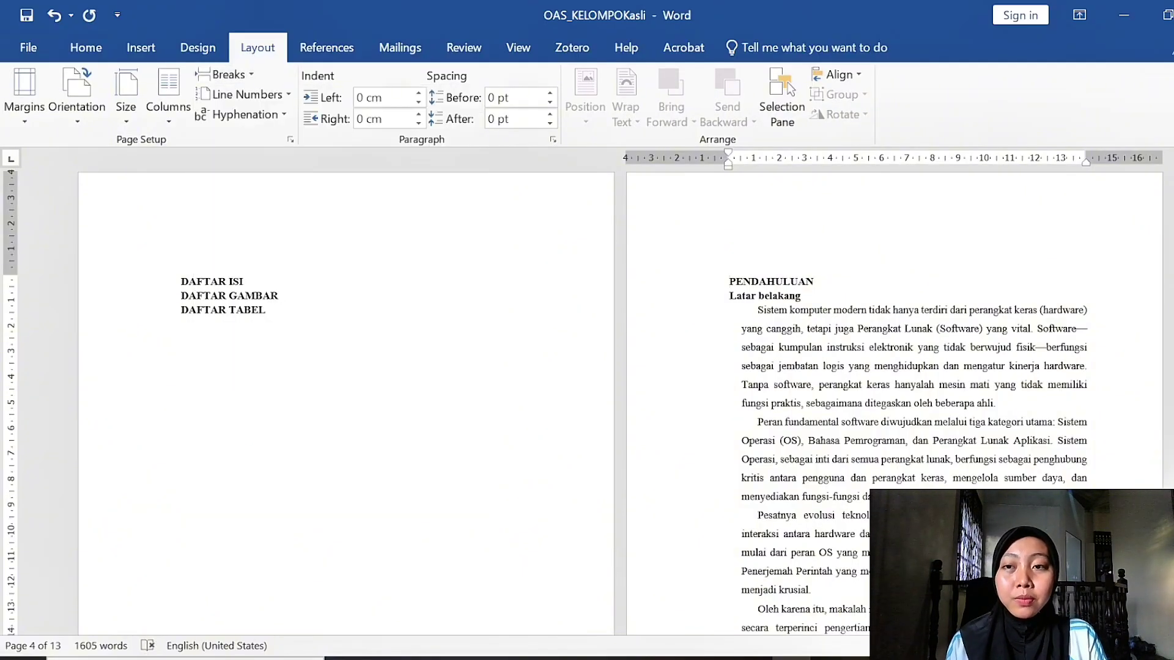
Step: Insert a Next Page section break directly before the PEMBAHASAN heading
{"action": "scroll", "coordinate": [651, 406], "scroll_direction": "down", "scroll_amount": 15}
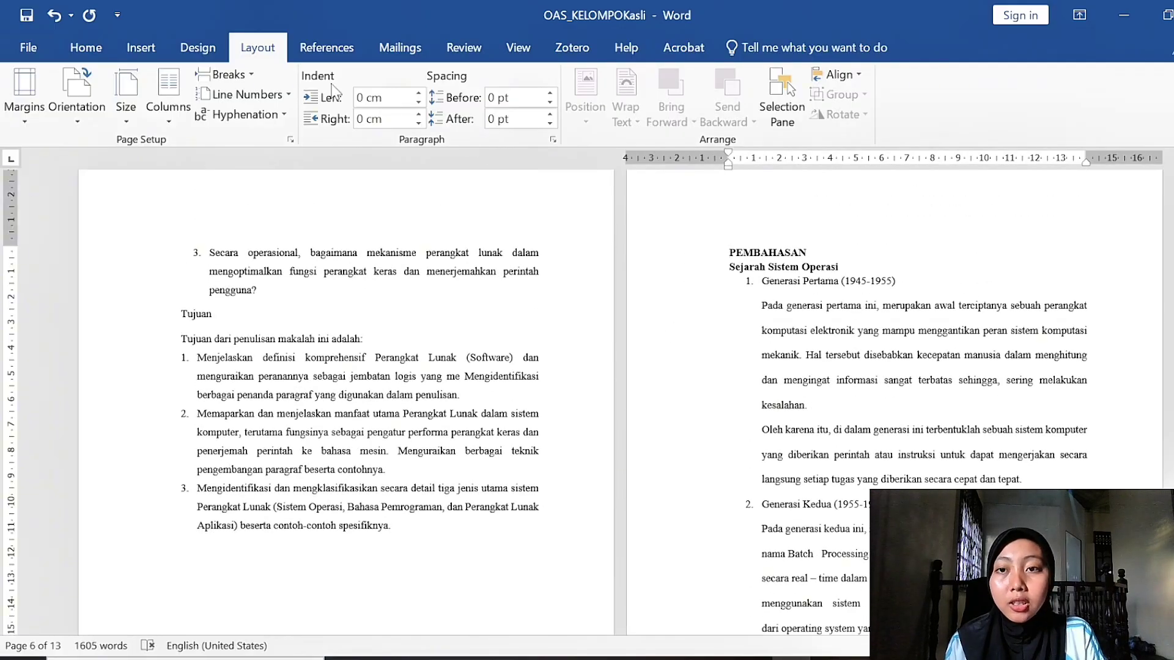
{"action": "left_click", "coordinate": [228, 74]}
{"action": "left_click", "coordinate": [280, 299]}
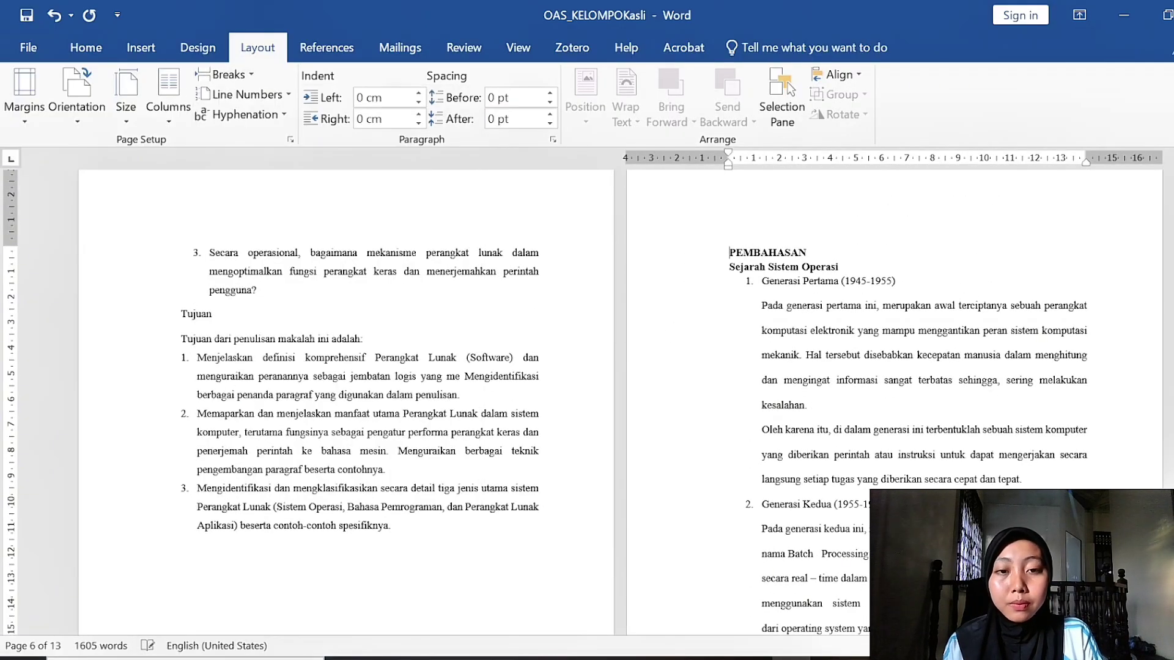
Step: Delete the surplus blank lines above the PENUTUP heading on the last page
{"action": "scroll", "coordinate": [649, 347], "scroll_direction": "down", "scroll_amount": 6}
{"action": "scroll", "coordinate": [652, 349], "scroll_direction": "down", "scroll_amount": 20}
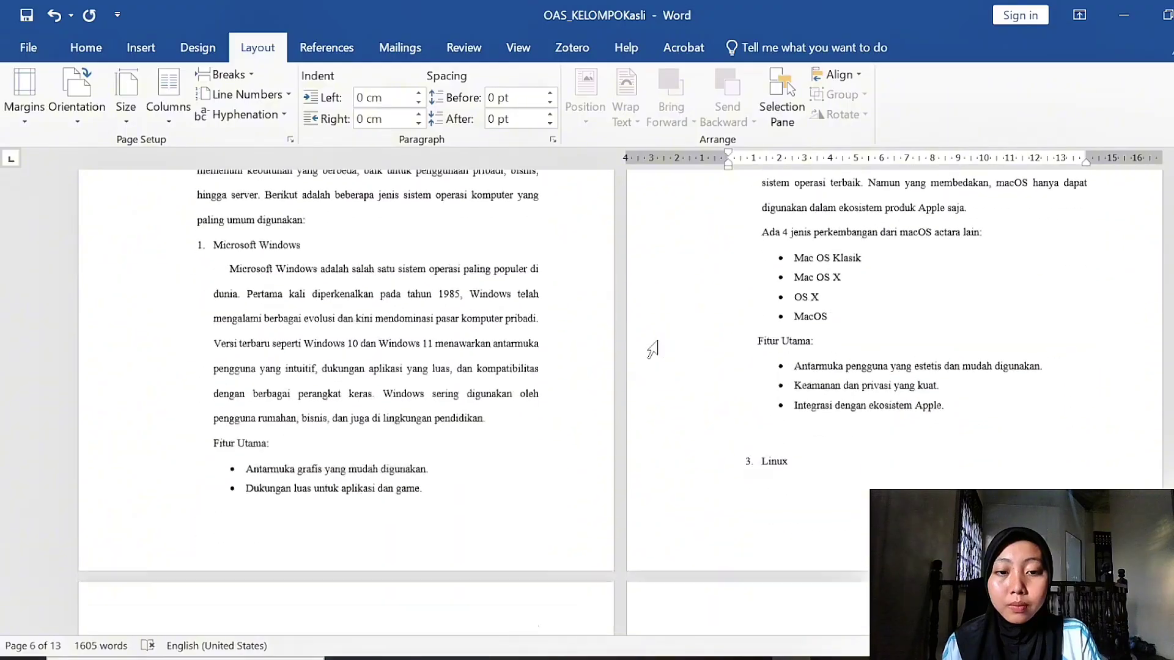
{"action": "scroll", "coordinate": [651, 347], "scroll_direction": "down", "scroll_amount": 15}
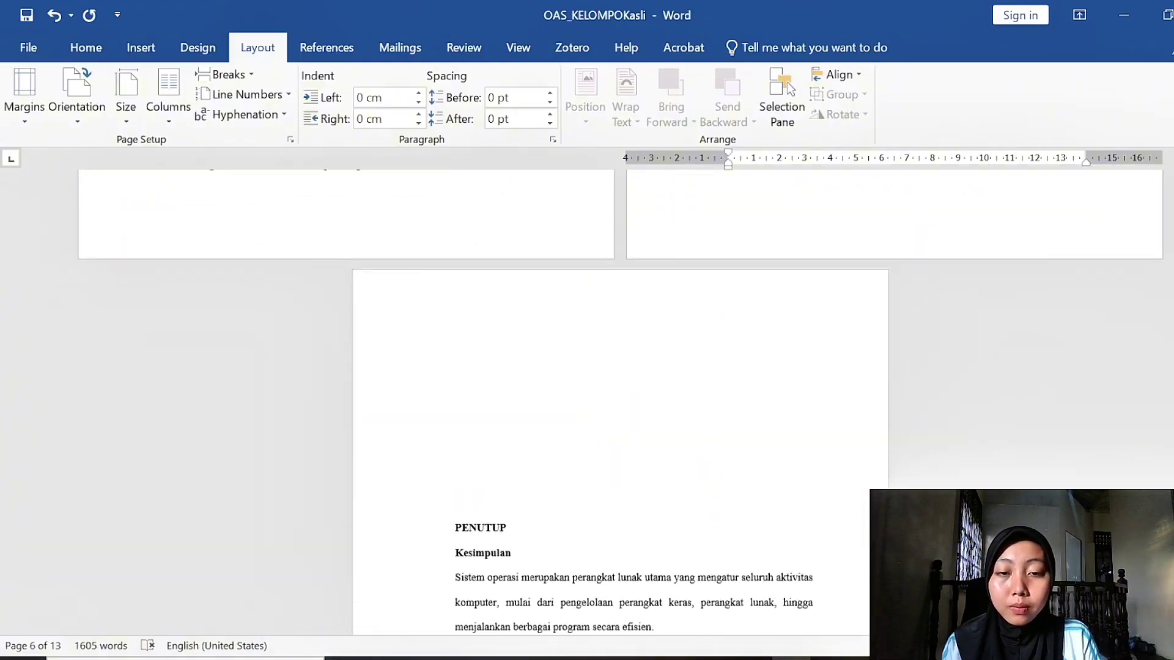
{"action": "left_click", "coordinate": [456, 296]}
{"action": "key", "text": "BackSpace"}
{"action": "key", "text": "BackSpace"}
{"action": "key", "text": "BackSpace"}
{"action": "key", "text": "BackSpace"}
{"action": "key", "text": "BackSpace"}
{"action": "key", "text": "BackSpace"}
{"action": "key", "text": "BackSpace"}
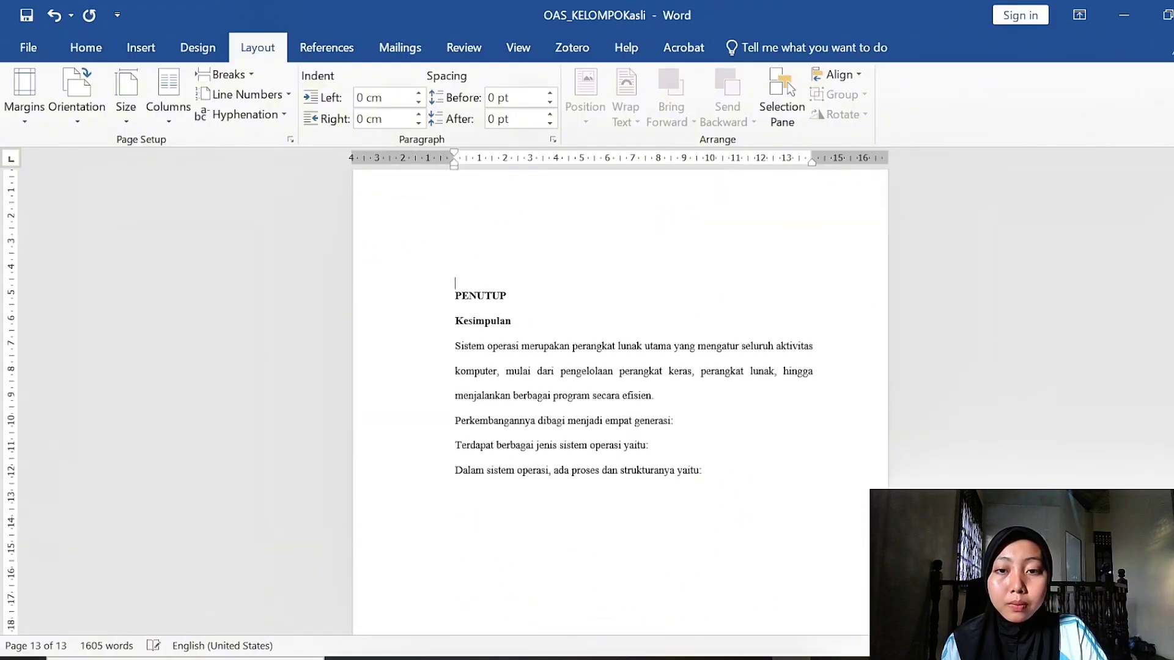
Step: Insert a Next Page section break ahead of the PENUTUP heading
{"action": "left_click", "coordinate": [372, 345]}
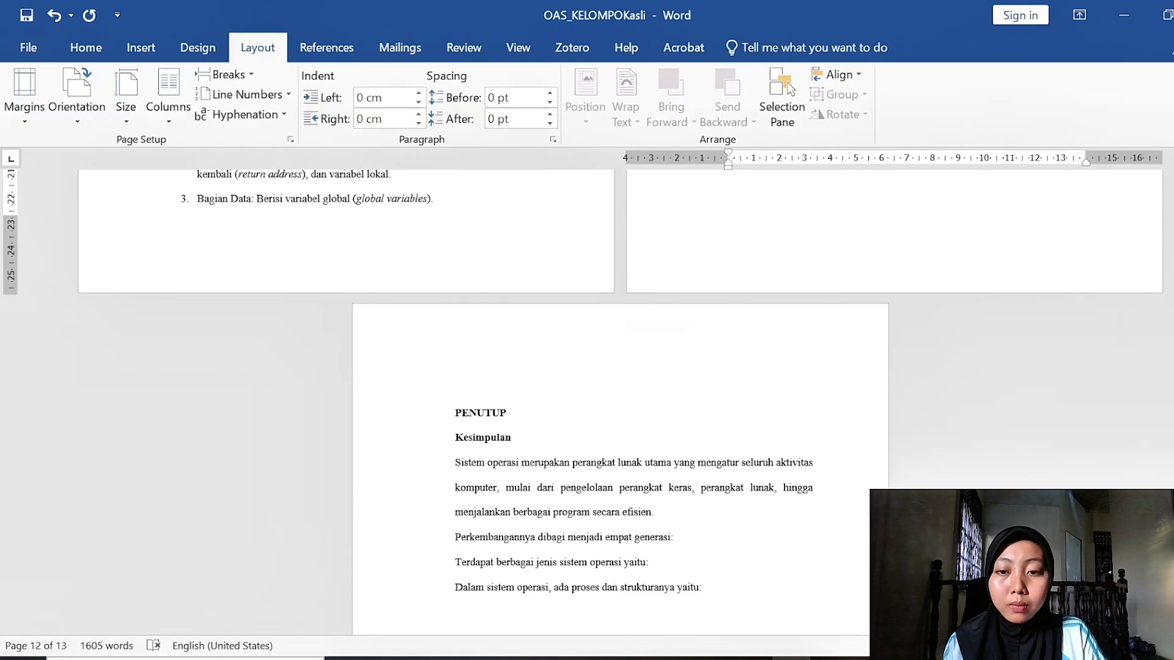
{"action": "left_click", "coordinate": [244, 76]}
{"action": "left_click", "coordinate": [287, 318]}
Step: Add blank lines above the DAFTAR PUSTAKA heading and insert a Next Page section break directly before it
{"action": "scroll", "coordinate": [437, 476], "scroll_direction": "down", "scroll_amount": 5}
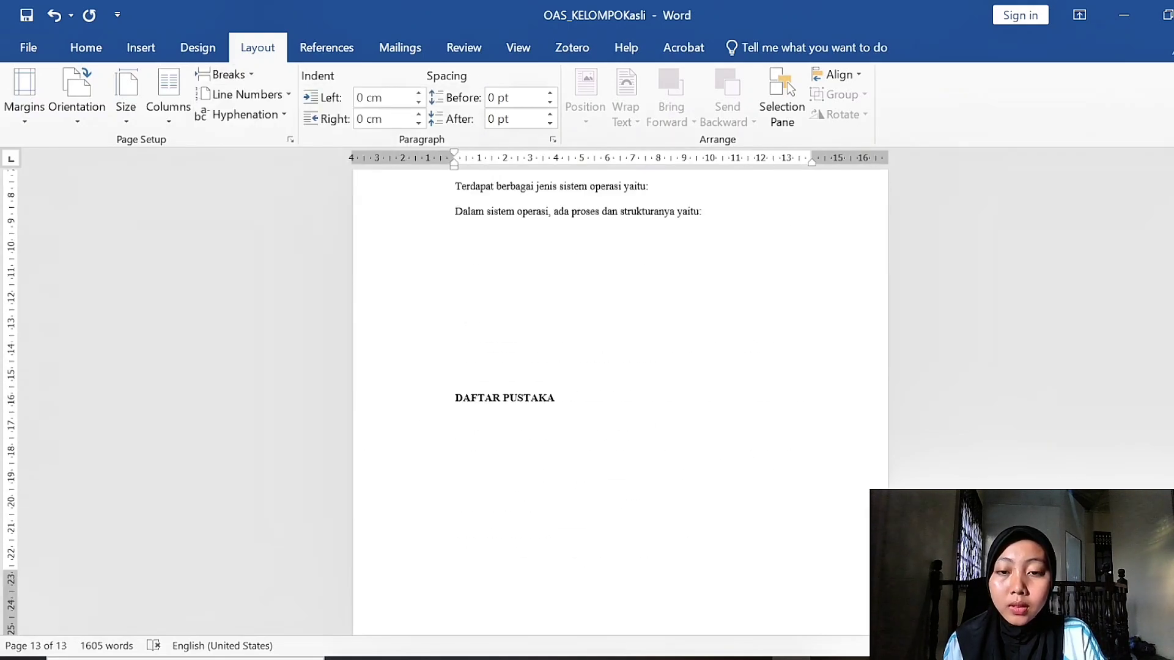
{"action": "scroll", "coordinate": [620, 404], "scroll_direction": "down", "scroll_amount": 1}
{"action": "key", "text": "Return"}
{"action": "key", "text": "Return"}
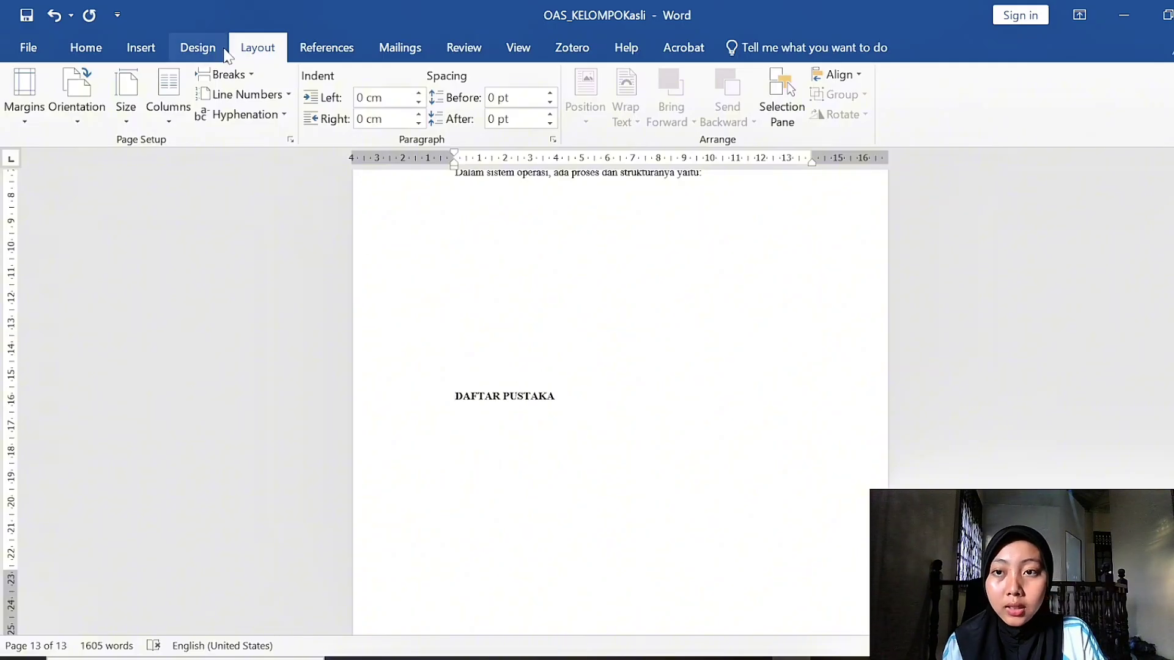
{"action": "left_click", "coordinate": [226, 74]}
{"action": "left_click", "coordinate": [301, 305]}
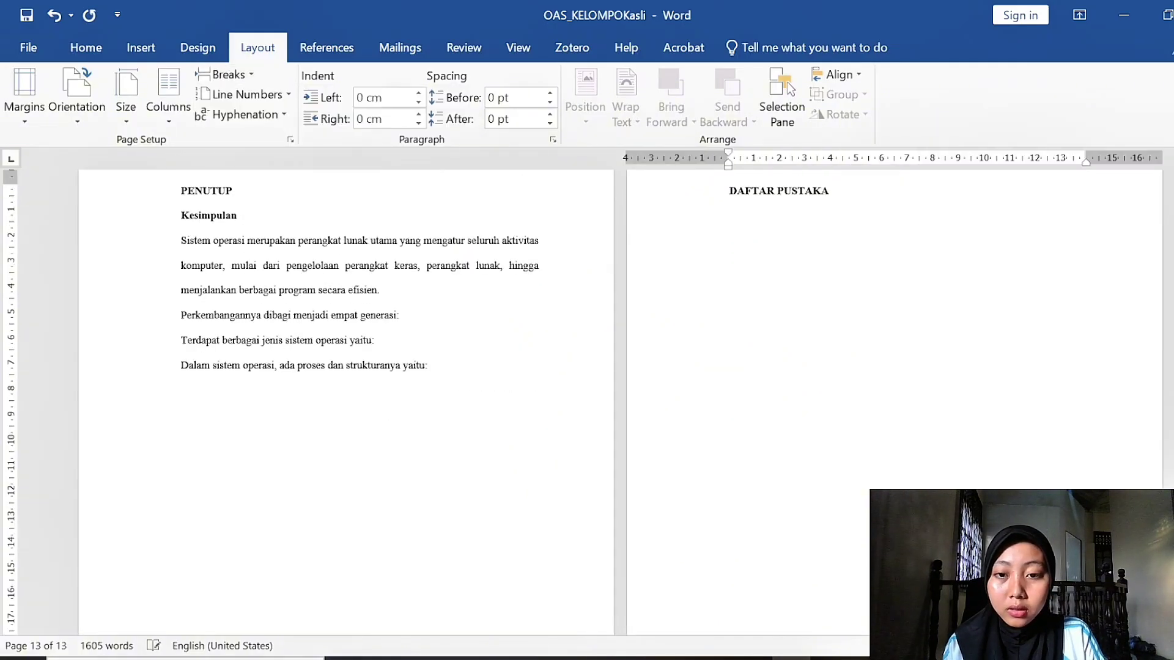
Step: Insert a centred Plain Number 2 page number at the bottom of the cover page in Section 1
{"action": "scroll", "coordinate": [403, 450], "scroll_direction": "up", "scroll_amount": 10}
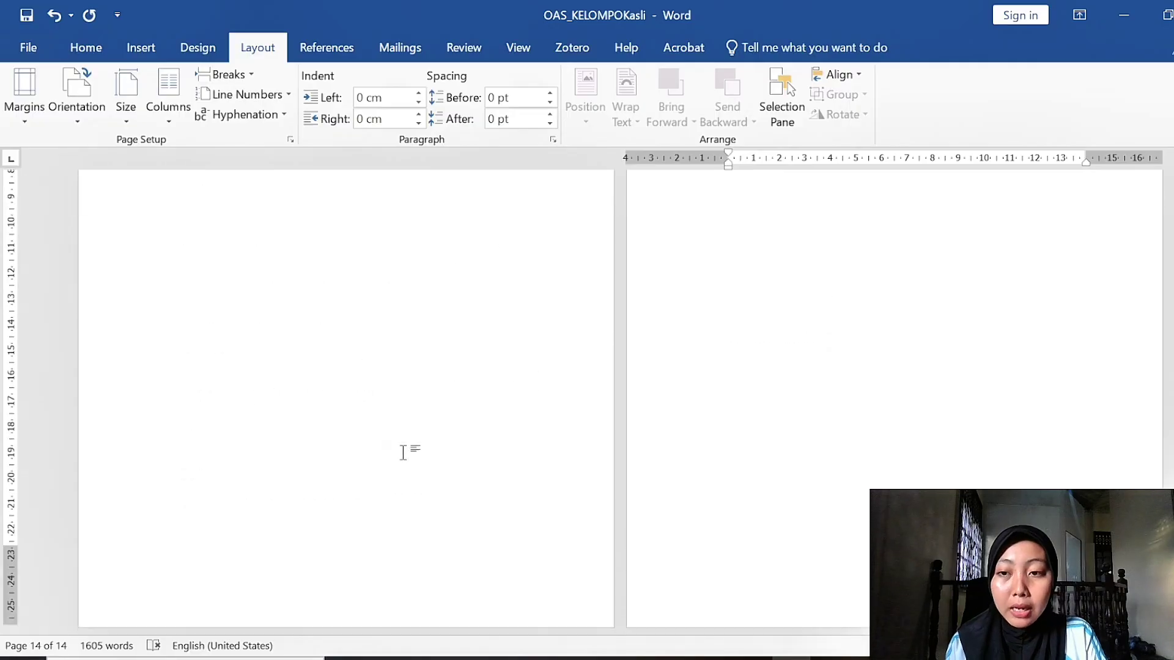
{"action": "key", "text": "ctrl+Home"}
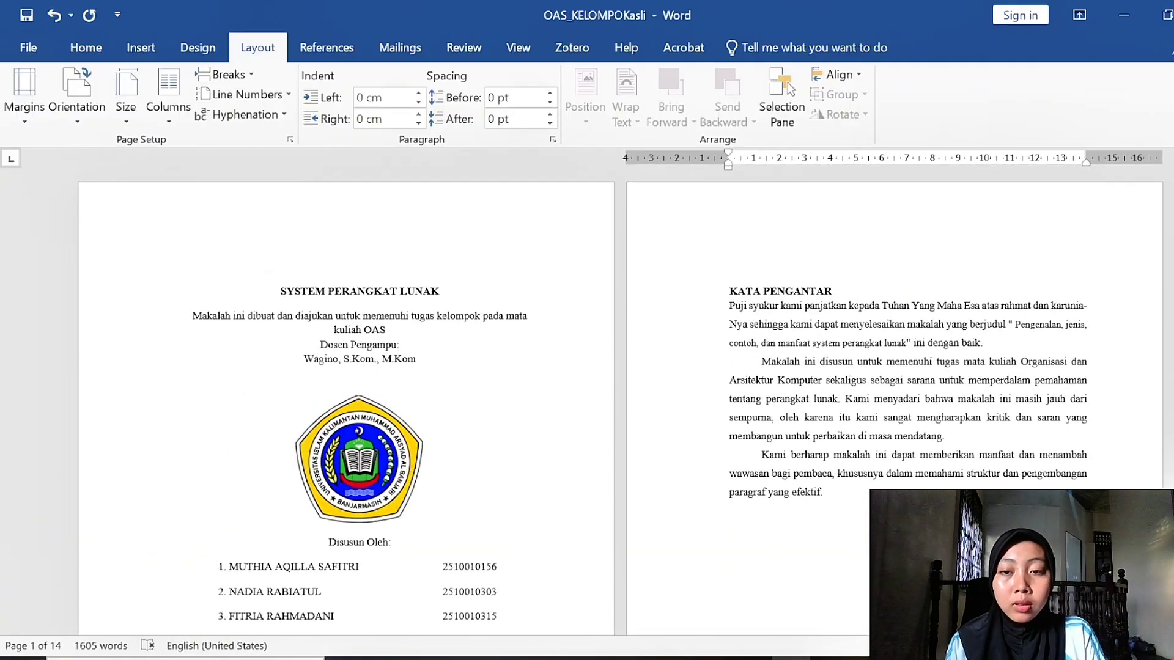
{"action": "double_click", "coordinate": [333, 239]}
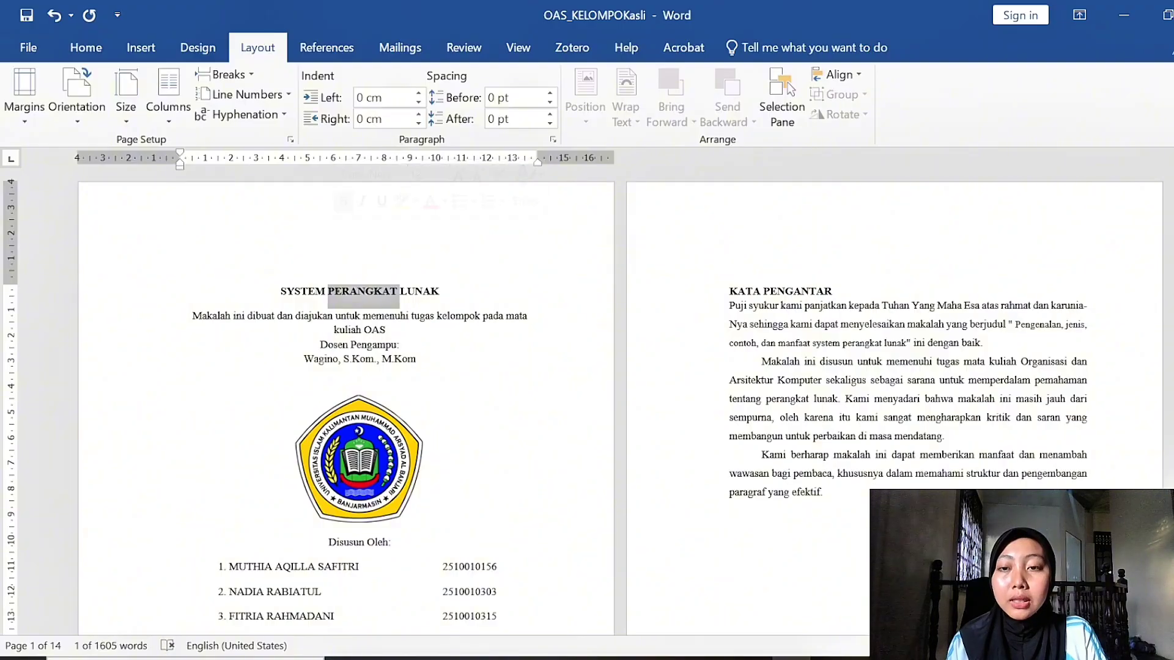
{"action": "double_click", "coordinate": [245, 236]}
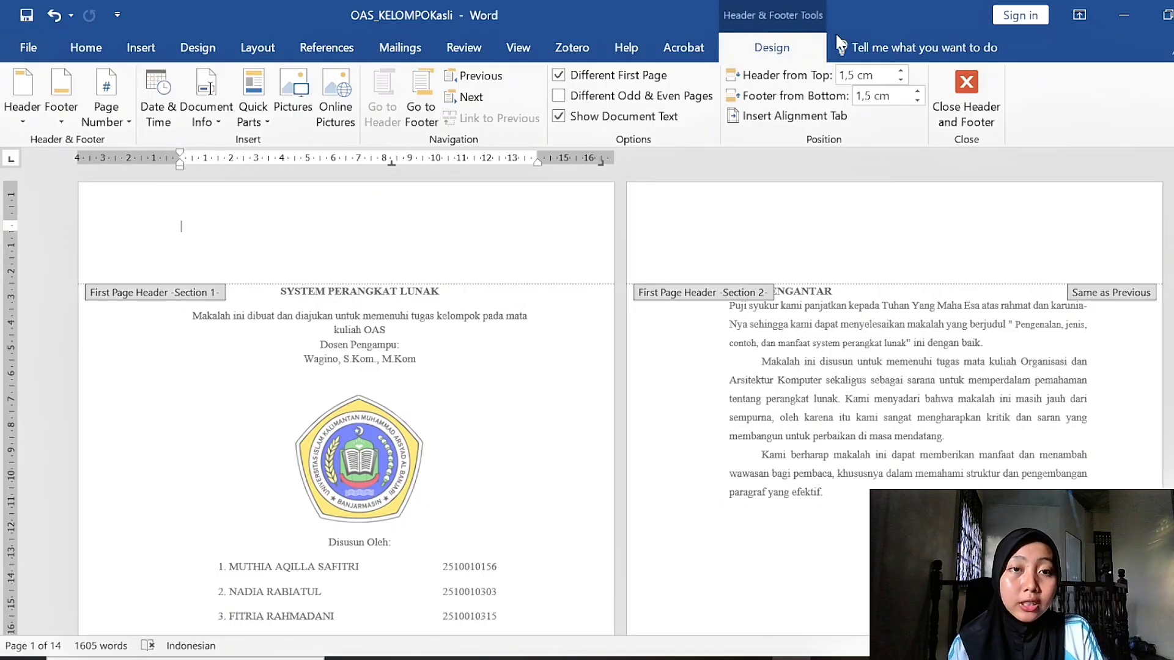
{"action": "left_click", "coordinate": [138, 48]}
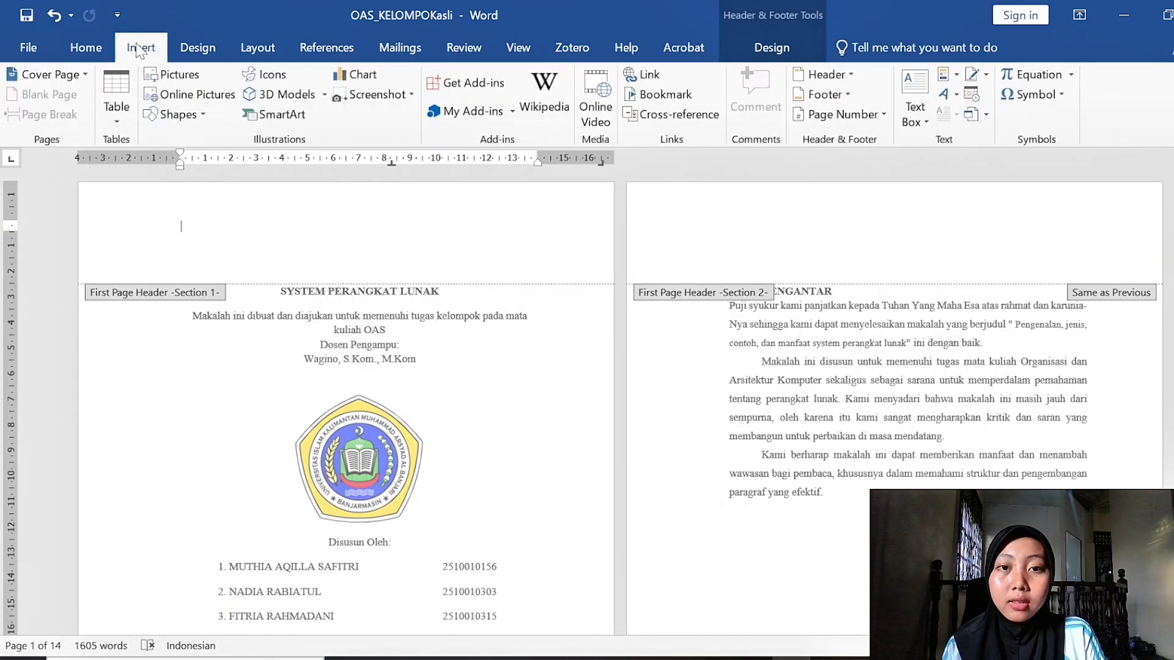
{"action": "left_click", "coordinate": [880, 119]}
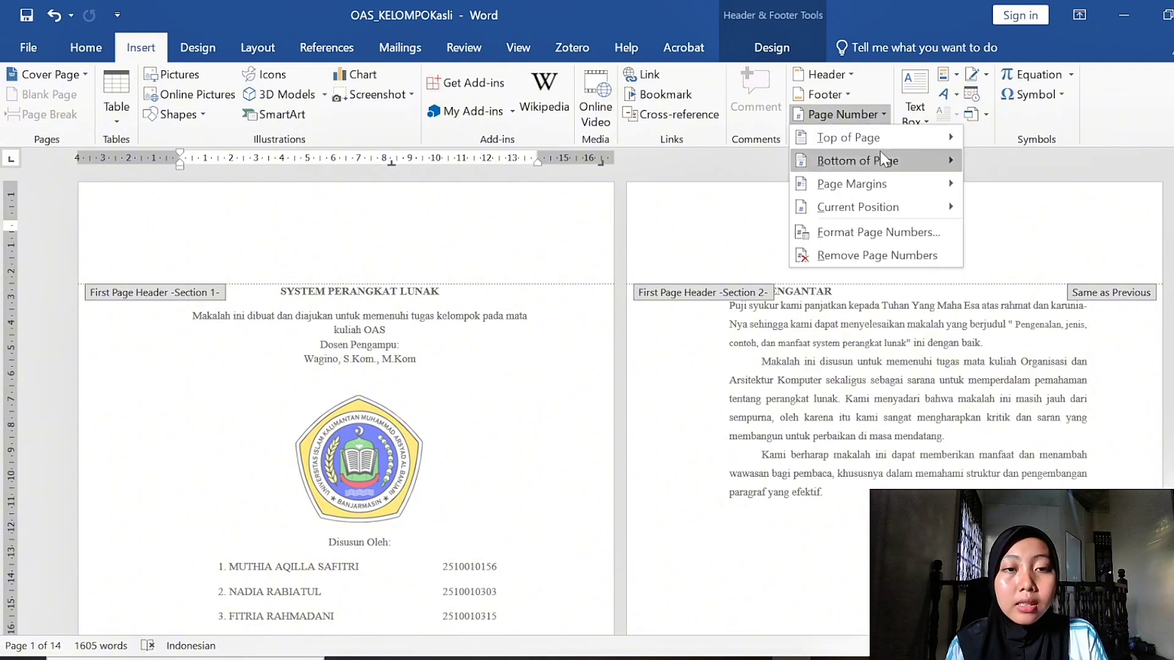
{"action": "mouse_move", "coordinate": [915, 162]}
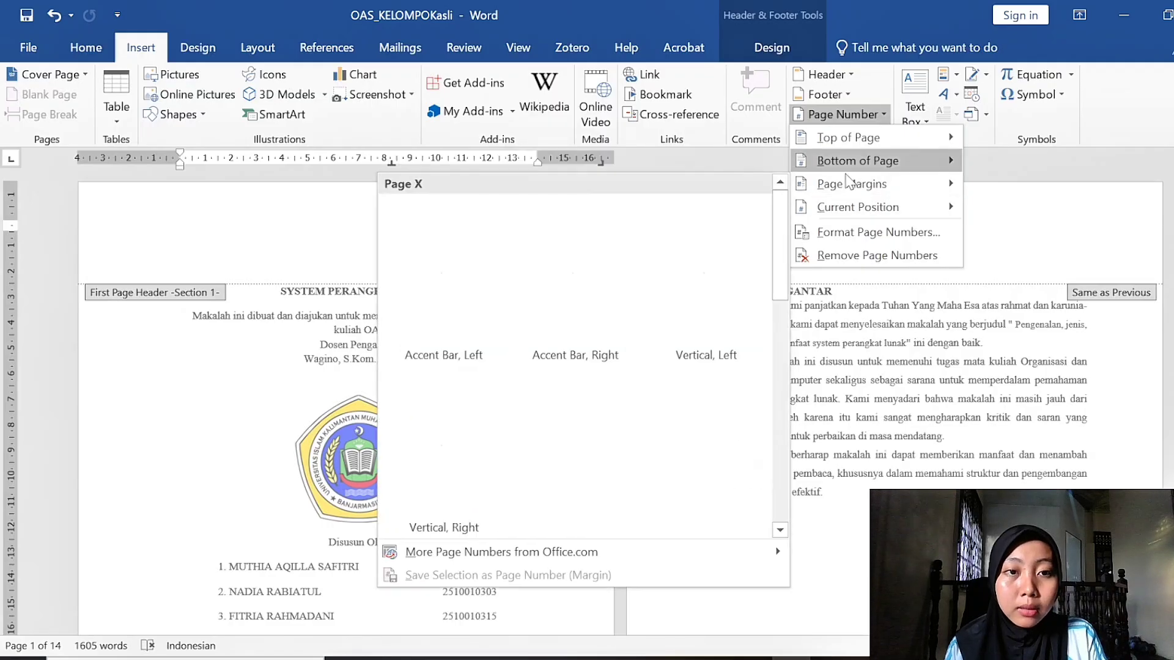
{"action": "mouse_move", "coordinate": [874, 168]}
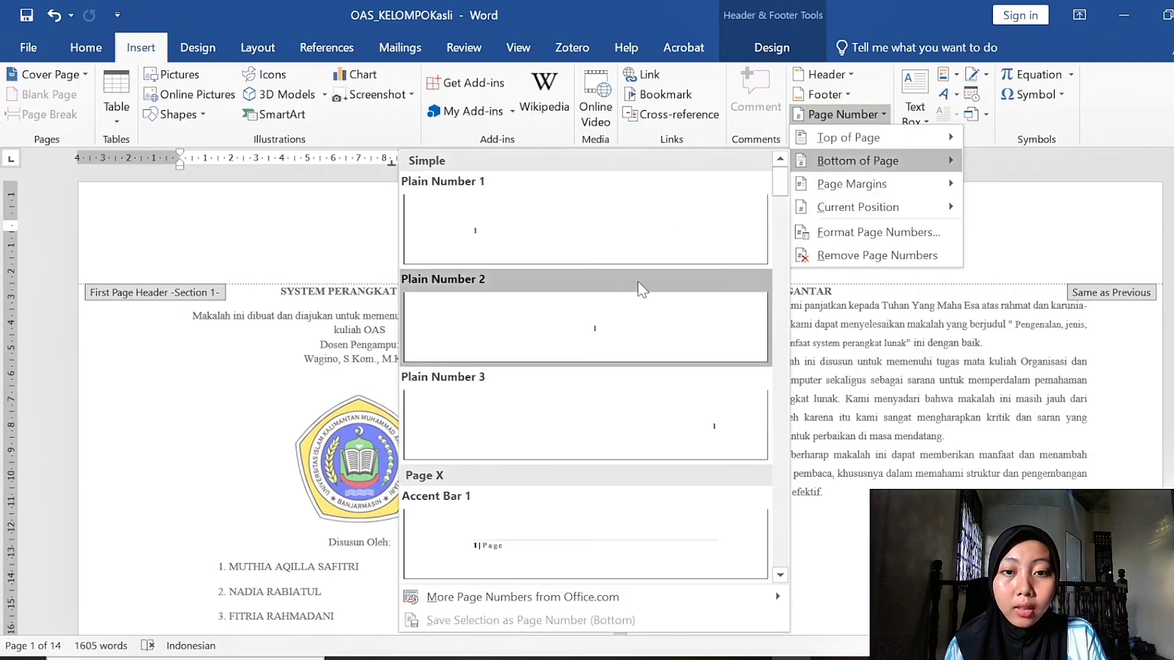
{"action": "left_click", "coordinate": [625, 324]}
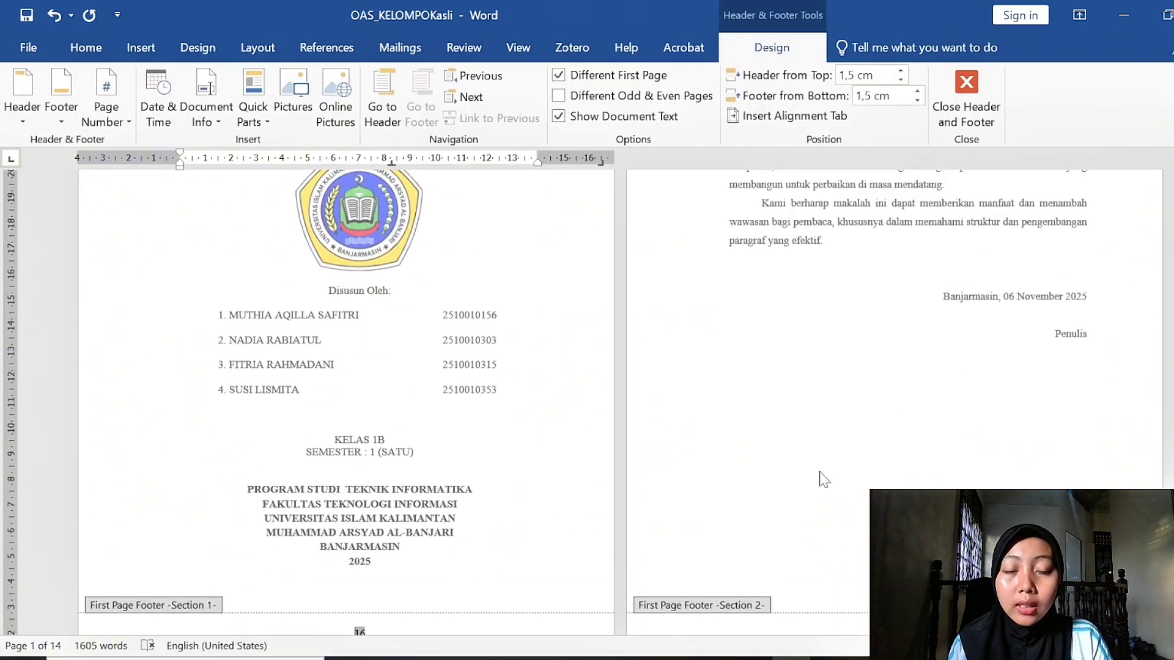
{"action": "scroll", "coordinate": [819, 473], "scroll_direction": "up", "scroll_amount": 4}
{"action": "scroll", "coordinate": [821, 474], "scroll_direction": "down", "scroll_amount": 5}
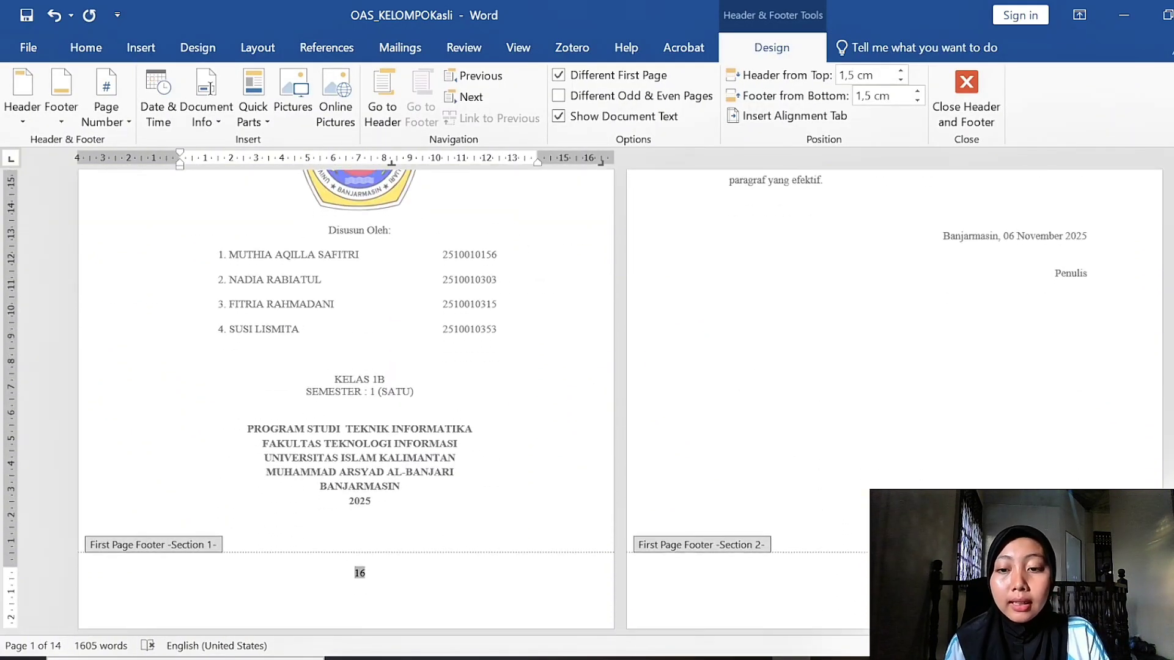
Step: Turn off the Different First Page option for the cover page footer in Section 1
{"action": "left_click", "coordinate": [366, 573]}
{"action": "double_click", "coordinate": [360, 573]}
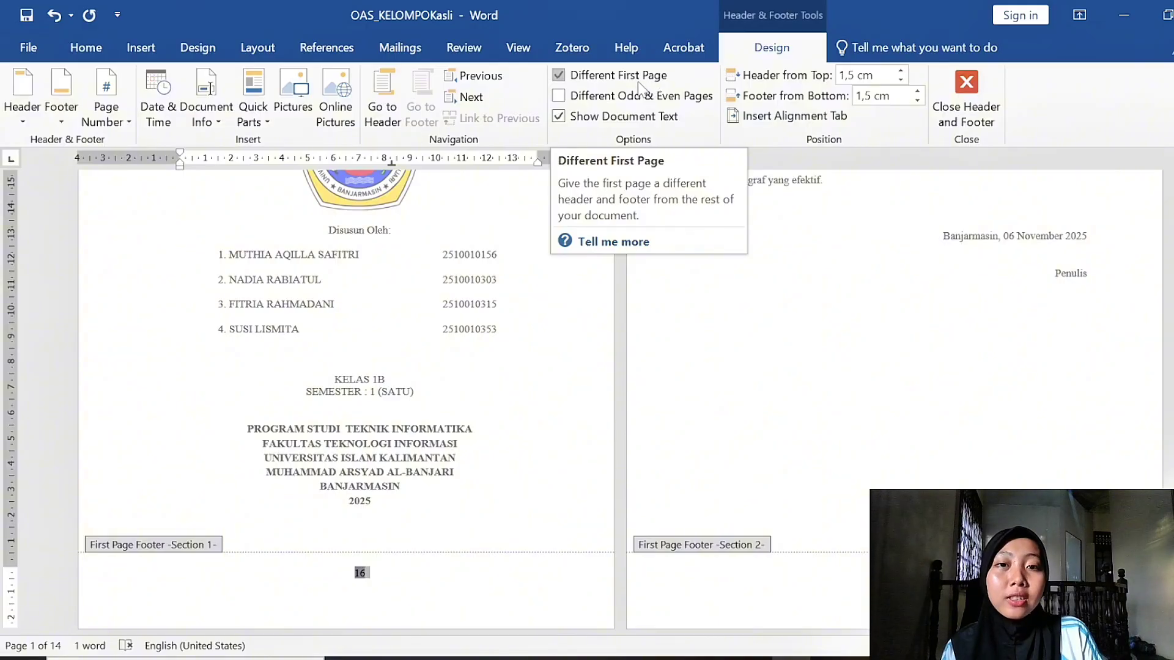
{"action": "left_click", "coordinate": [560, 76]}
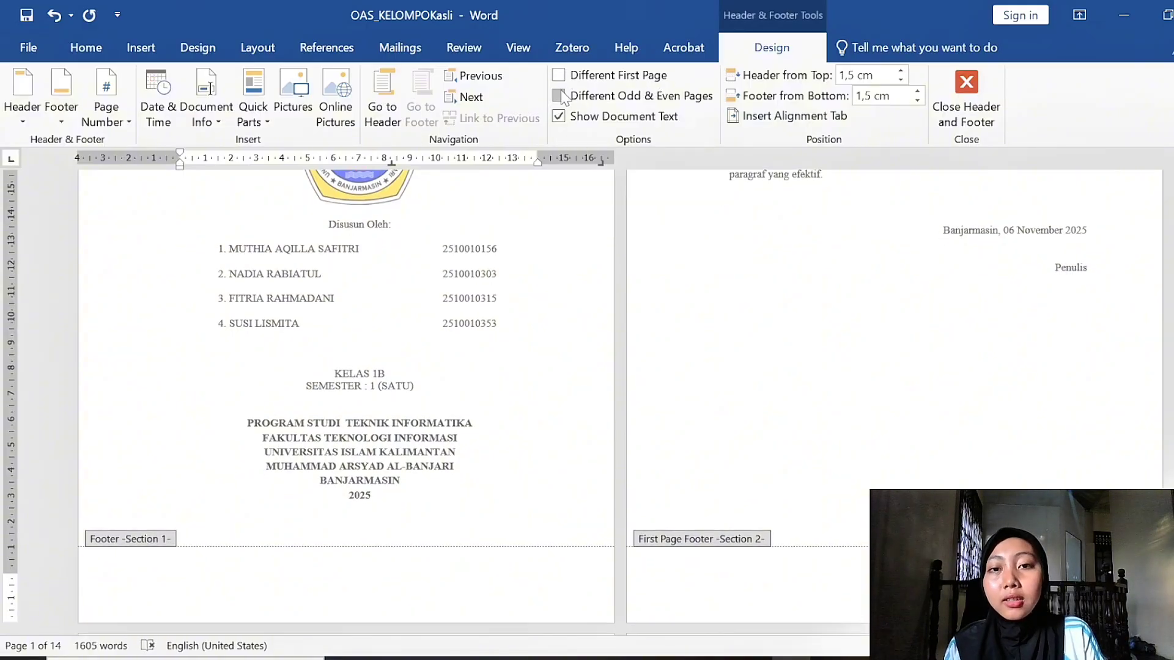
{"action": "scroll", "coordinate": [663, 316], "scroll_direction": "up", "scroll_amount": 5}
{"action": "scroll", "coordinate": [663, 316], "scroll_direction": "down", "scroll_amount": 5}
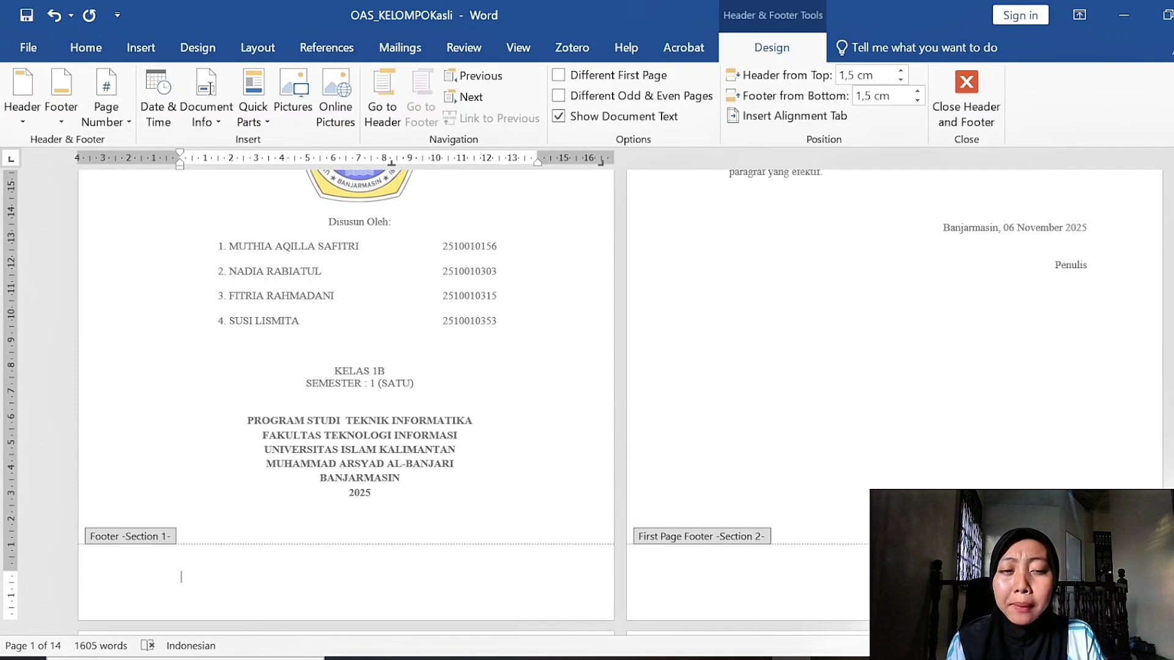
Step: Open the format settings for the Section 2 first-page footer number and choose the i, ii, iii number format
{"action": "left_click", "coordinate": [730, 577]}
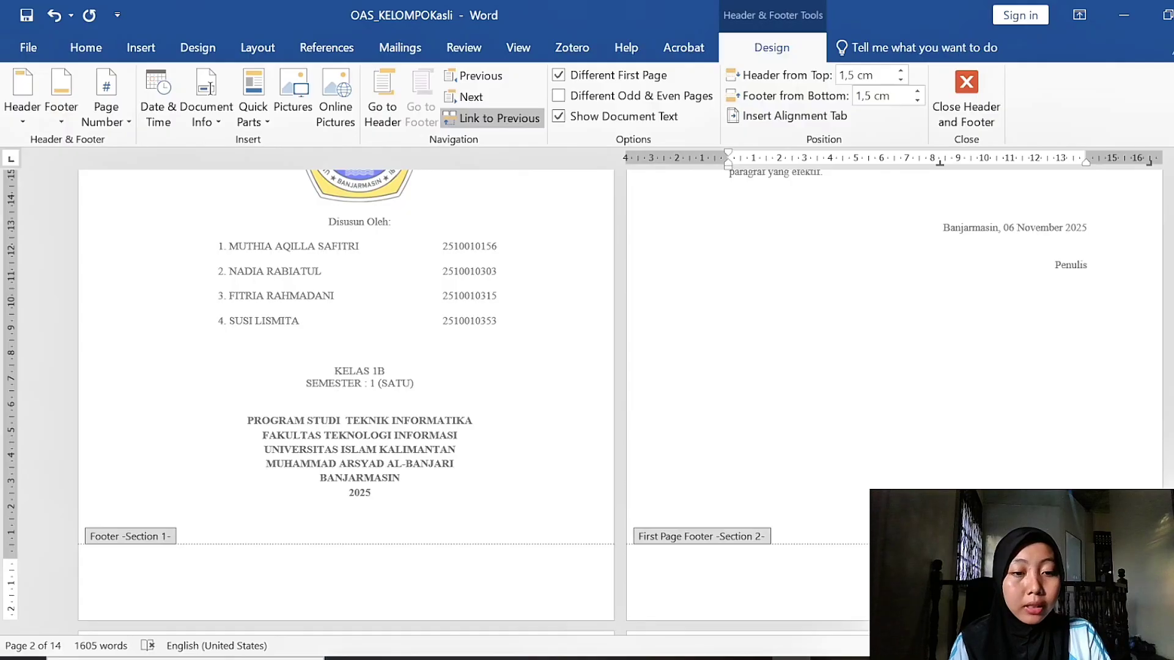
{"action": "right_click", "coordinate": [907, 563]}
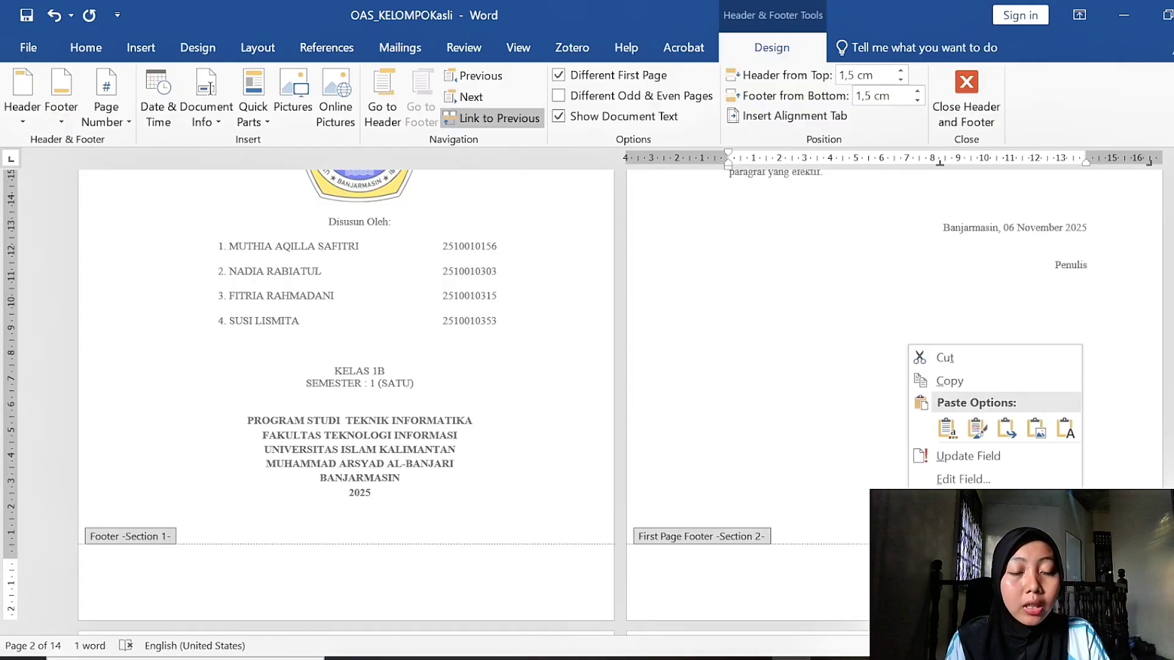
{"action": "left_click", "coordinate": [978, 525]}
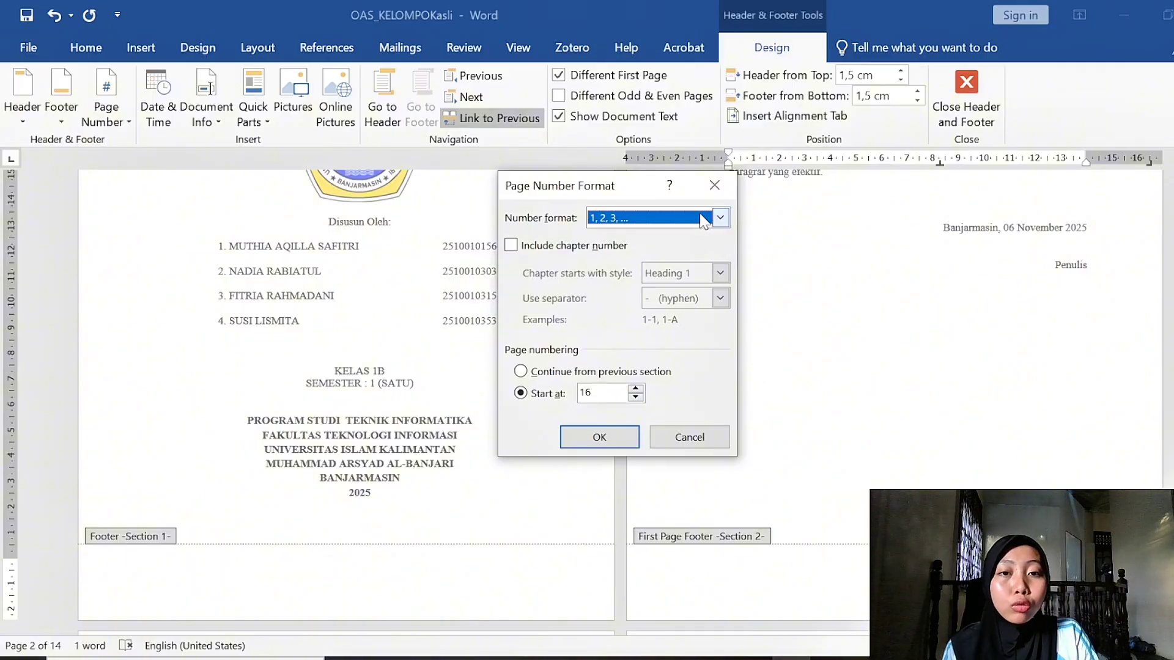
{"action": "left_click", "coordinate": [720, 217]}
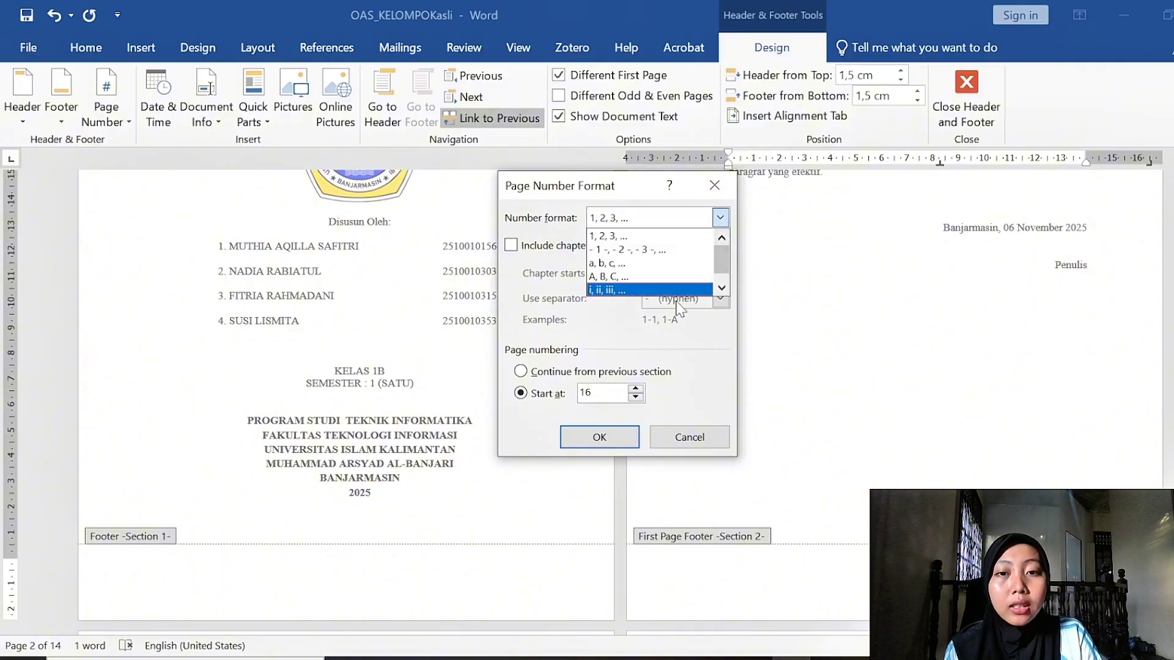
{"action": "left_click", "coordinate": [643, 290]}
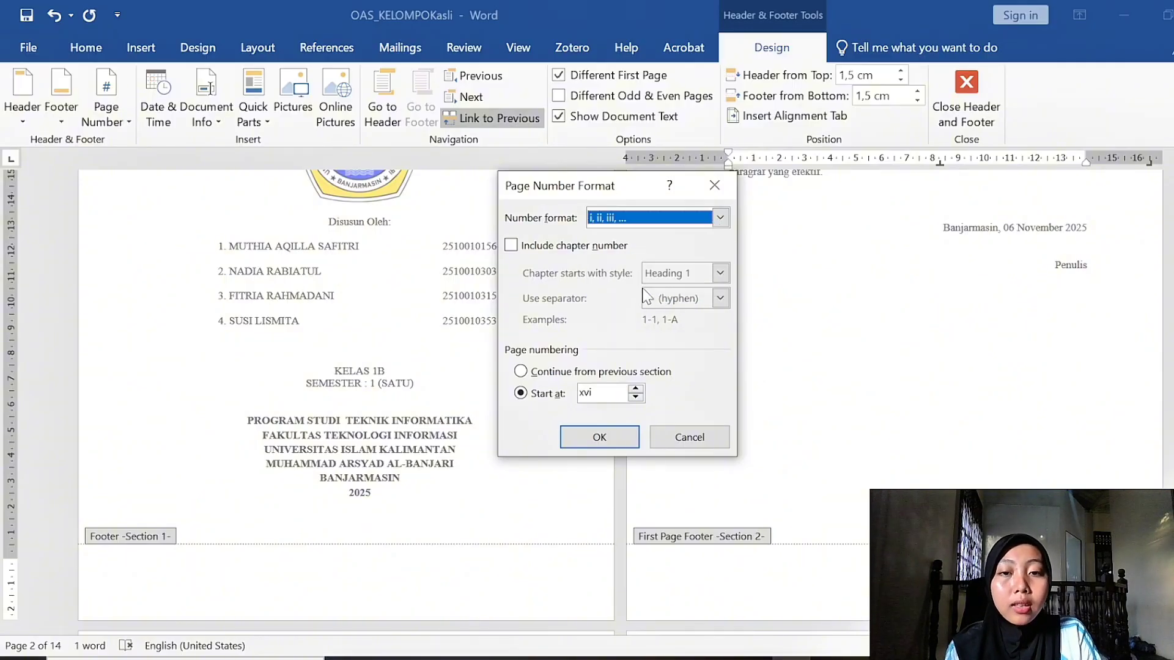
Step: Start Section 2's page numbering at ii, apply the format, and leave header and footer editing
{"action": "left_click", "coordinate": [602, 393]}
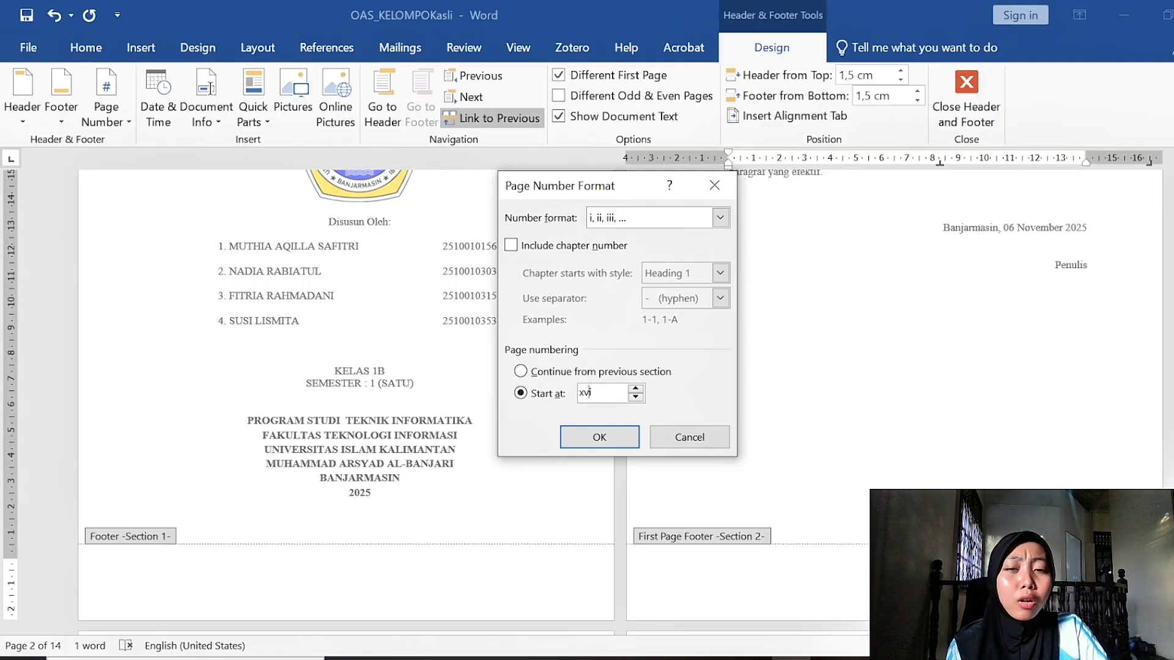
{"action": "key", "text": "BackSpace"}
{"action": "key", "text": "BackSpace"}
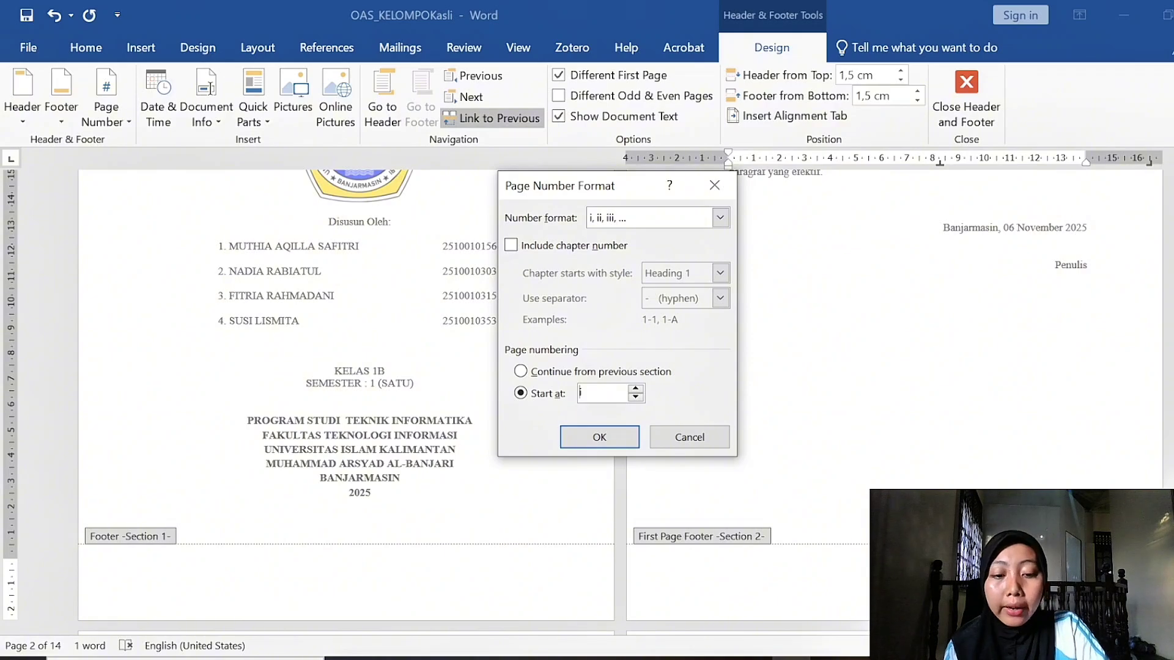
{"action": "type", "text": "i"}
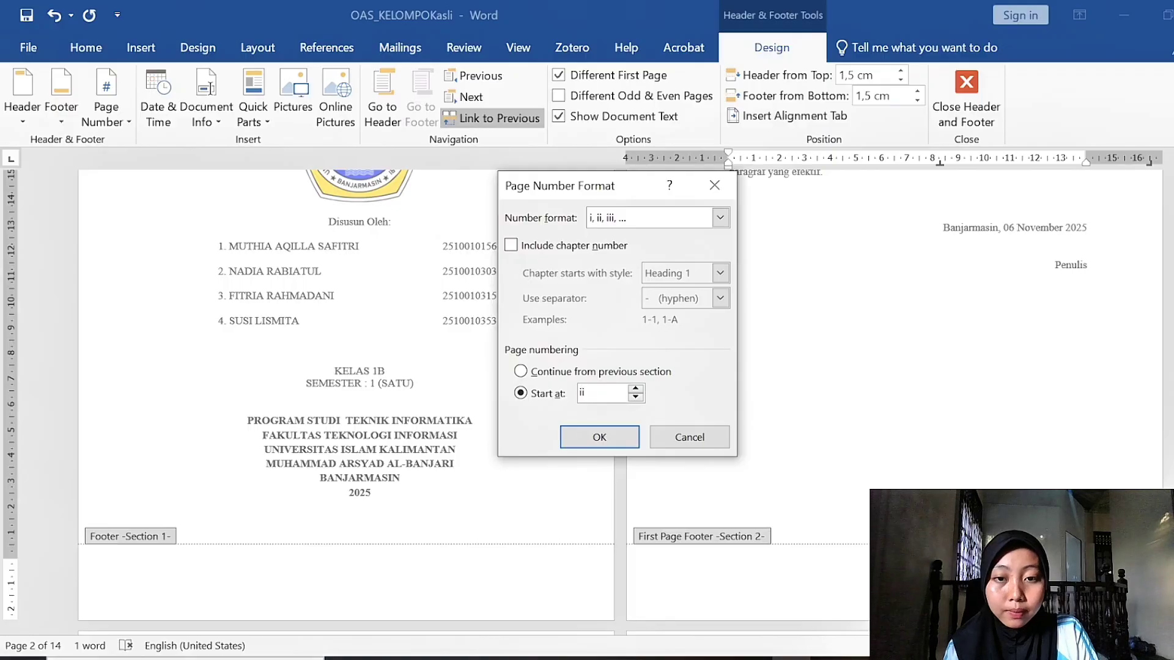
{"action": "left_click", "coordinate": [599, 436]}
{"action": "scroll", "coordinate": [614, 444], "scroll_direction": "down", "scroll_amount": 1}
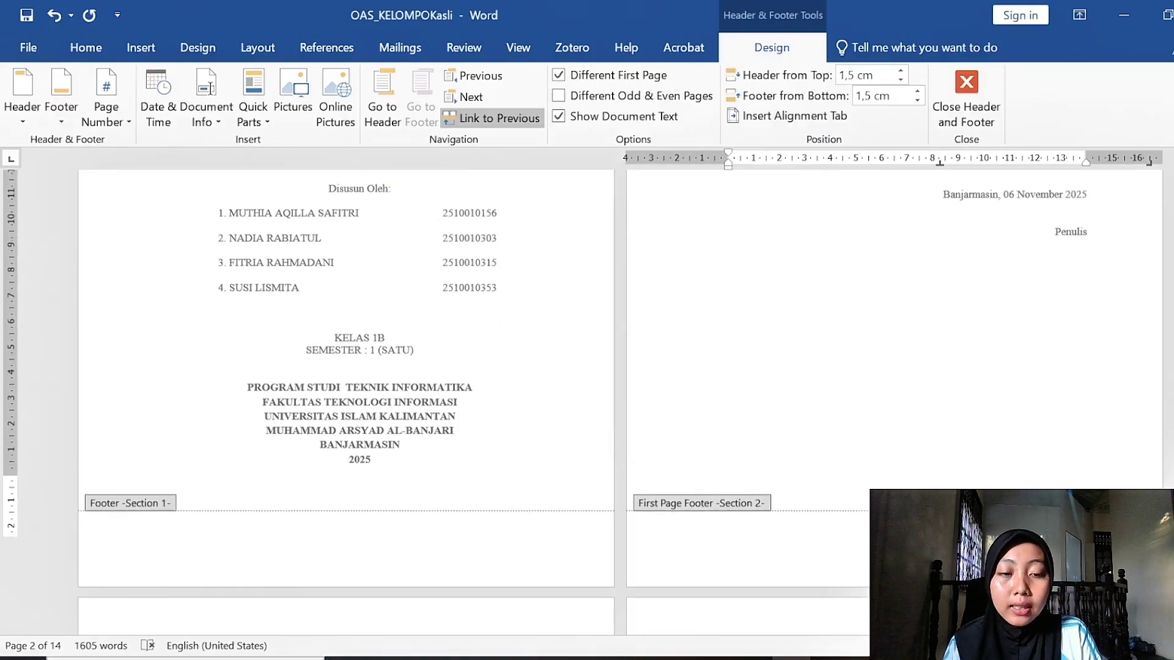
{"action": "scroll", "coordinate": [907, 272], "scroll_direction": "down", "scroll_amount": 8}
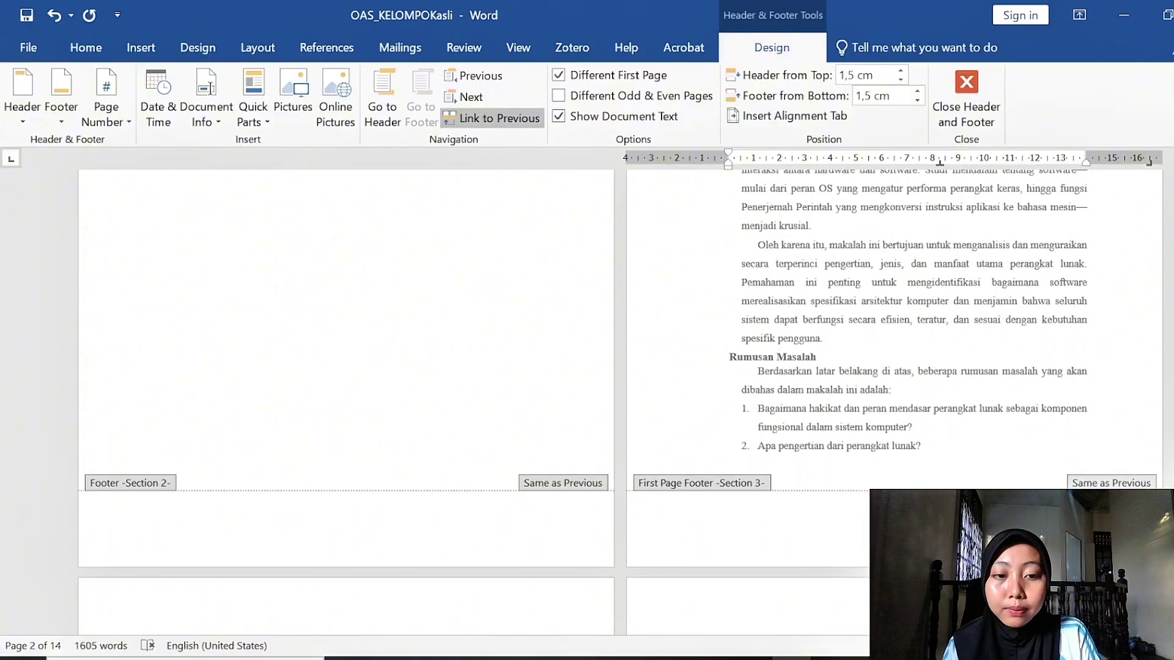
{"action": "scroll", "coordinate": [907, 272], "scroll_direction": "up", "scroll_amount": 6}
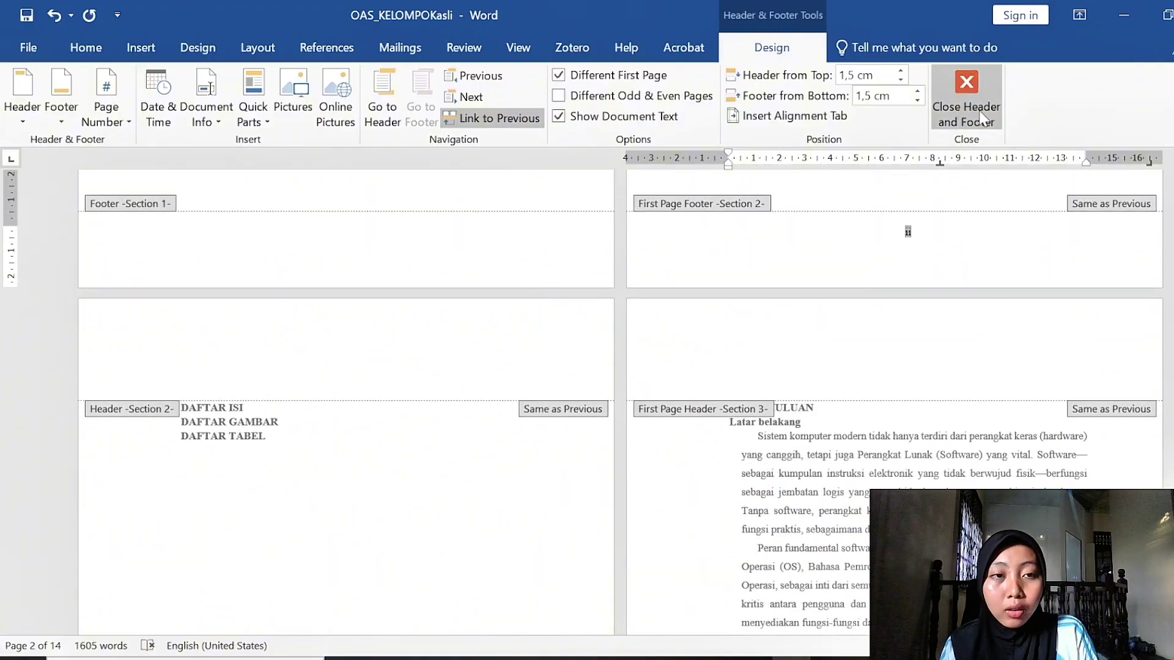
{"action": "left_click", "coordinate": [966, 98]}
Step: Insert Next Page section breaks before the DAFTAR GAMBAR and DAFTAR TABEL headings so each starts on its own page
{"action": "scroll", "coordinate": [624, 447], "scroll_direction": "down", "scroll_amount": 7}
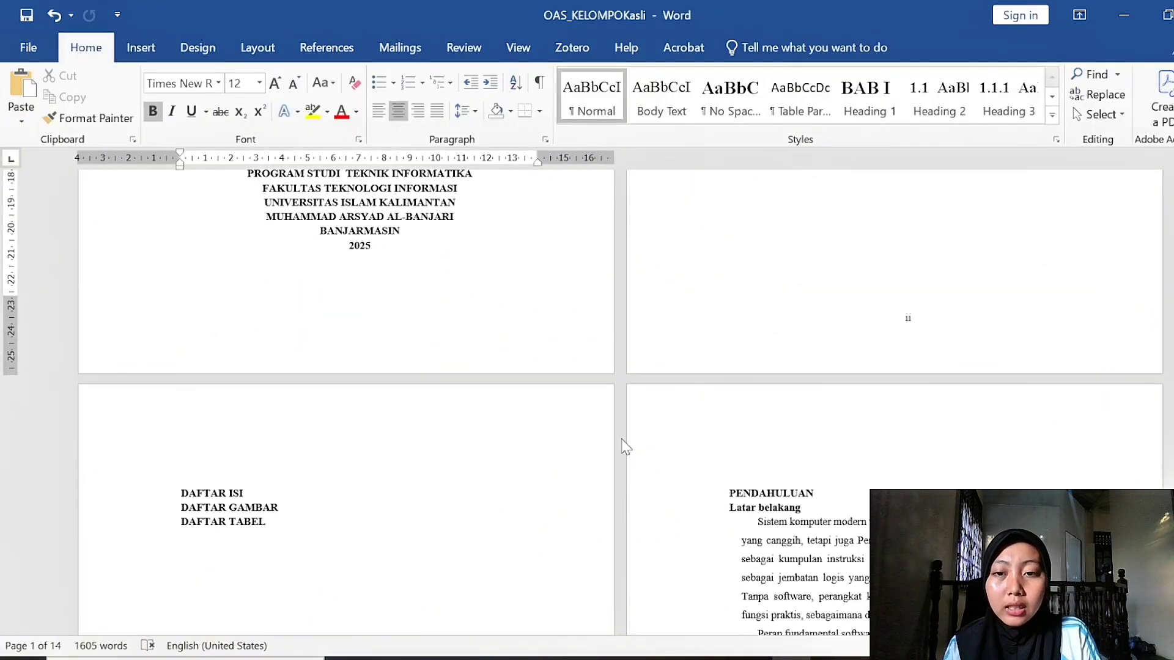
{"action": "scroll", "coordinate": [623, 446], "scroll_direction": "down", "scroll_amount": 3}
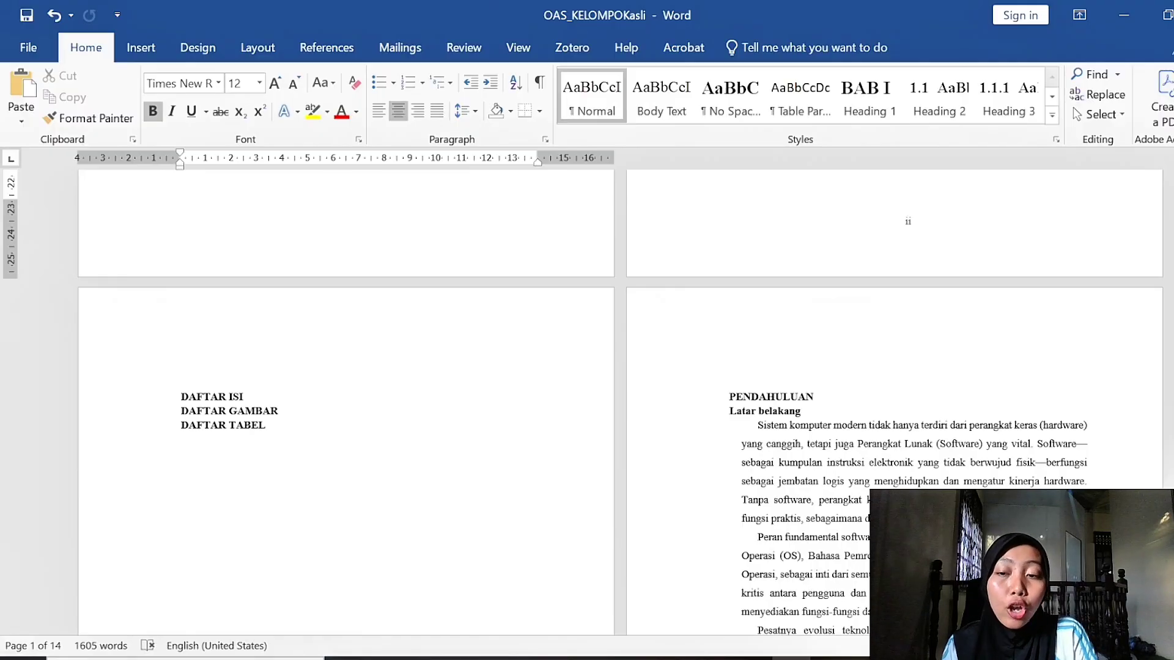
{"action": "left_click", "coordinate": [244, 396]}
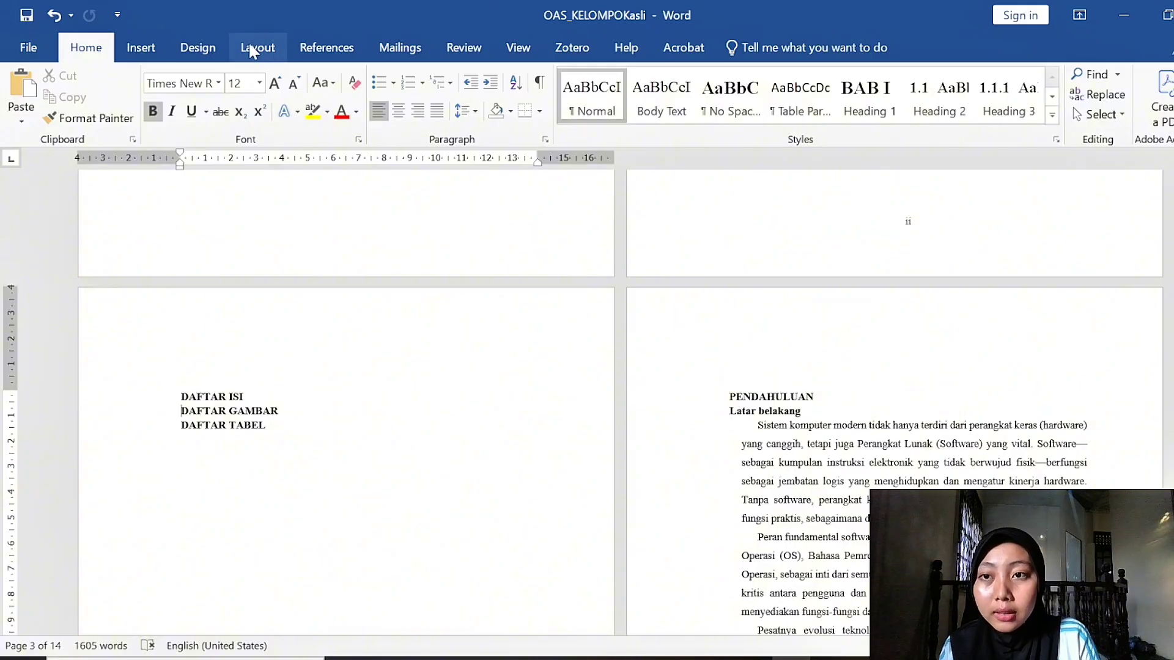
{"action": "left_click", "coordinate": [270, 51]}
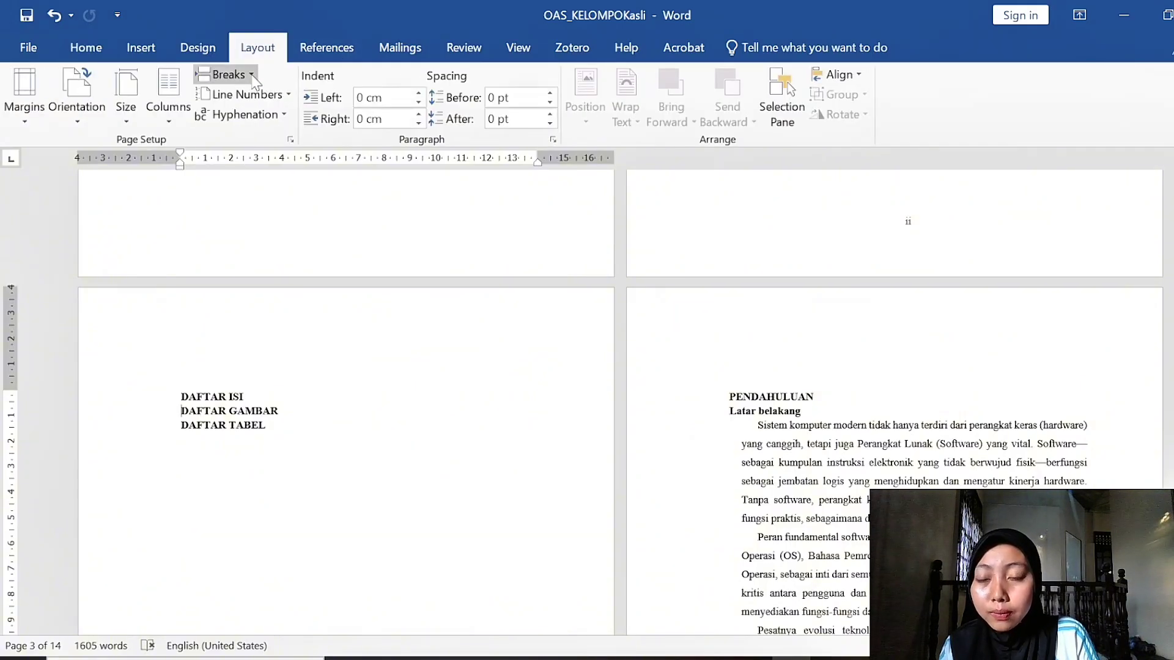
{"action": "left_click", "coordinate": [227, 74]}
{"action": "left_click", "coordinate": [263, 299]}
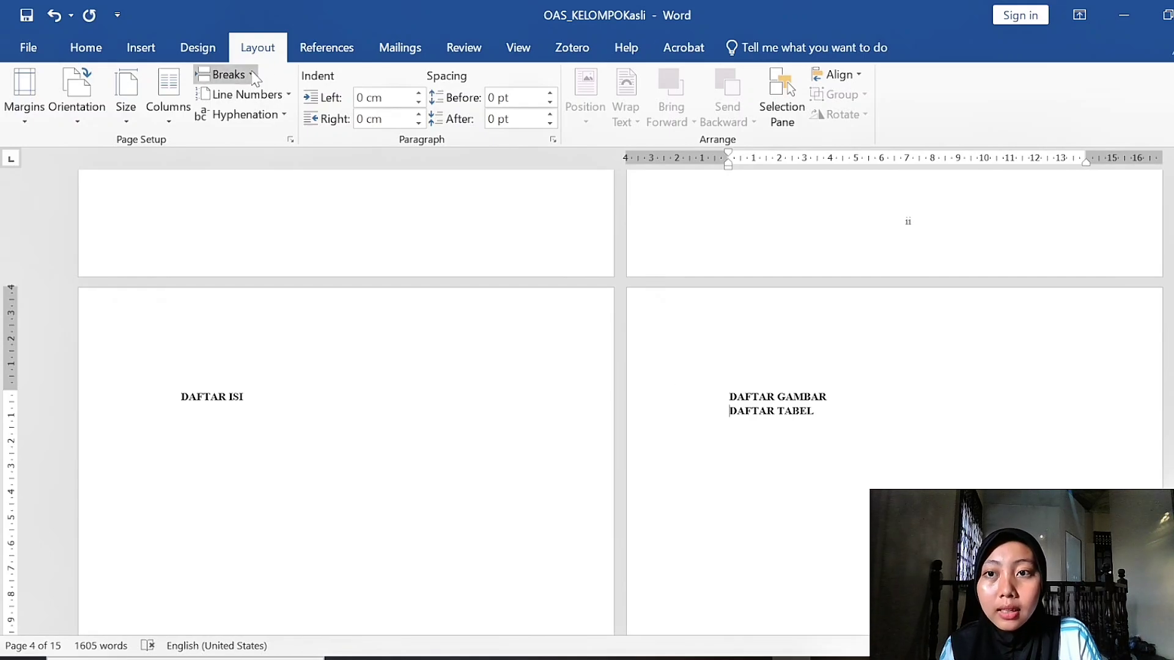
{"action": "left_click", "coordinate": [232, 75]}
{"action": "left_click", "coordinate": [286, 304]}
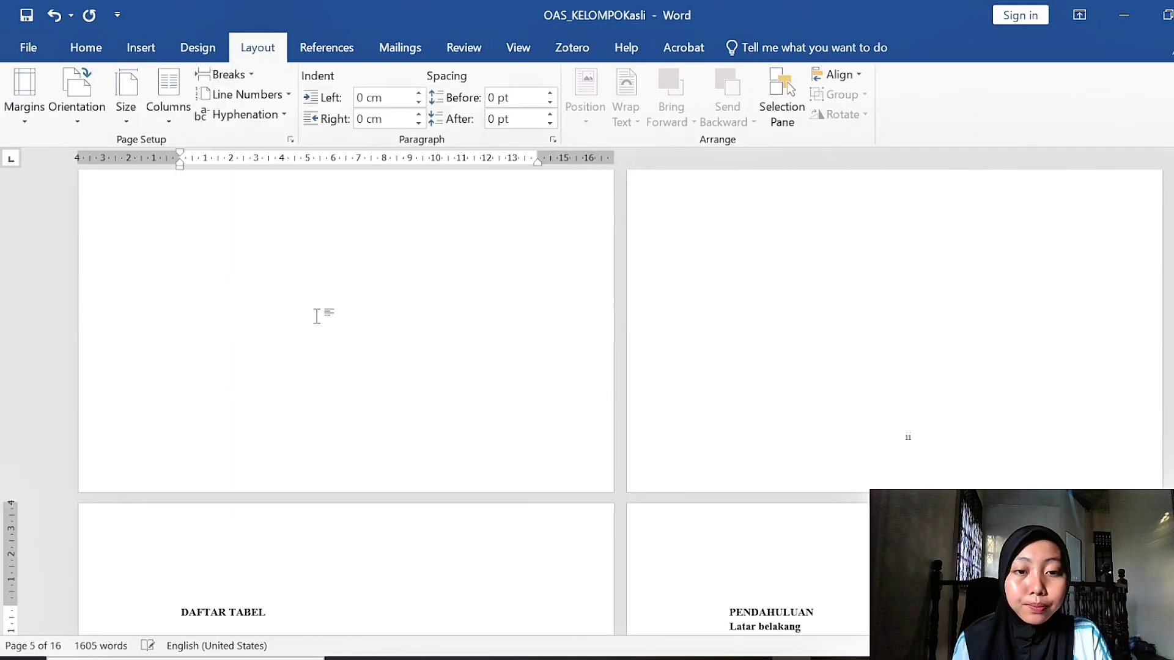
Step: Open the header area of the DAFTAR ISI page and insert a centred Plain Number 2 page number at the bottom of the page
{"action": "scroll", "coordinate": [628, 435], "scroll_direction": "up", "scroll_amount": 8}
{"action": "scroll", "coordinate": [795, 398], "scroll_direction": "up", "scroll_amount": 3}
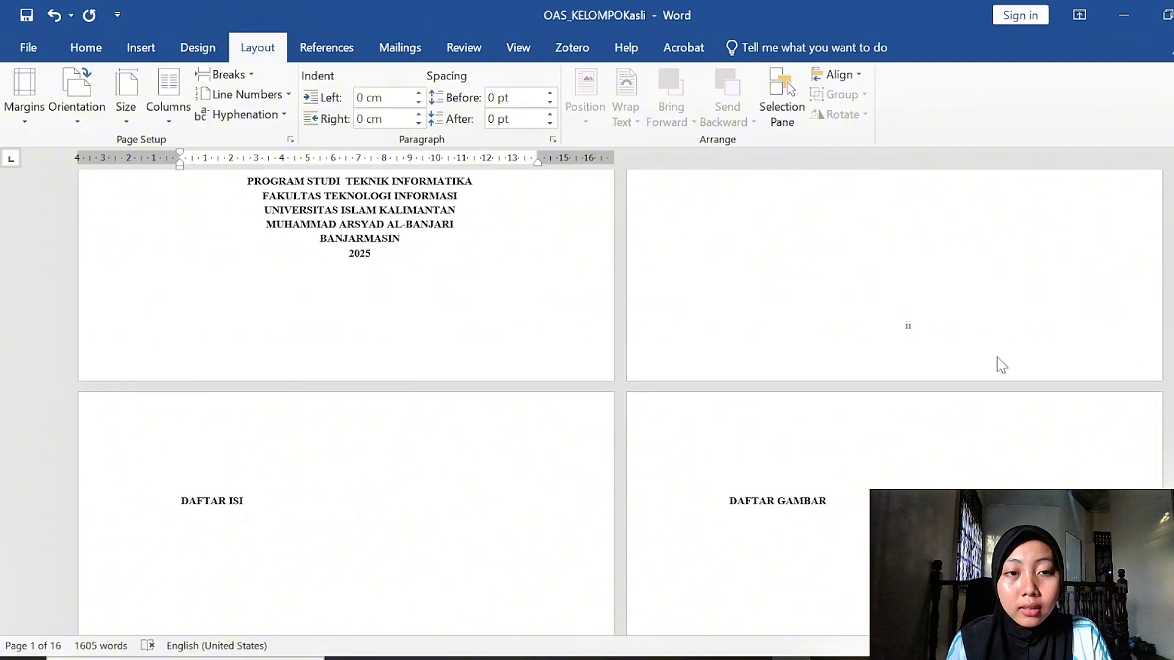
{"action": "scroll", "coordinate": [795, 398], "scroll_direction": "down", "scroll_amount": 10}
{"action": "scroll", "coordinate": [323, 257], "scroll_direction": "up", "scroll_amount": 6}
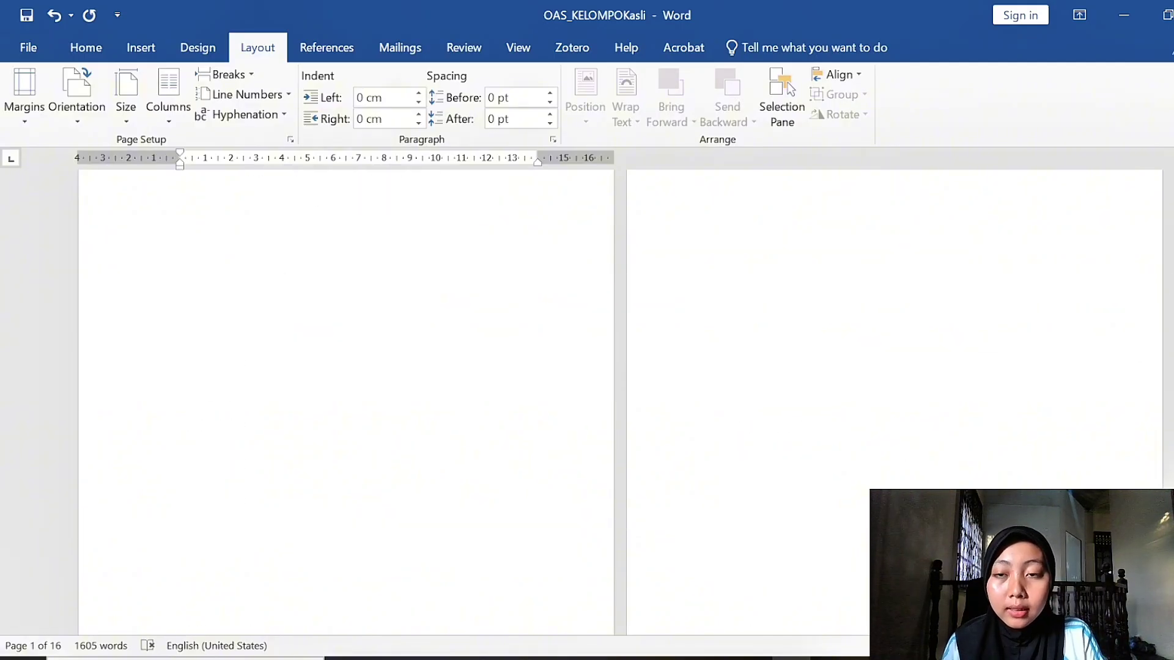
{"action": "double_click", "coordinate": [320, 246]}
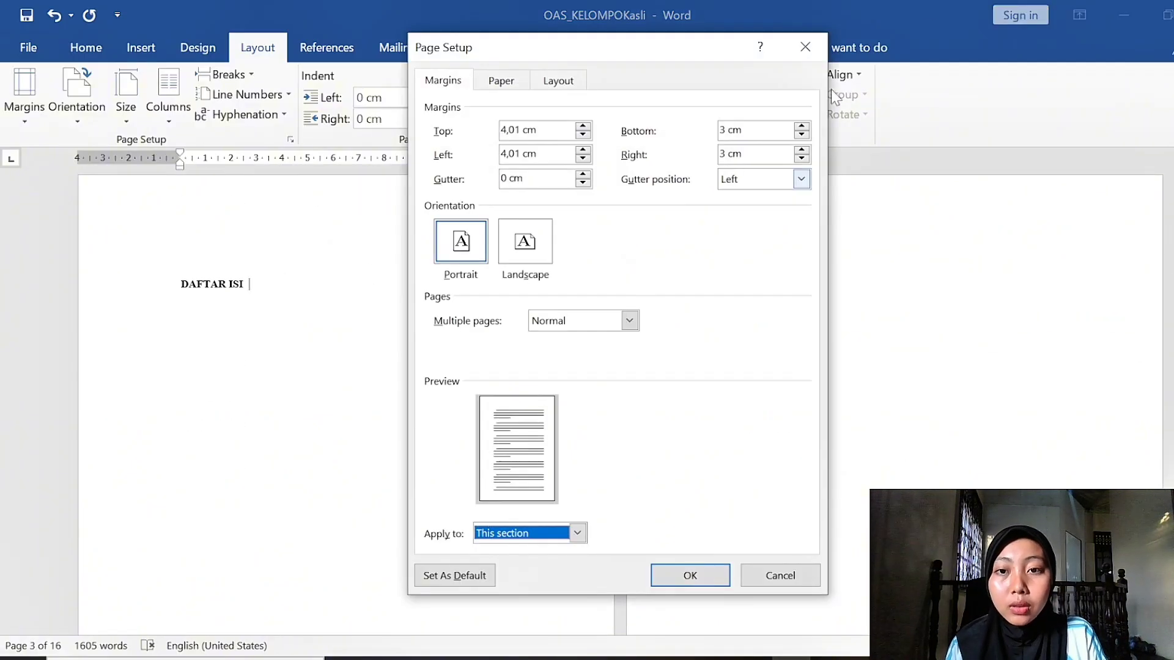
{"action": "left_click", "coordinate": [805, 47]}
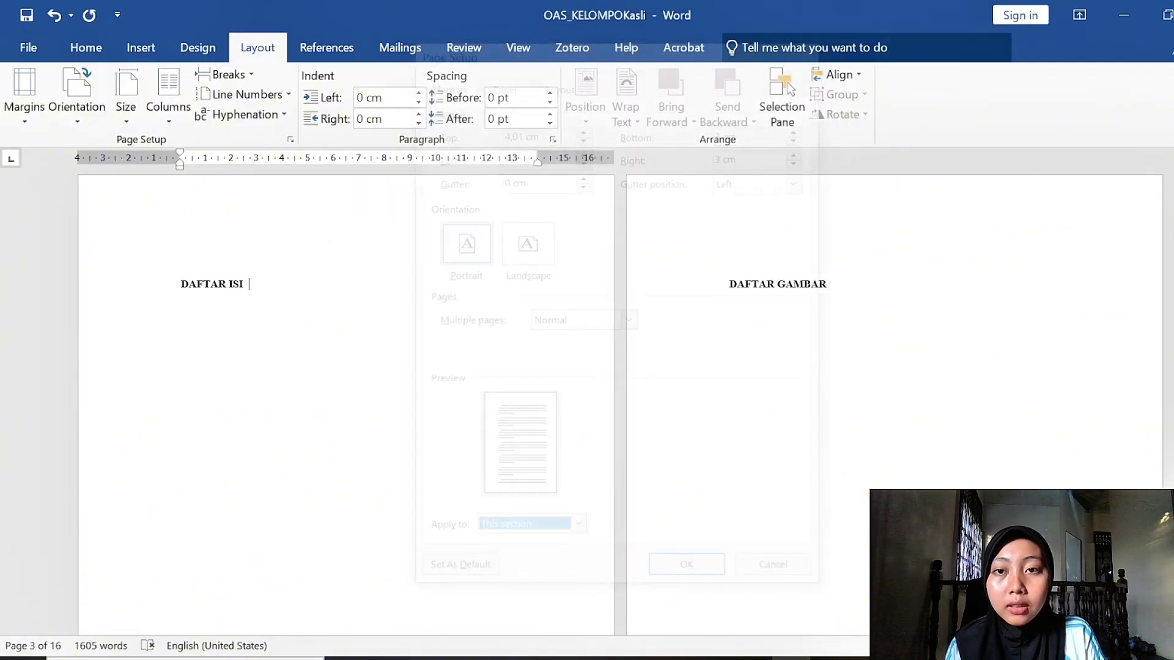
{"action": "double_click", "coordinate": [376, 238]}
{"action": "left_click", "coordinate": [97, 112]}
{"action": "mouse_move", "coordinate": [192, 179]}
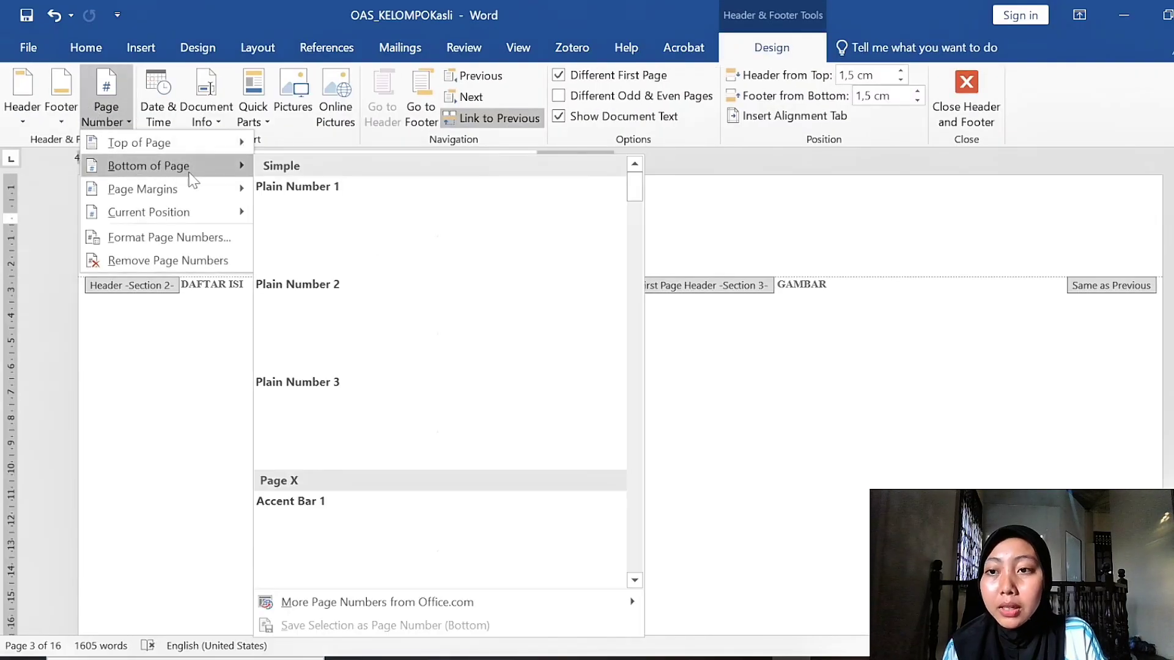
{"action": "left_click", "coordinate": [376, 330]}
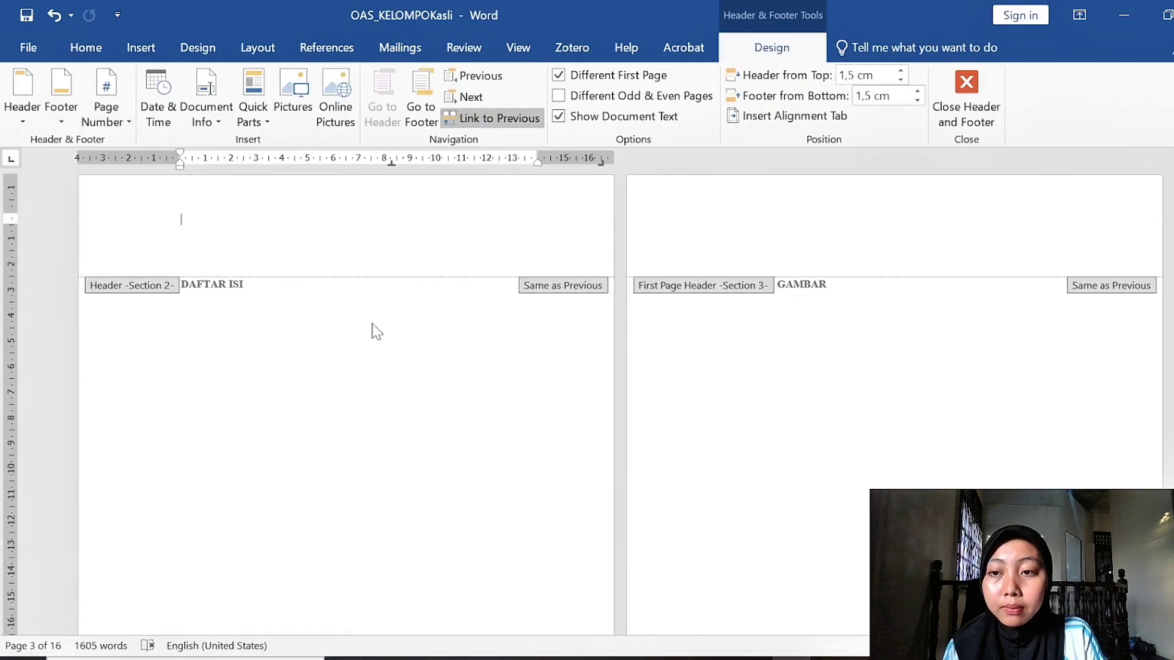
{"action": "key", "text": "ctrl+z"}
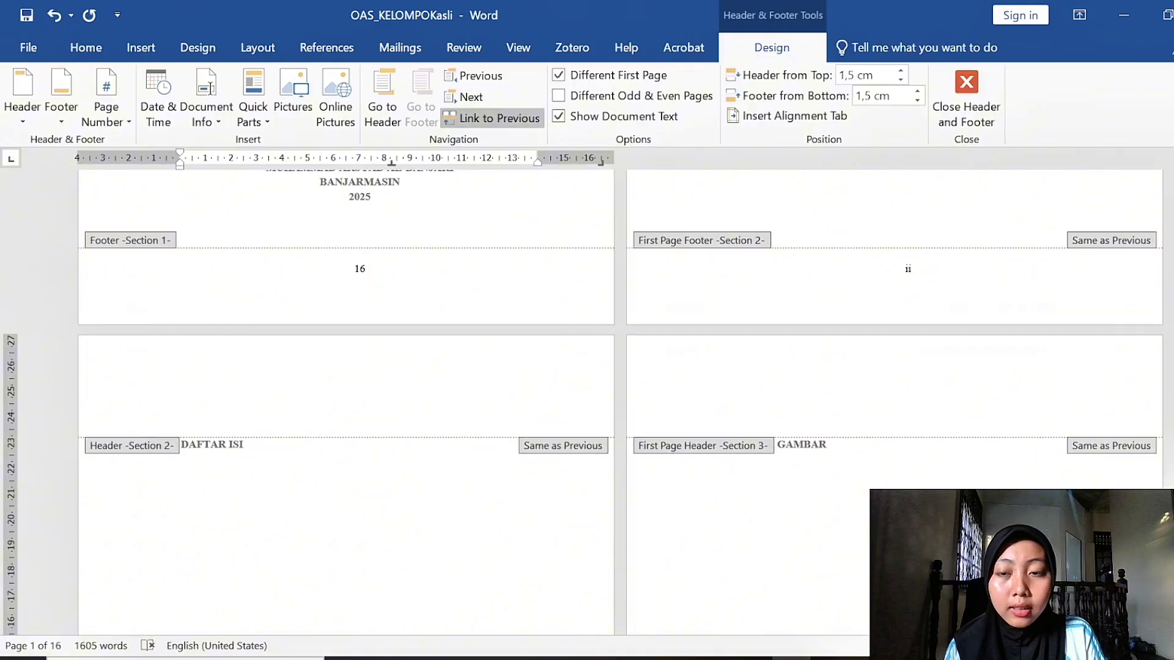
Step: Unlink the Section 2 footer on the DAFTAR ISI page from the previous section
{"action": "scroll", "coordinate": [388, 545], "scroll_direction": "down", "scroll_amount": 5}
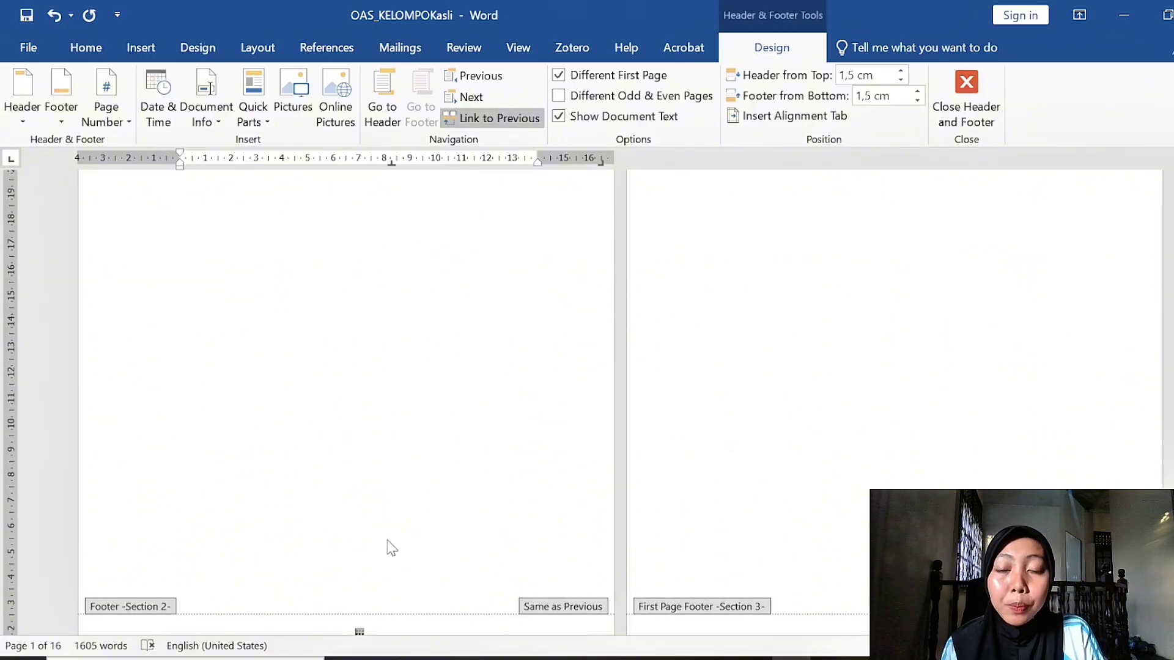
{"action": "scroll", "coordinate": [389, 546], "scroll_direction": "up", "scroll_amount": 7}
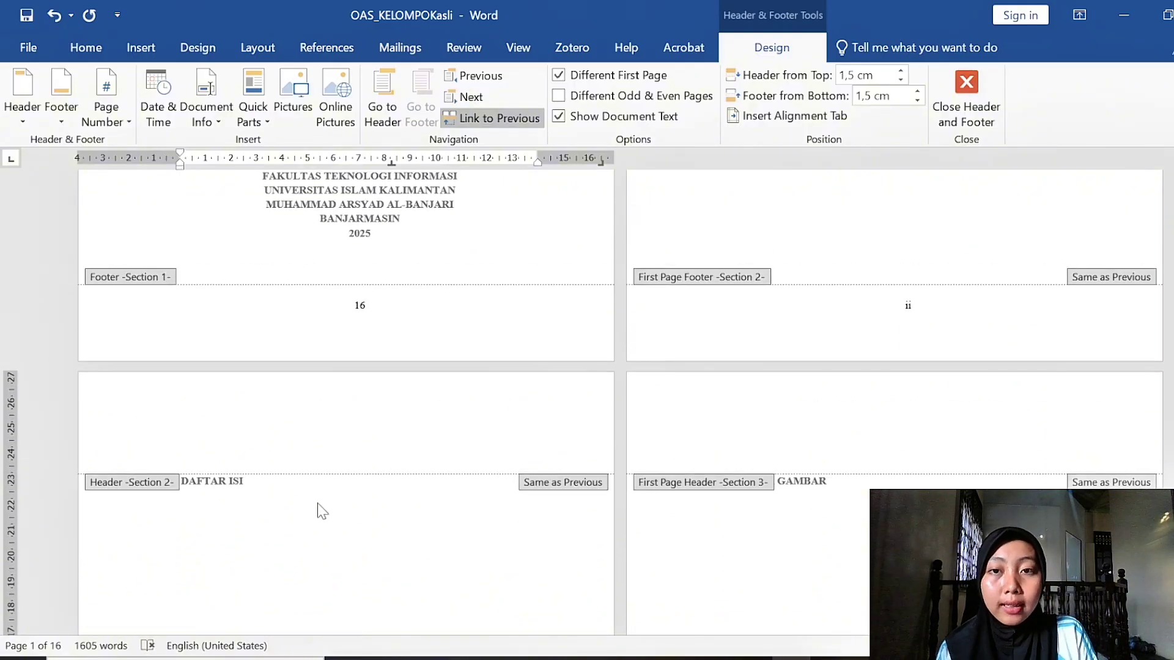
{"action": "scroll", "coordinate": [318, 504], "scroll_direction": "down", "scroll_amount": 6}
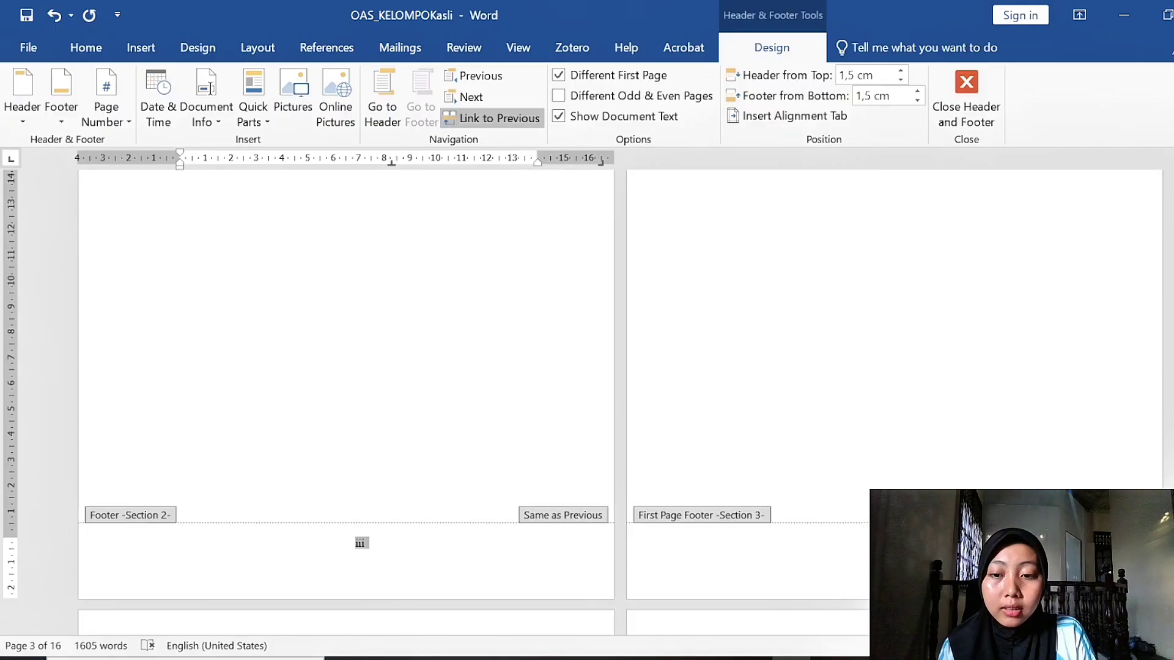
{"action": "double_click", "coordinate": [362, 543]}
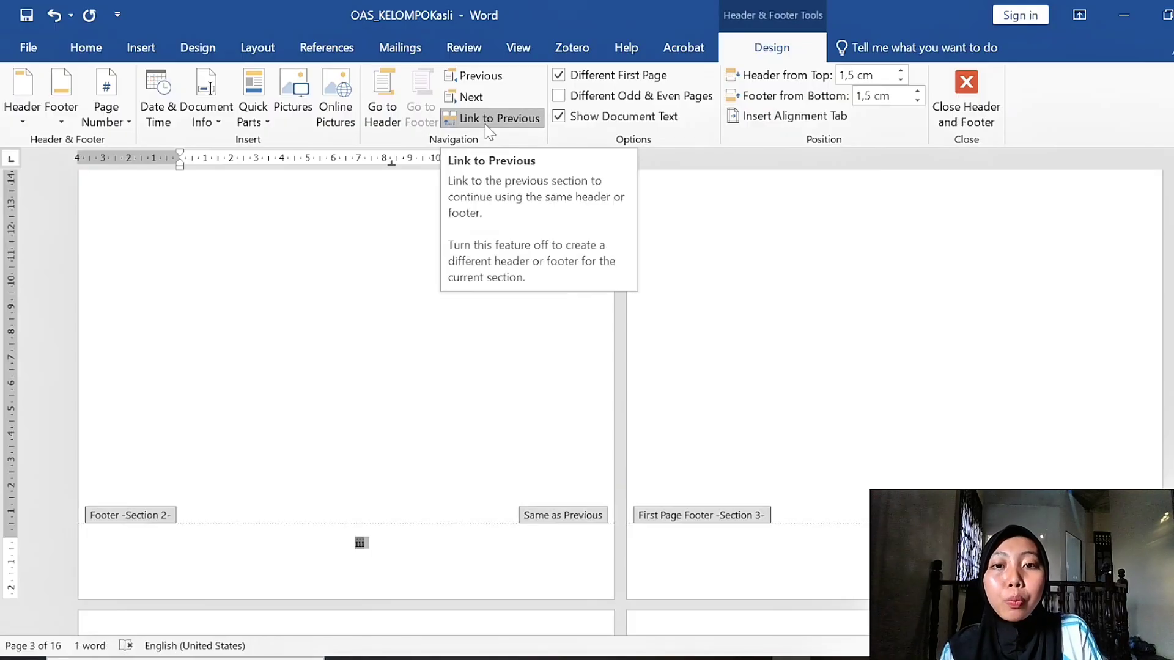
{"action": "left_click", "coordinate": [511, 127]}
Step: Delete the page number from the cover page footer in Section 1
{"action": "scroll", "coordinate": [471, 348], "scroll_direction": "up", "scroll_amount": 10}
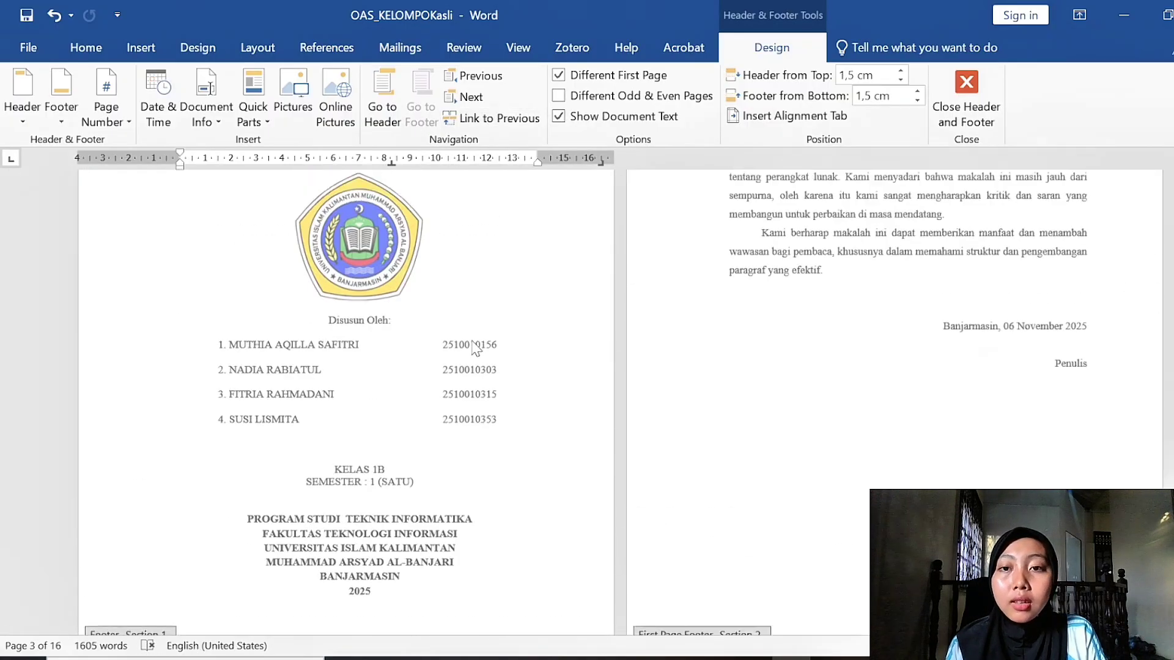
{"action": "scroll", "coordinate": [422, 379], "scroll_direction": "down", "scroll_amount": 4}
{"action": "double_click", "coordinate": [359, 442]}
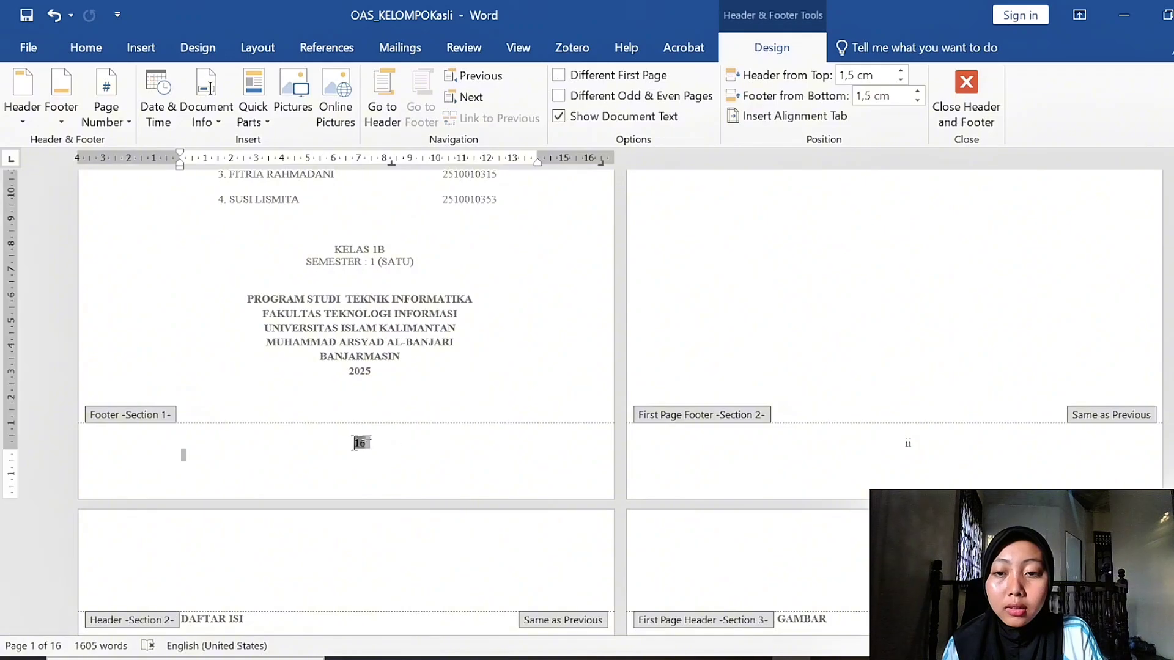
{"action": "key", "text": "Delete"}
Step: Set the Section 3 page number on the DAFTAR GAMBAR page to start at iv
{"action": "scroll", "coordinate": [475, 466], "scroll_direction": "down", "scroll_amount": 14}
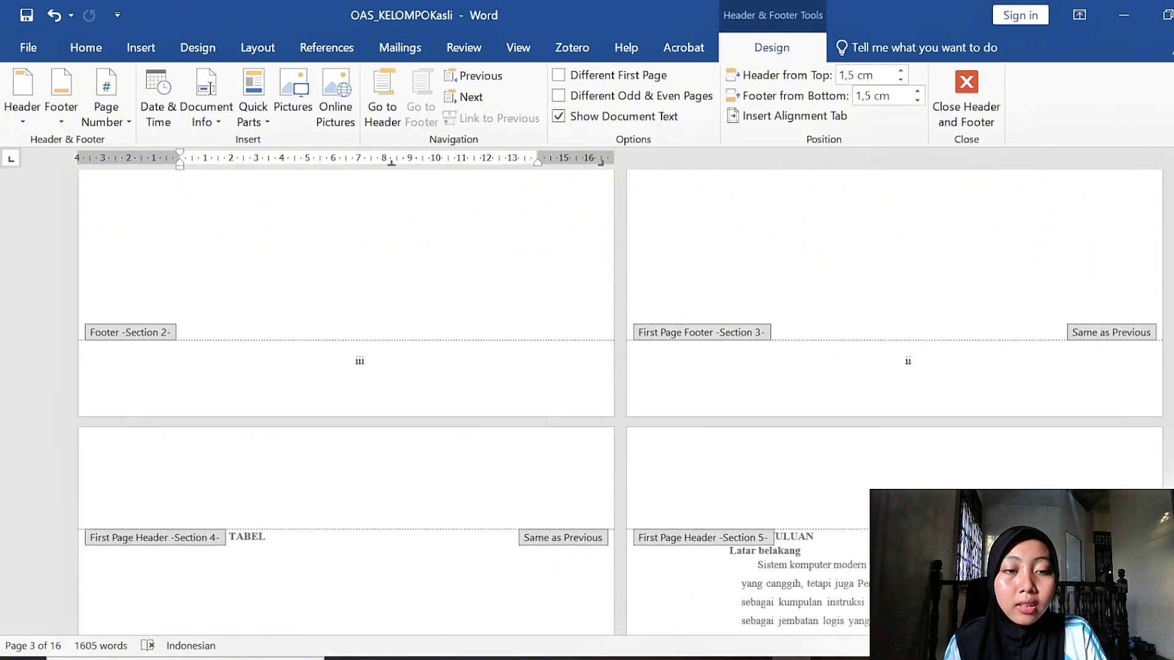
{"action": "left_click", "coordinate": [911, 360]}
{"action": "right_click", "coordinate": [909, 360]}
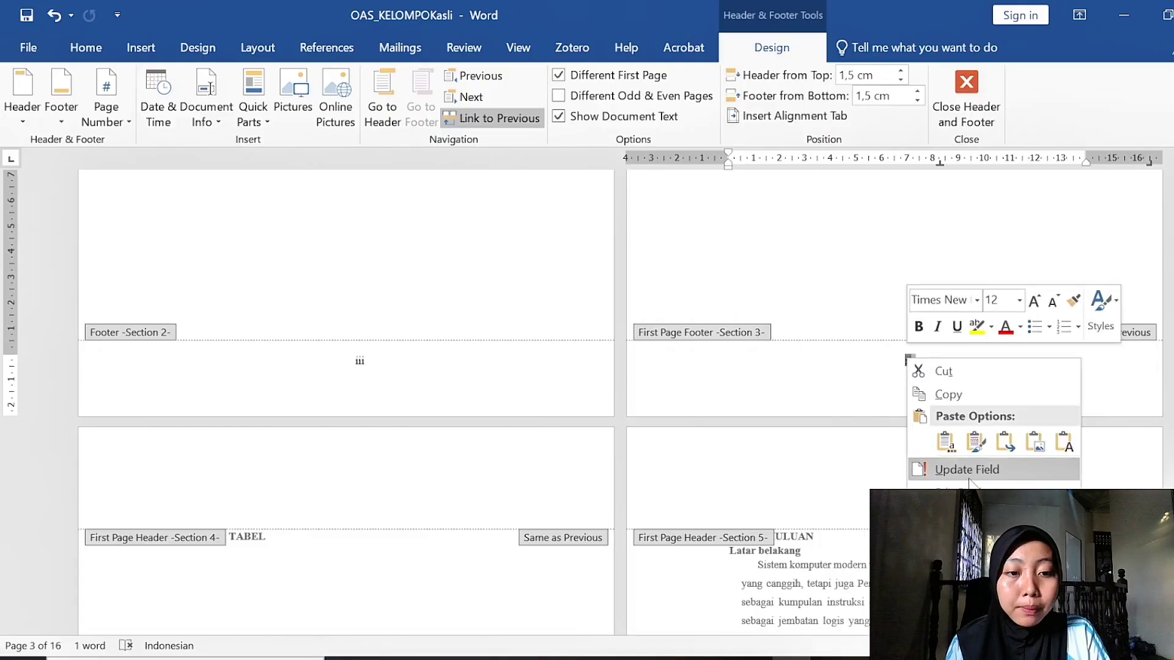
{"action": "key", "text": "Escape"}
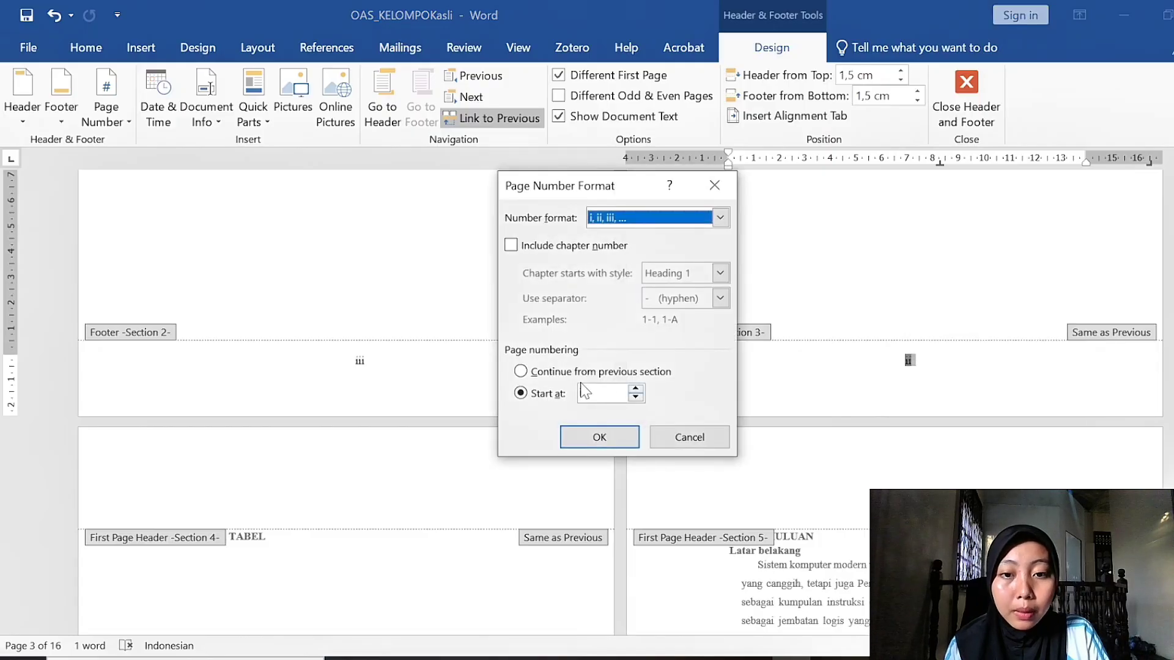
{"action": "left_click", "coordinate": [585, 391]}
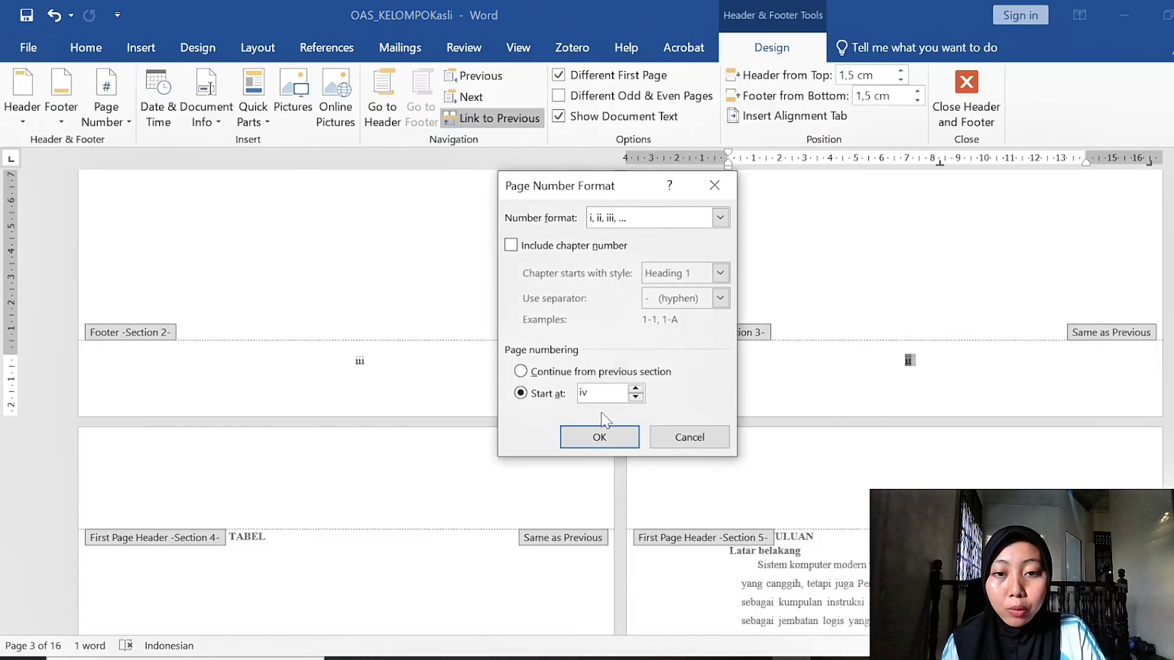
{"action": "type", "text": "v"}
{"action": "left_click", "coordinate": [598, 436]}
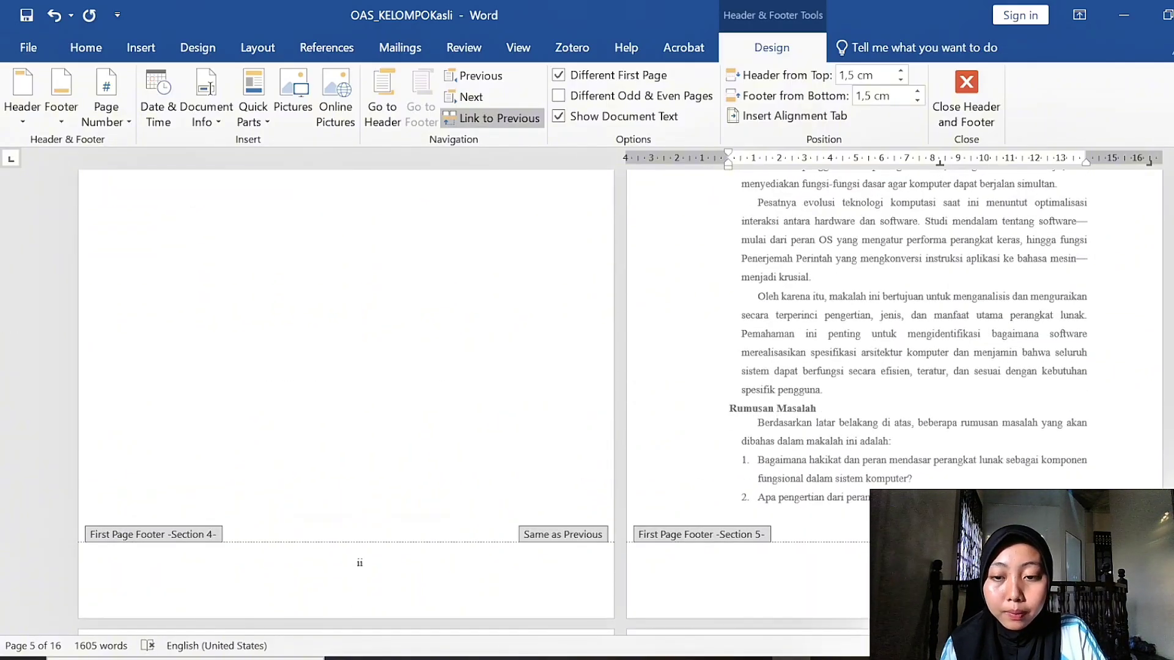
Step: Set the Section 4 page number on the DAFTAR TABEL page to start at v
{"action": "double_click", "coordinate": [360, 562]}
{"action": "right_click", "coordinate": [360, 568]}
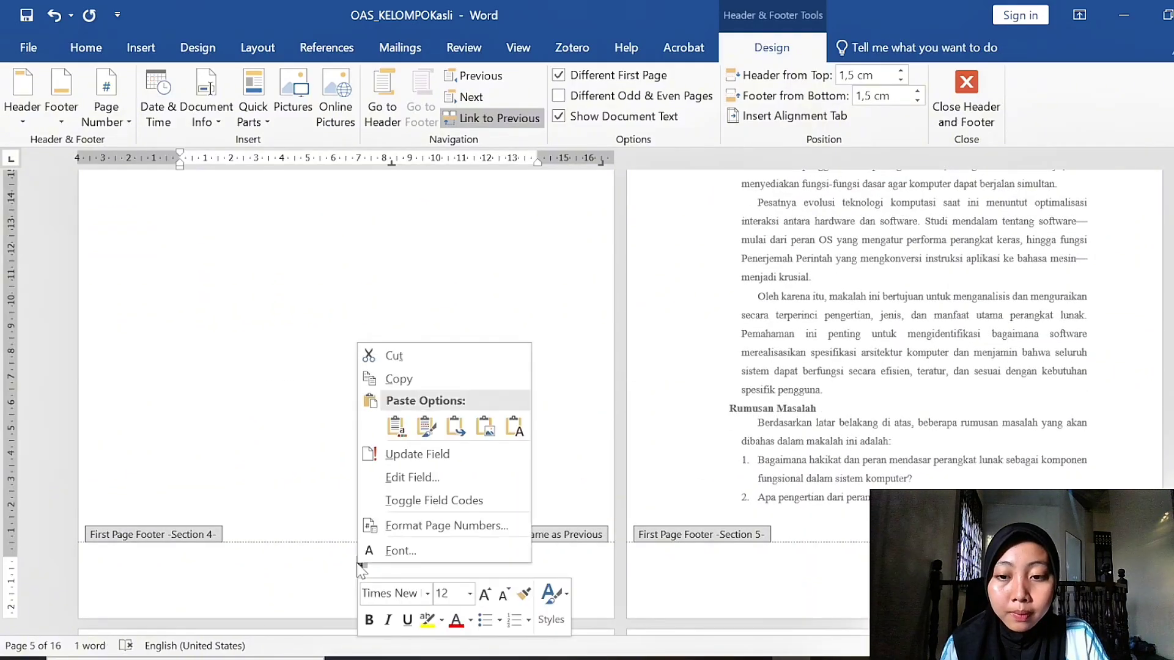
{"action": "left_click", "coordinate": [463, 525]}
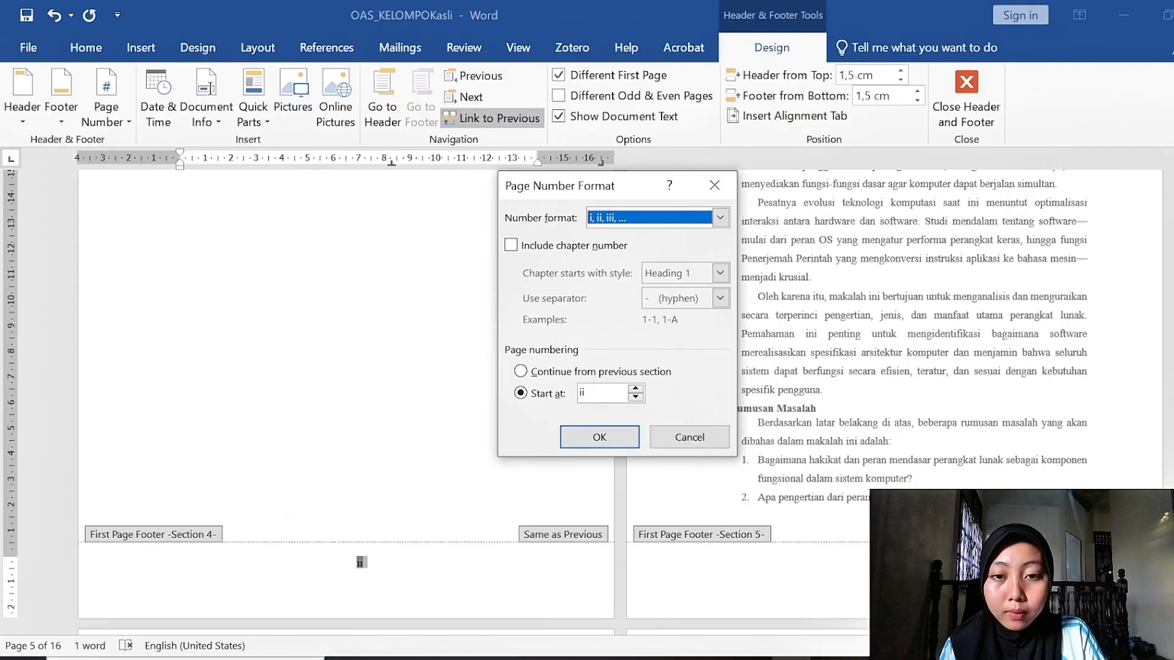
{"action": "left_click", "coordinate": [602, 393]}
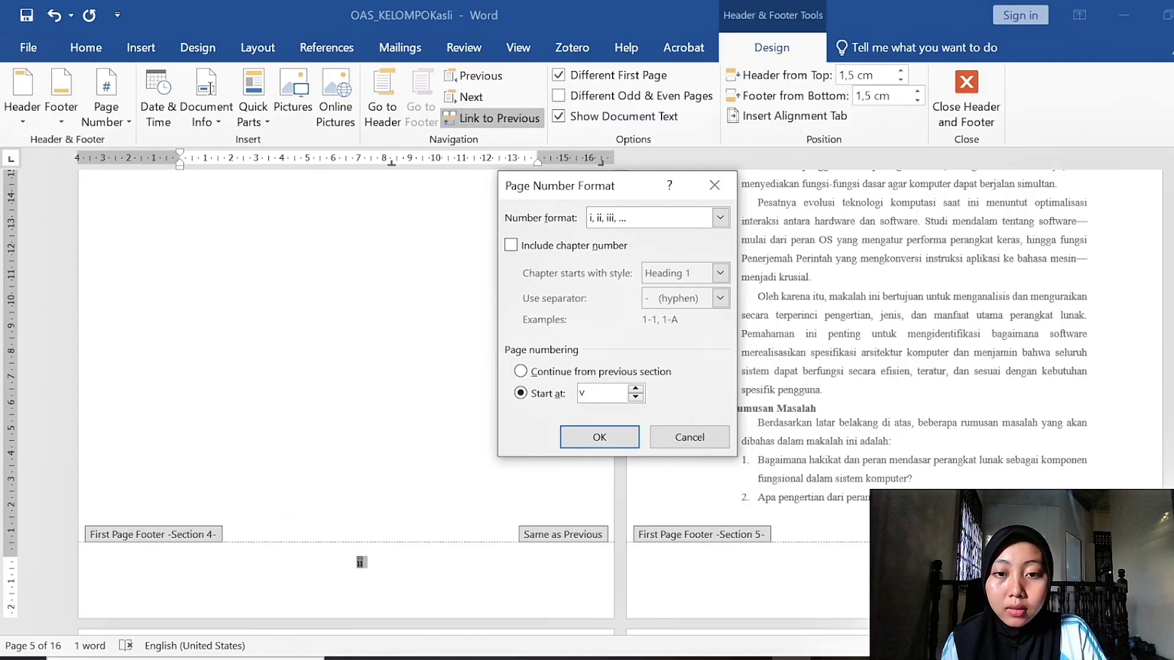
{"action": "type", "text": "v"}
{"action": "left_click", "coordinate": [602, 445]}
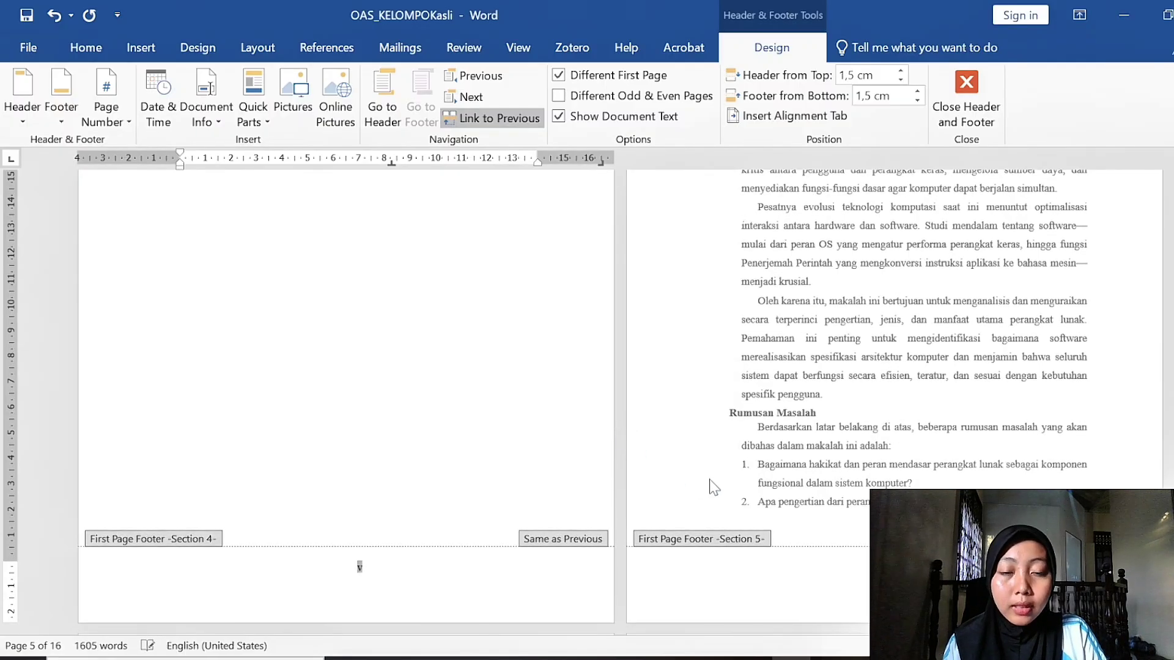
Step: Set the page numbering of Section 5, beginning with the Latar belakang page, to start at 1
{"action": "scroll", "coordinate": [802, 405], "scroll_direction": "up", "scroll_amount": 5}
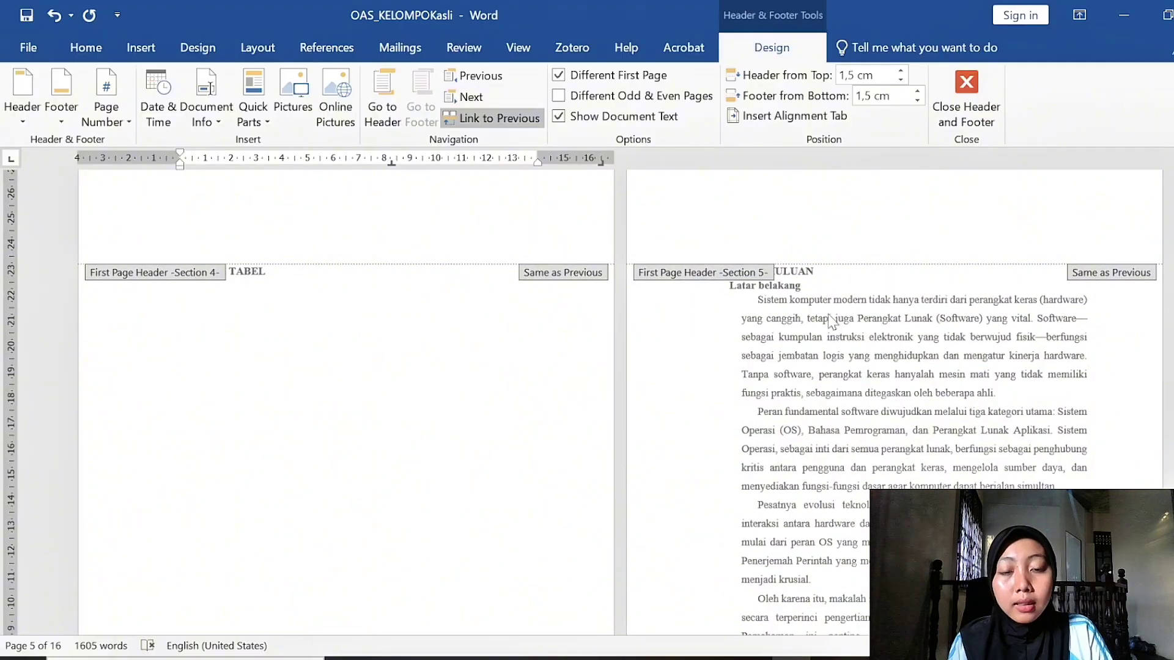
{"action": "scroll", "coordinate": [787, 284], "scroll_direction": "down", "scroll_amount": 6}
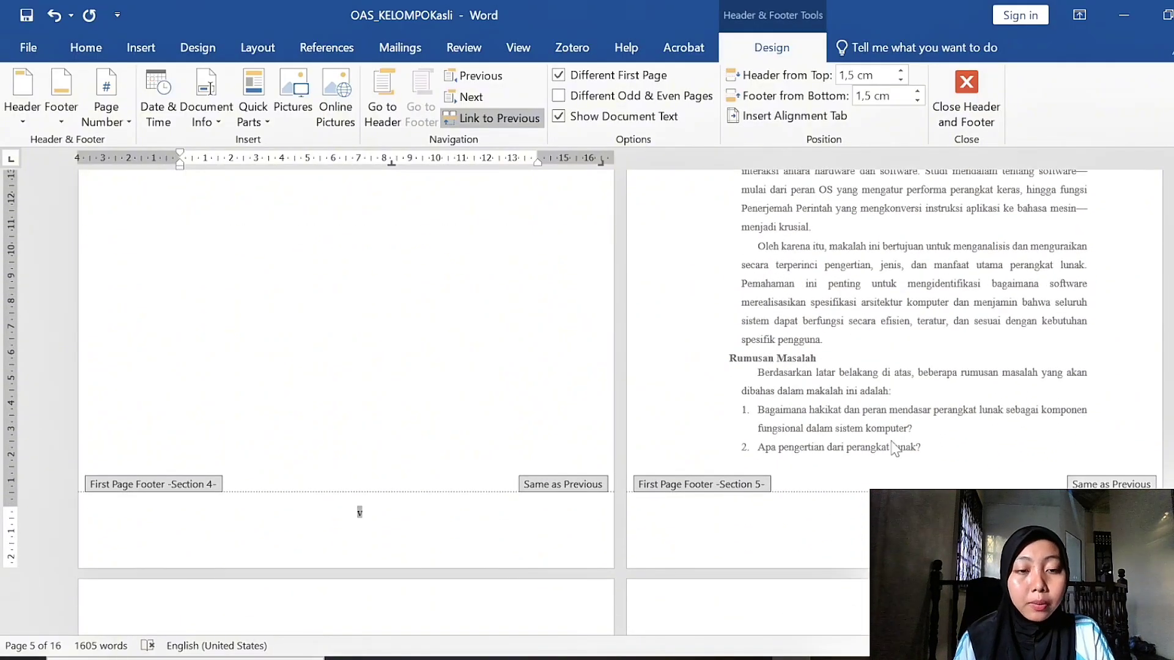
{"action": "scroll", "coordinate": [787, 285], "scroll_direction": "down", "scroll_amount": 5}
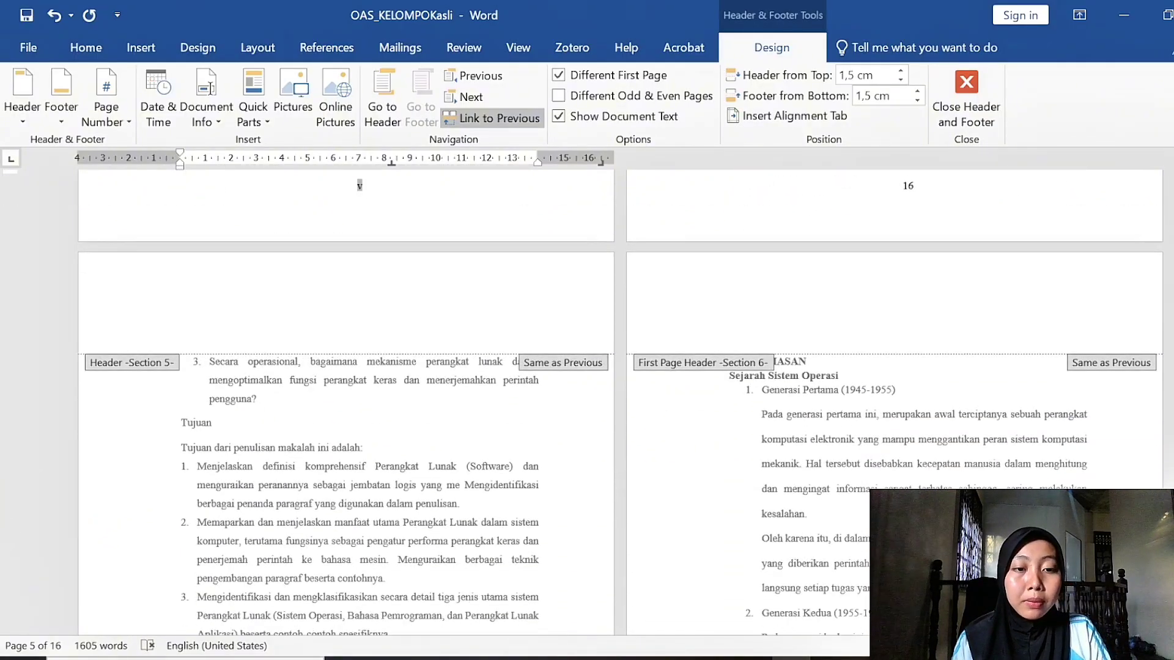
{"action": "scroll", "coordinate": [787, 284], "scroll_direction": "up", "scroll_amount": 3}
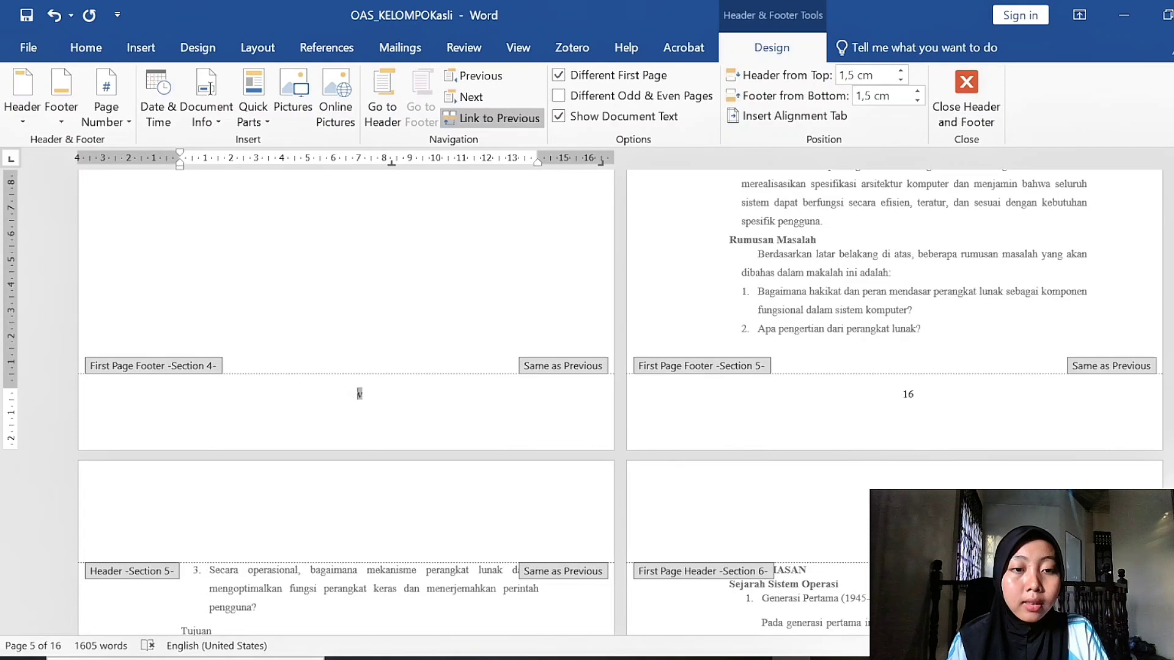
{"action": "right_click", "coordinate": [908, 394]}
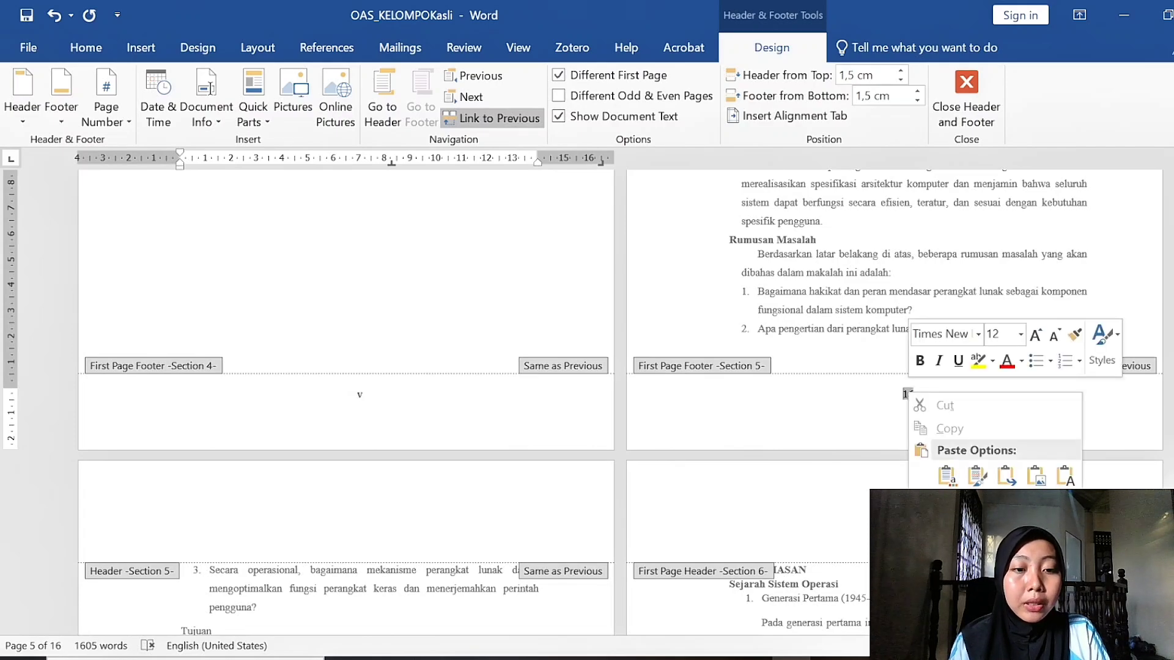
{"action": "left_click", "coordinate": [984, 573]}
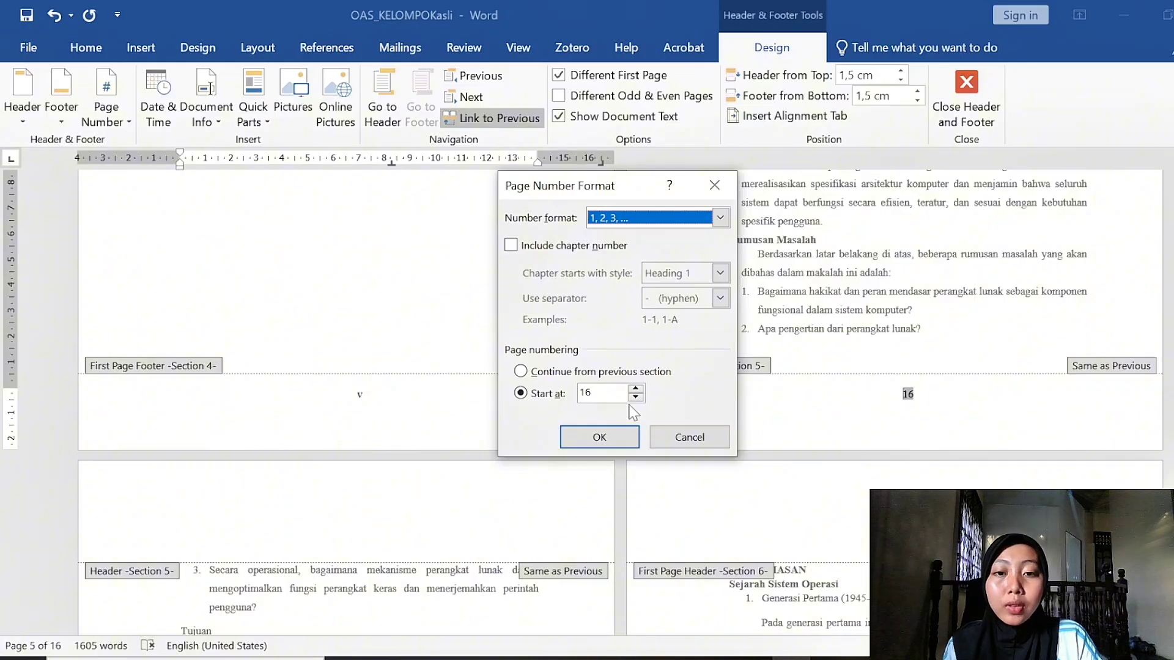
{"action": "left_click", "coordinate": [591, 392]}
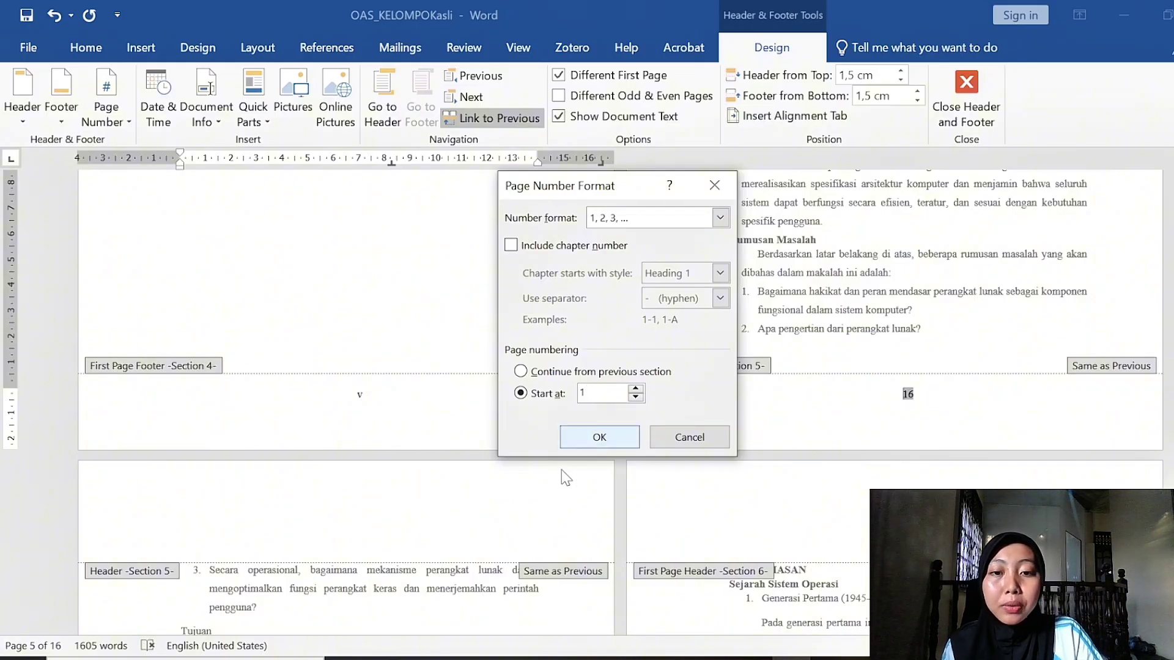
{"action": "left_click", "coordinate": [599, 436]}
Step: Set the page numbering of Section 6, beginning with the Sejarah Sistem Operasi page, to start at 3
{"action": "scroll", "coordinate": [987, 476], "scroll_direction": "down", "scroll_amount": 10}
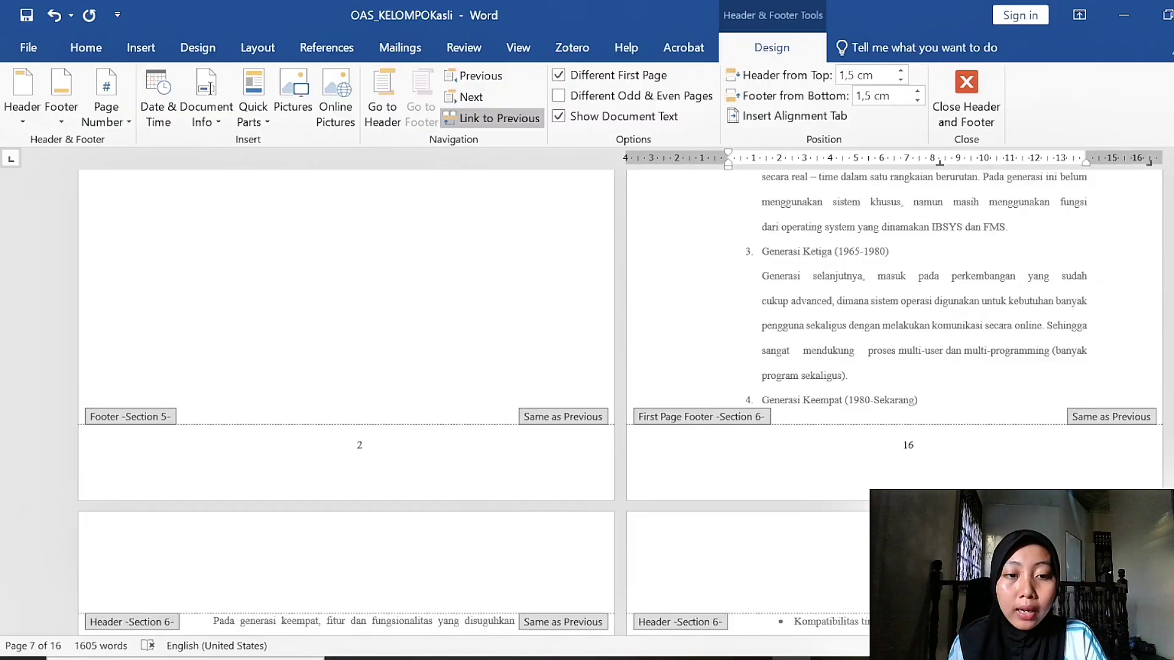
{"action": "scroll", "coordinate": [852, 327], "scroll_direction": "up", "scroll_amount": 6}
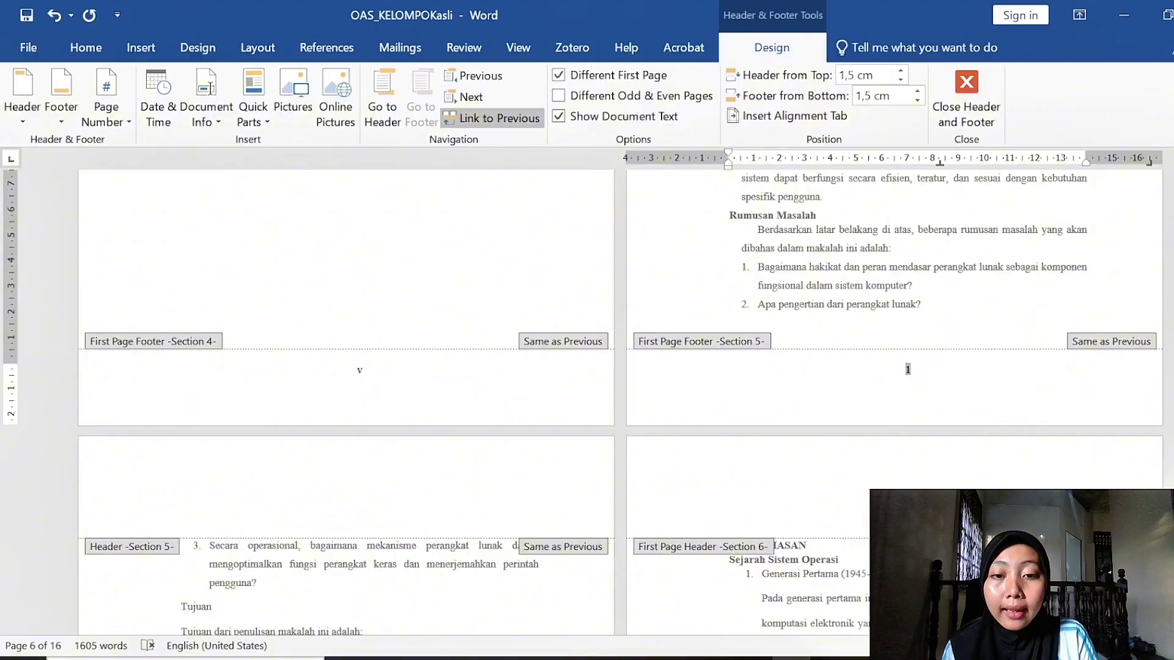
{"action": "scroll", "coordinate": [542, 516], "scroll_direction": "down", "scroll_amount": 6}
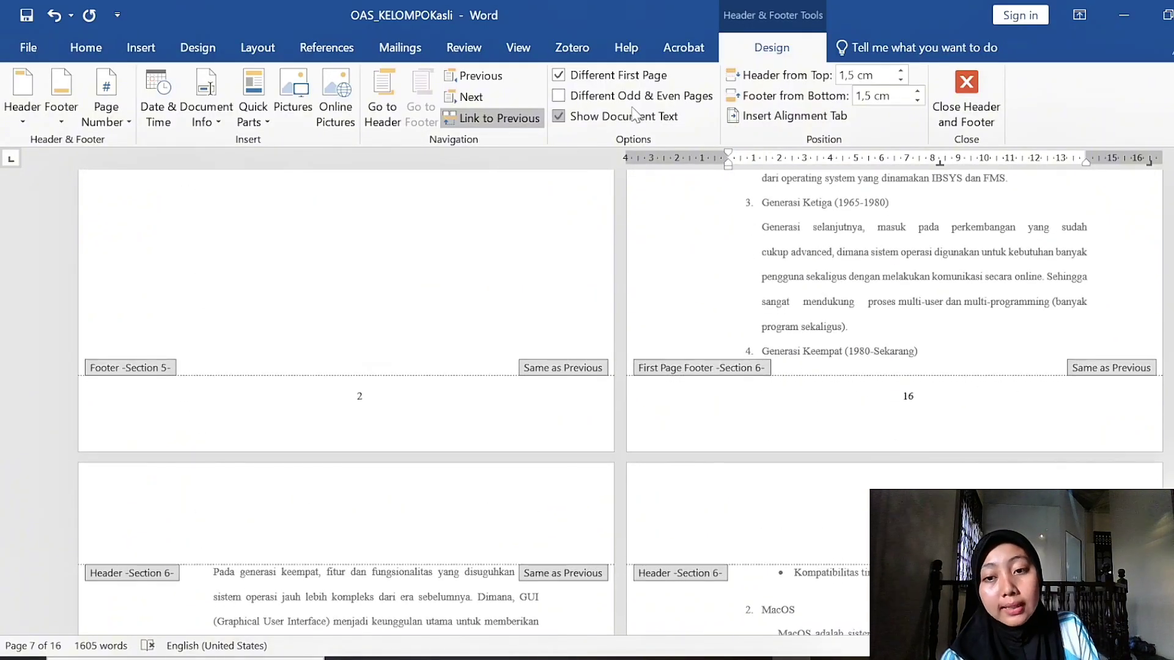
{"action": "scroll", "coordinate": [621, 431], "scroll_direction": "up", "scroll_amount": 6}
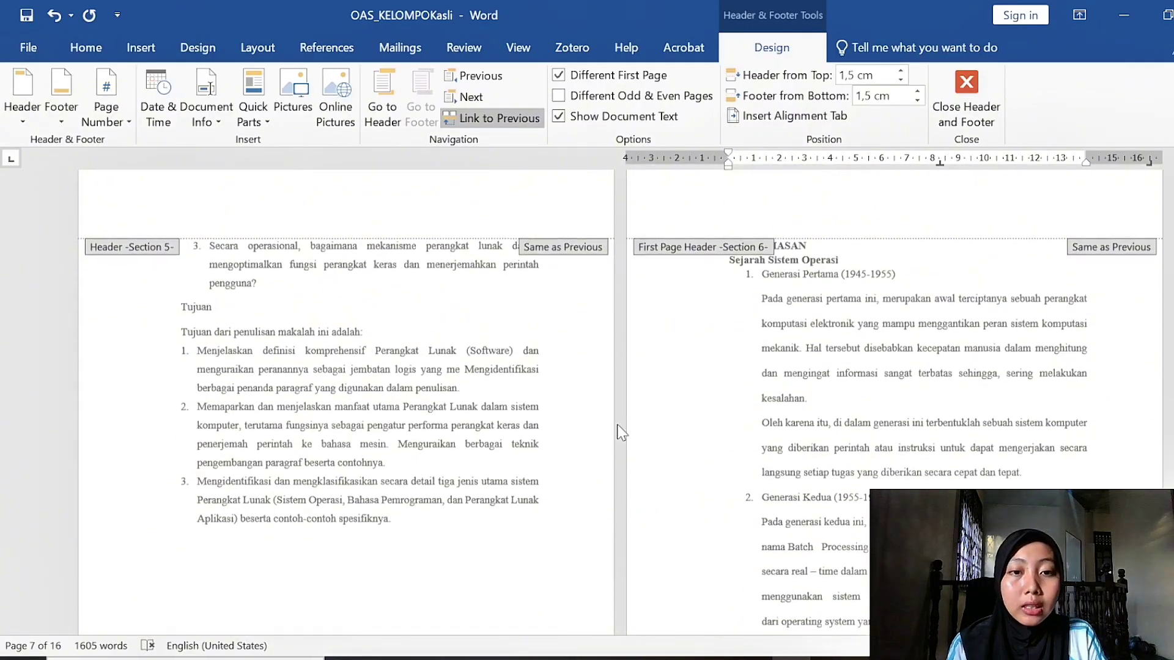
{"action": "scroll", "coordinate": [786, 556], "scroll_direction": "down", "scroll_amount": 5}
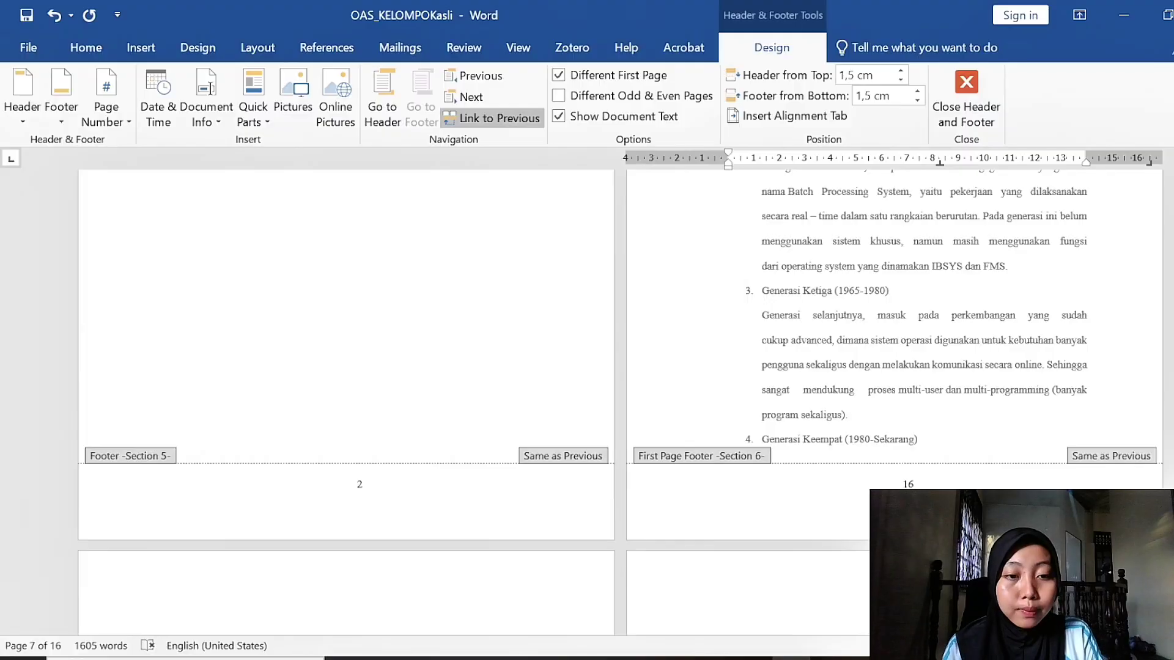
{"action": "double_click", "coordinate": [908, 485]}
{"action": "right_click", "coordinate": [907, 484]}
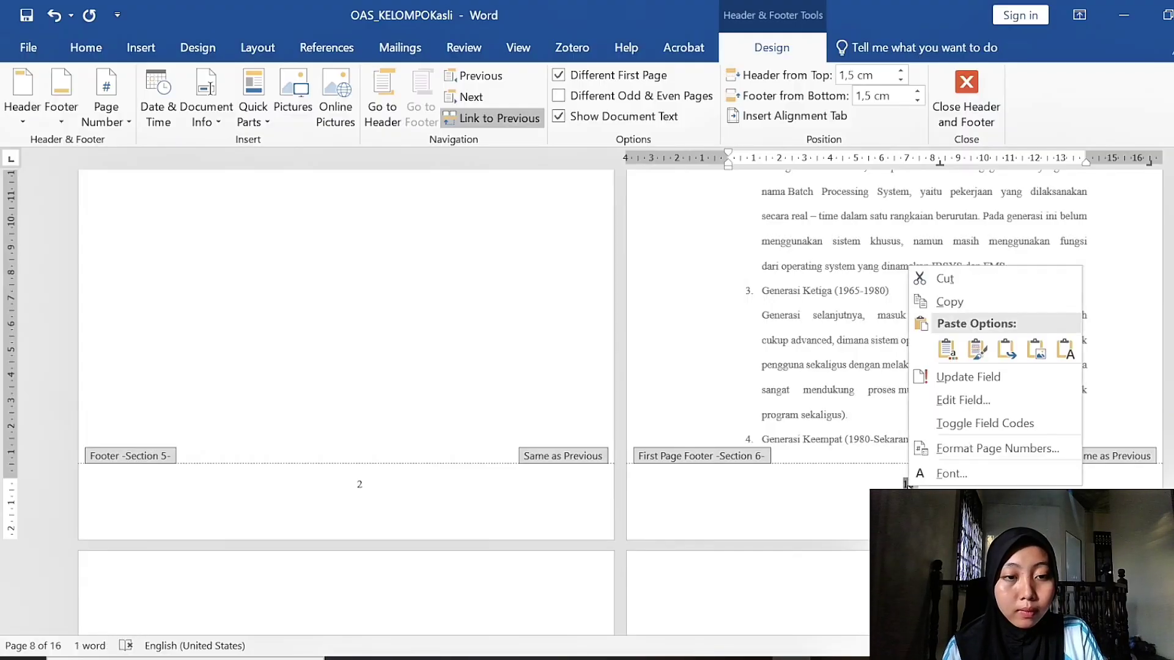
{"action": "left_click", "coordinate": [954, 450]}
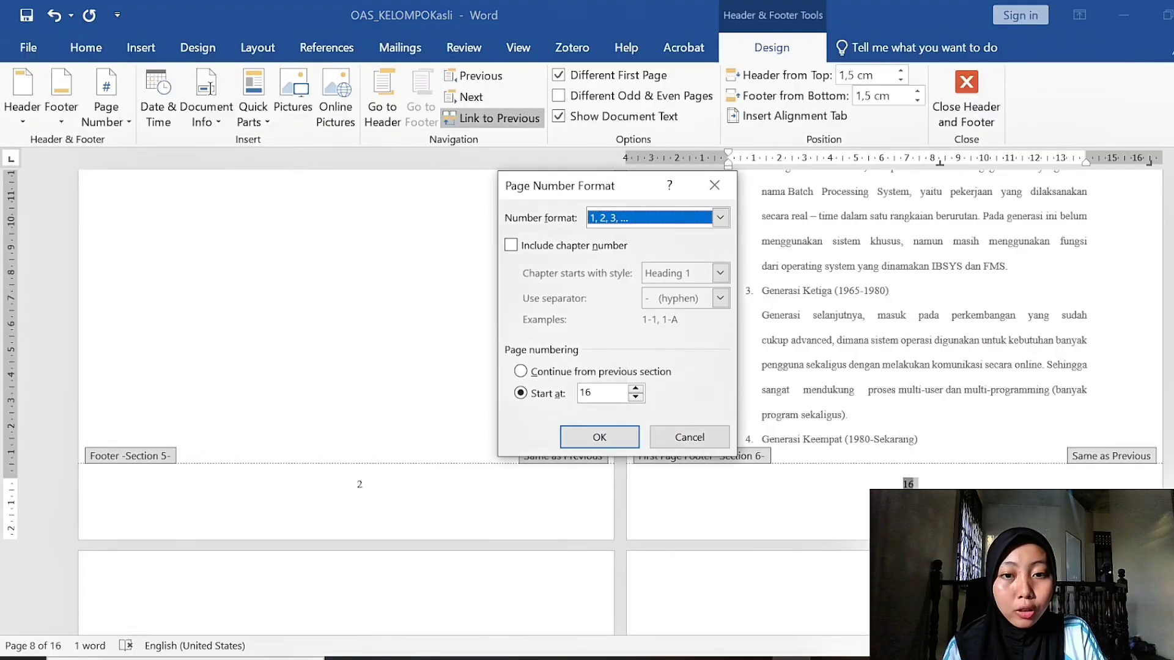
{"action": "left_click", "coordinate": [585, 393]}
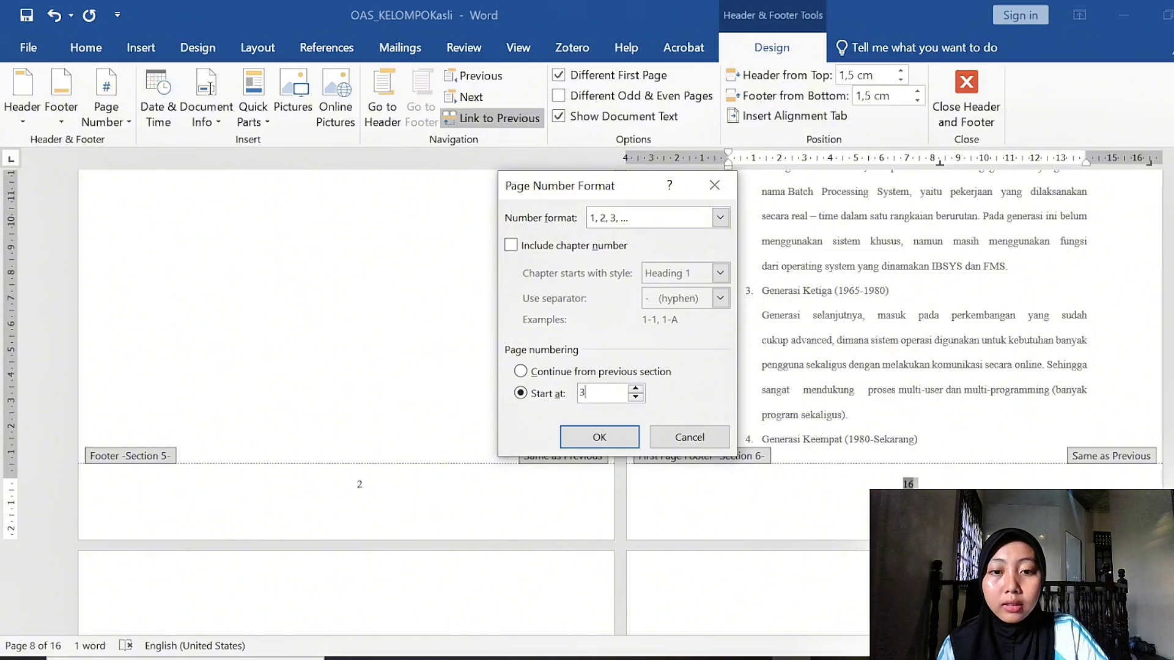
{"action": "type", "text": "3"}
{"action": "left_click", "coordinate": [599, 436]}
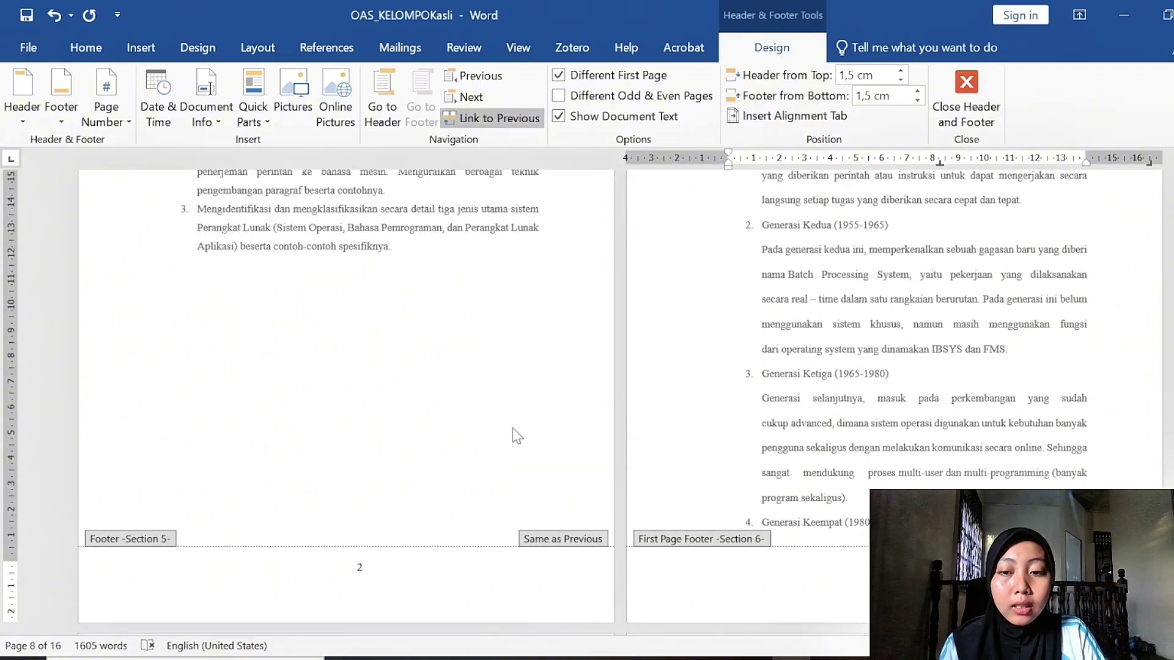
Step: Unlink the Section 5 footer on the Tujuan page from the previous section
{"action": "scroll", "coordinate": [512, 436], "scroll_direction": "up", "scroll_amount": 10}
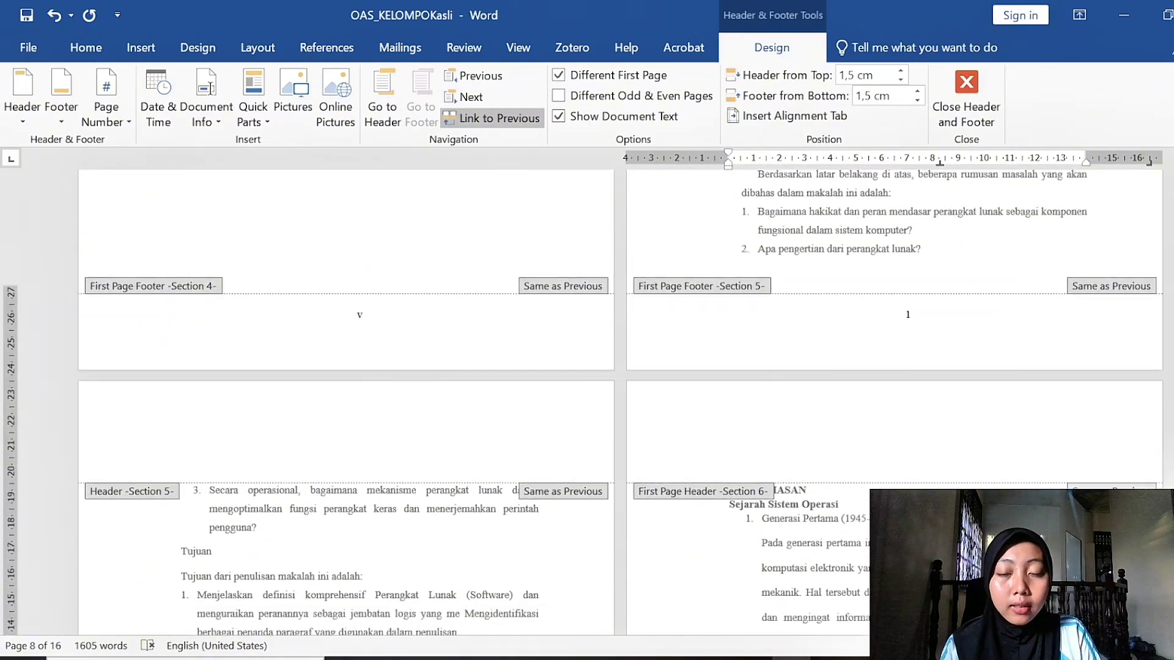
{"action": "scroll", "coordinate": [512, 428], "scroll_direction": "down", "scroll_amount": 1}
{"action": "scroll", "coordinate": [512, 428], "scroll_direction": "up", "scroll_amount": 4}
{"action": "scroll", "coordinate": [512, 428], "scroll_direction": "down", "scroll_amount": 5}
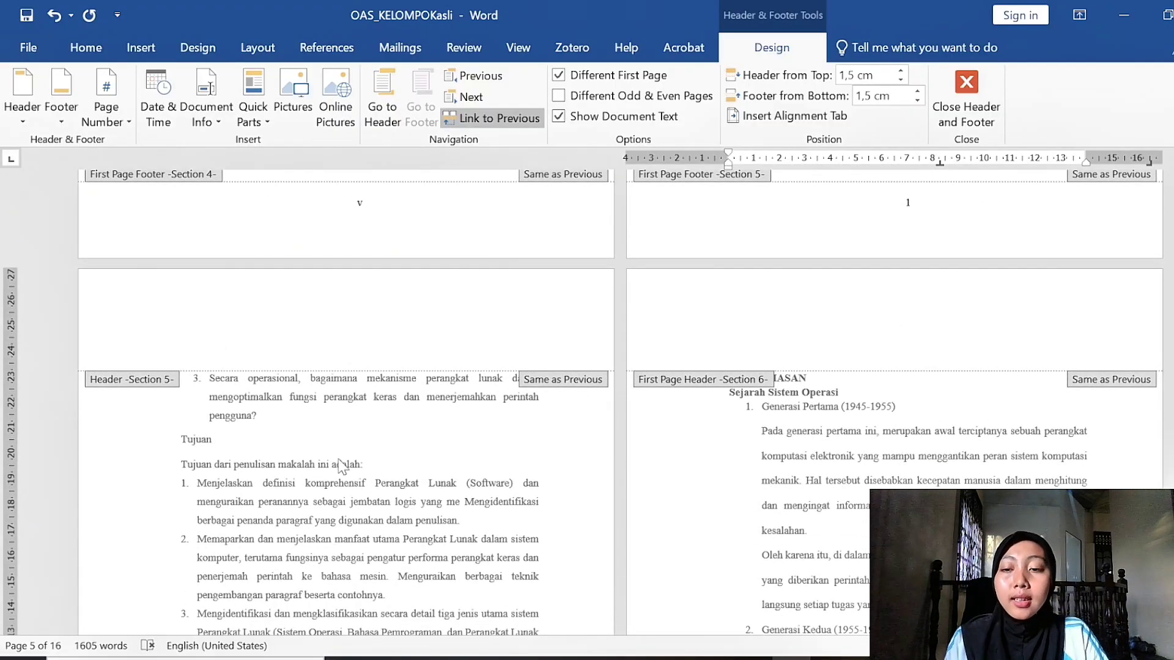
{"action": "scroll", "coordinate": [341, 466], "scroll_direction": "down", "scroll_amount": 10}
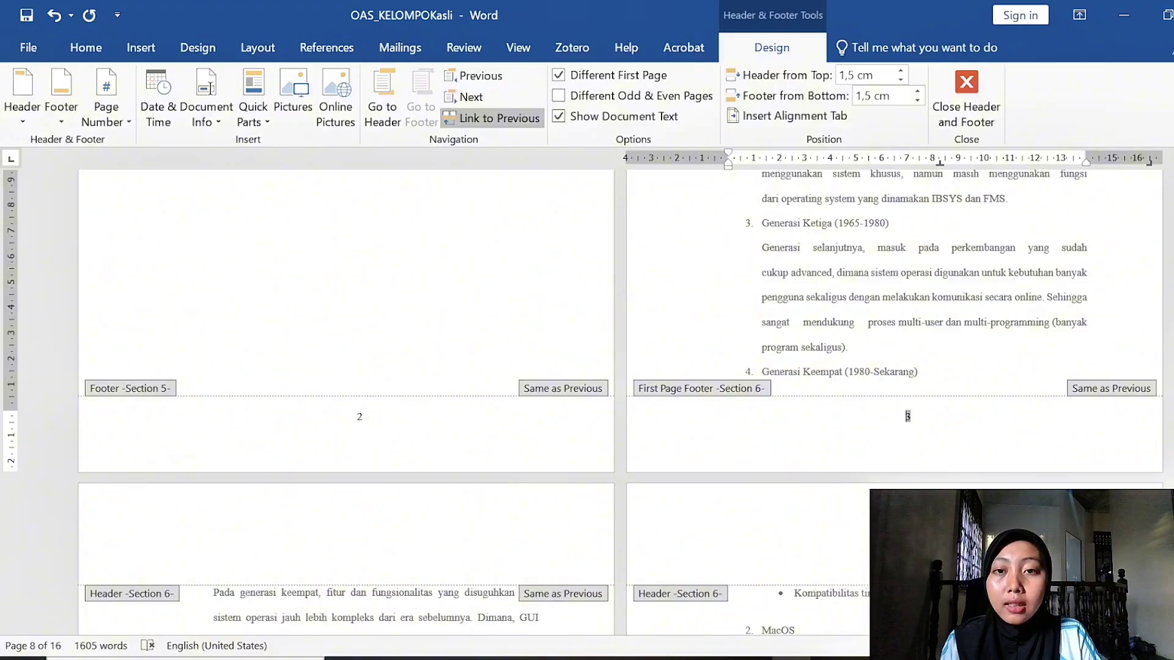
{"action": "left_click", "coordinate": [500, 118]}
{"action": "scroll", "coordinate": [462, 350], "scroll_direction": "up", "scroll_amount": 3}
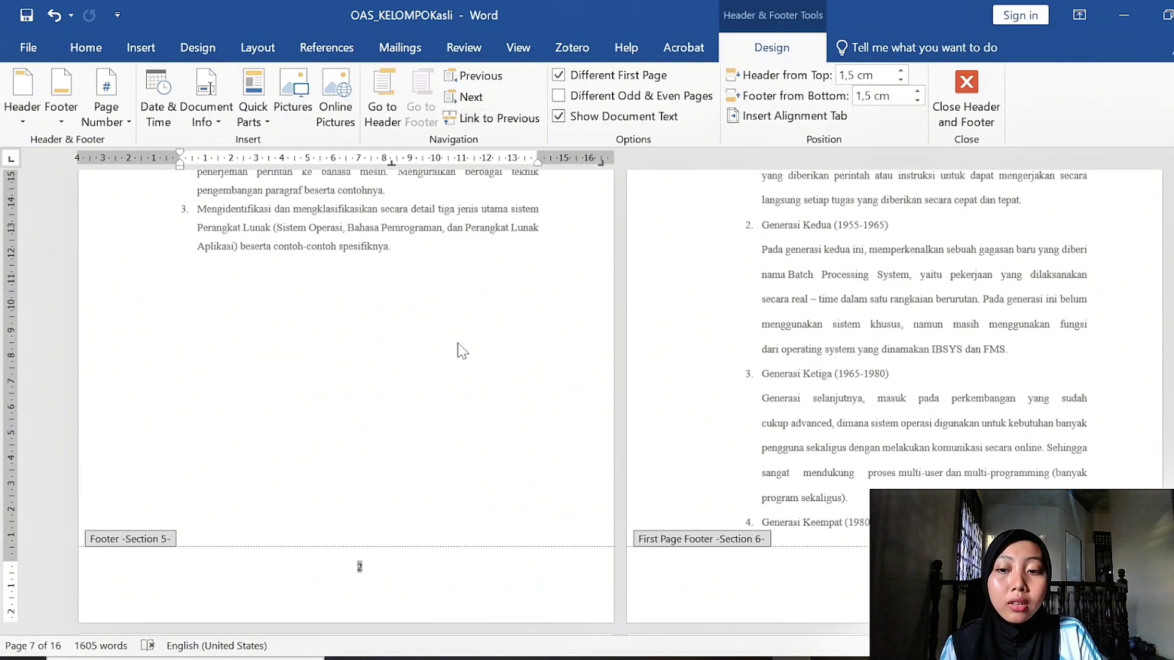
{"action": "left_click", "coordinate": [452, 501]}
Step: Unlink the Section 5 header on the Tujuan page from the previous section
{"action": "scroll", "coordinate": [662, 522], "scroll_direction": "up", "scroll_amount": 8}
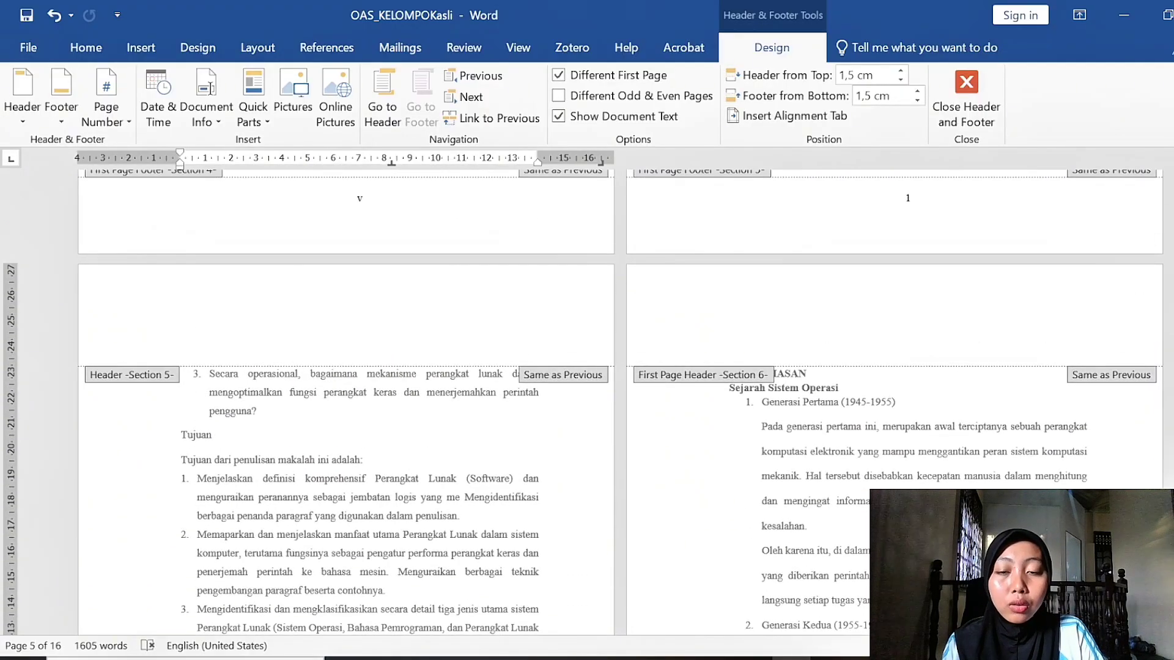
{"action": "left_click", "coordinate": [458, 325]}
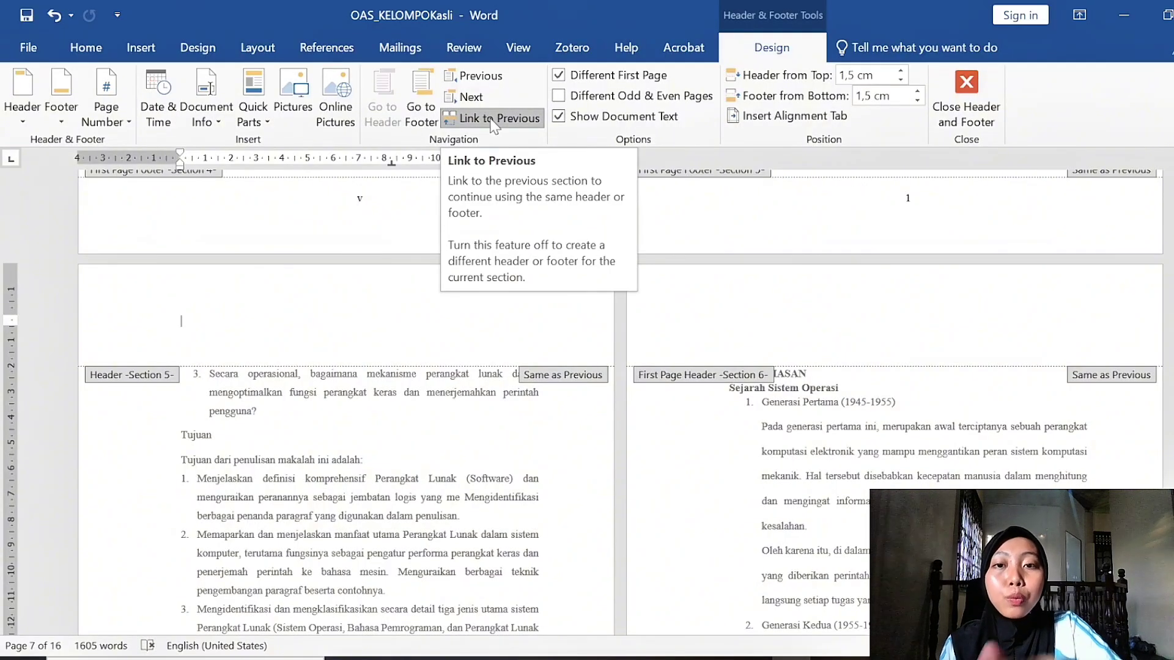
{"action": "scroll", "coordinate": [718, 310], "scroll_direction": "up", "scroll_amount": 15}
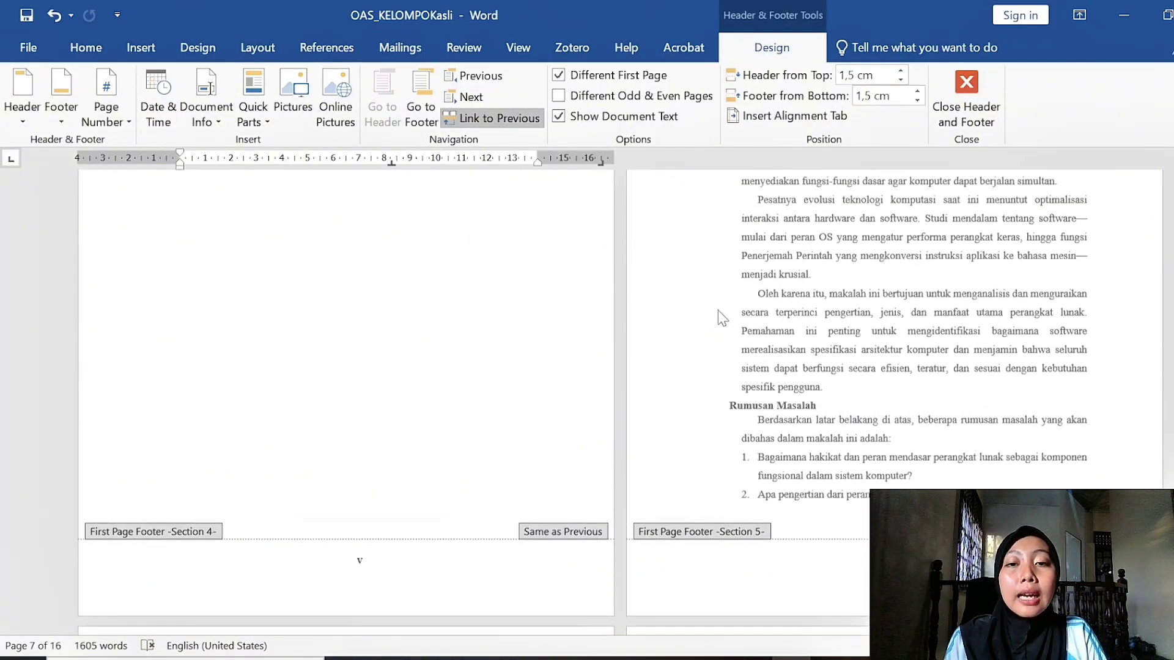
{"action": "scroll", "coordinate": [718, 310], "scroll_direction": "up", "scroll_amount": 10}
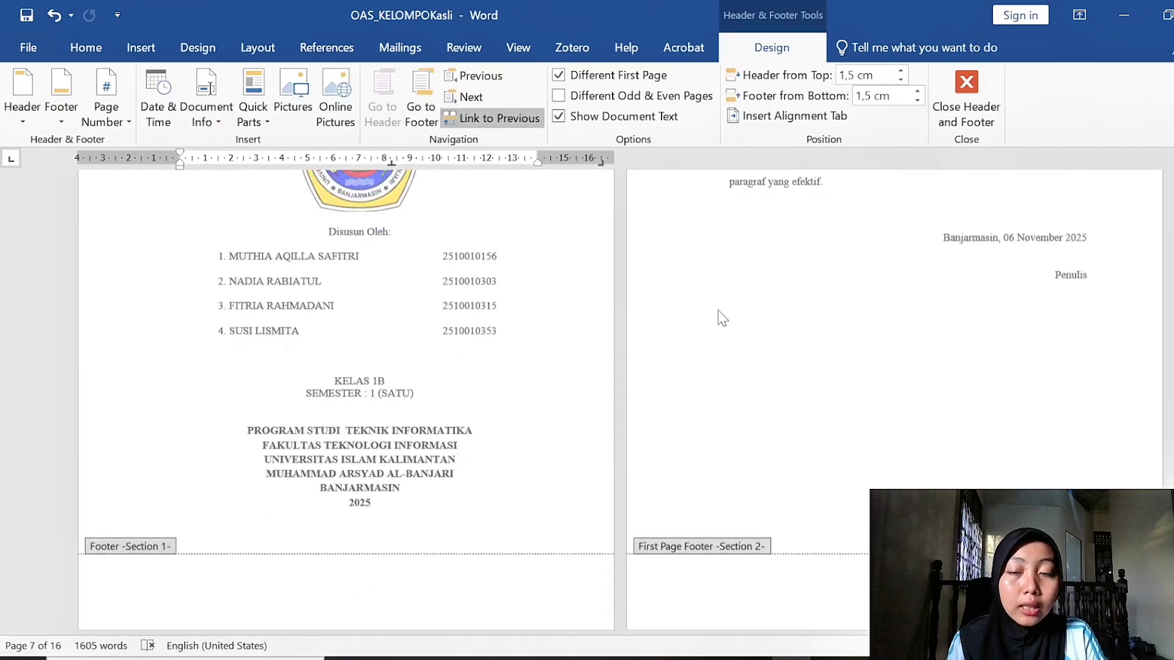
{"action": "scroll", "coordinate": [717, 310], "scroll_direction": "down", "scroll_amount": 20}
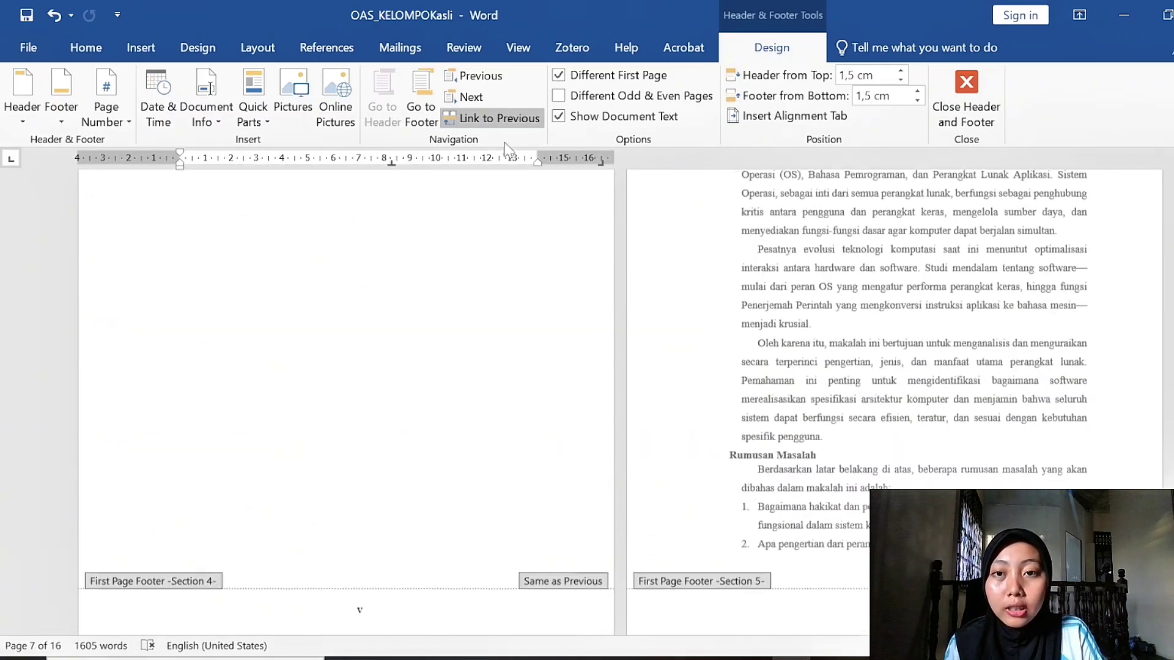
{"action": "scroll", "coordinate": [558, 295], "scroll_direction": "down", "scroll_amount": 8}
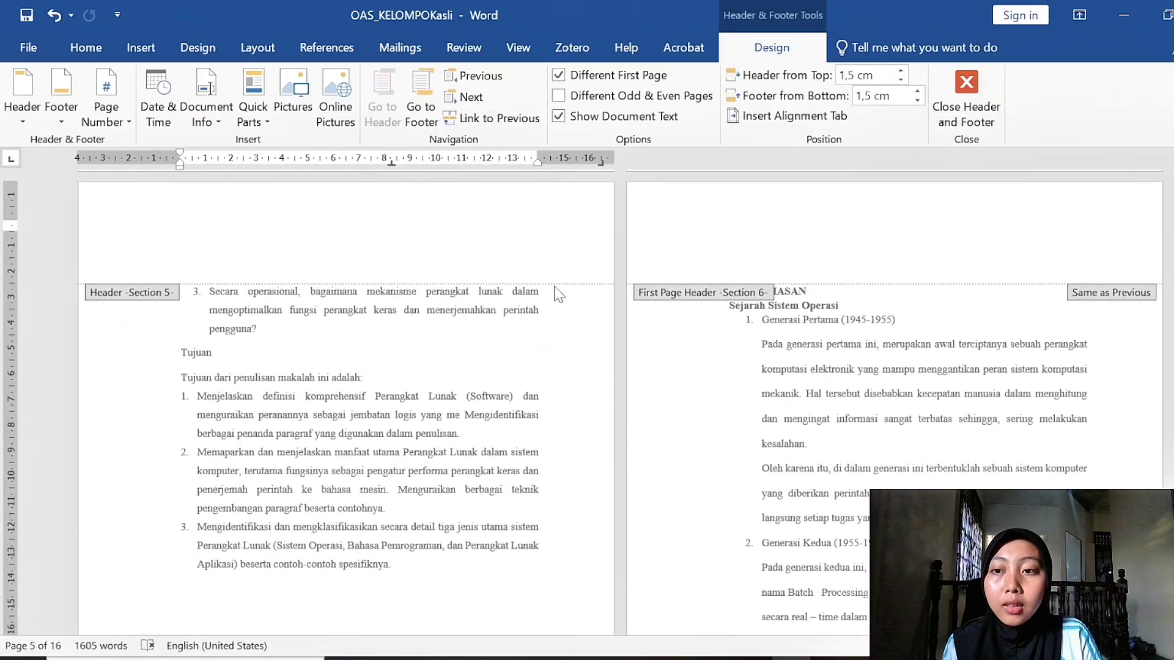
Step: Insert a Plain Number 3 page number at the top of the page in the Section 5 header on the Tujuan page
{"action": "left_click", "coordinate": [101, 113]}
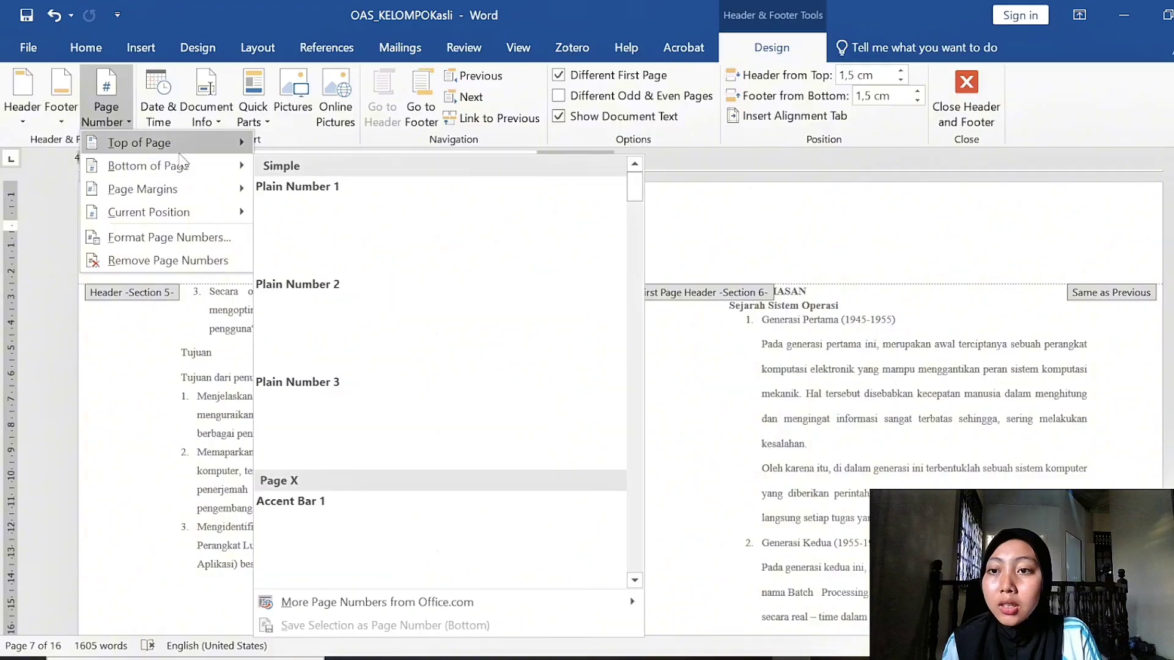
{"action": "mouse_move", "coordinate": [226, 165]}
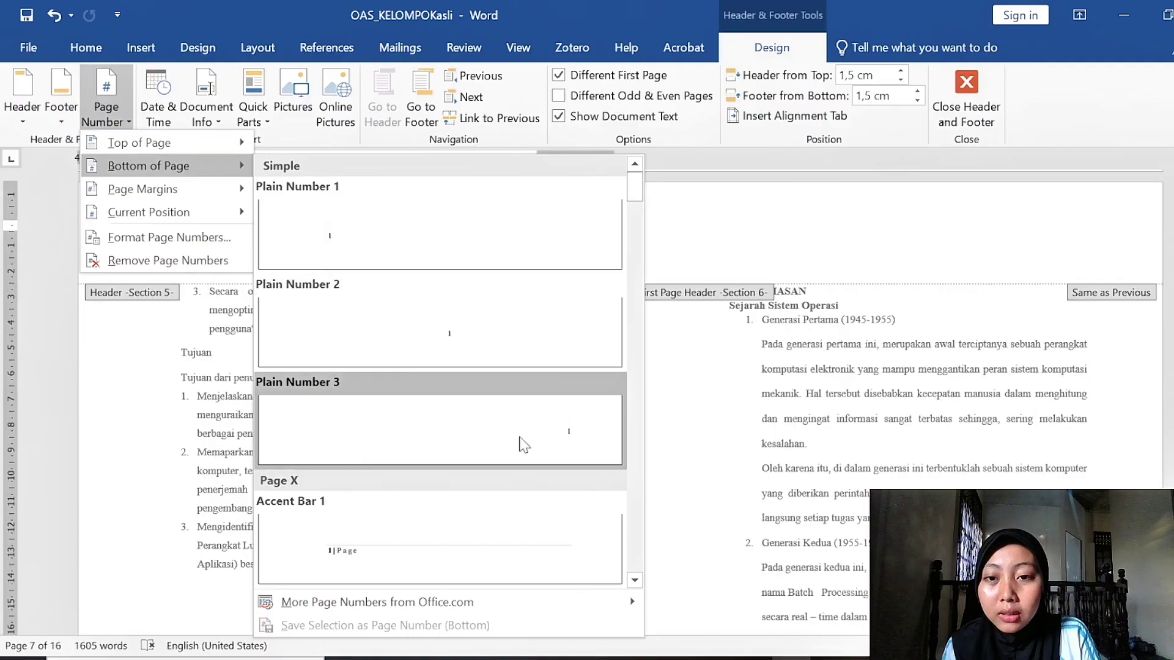
{"action": "mouse_move", "coordinate": [180, 147]}
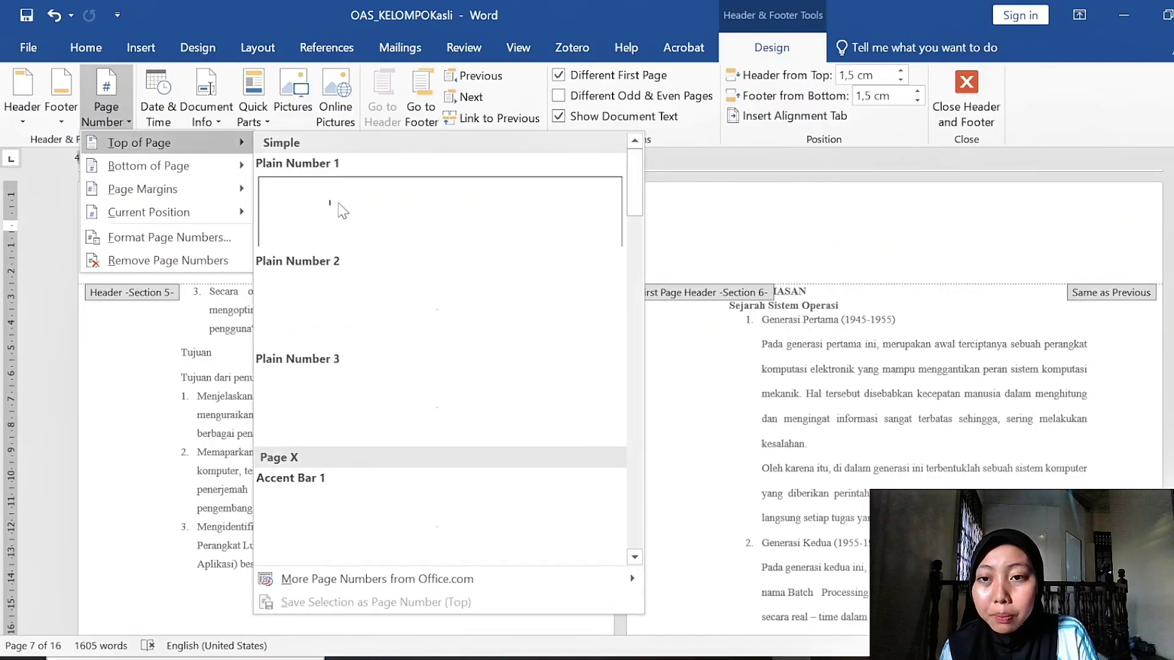
{"action": "left_click", "coordinate": [515, 416]}
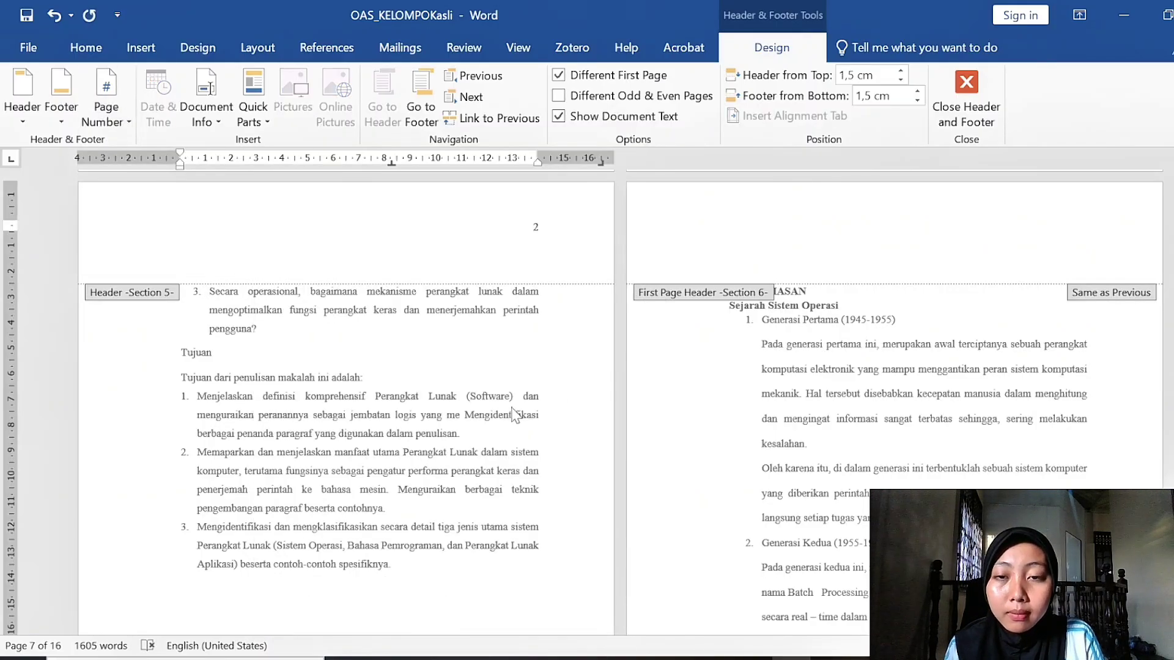
Step: Review the page numbers in the headers and footers from the front matter through the Kesimpulan page
{"action": "scroll", "coordinate": [515, 415], "scroll_direction": "up", "scroll_amount": 20}
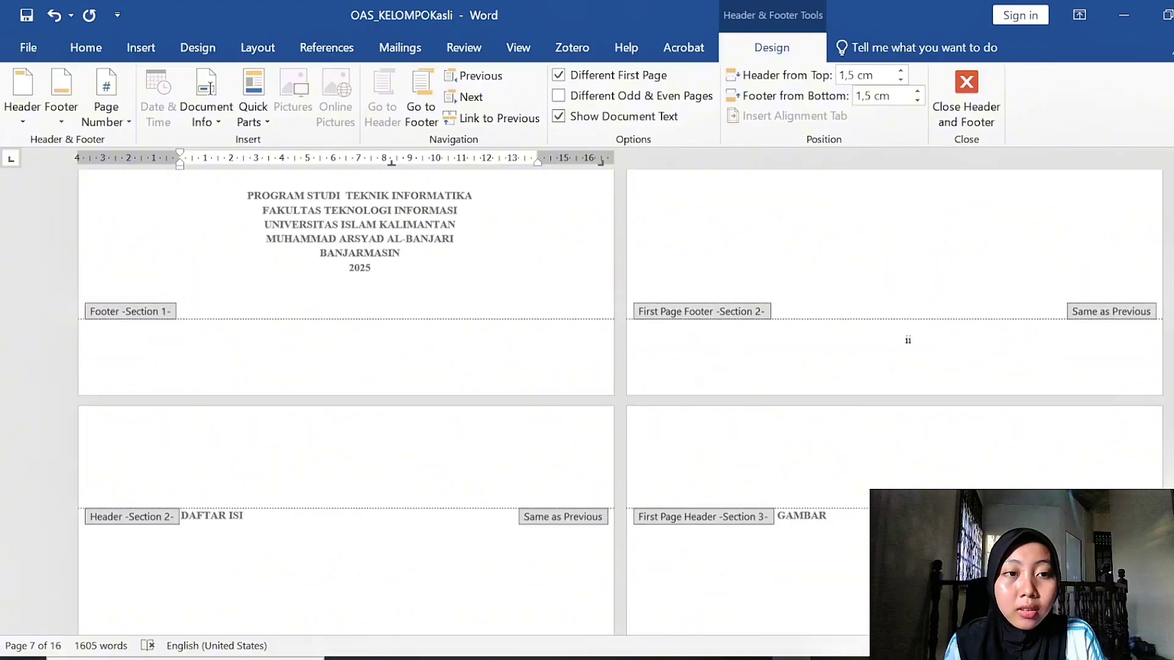
{"action": "scroll", "coordinate": [516, 408], "scroll_direction": "down", "scroll_amount": 20}
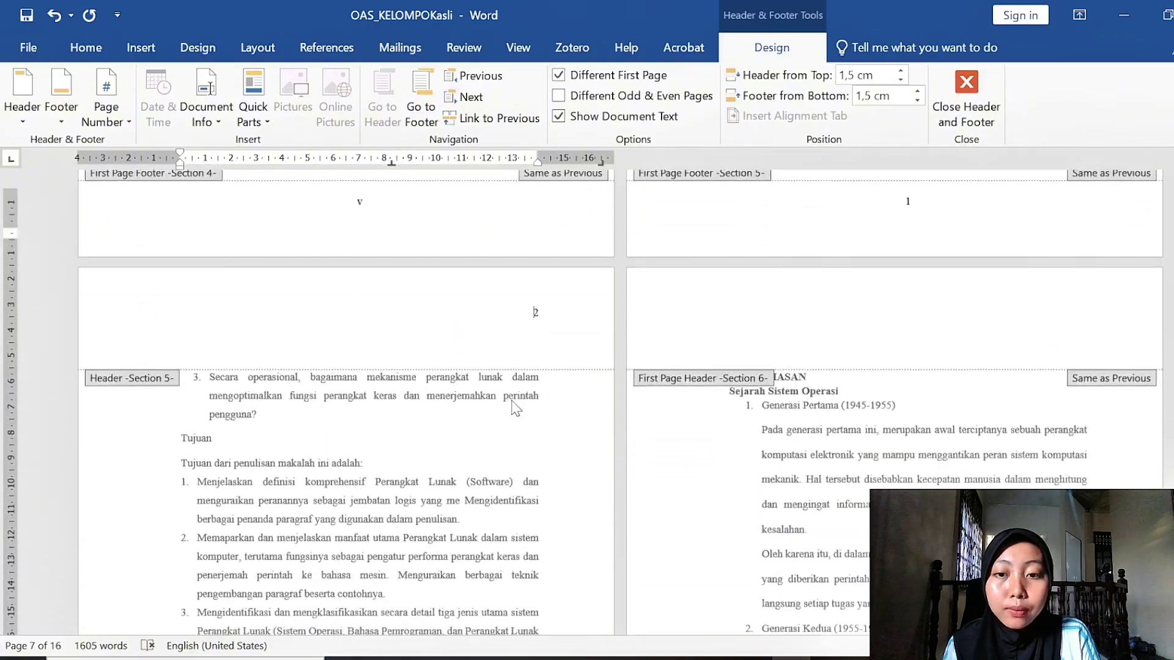
{"action": "scroll", "coordinate": [515, 408], "scroll_direction": "down", "scroll_amount": 15}
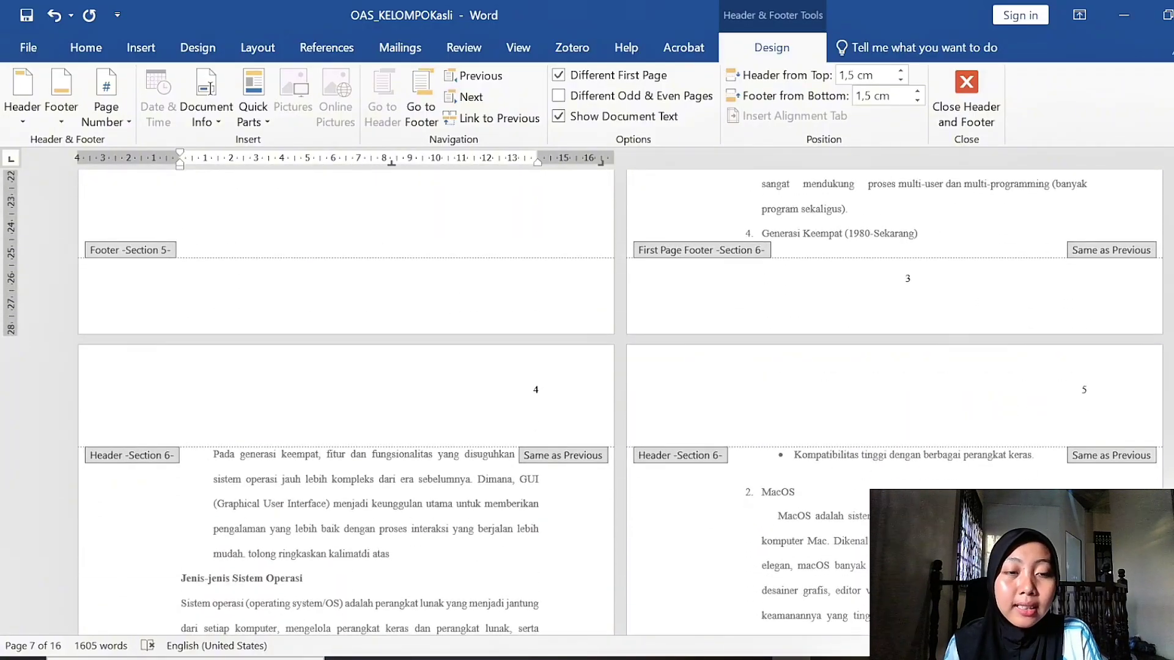
{"action": "scroll", "coordinate": [619, 402], "scroll_direction": "down", "scroll_amount": 20}
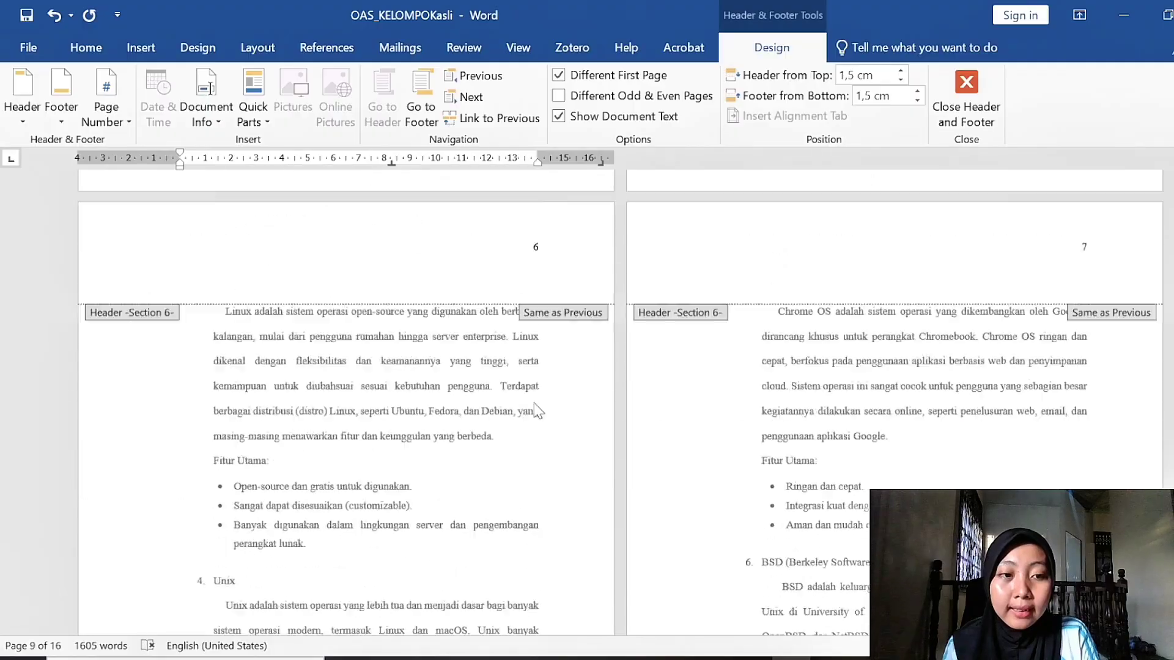
{"action": "scroll", "coordinate": [620, 403], "scroll_direction": "down", "scroll_amount": 20}
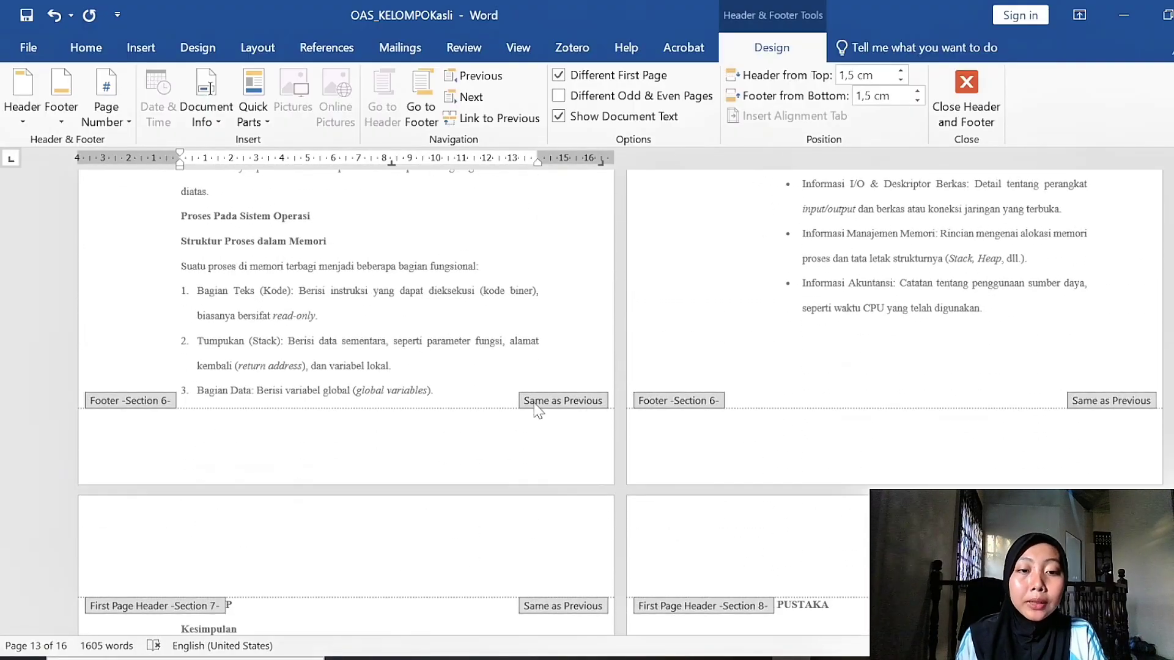
{"action": "scroll", "coordinate": [620, 403], "scroll_direction": "down", "scroll_amount": 2}
{"action": "scroll", "coordinate": [620, 403], "scroll_direction": "up", "scroll_amount": 15}
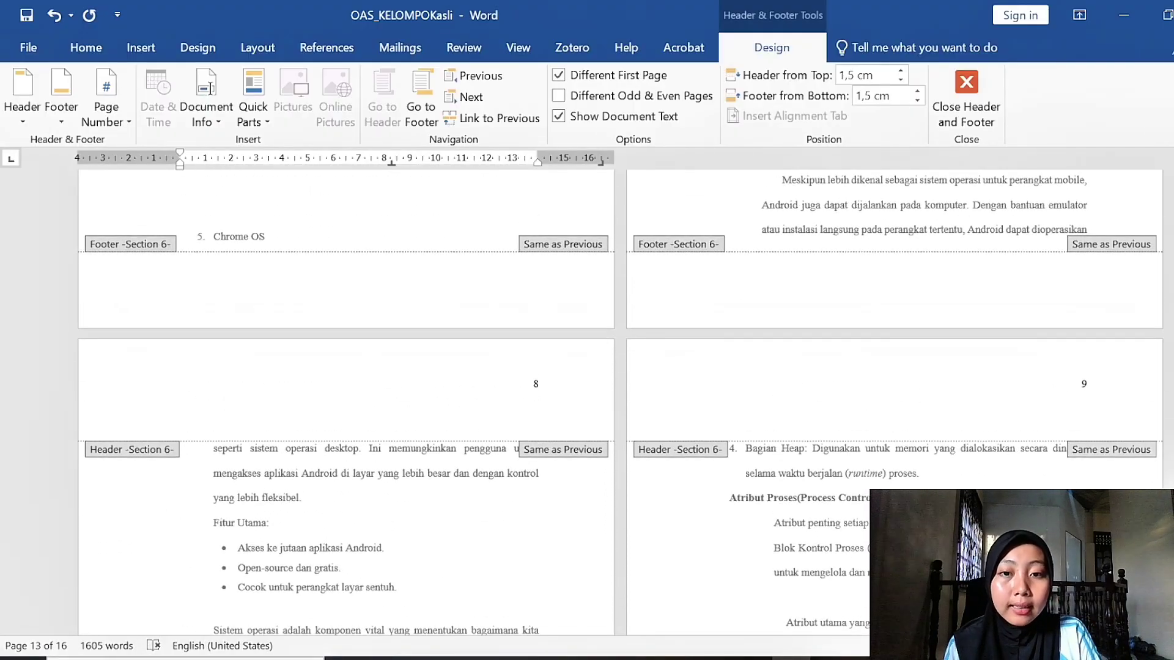
{"action": "scroll", "coordinate": [537, 406], "scroll_direction": "down", "scroll_amount": 15}
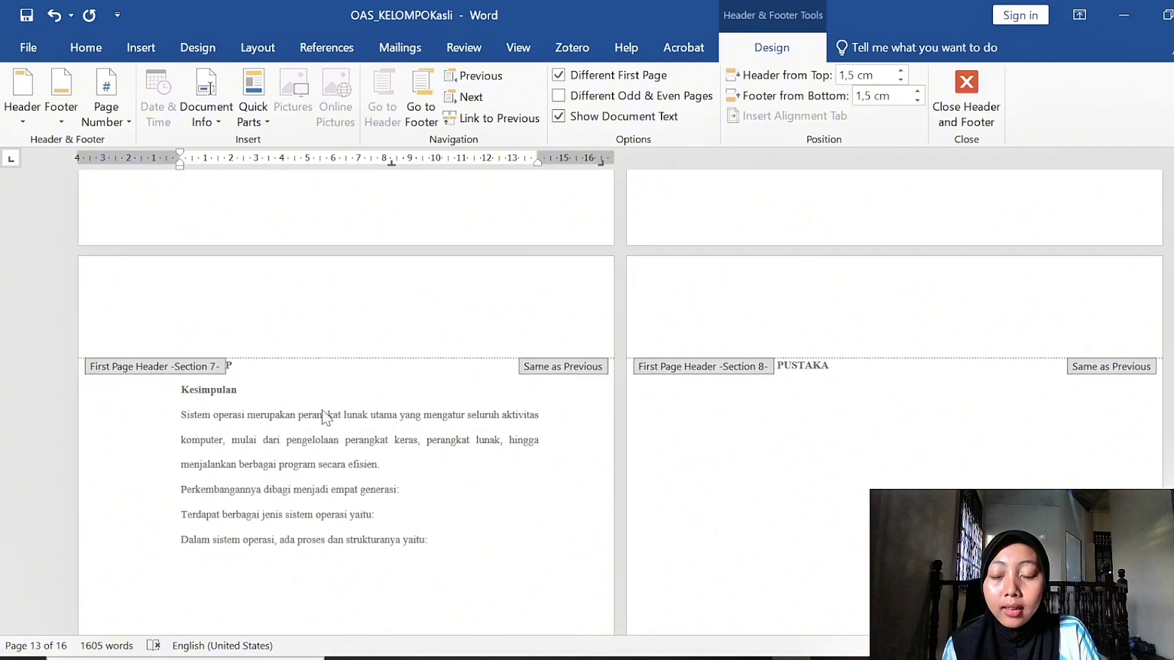
Step: Set the page numbering of Section 7, beginning with the Kesimpulan page, to start at 10
{"action": "scroll", "coordinate": [401, 336], "scroll_direction": "down", "scroll_amount": 6}
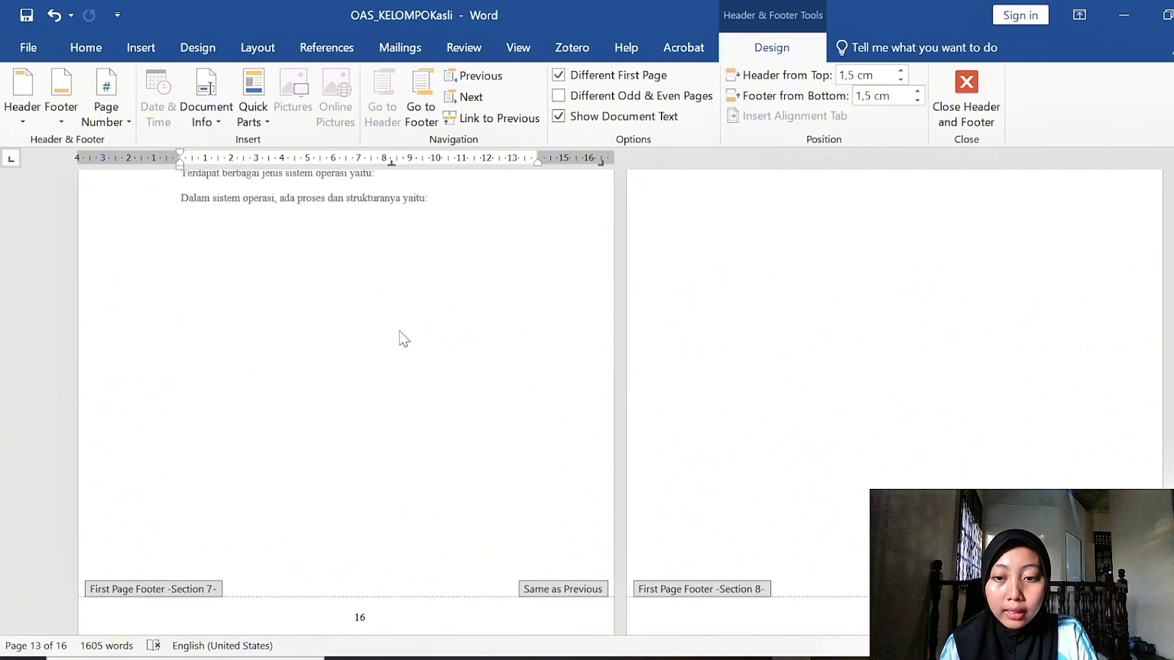
{"action": "left_click", "coordinate": [357, 565]}
{"action": "right_click", "coordinate": [358, 564]}
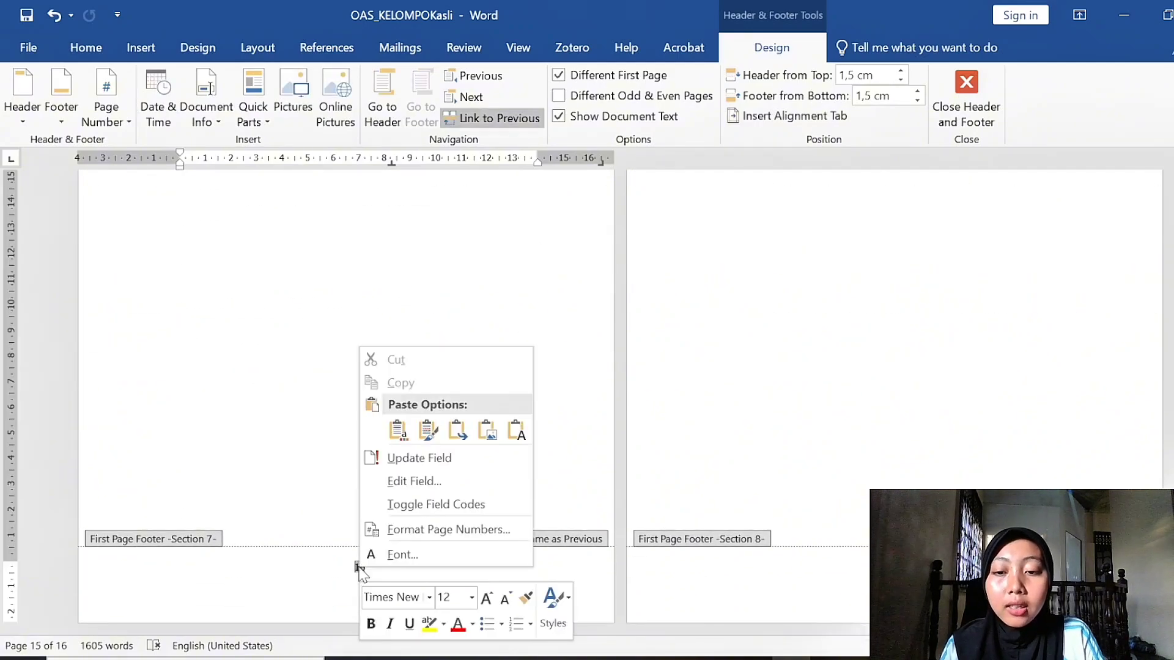
{"action": "left_click", "coordinate": [445, 538]}
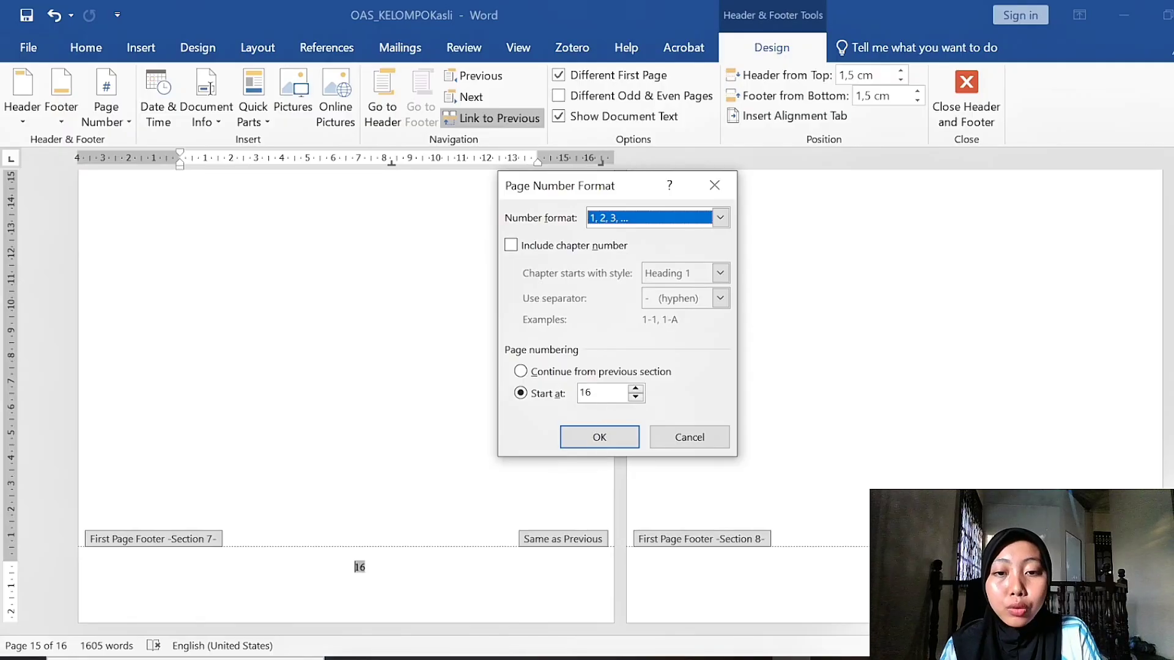
{"action": "left_click", "coordinate": [596, 393]}
{"action": "type", "text": "0"}
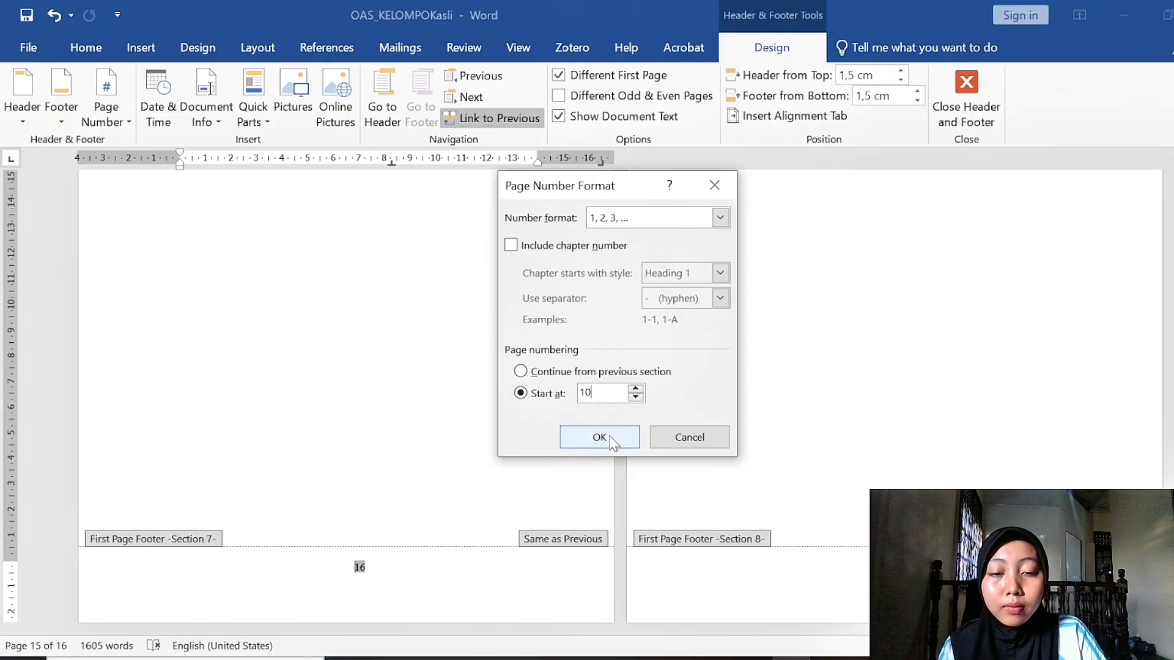
{"action": "left_click", "coordinate": [613, 439]}
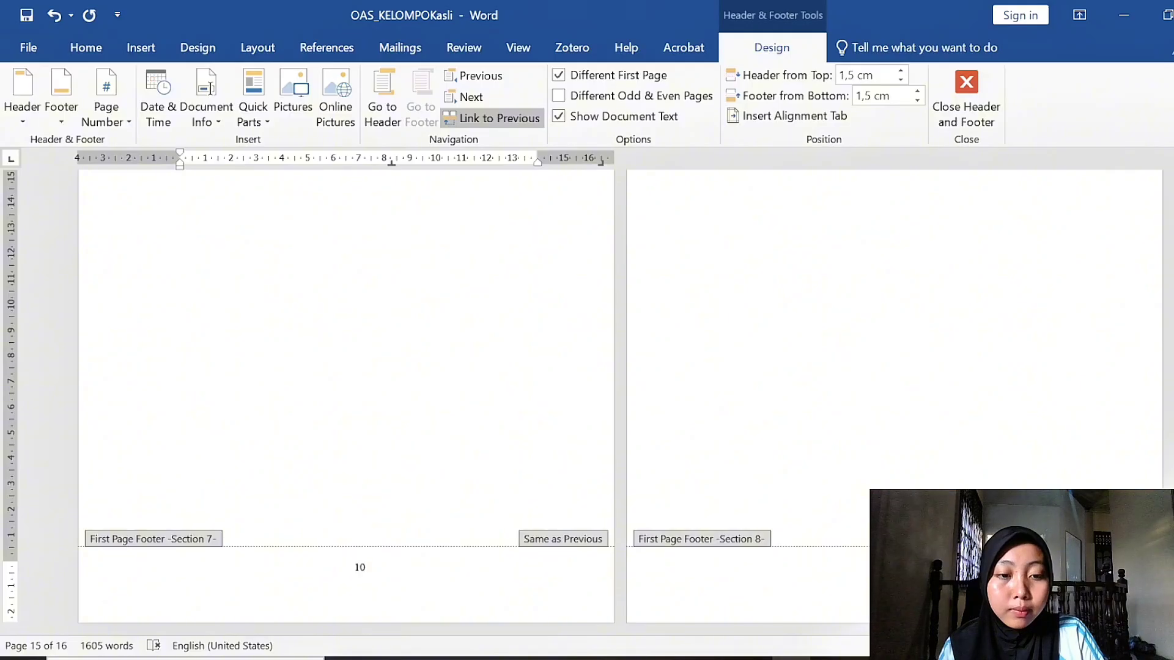
Step: Adjust the starting page number of Section 8, the Daftar Pustaka page, through its first-page footer
{"action": "left_click", "coordinate": [908, 567]}
{"action": "right_click", "coordinate": [911, 567]}
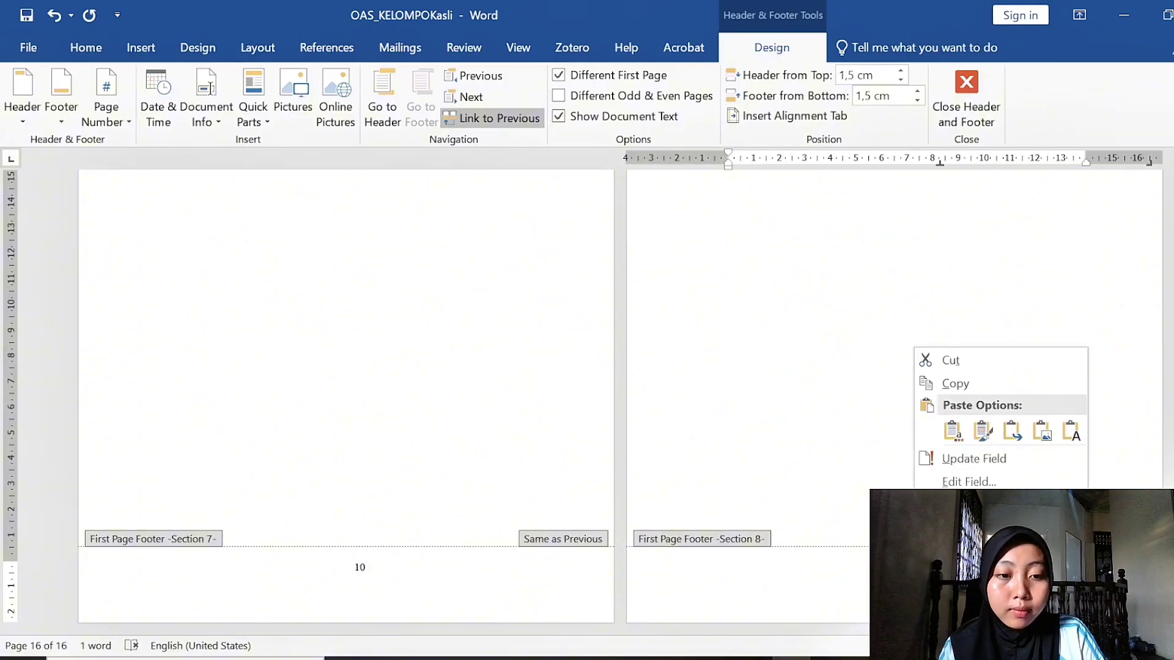
{"action": "left_click", "coordinate": [990, 529]}
{"action": "left_click", "coordinate": [604, 393]}
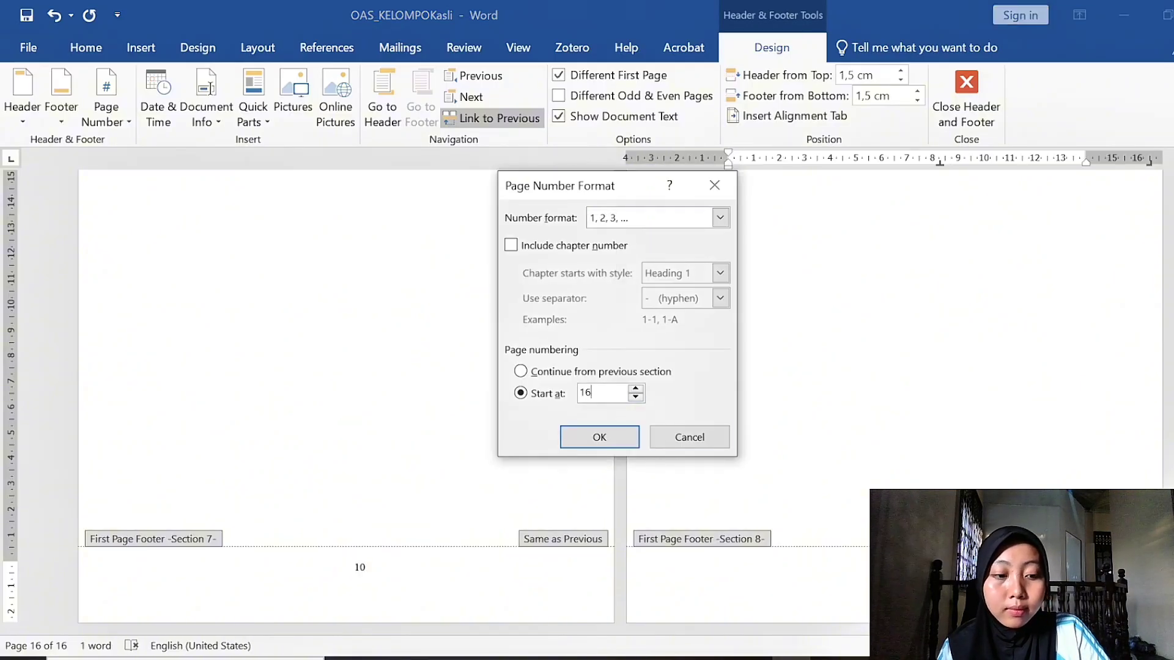
{"action": "left_click", "coordinate": [599, 437]}
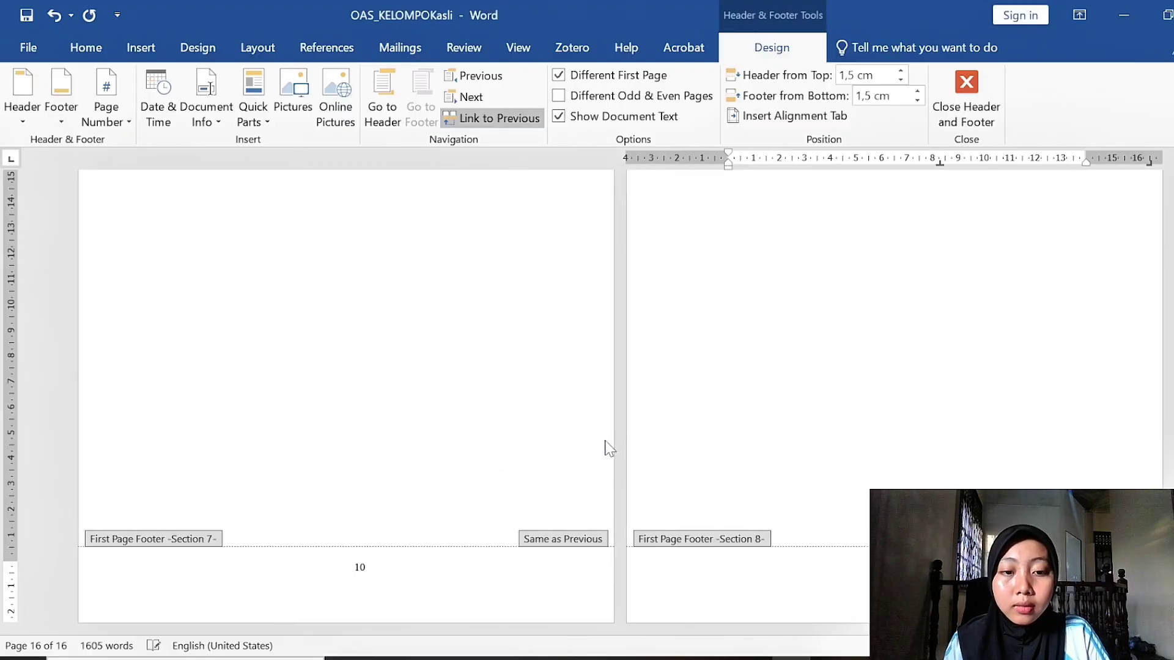
Step: Examine the page numbering across the whole document, from the cover and Roman-numbered front matter through the Arabic-numbered chapters
{"action": "scroll", "coordinate": [696, 531], "scroll_direction": "up", "scroll_amount": 20}
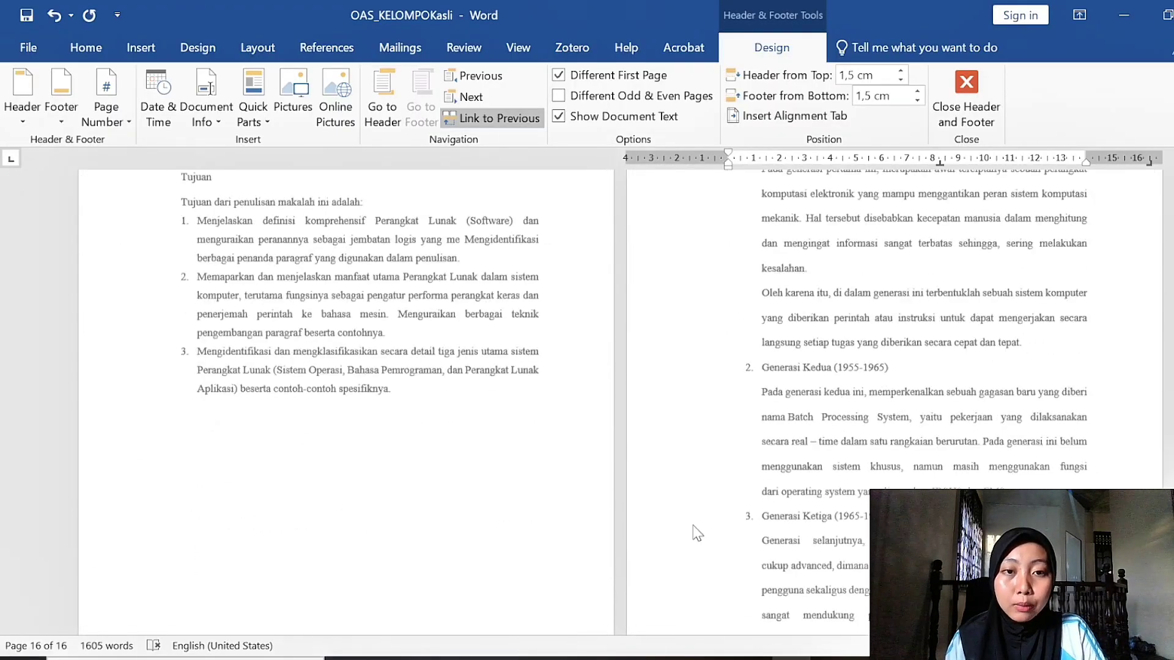
{"action": "scroll", "coordinate": [697, 533], "scroll_direction": "up", "scroll_amount": 5}
{"action": "scroll", "coordinate": [697, 533], "scroll_direction": "down", "scroll_amount": 10}
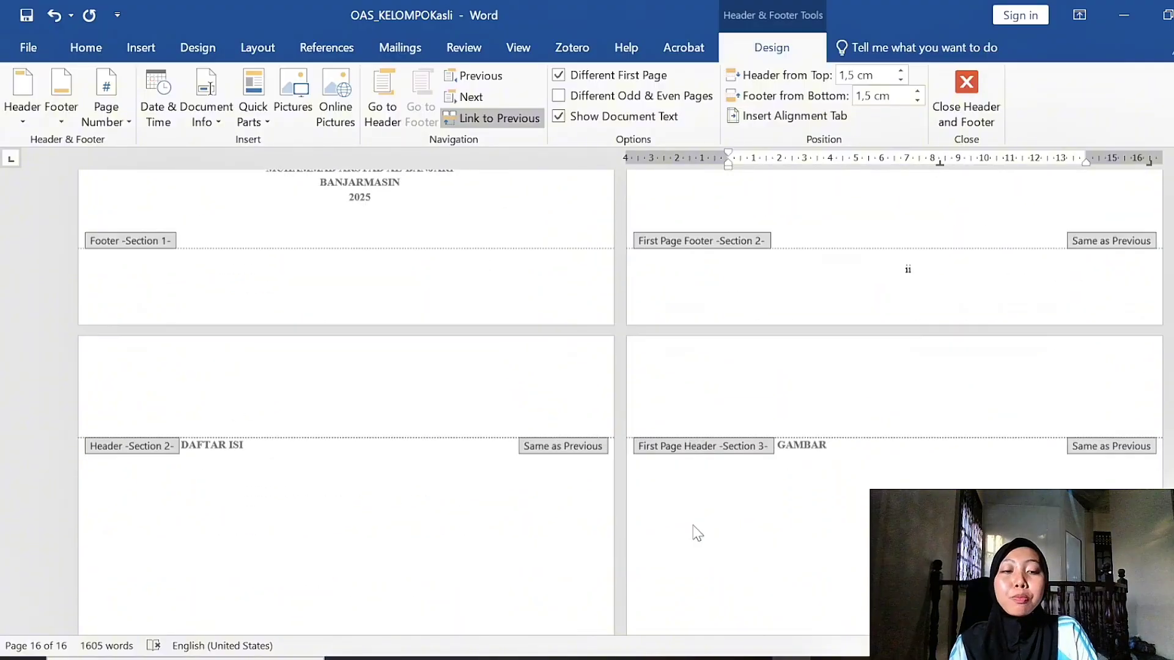
{"action": "scroll", "coordinate": [697, 533], "scroll_direction": "down", "scroll_amount": 10}
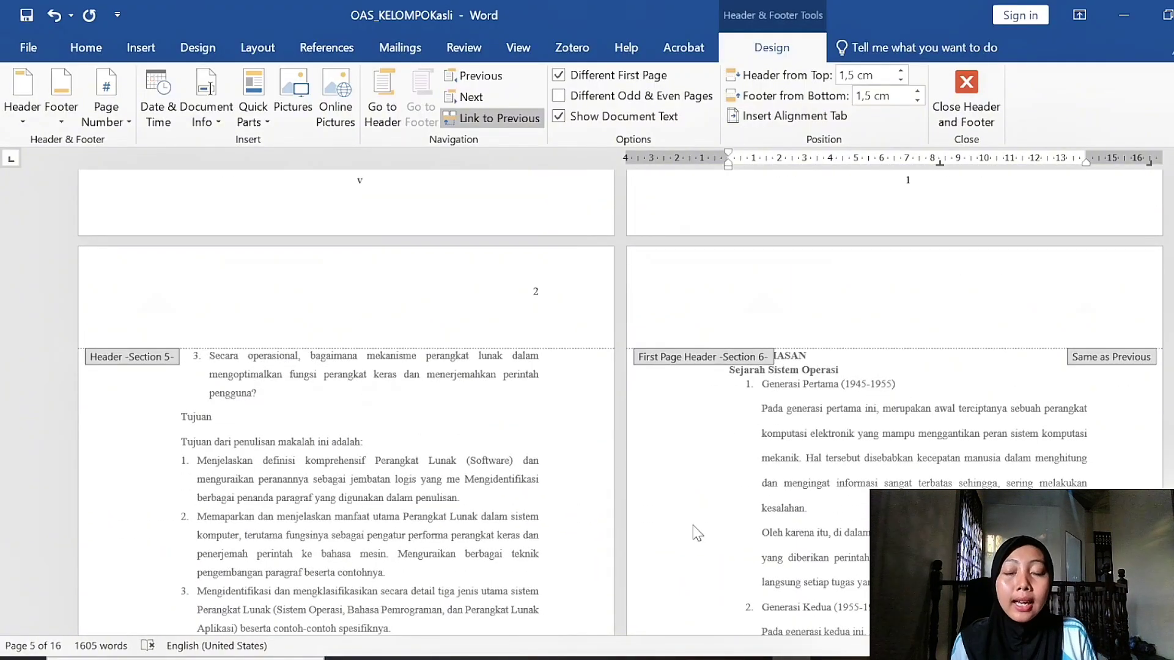
{"action": "scroll", "coordinate": [696, 533], "scroll_direction": "up", "scroll_amount": 5}
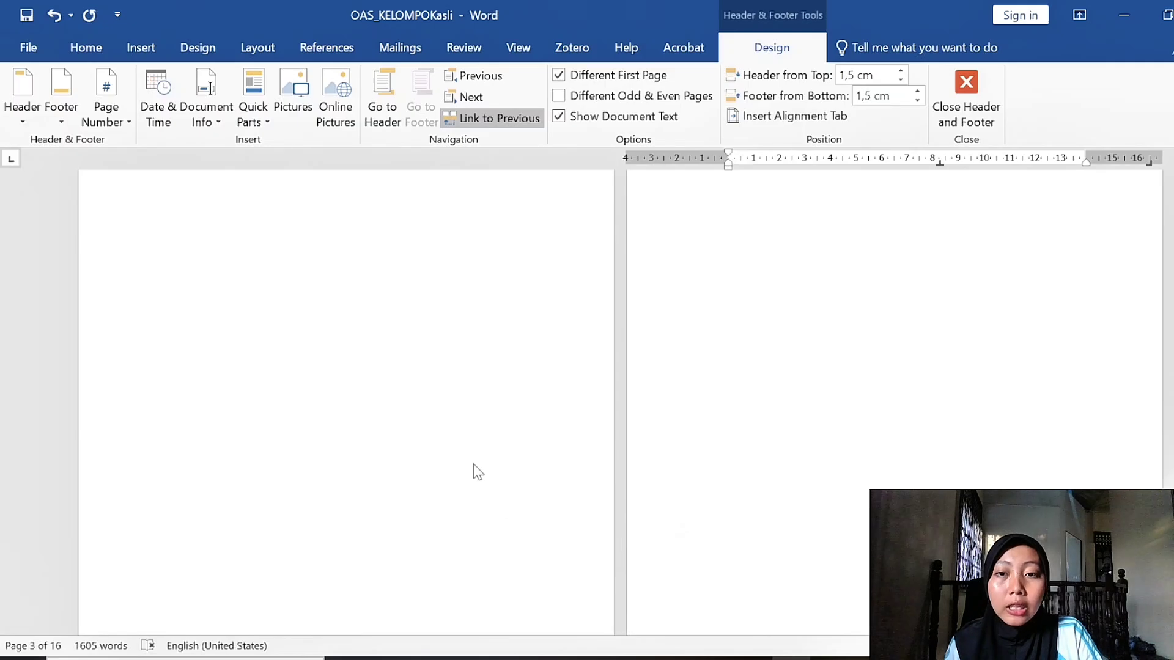
{"action": "scroll", "coordinate": [473, 464], "scroll_direction": "up", "scroll_amount": 8}
{"action": "scroll", "coordinate": [473, 464], "scroll_direction": "down", "scroll_amount": 8}
{"action": "scroll", "coordinate": [473, 464], "scroll_direction": "up", "scroll_amount": 3}
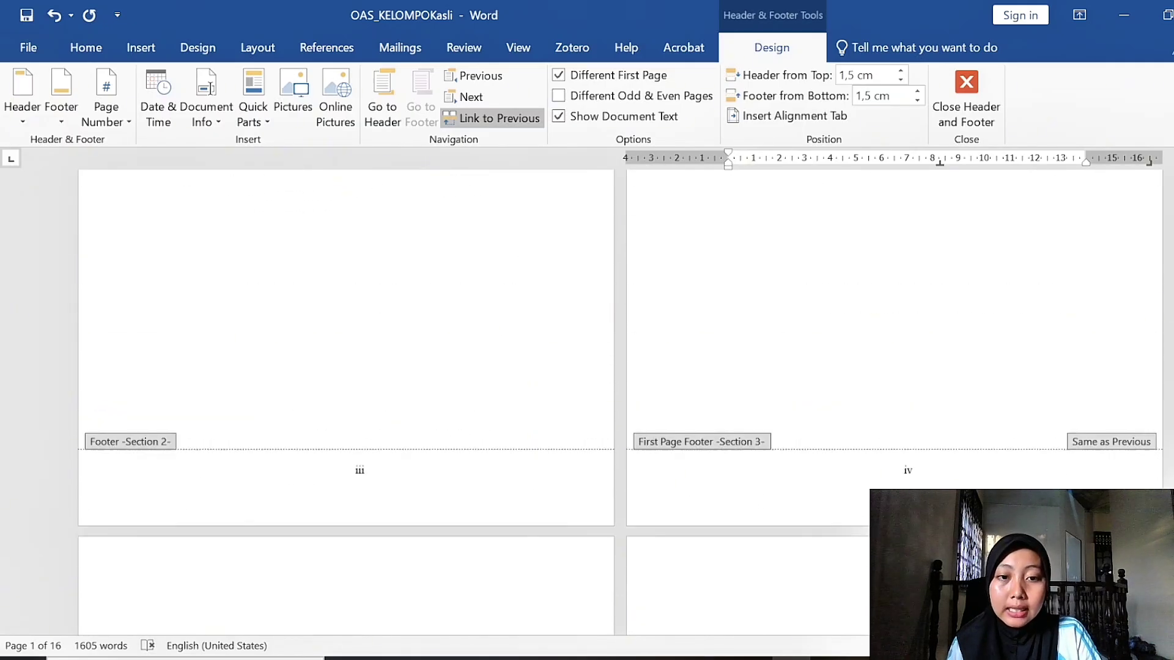
{"action": "scroll", "coordinate": [473, 464], "scroll_direction": "down", "scroll_amount": 15}
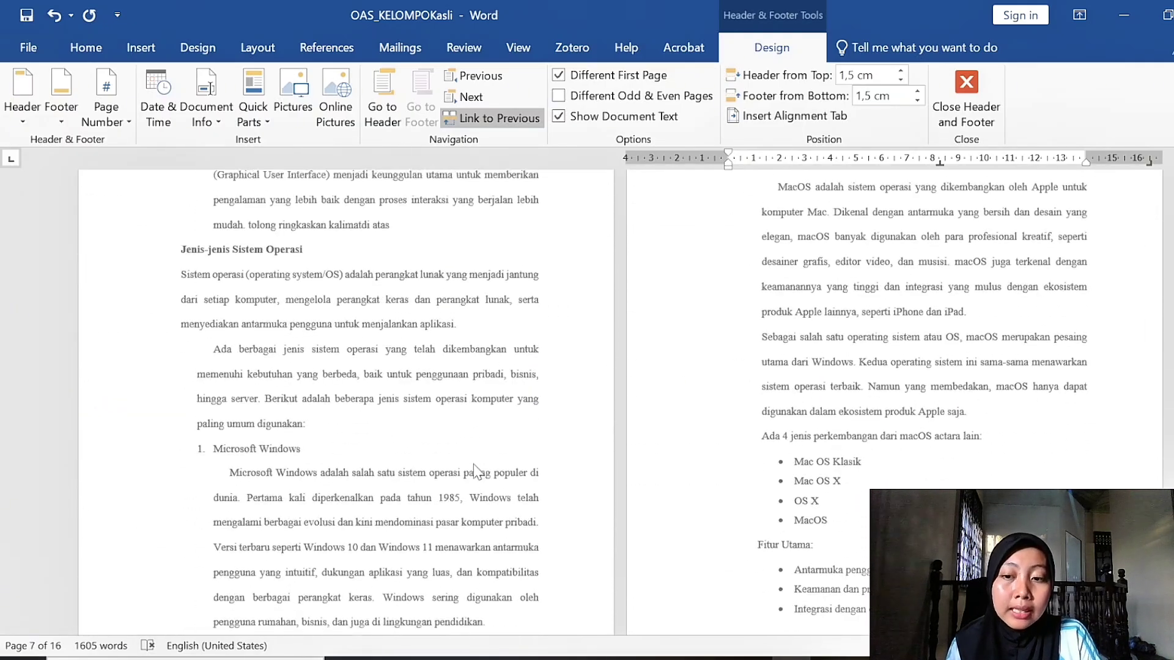
{"action": "scroll", "coordinate": [474, 464], "scroll_direction": "down", "scroll_amount": 20}
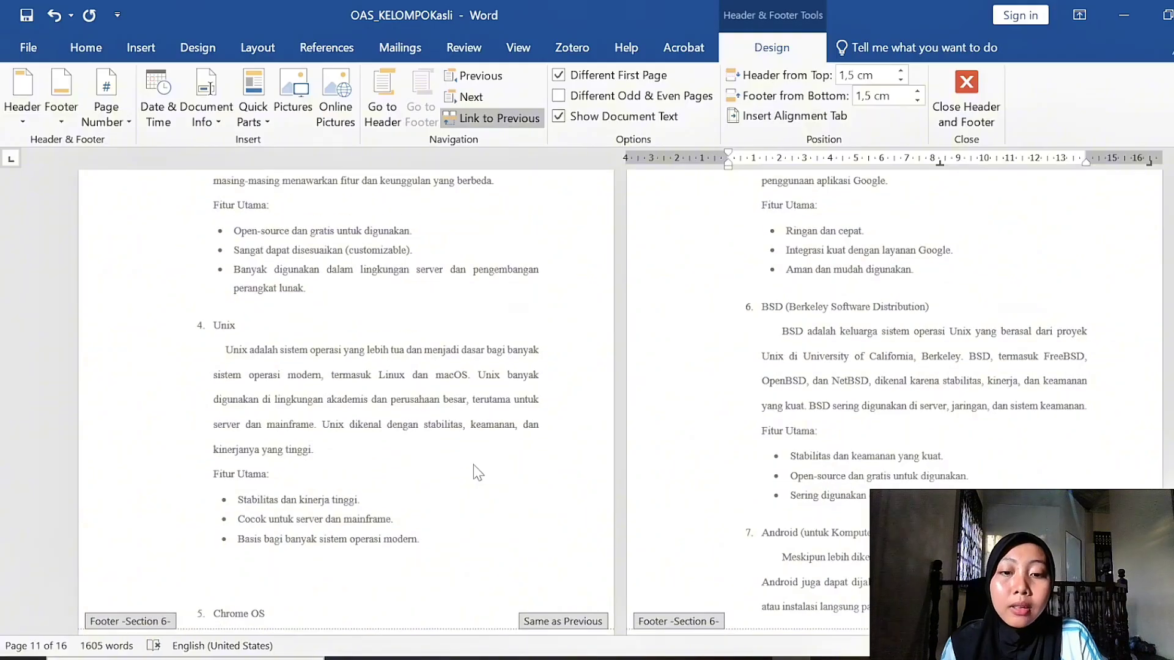
{"action": "scroll", "coordinate": [473, 472], "scroll_direction": "down", "scroll_amount": 5}
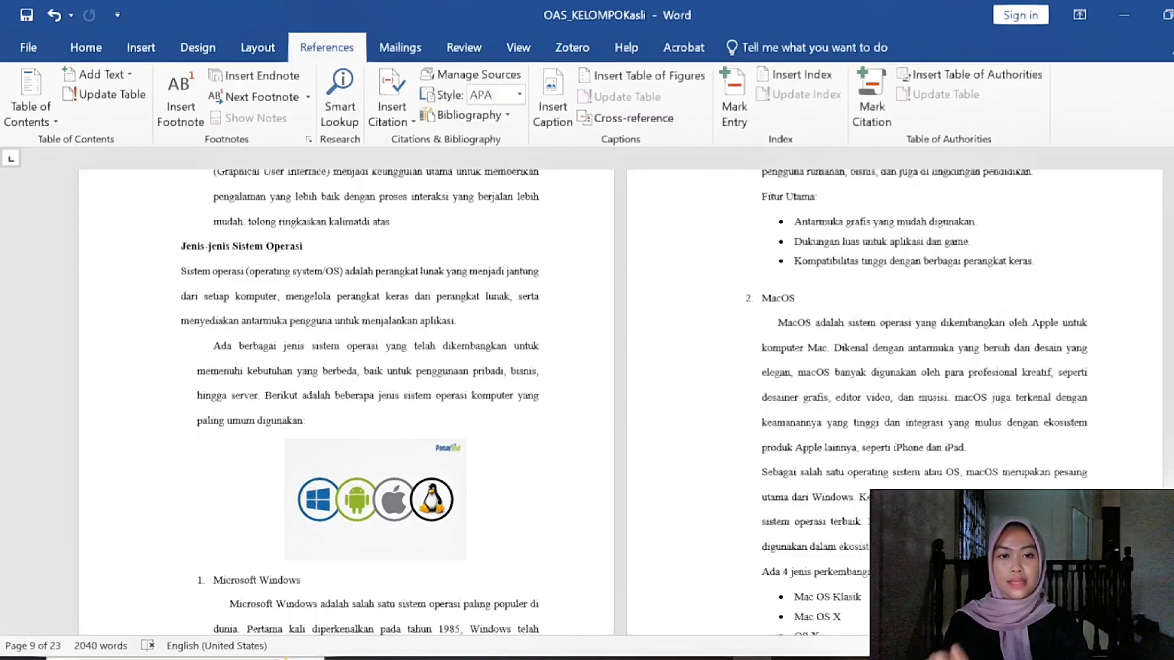
Step: Start a caption for the operating system logos picture above Microsoft Windows and create a new caption label named Gambar
{"action": "scroll", "coordinate": [633, 392], "scroll_direction": "down", "scroll_amount": 3}
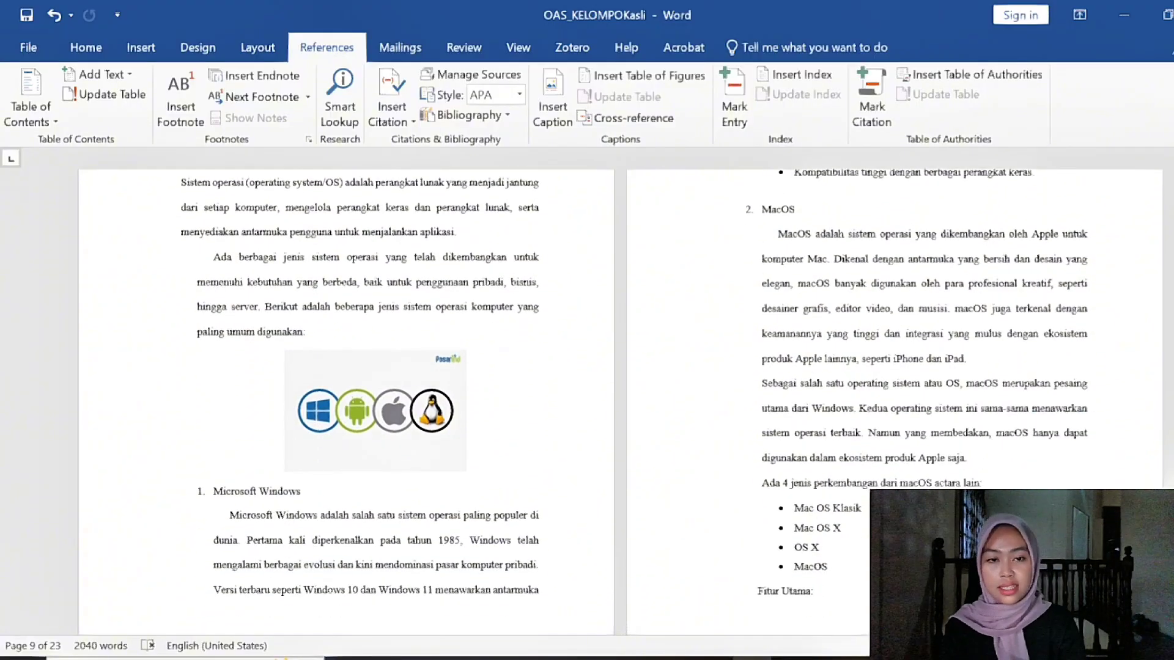
{"action": "scroll", "coordinate": [620, 404], "scroll_direction": "down", "scroll_amount": 20}
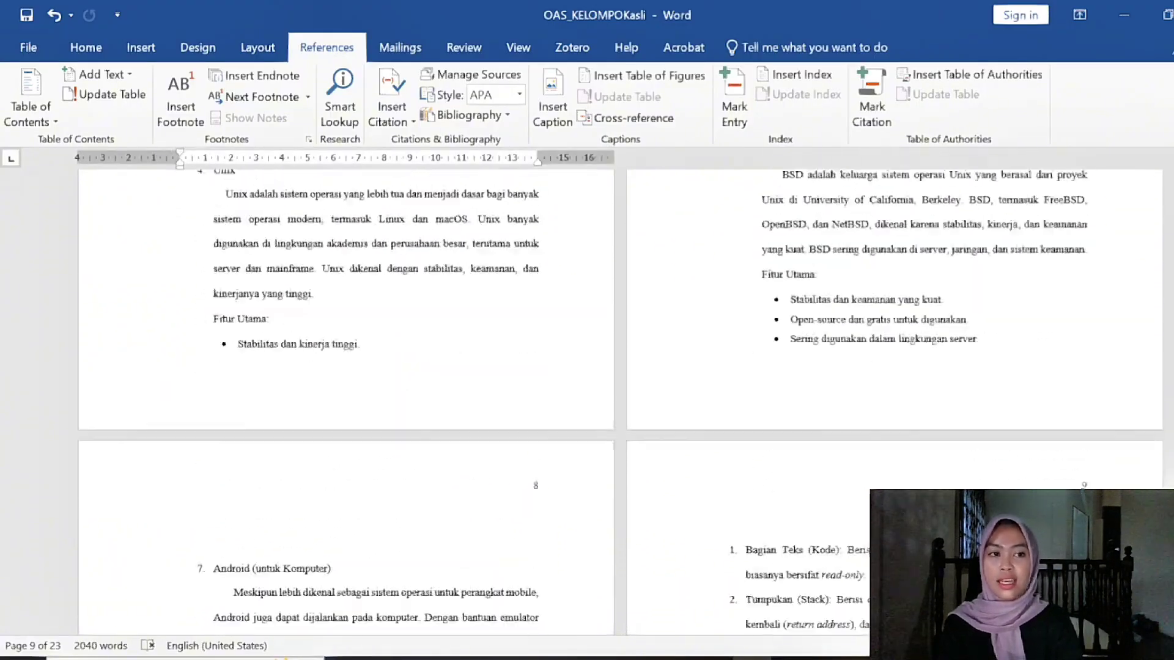
{"action": "scroll", "coordinate": [620, 404], "scroll_direction": "up", "scroll_amount": 20}
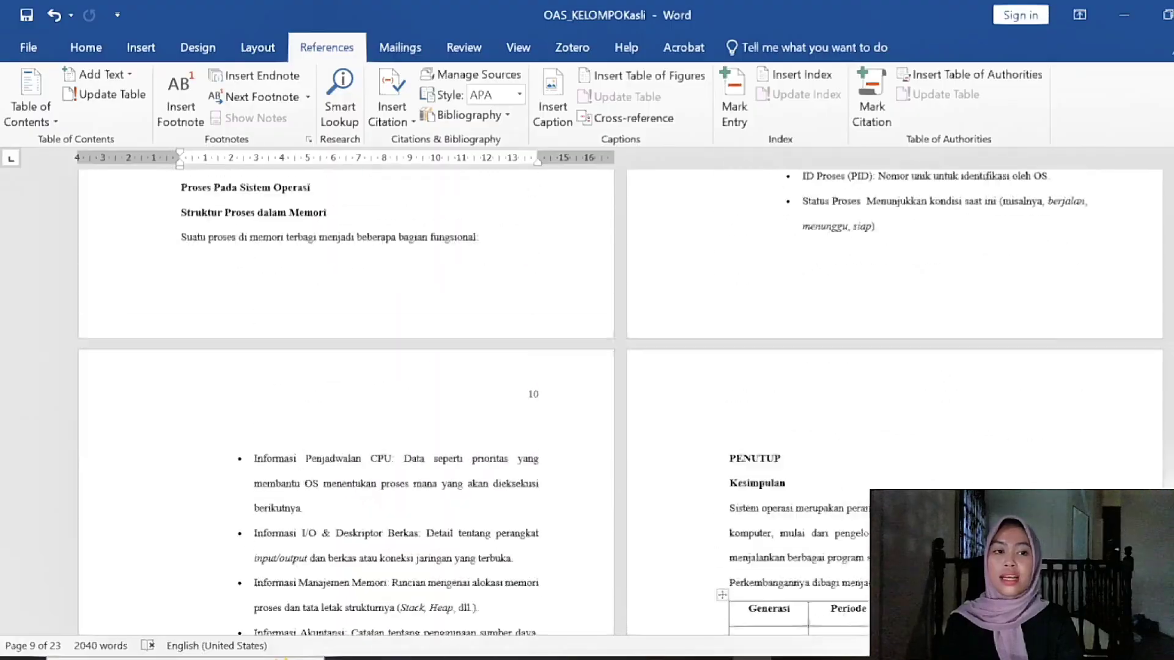
{"action": "scroll", "coordinate": [620, 403], "scroll_direction": "up", "scroll_amount": 10}
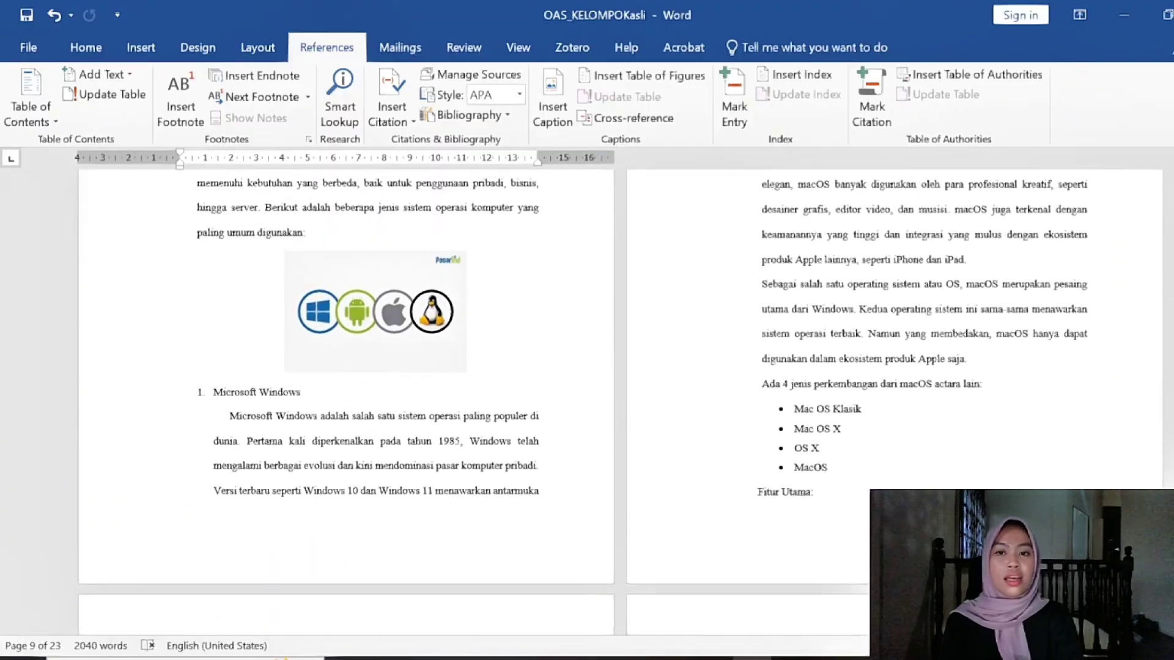
{"action": "left_click", "coordinate": [336, 321]}
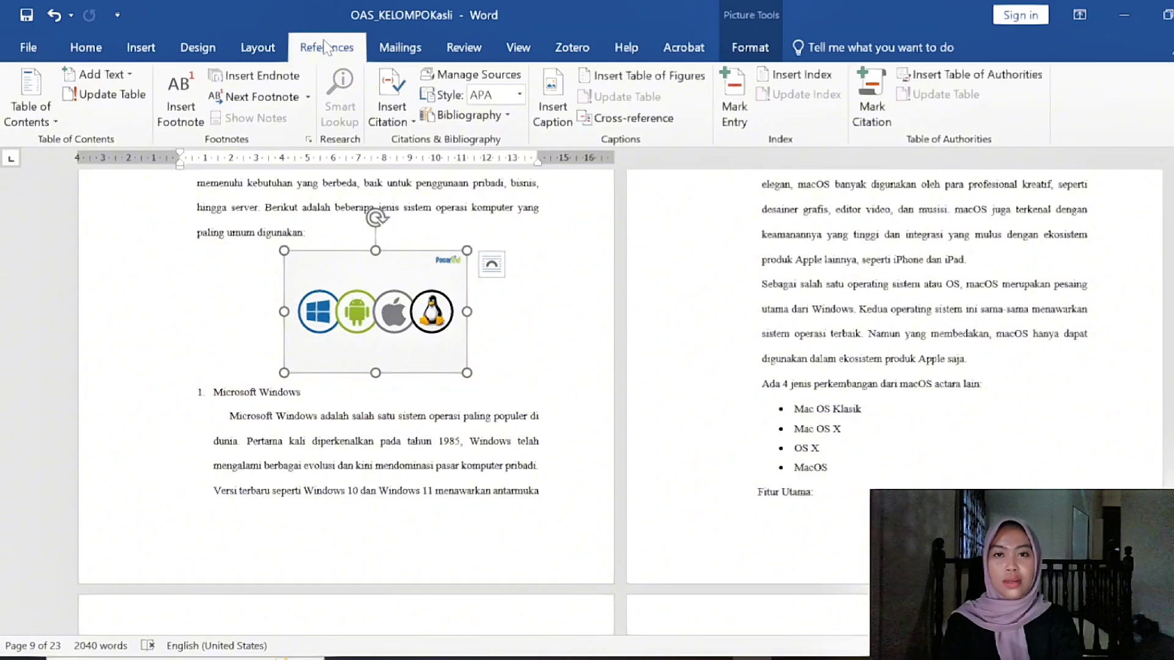
{"action": "left_click", "coordinate": [550, 96]}
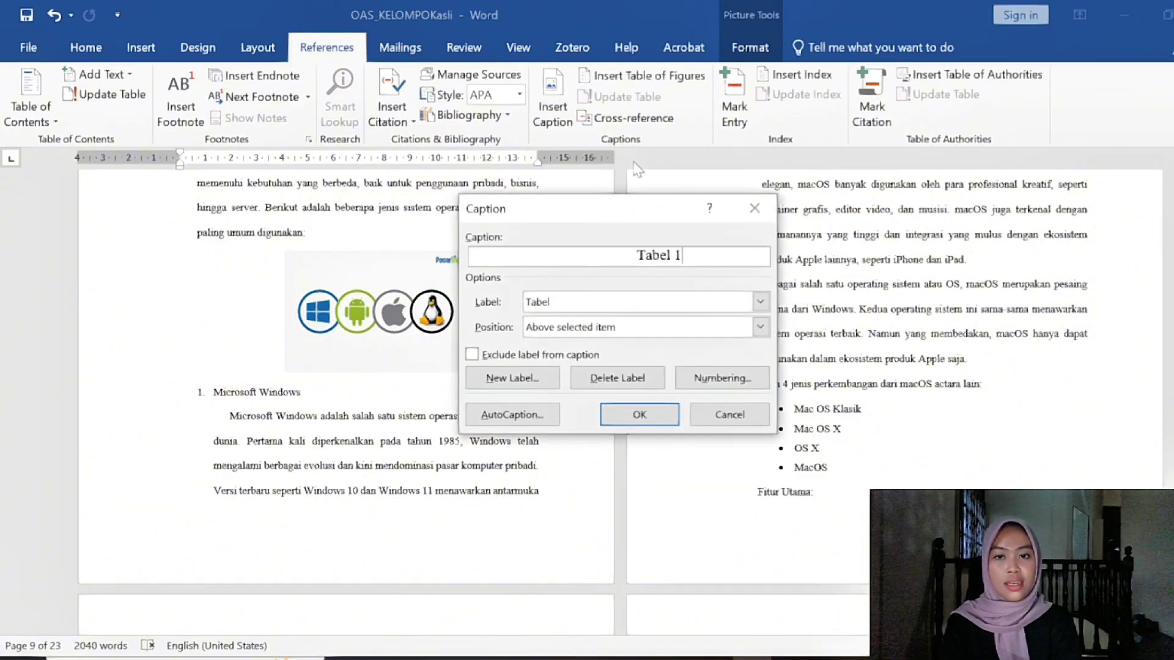
{"action": "left_click", "coordinate": [539, 371]}
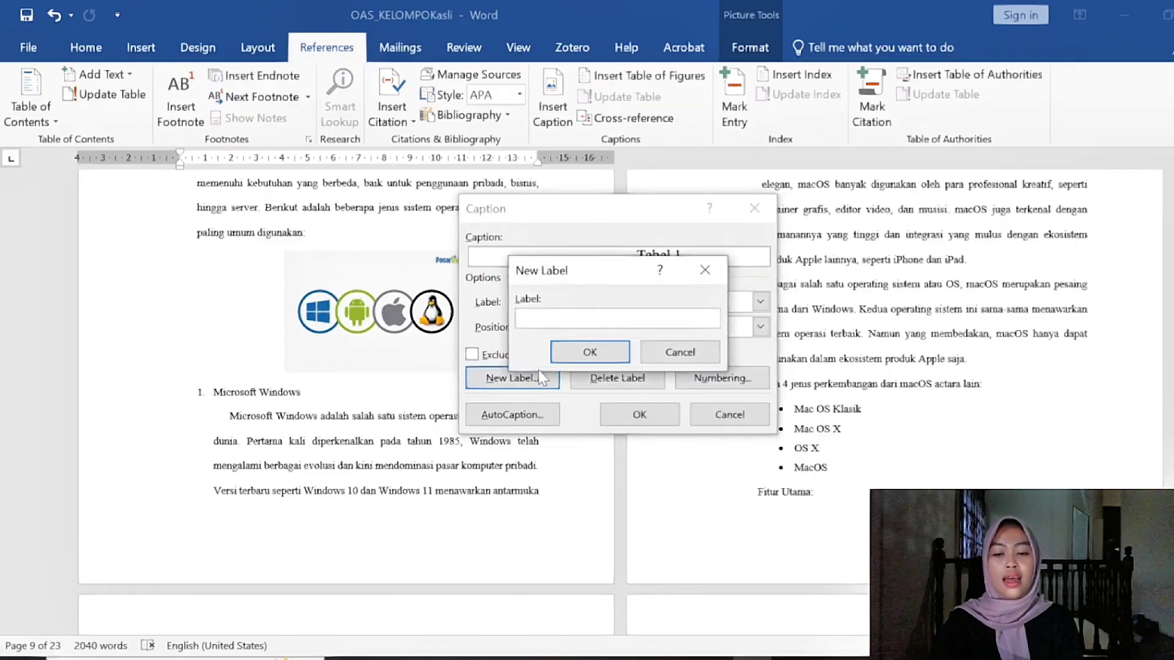
{"action": "type", "text": "Gamba"}
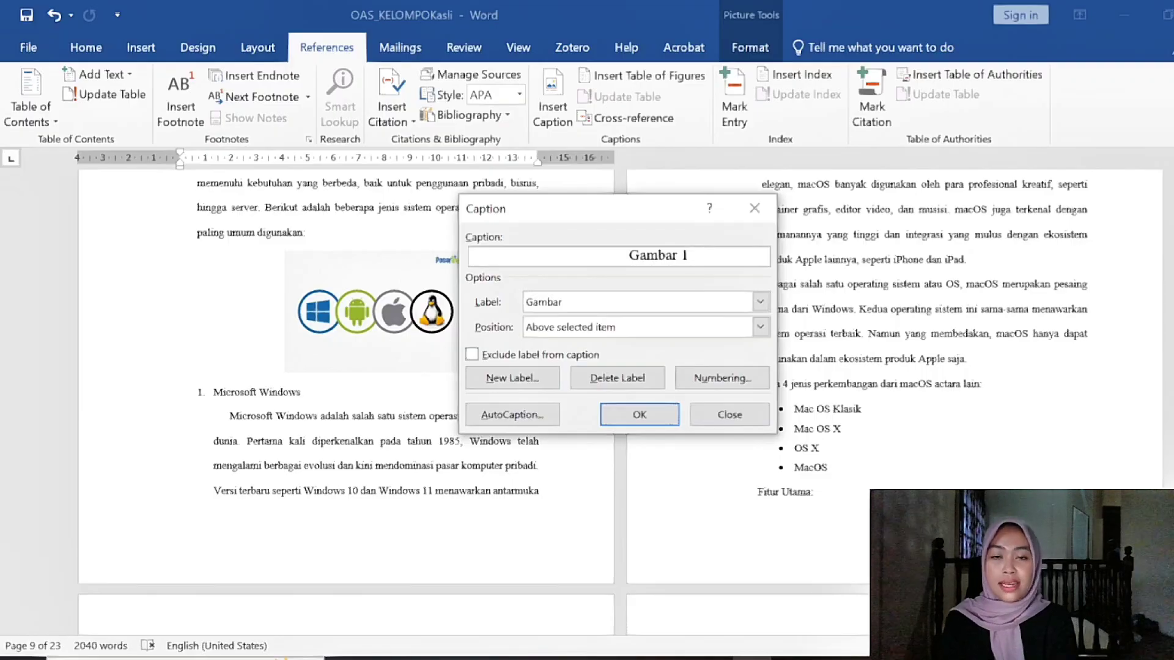
Step: Caption the operating system logos picture "Gambar 1 Jenis jenis Sistem Operasi", positioned above the selected item
{"action": "type", "text": "Jenis"}
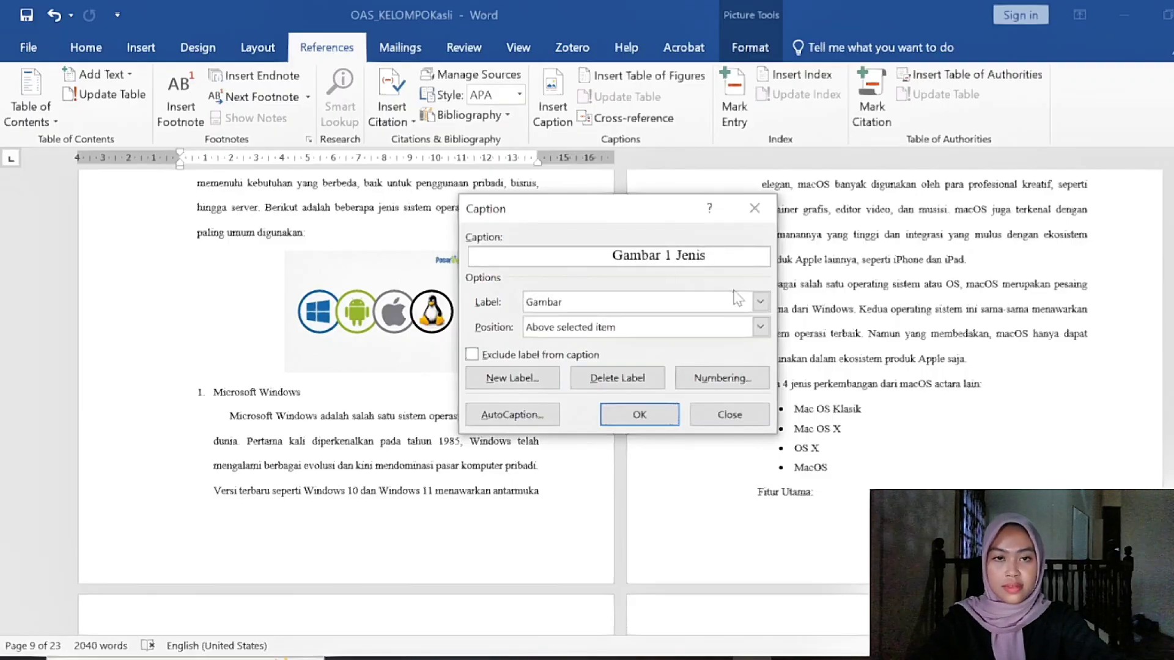
{"action": "type", "text": " jenis S"}
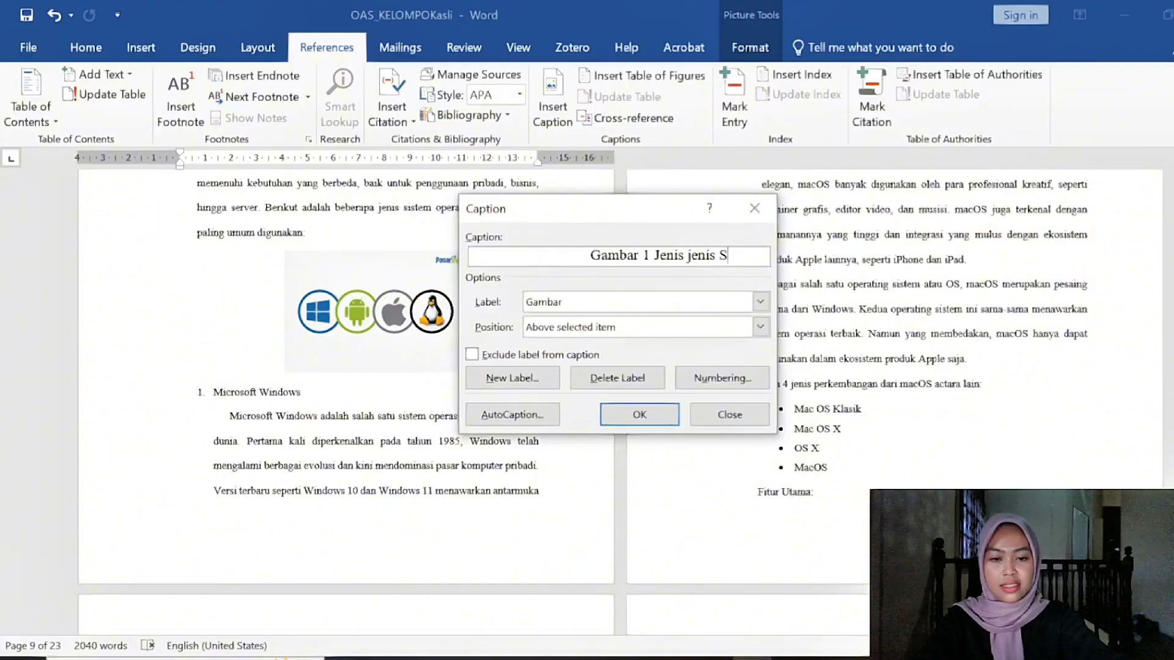
{"action": "type", "text": "istem Operasi"}
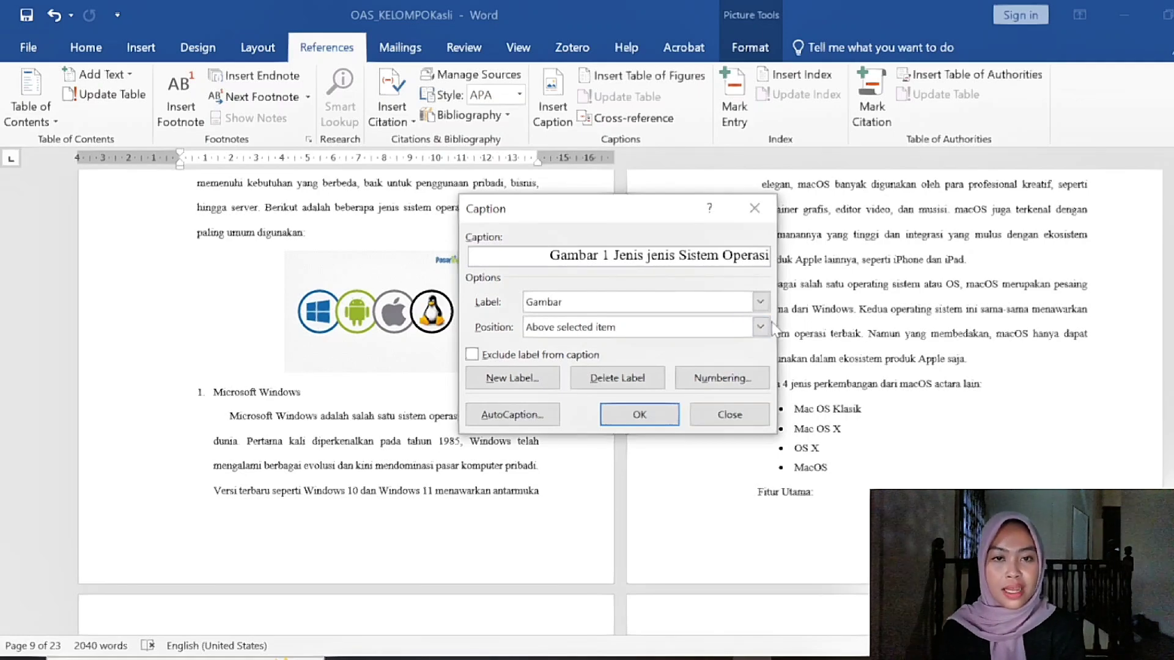
{"action": "left_click", "coordinate": [767, 327]}
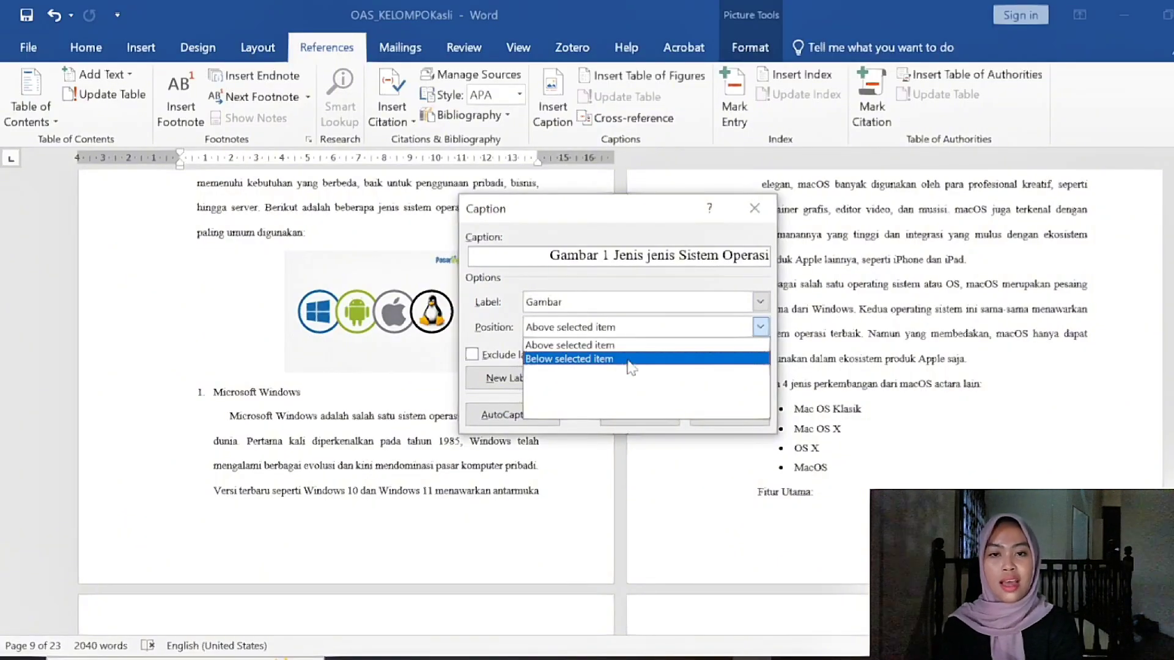
{"action": "left_click", "coordinate": [615, 346]}
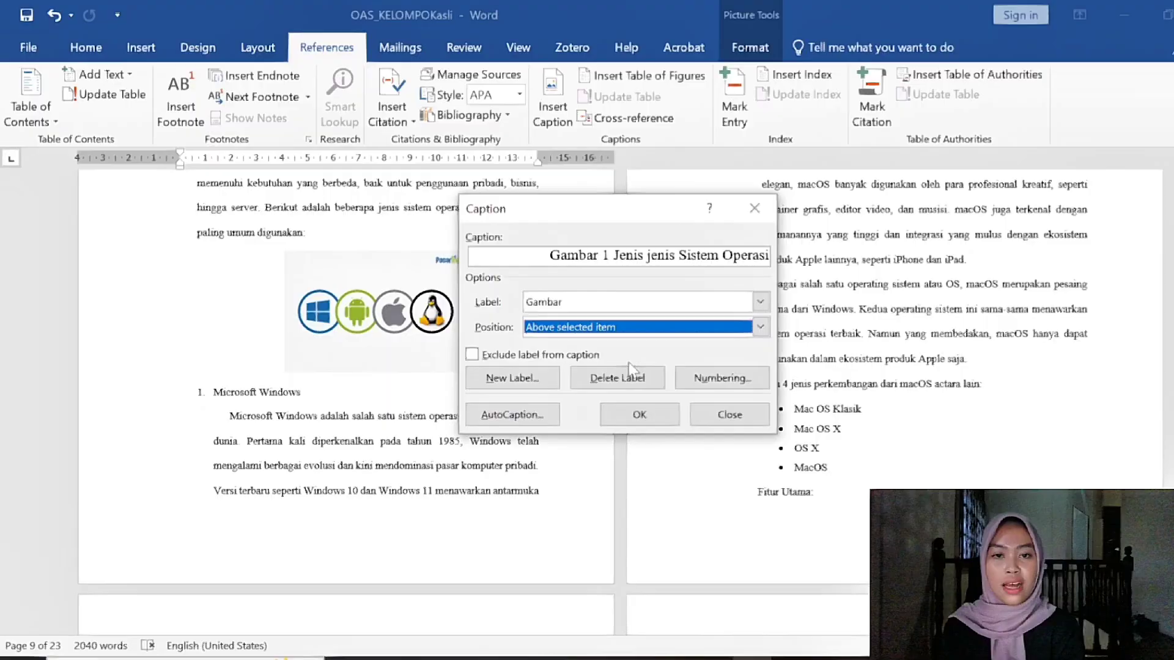
{"action": "left_click", "coordinate": [642, 415]}
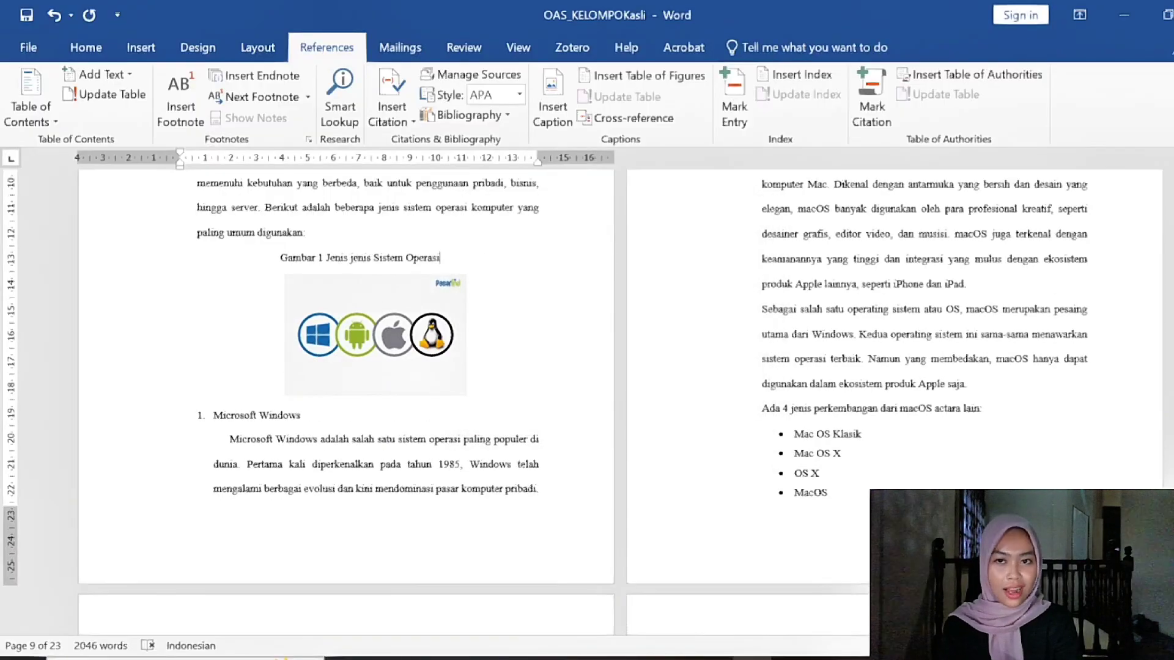
Step: Add the caption "Gambar 2 Struktur Sistem Operasi" above the process state diagram that precedes the Atribut Proses heading
{"action": "scroll", "coordinate": [603, 309], "scroll_direction": "down", "scroll_amount": 20}
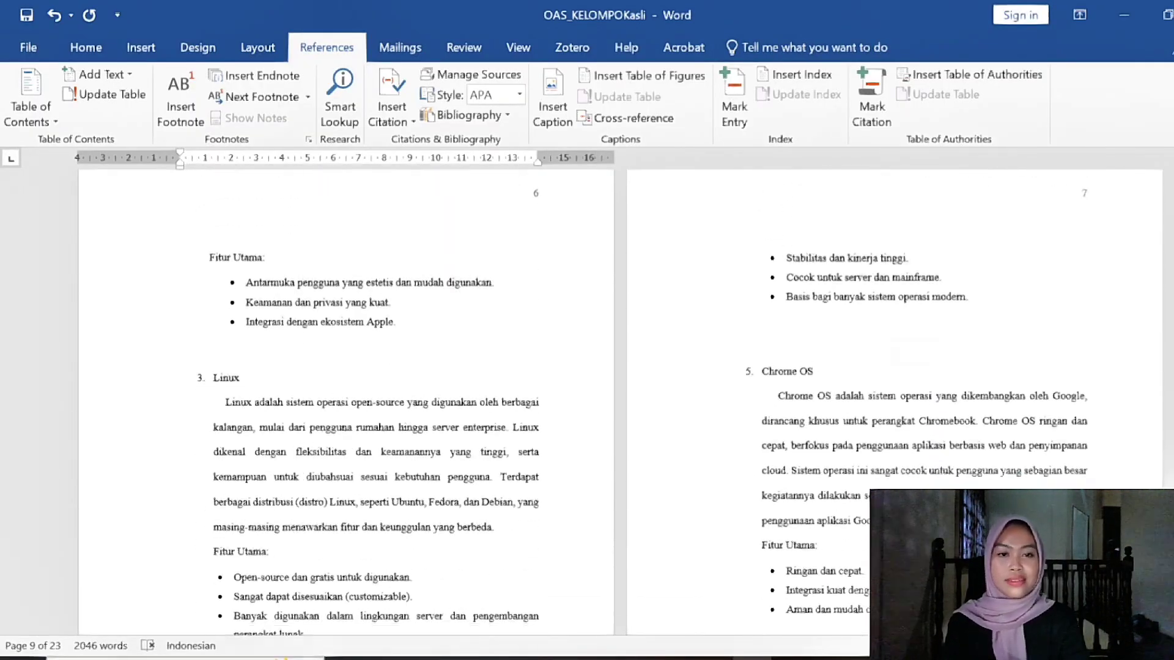
{"action": "scroll", "coordinate": [603, 309], "scroll_direction": "down", "scroll_amount": 3}
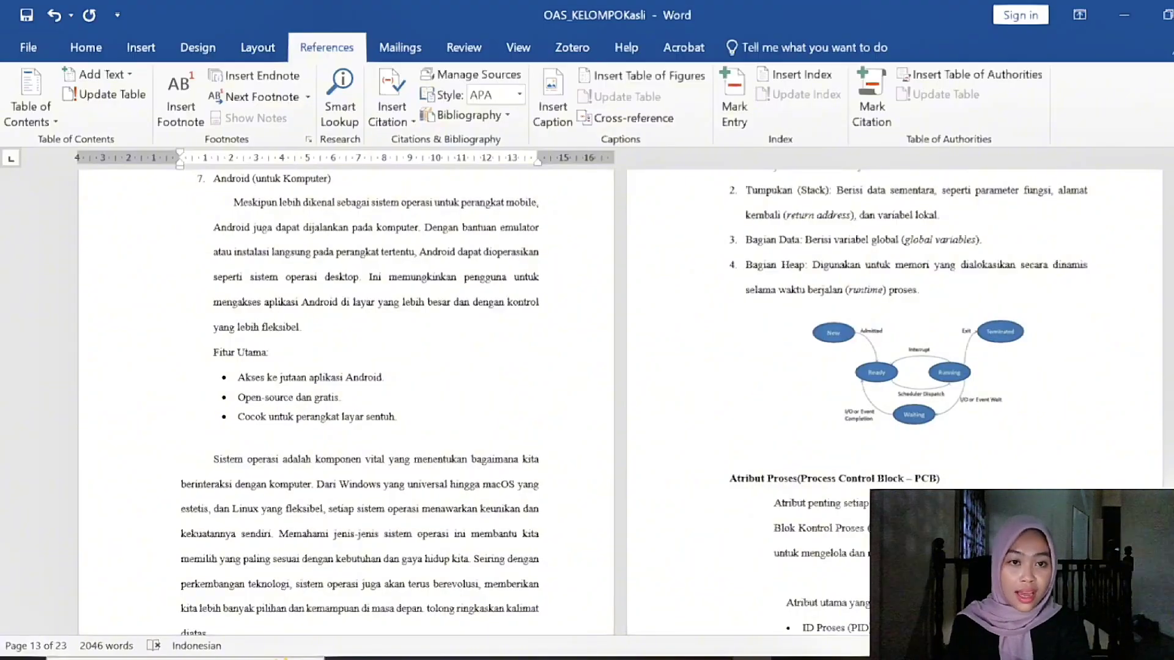
{"action": "left_click", "coordinate": [909, 360]}
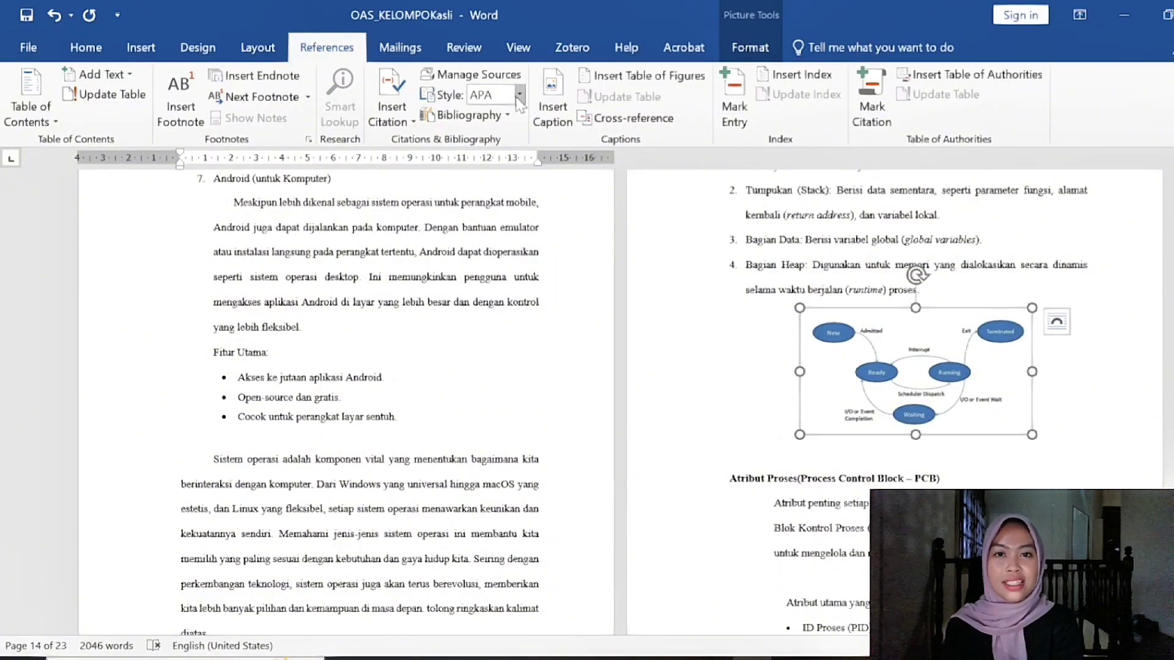
{"action": "left_click", "coordinate": [539, 108]}
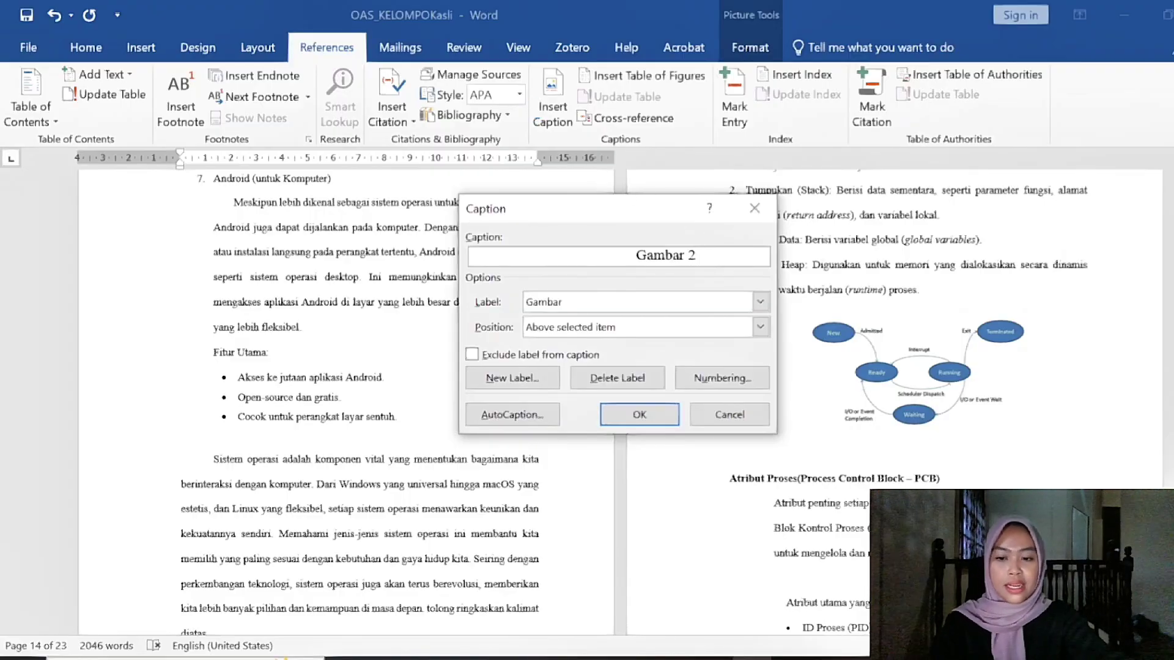
{"action": "type", "text": "Strukt"}
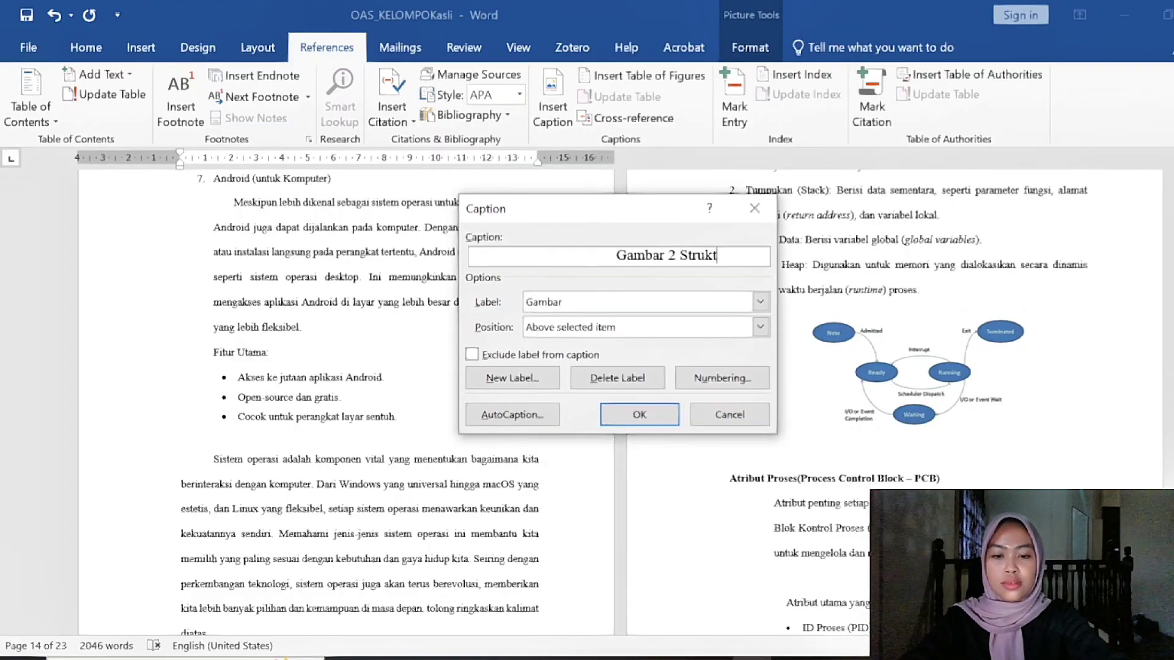
{"action": "type", "text": "ur Sistem"}
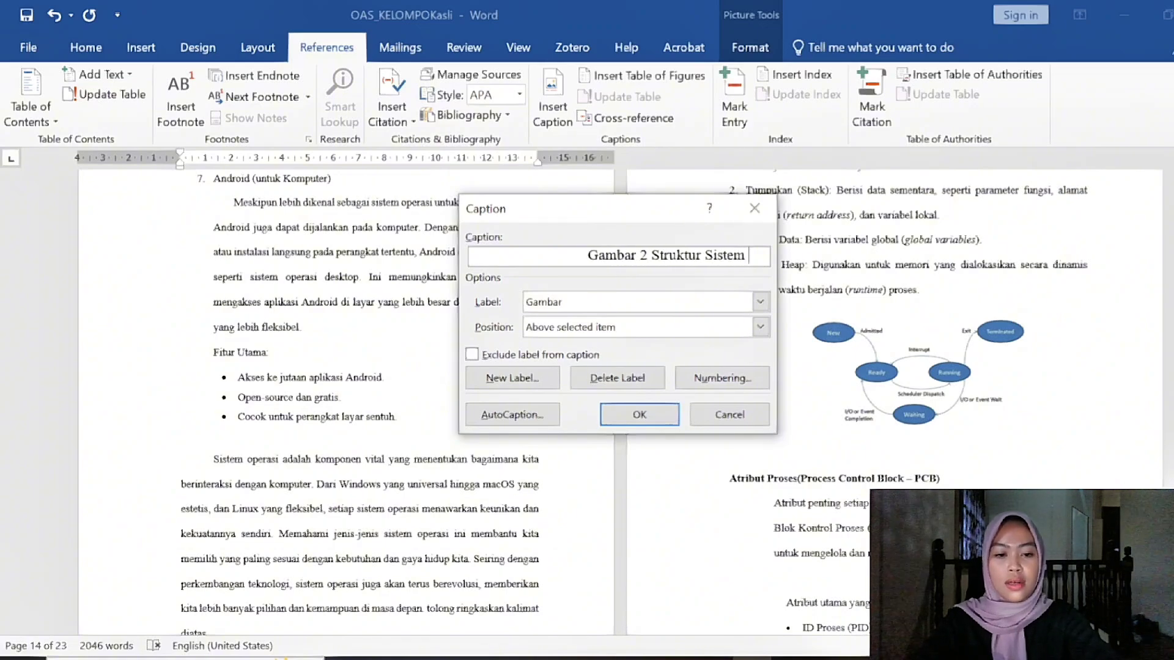
{"action": "type", "text": " Operasi"}
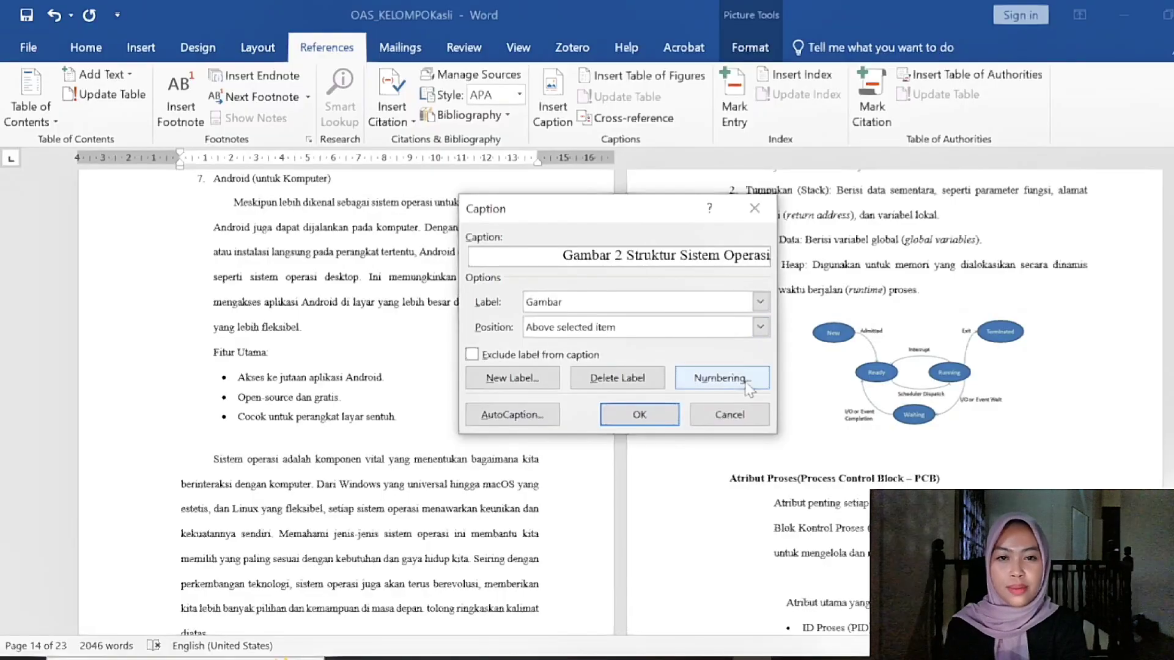
{"action": "left_click", "coordinate": [639, 414]}
Step: Add the caption "Gambar 3 Atribut Proses" above the process control block picture on the page before Kesimpulan
{"action": "scroll", "coordinate": [440, 453], "scroll_direction": "down", "scroll_amount": 15}
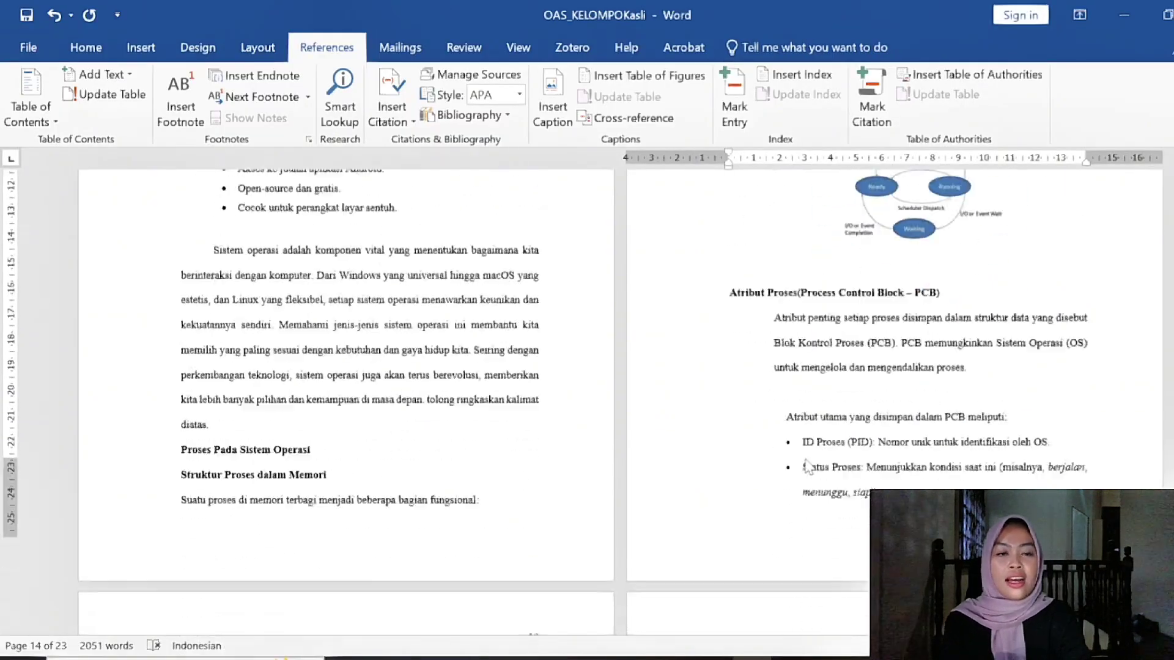
{"action": "left_click", "coordinate": [374, 464]}
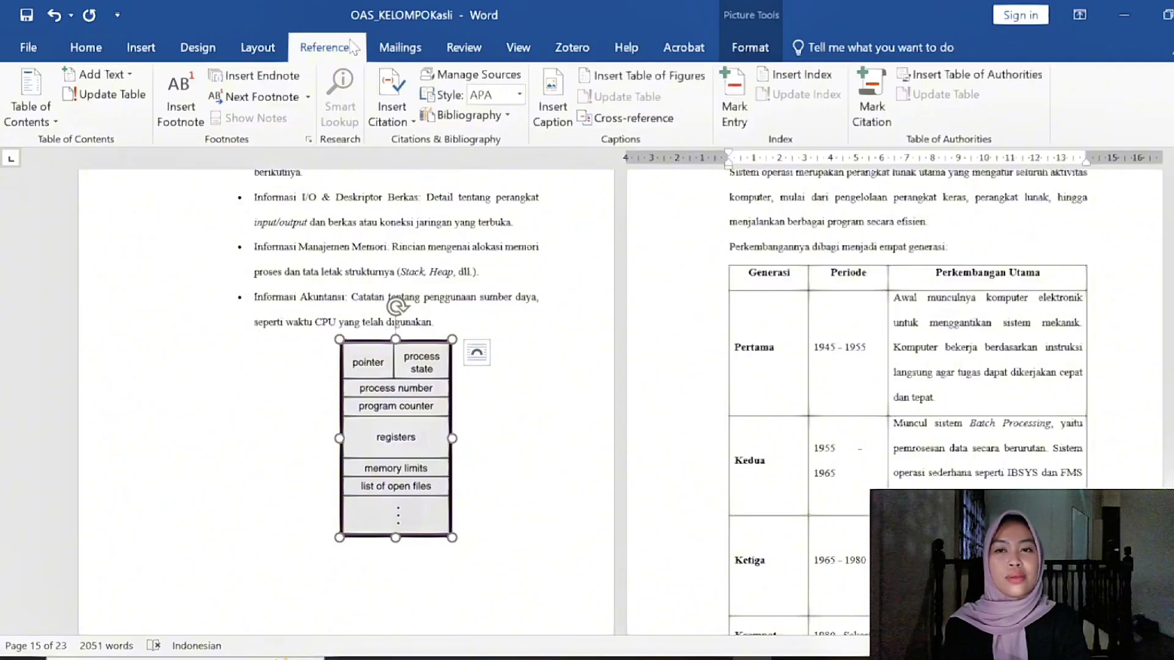
{"action": "left_click", "coordinate": [552, 104]}
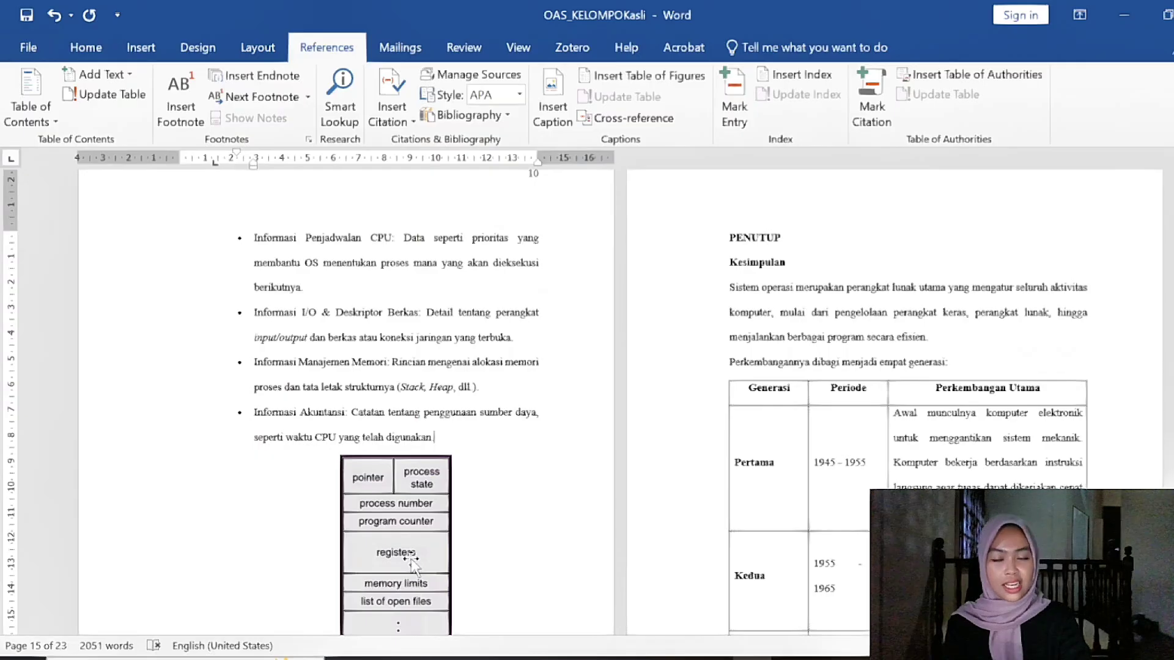
{"action": "left_click", "coordinate": [411, 560]}
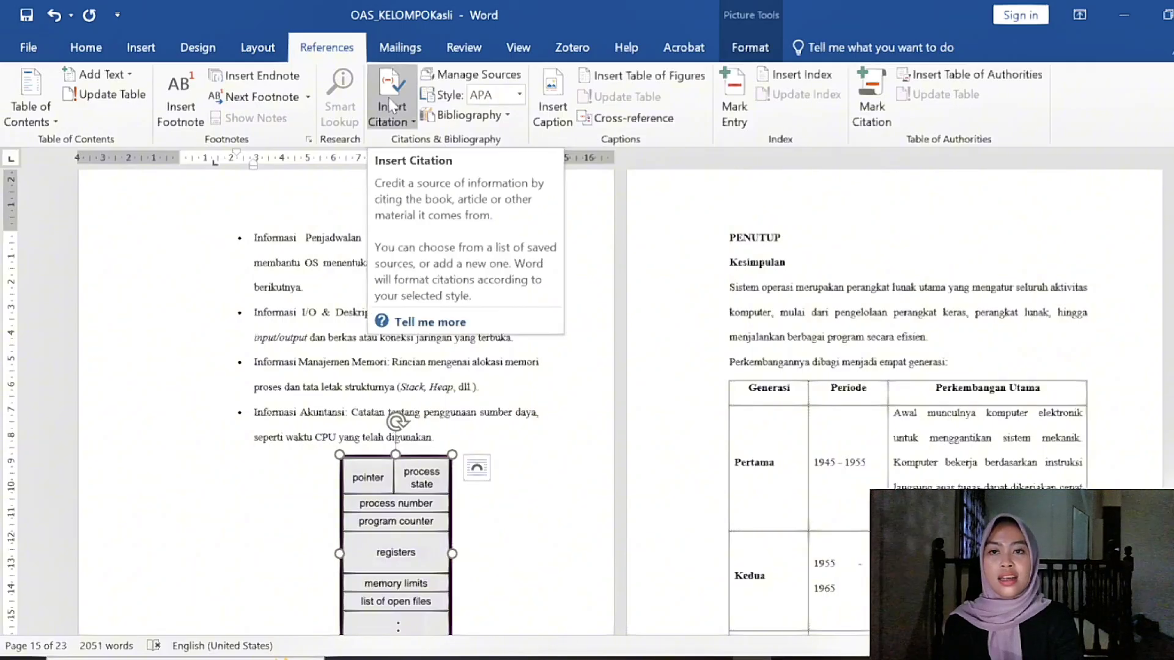
{"action": "left_click", "coordinate": [550, 110]}
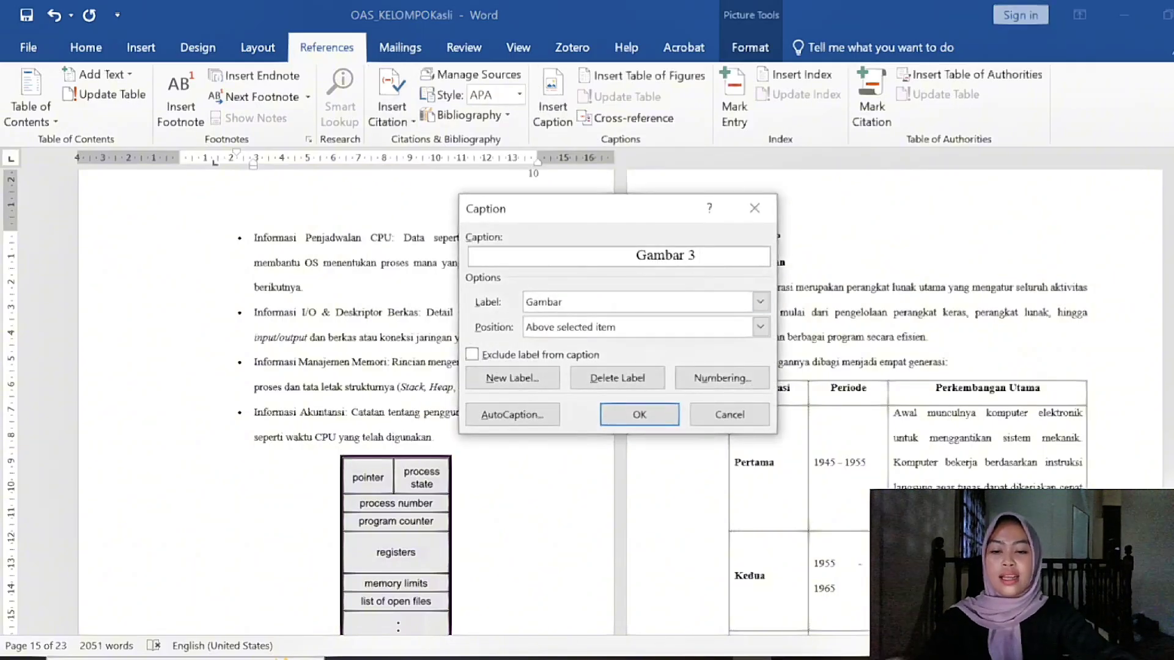
{"action": "type", "text": "Atr i"}
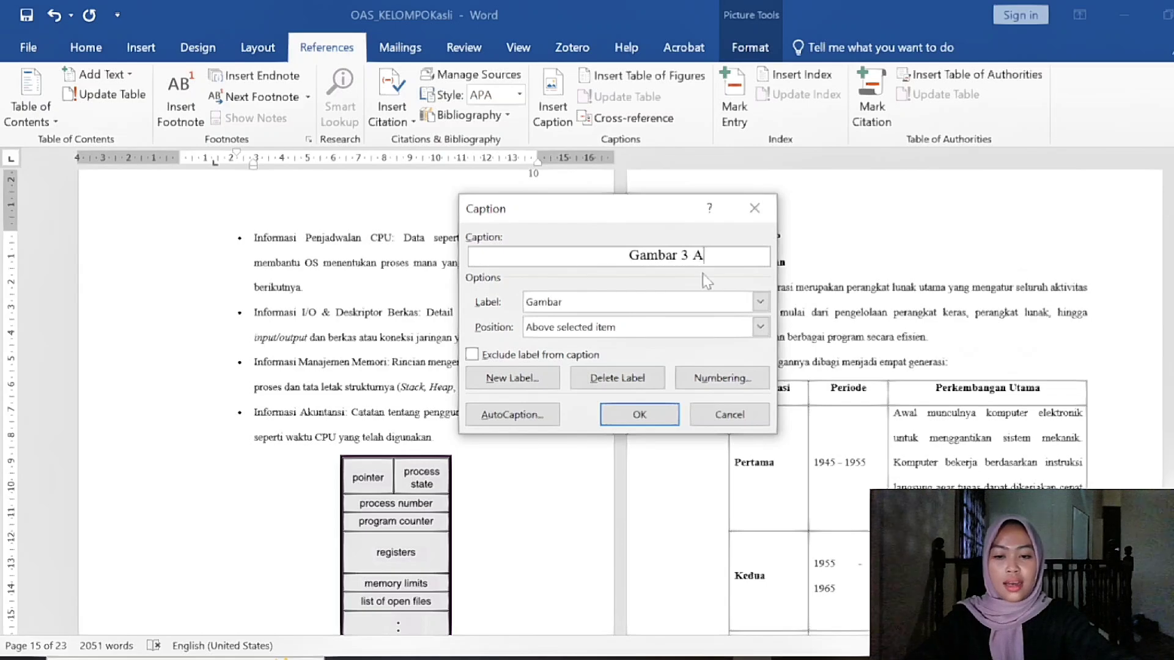
{"action": "key", "text": "BackSpace"}
{"action": "key", "text": "BackSpace"}
{"action": "type", "text": "i"}
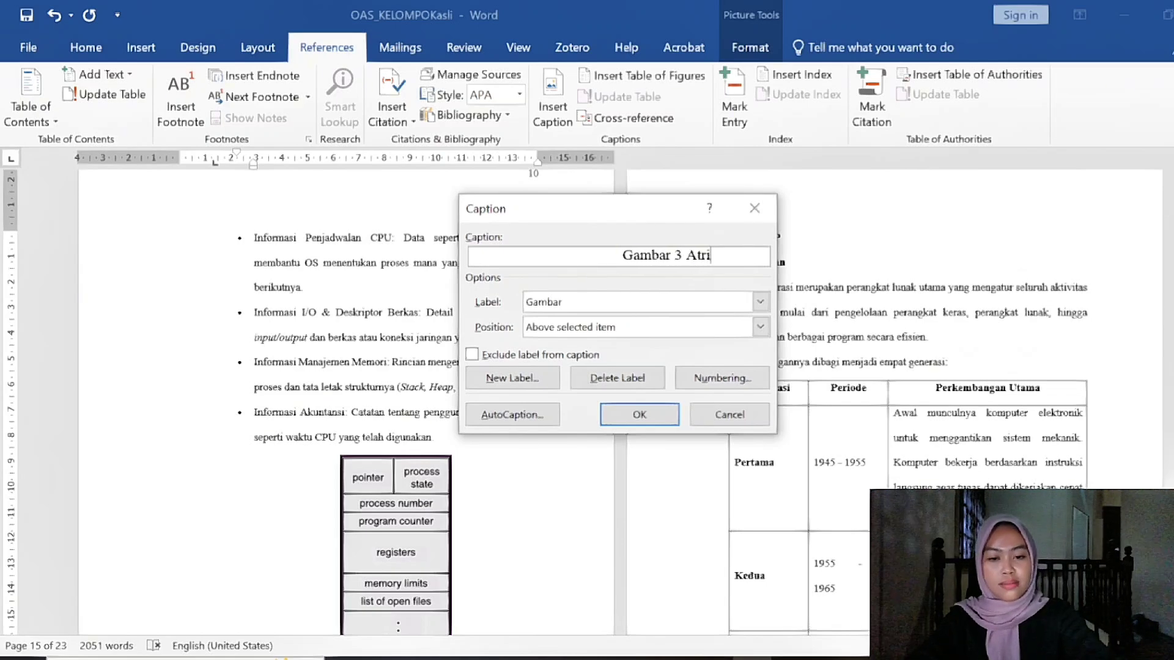
{"action": "type", "text": "ut"}
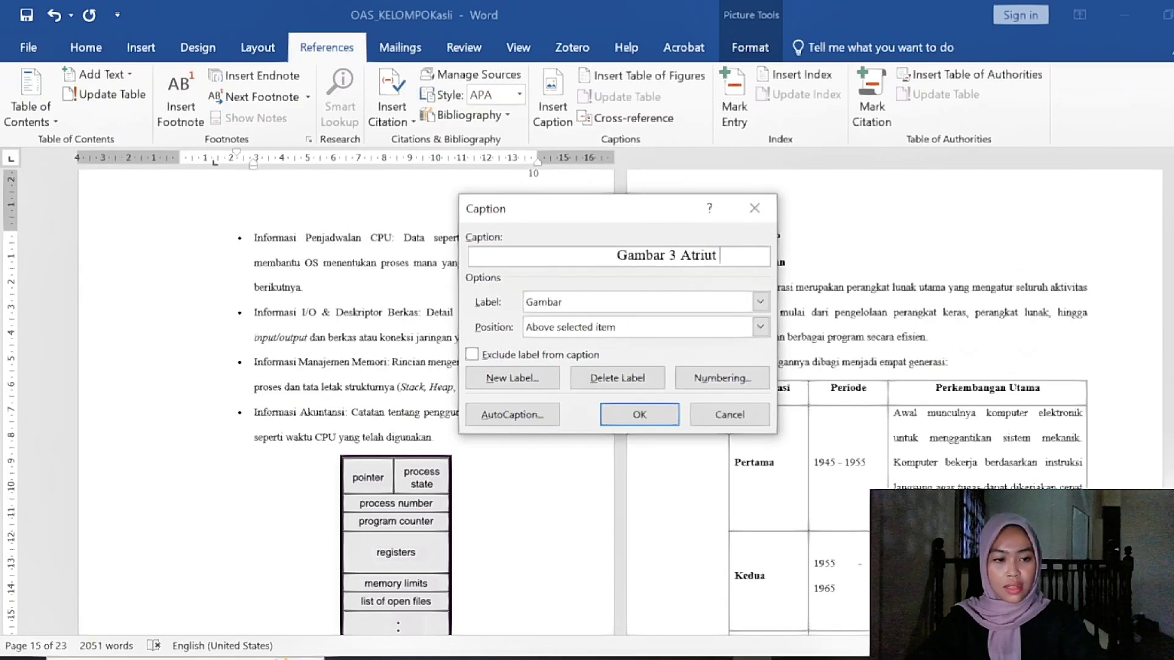
{"action": "key", "text": "BackSpace"}
{"action": "key", "text": "BackSpace"}
{"action": "key", "text": "BackSpace"}
{"action": "type", "text": "but "}
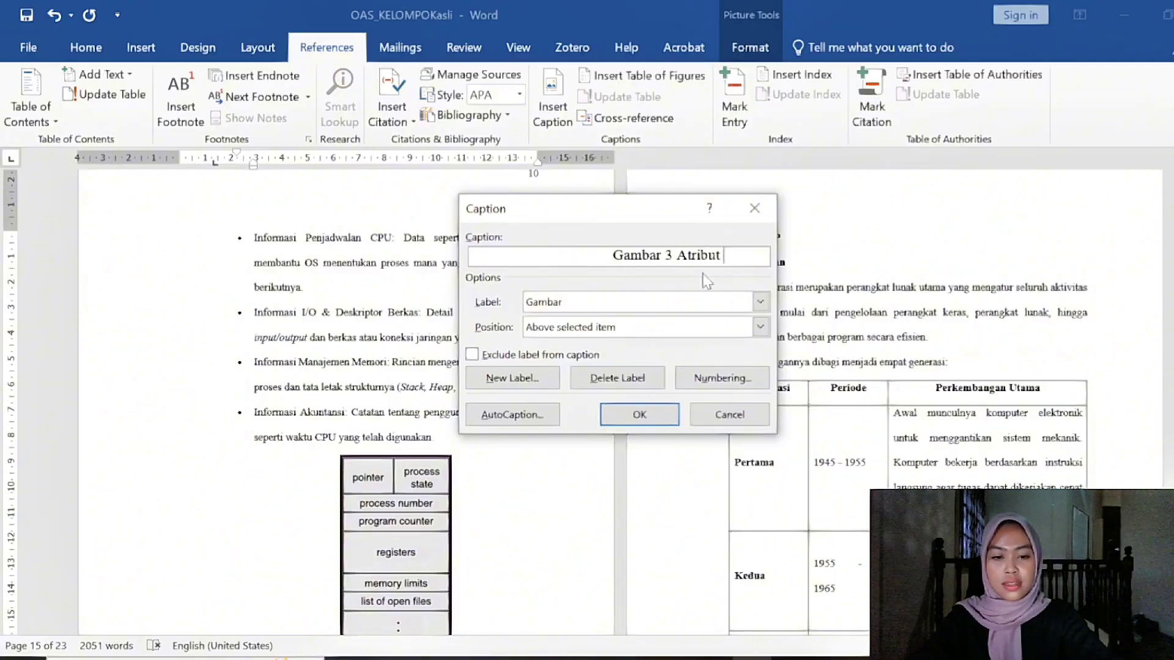
{"action": "type", "text": "Proses"}
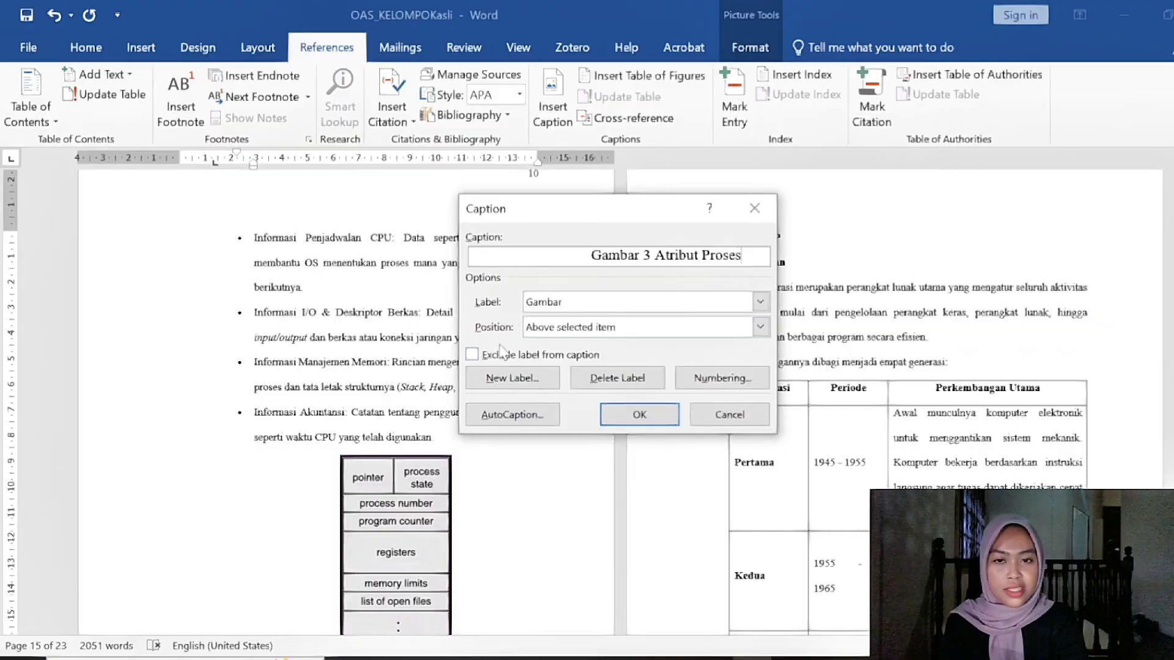
{"action": "left_click", "coordinate": [640, 416]}
Step: Insert a table of figures for the Gambar caption label beneath the DAFTAR GAMBAR heading
{"action": "scroll", "coordinate": [587, 404], "scroll_direction": "up", "scroll_amount": 20}
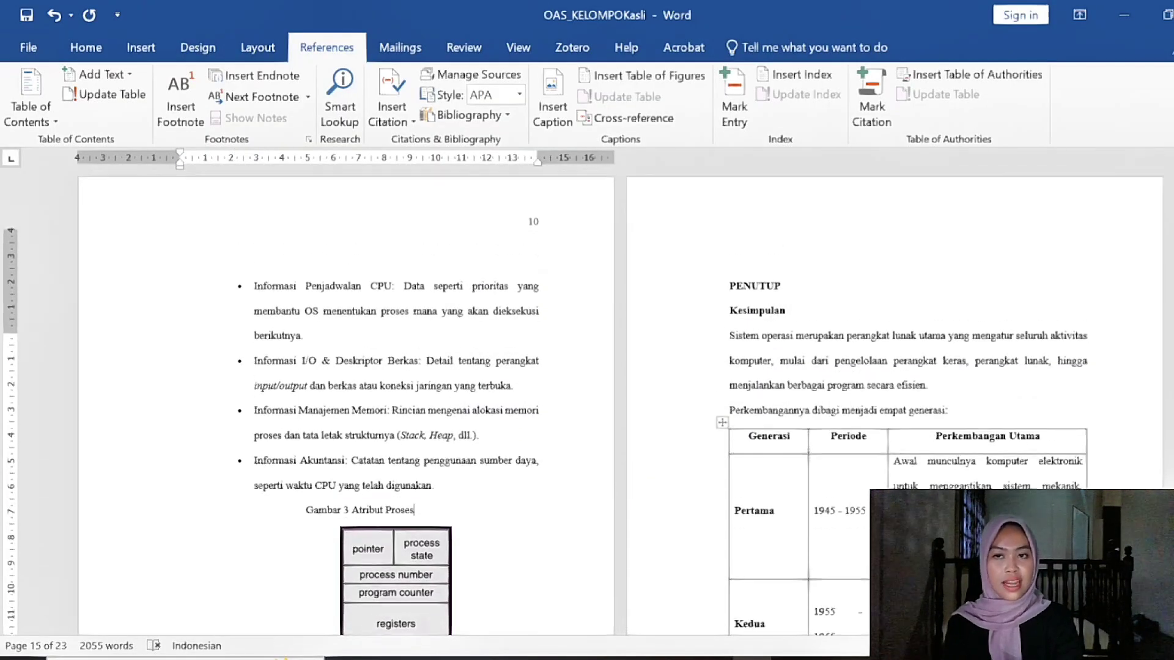
{"action": "scroll", "coordinate": [793, 397], "scroll_direction": "up", "scroll_amount": 20}
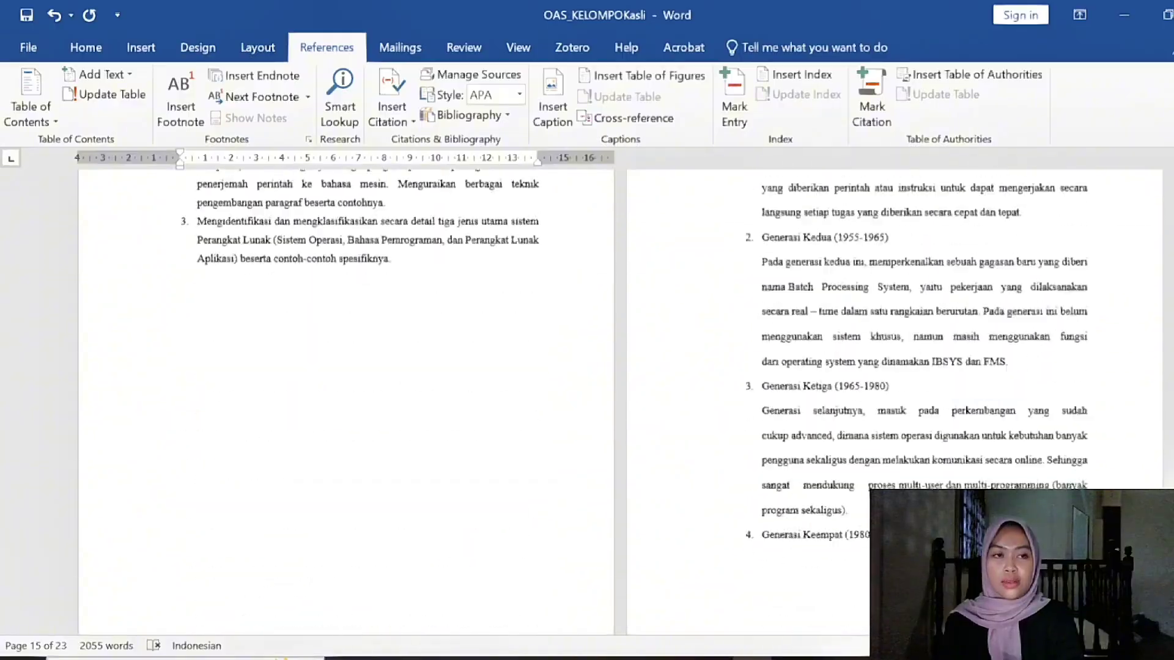
{"action": "scroll", "coordinate": [793, 397], "scroll_direction": "up", "scroll_amount": 10}
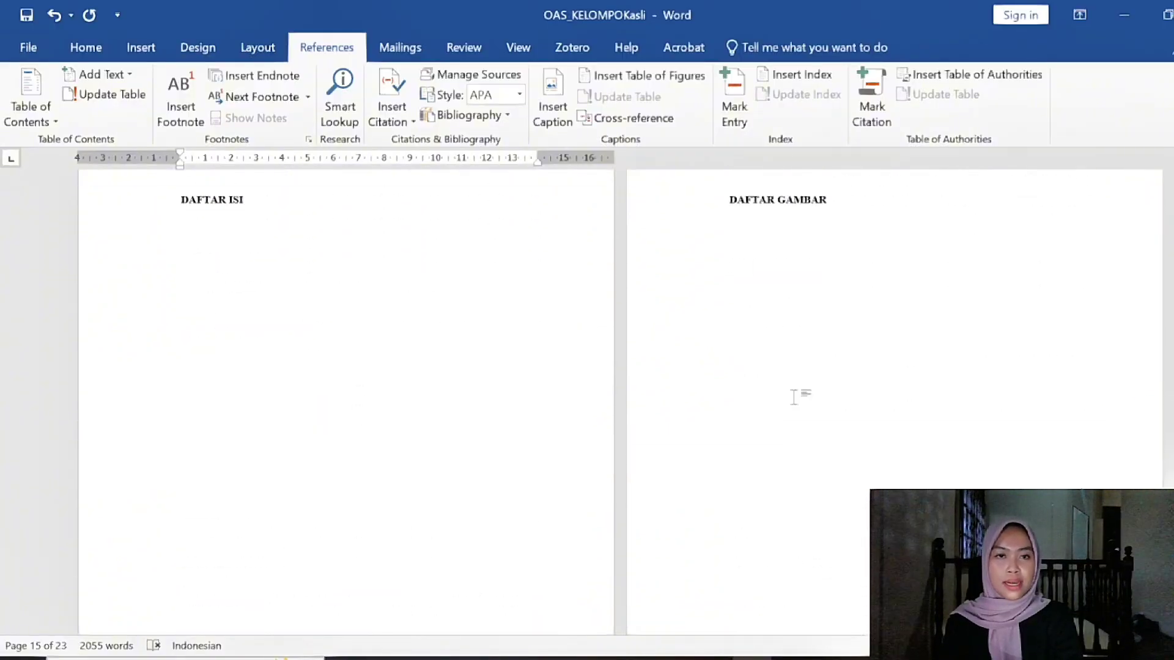
{"action": "left_click", "coordinate": [760, 427]}
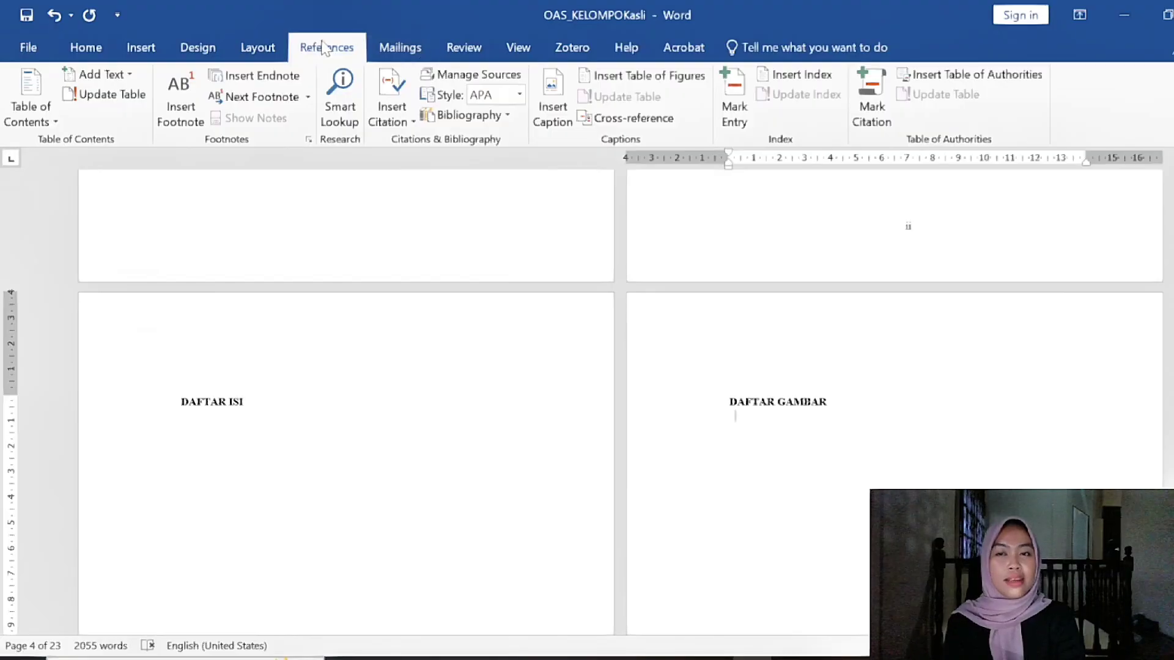
{"action": "left_click", "coordinate": [630, 76]}
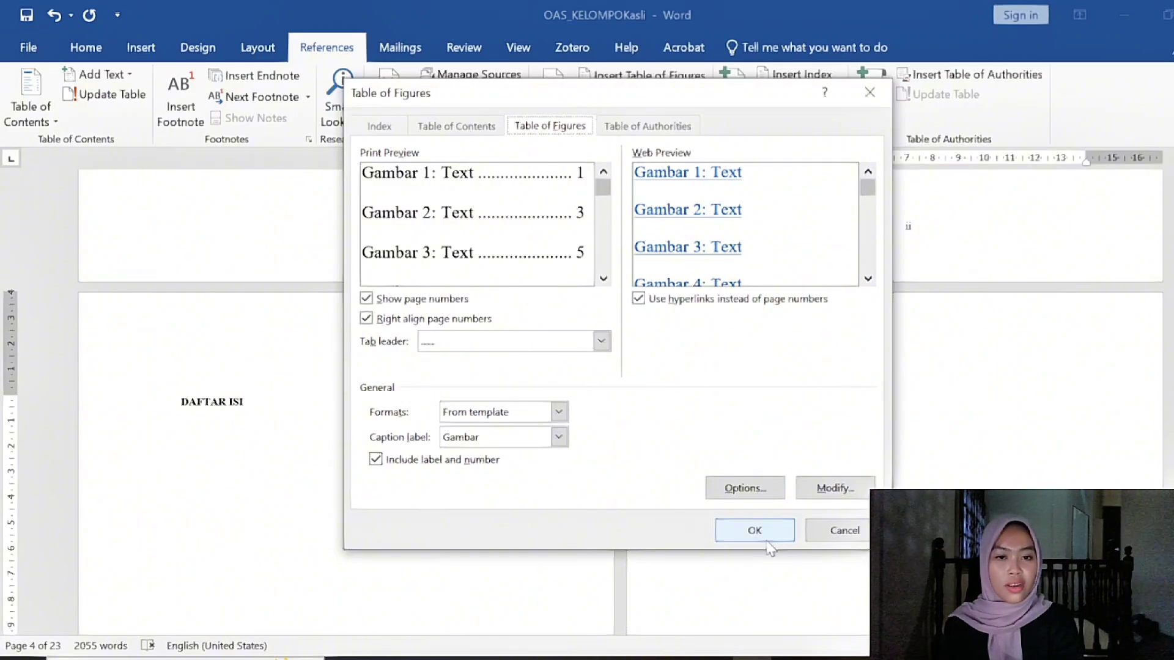
{"action": "left_click", "coordinate": [755, 530]}
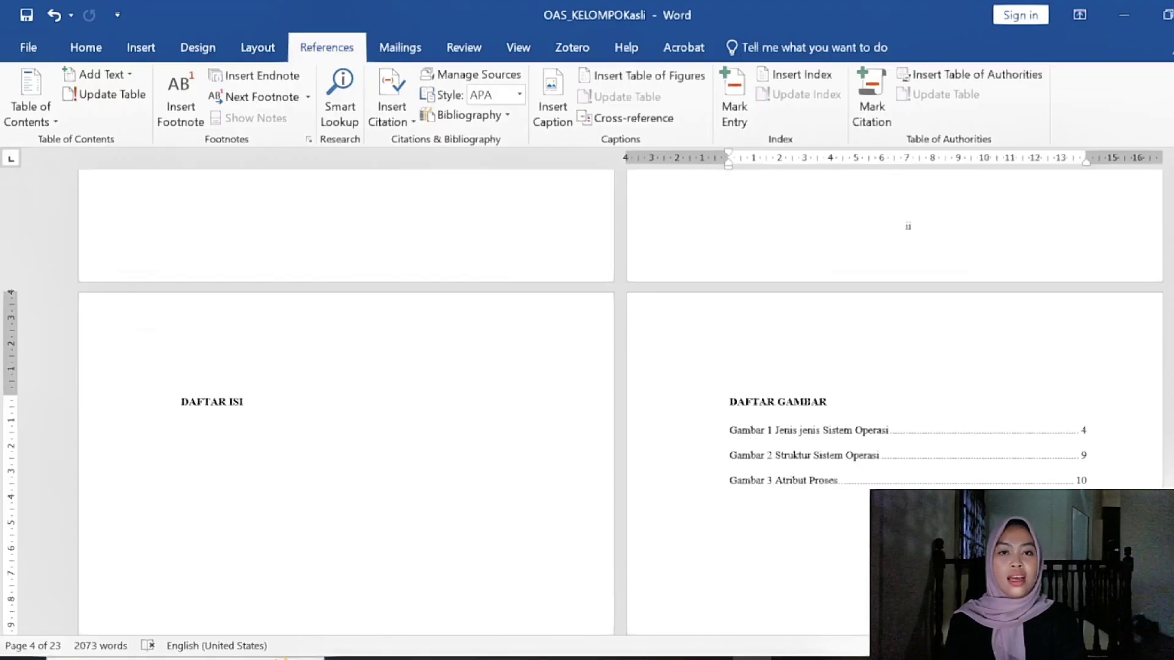
Step: Create a new caption label named "Tabel" while captioning the computer generations table under the Kesimpulan heading
{"action": "scroll", "coordinate": [733, 469], "scroll_direction": "down", "scroll_amount": 10}
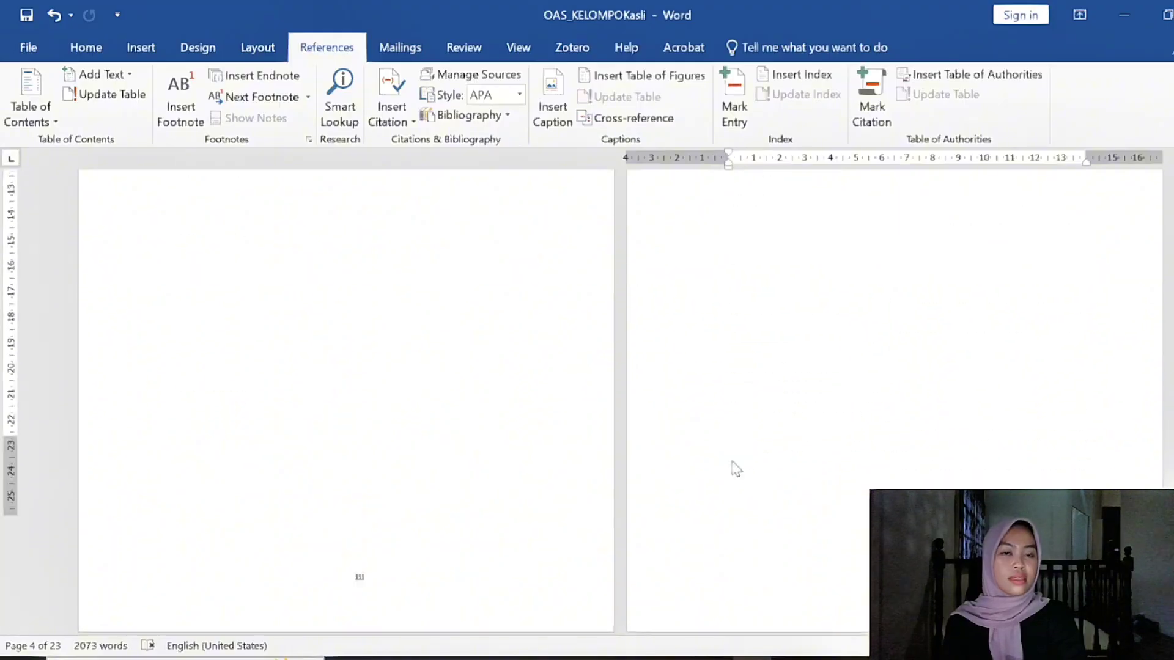
{"action": "scroll", "coordinate": [734, 466], "scroll_direction": "down", "scroll_amount": 15}
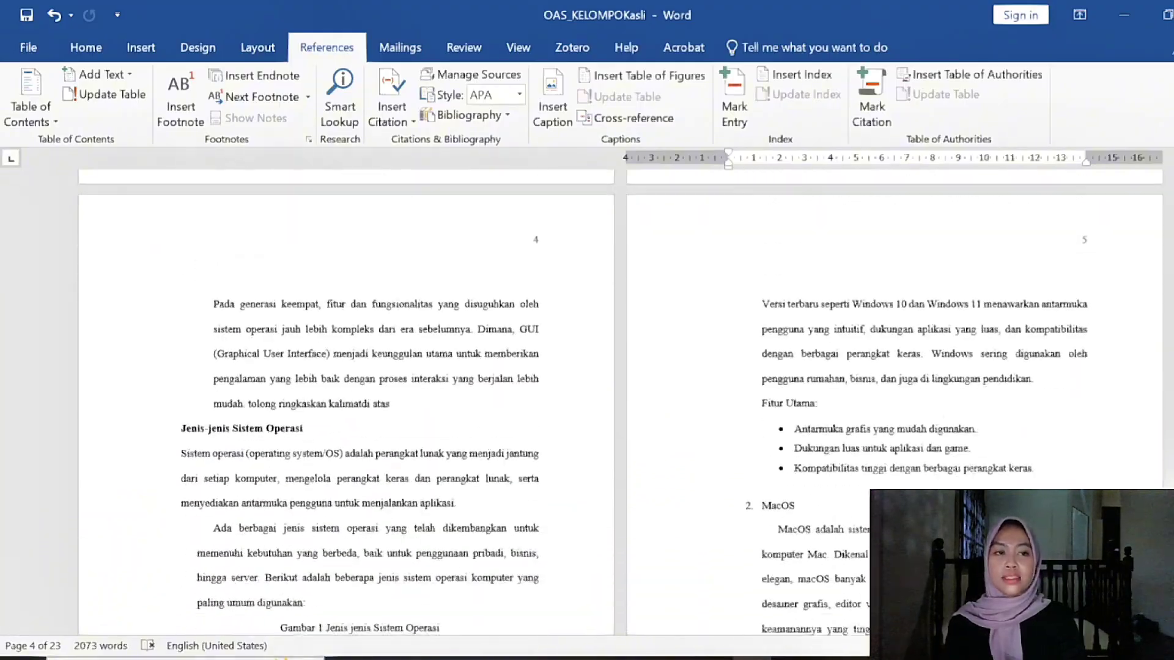
{"action": "scroll", "coordinate": [728, 462], "scroll_direction": "down", "scroll_amount": 15}
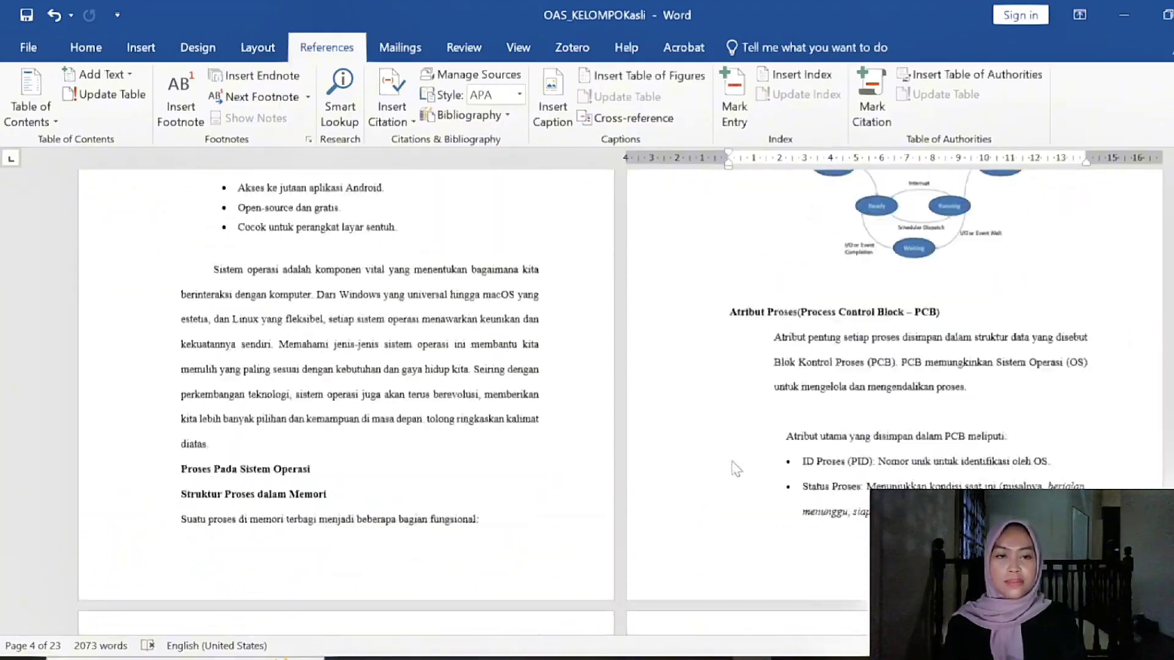
{"action": "scroll", "coordinate": [728, 463], "scroll_direction": "up", "scroll_amount": 4}
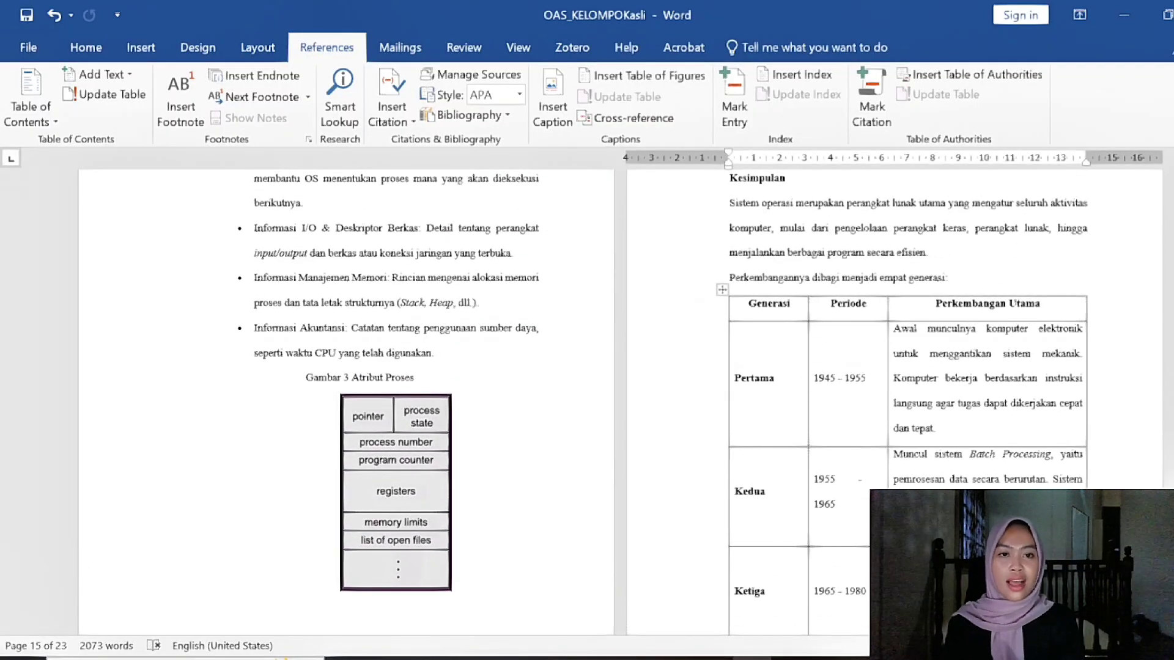
{"action": "left_click", "coordinate": [813, 378]}
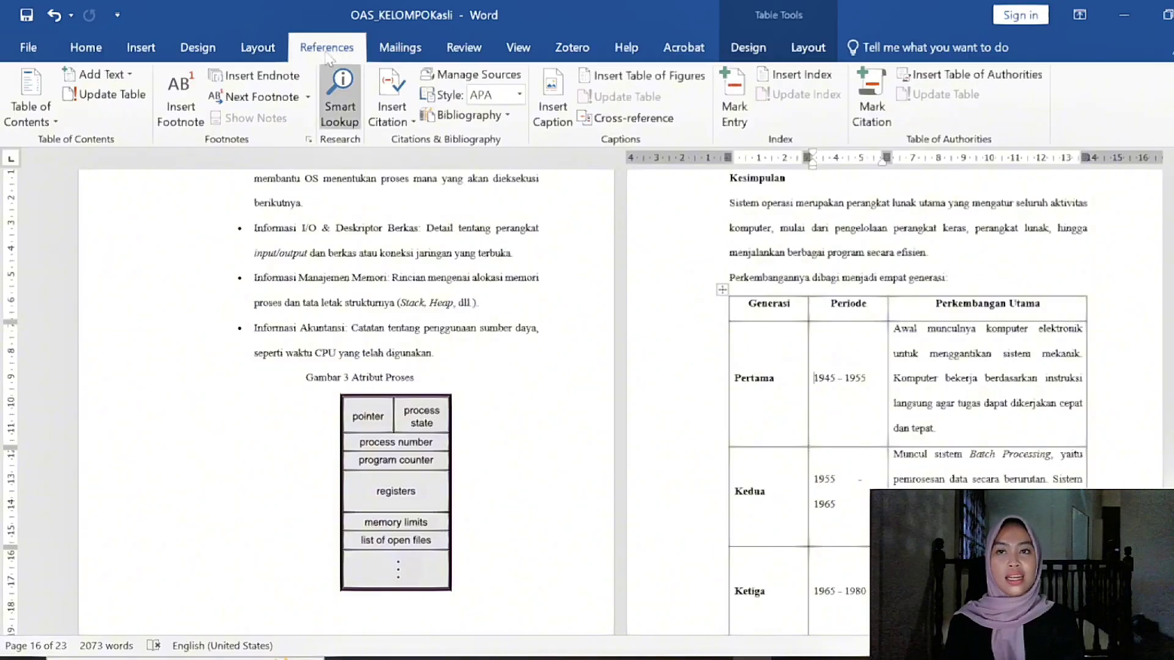
{"action": "left_click", "coordinate": [555, 83]}
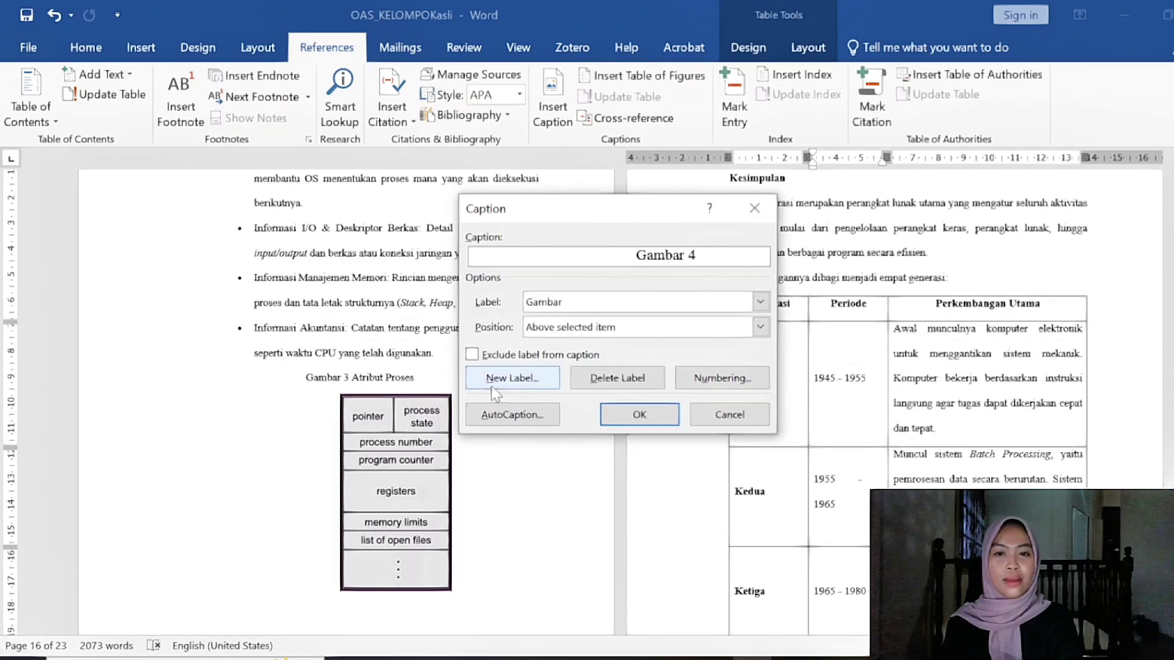
{"action": "left_click", "coordinate": [493, 382]}
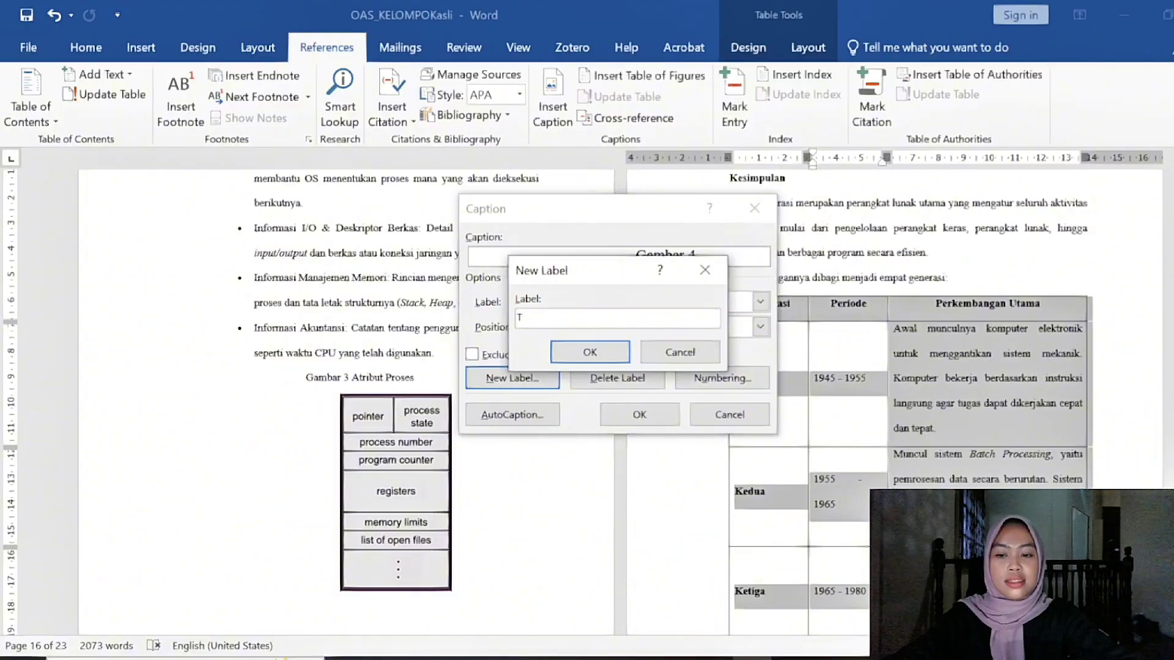
{"action": "type", "text": "Tabel"}
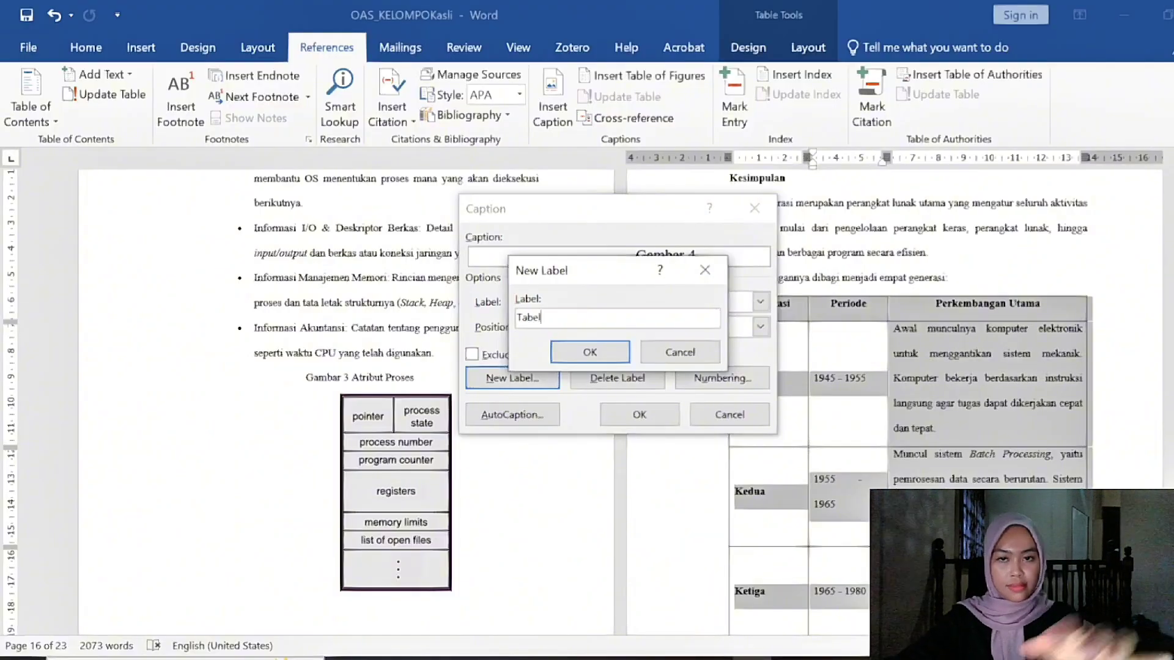
{"action": "left_click", "coordinate": [620, 361]}
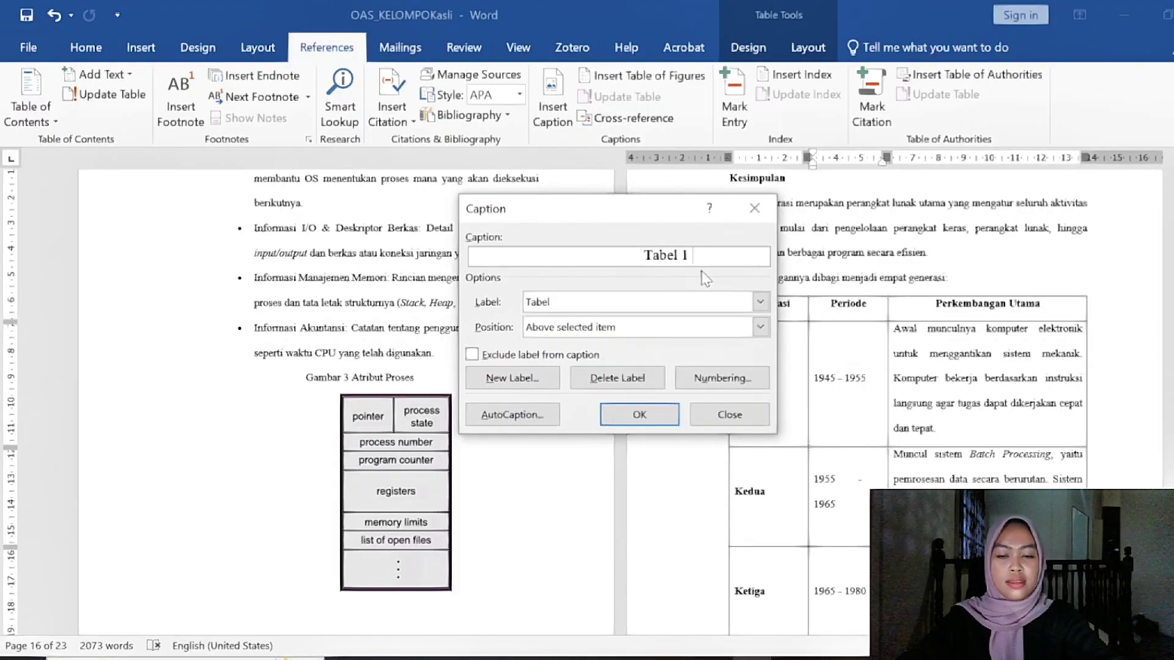
Step: Insert the caption "Tabel 1 Generasi Komputer" above the generations table, with the position set to above the selected item
{"action": "type", "text": "Generasi"}
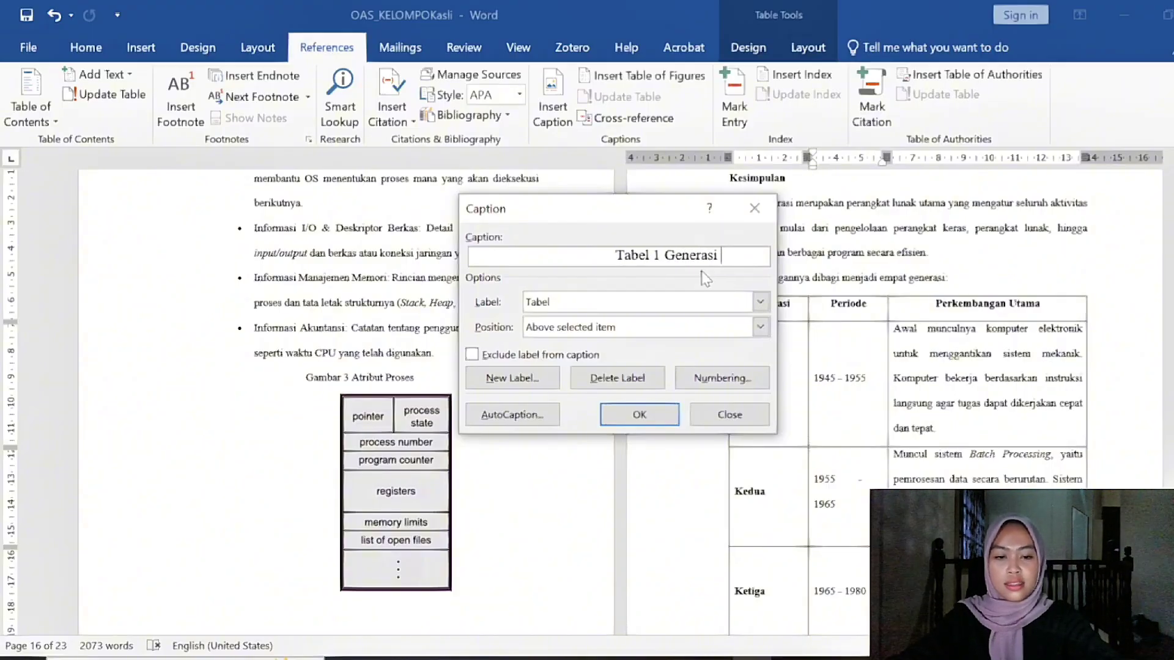
{"action": "type", "text": " Kompute"}
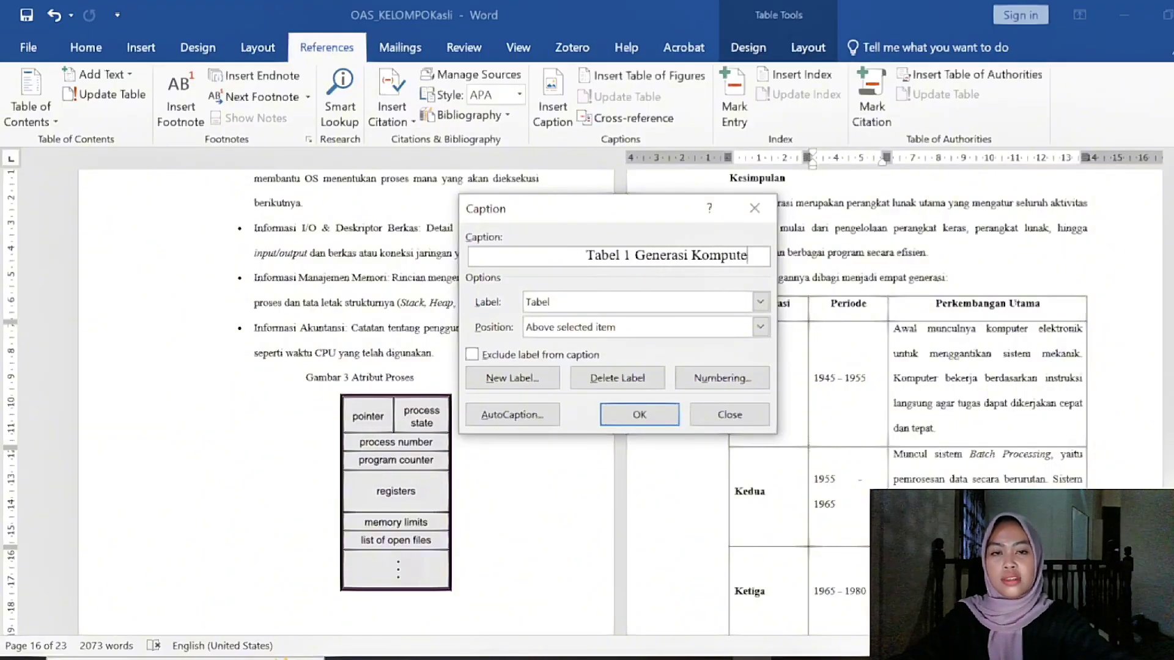
{"action": "type", "text": "r"}
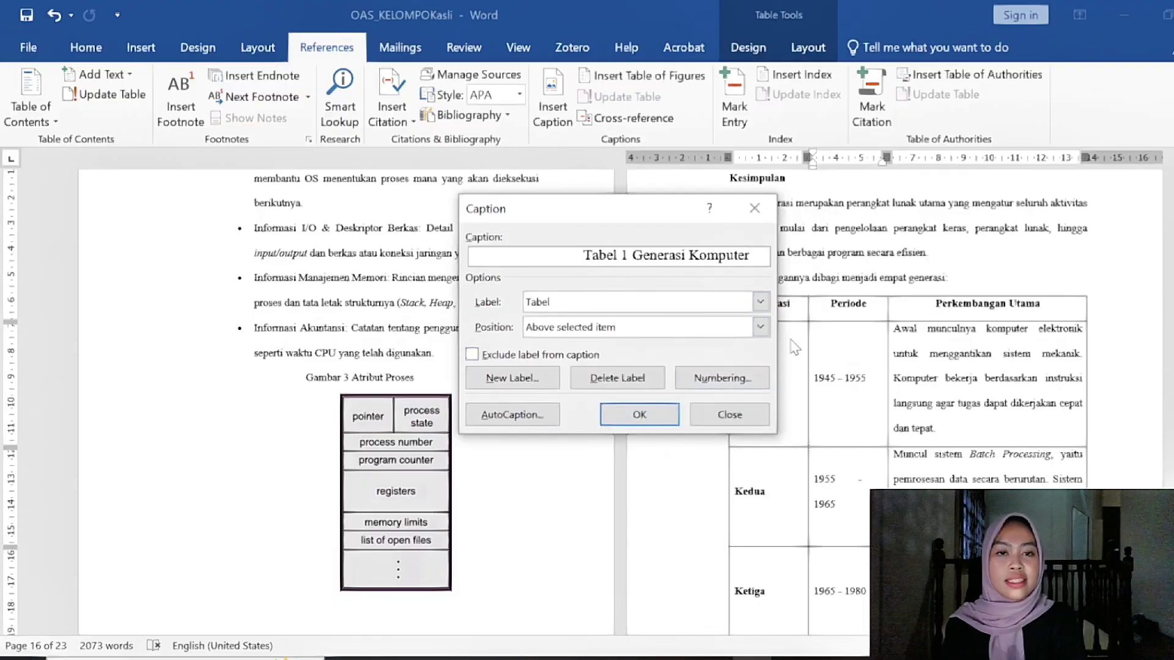
{"action": "left_click", "coordinate": [760, 327]}
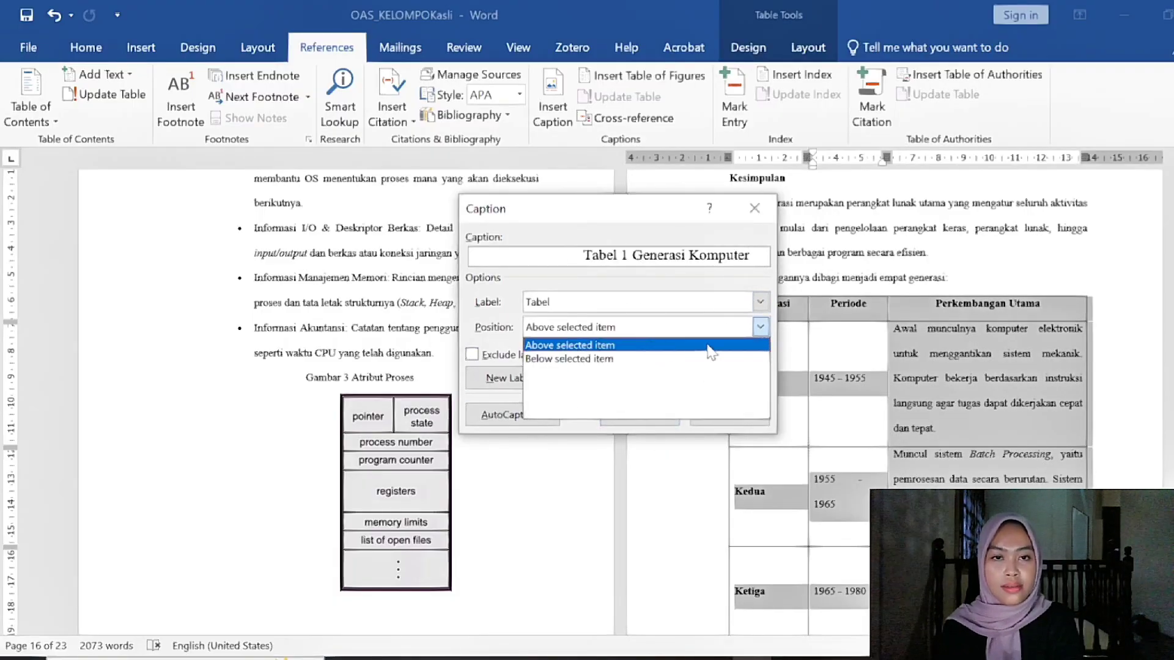
{"action": "left_click", "coordinate": [702, 345]}
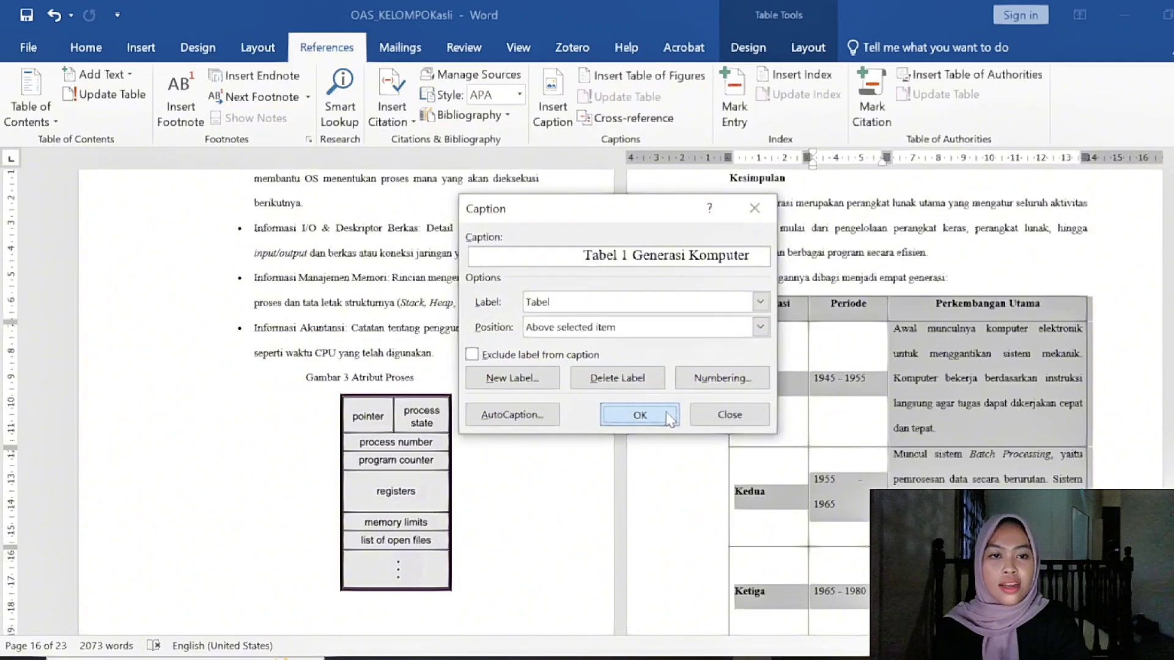
{"action": "left_click", "coordinate": [640, 414]}
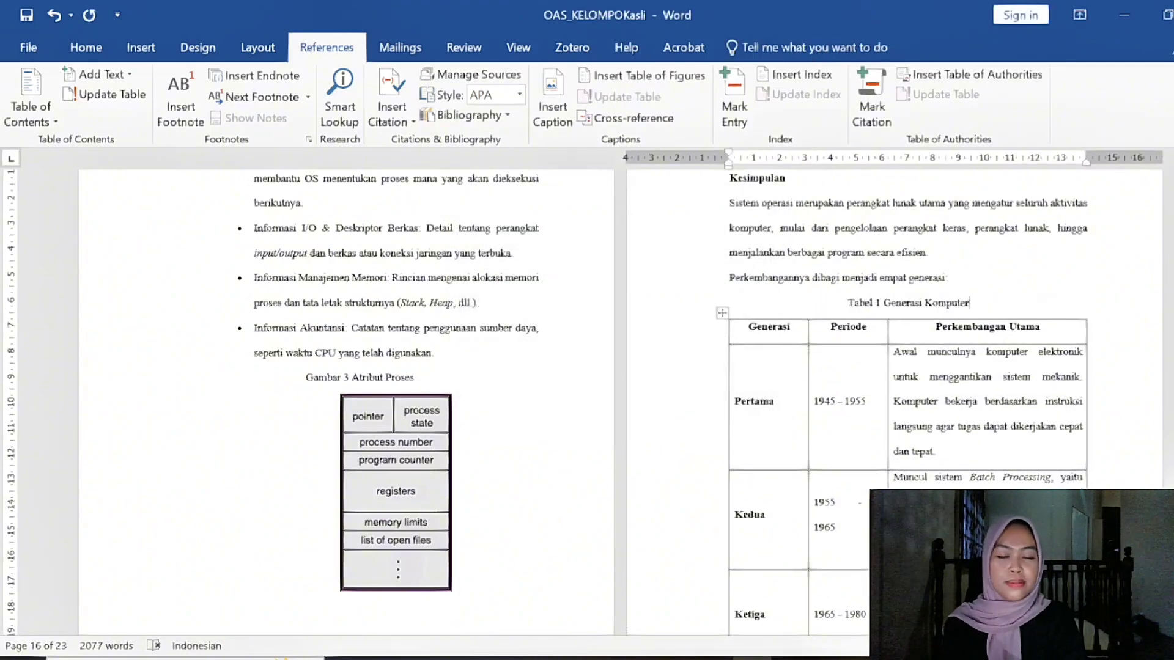
Step: Add the caption "Tabel 2 Jenis jenis Sistem Operasi" above the operating systems comparison table on page 12
{"action": "scroll", "coordinate": [620, 397], "scroll_direction": "down", "scroll_amount": 10}
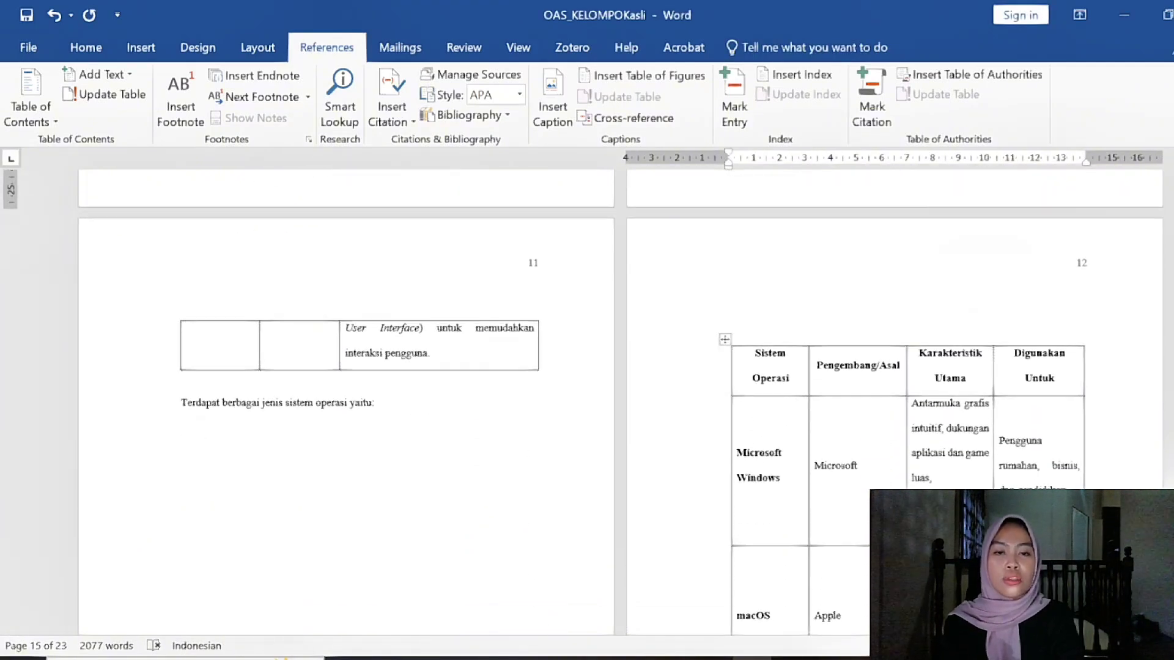
{"action": "scroll", "coordinate": [619, 397], "scroll_direction": "down", "scroll_amount": 10}
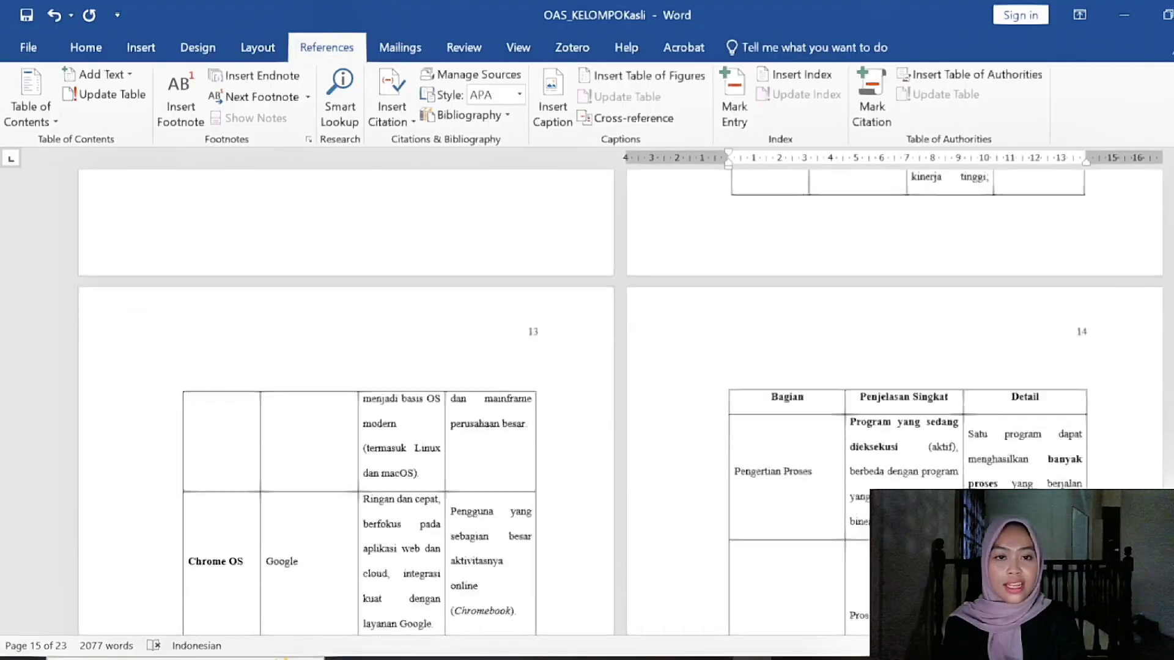
{"action": "scroll", "coordinate": [620, 397], "scroll_direction": "up", "scroll_amount": 10}
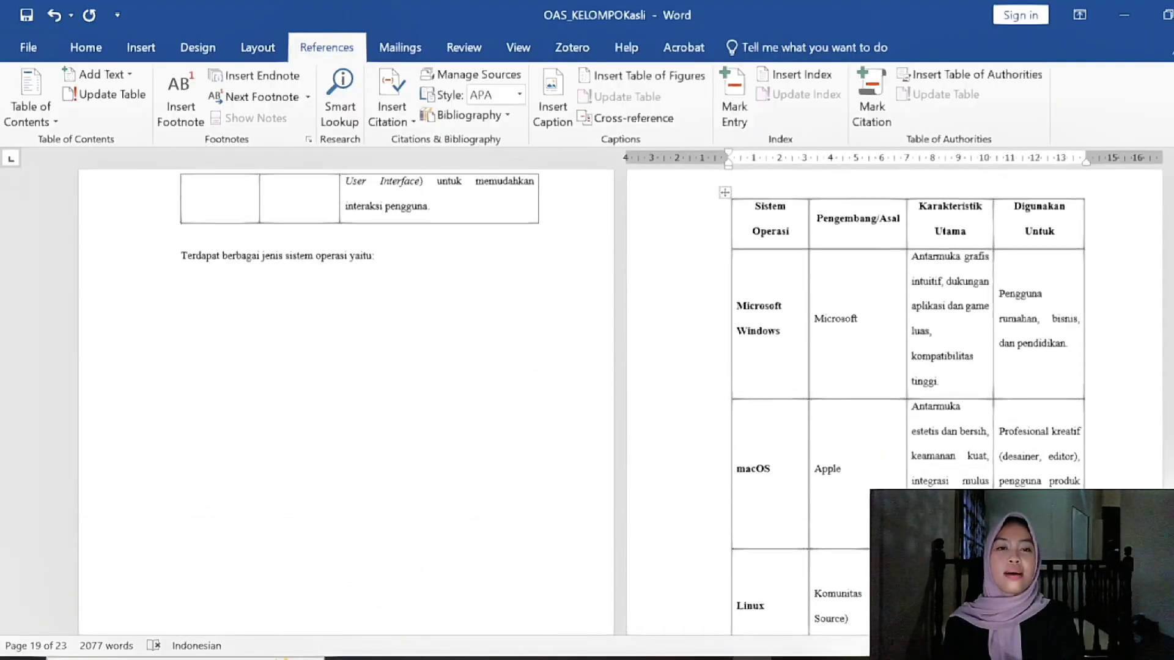
{"action": "left_click", "coordinate": [781, 245]}
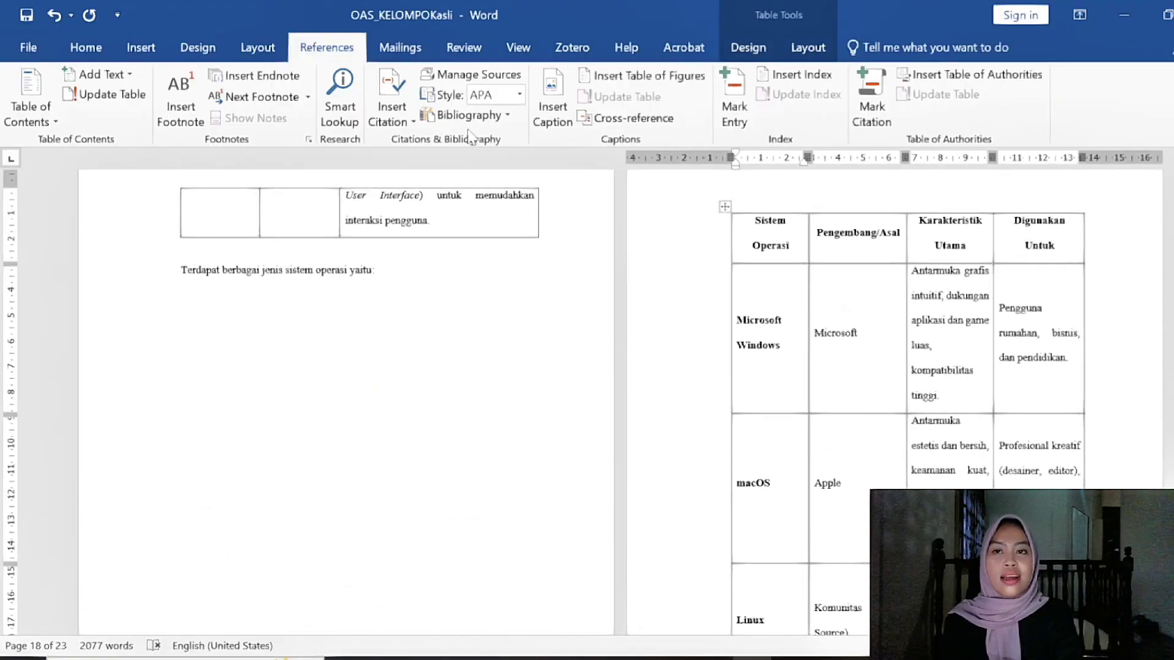
{"action": "left_click", "coordinate": [552, 107]}
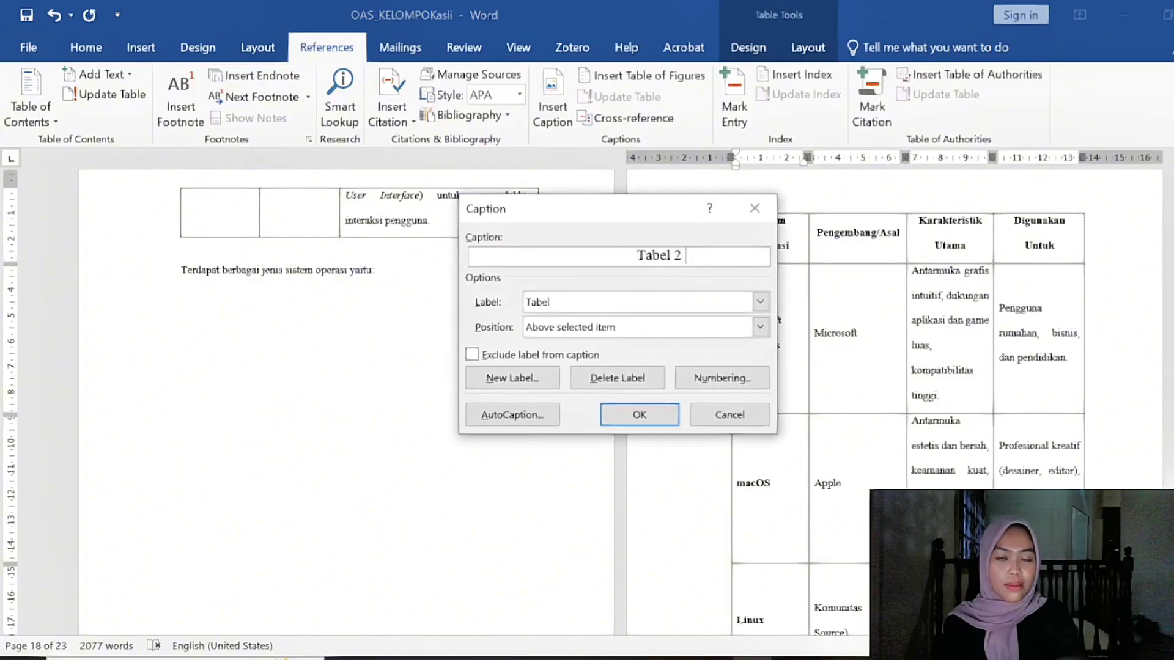
{"action": "type", "text": "Je"}
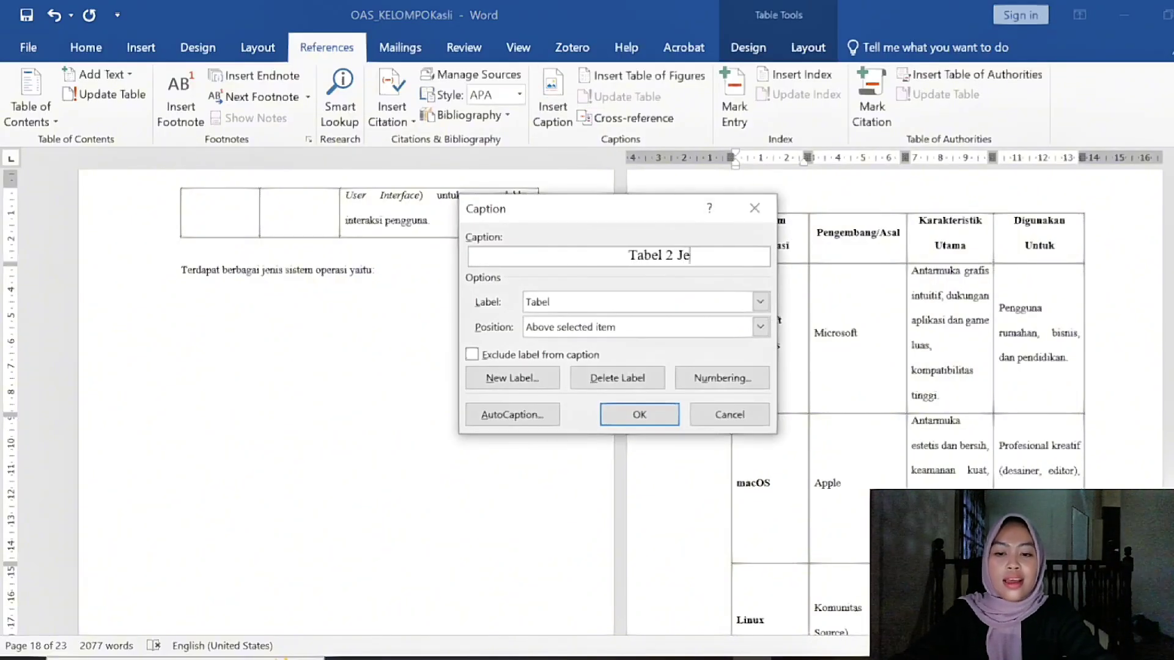
{"action": "type", "text": "nis "}
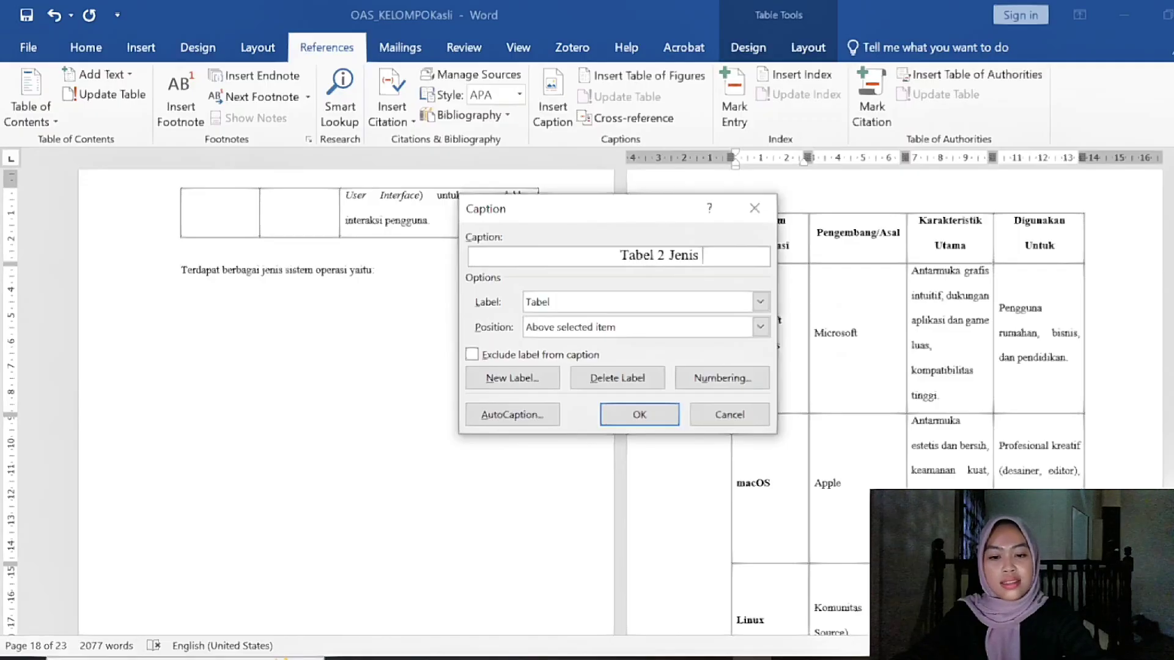
{"action": "type", "text": "jenis "}
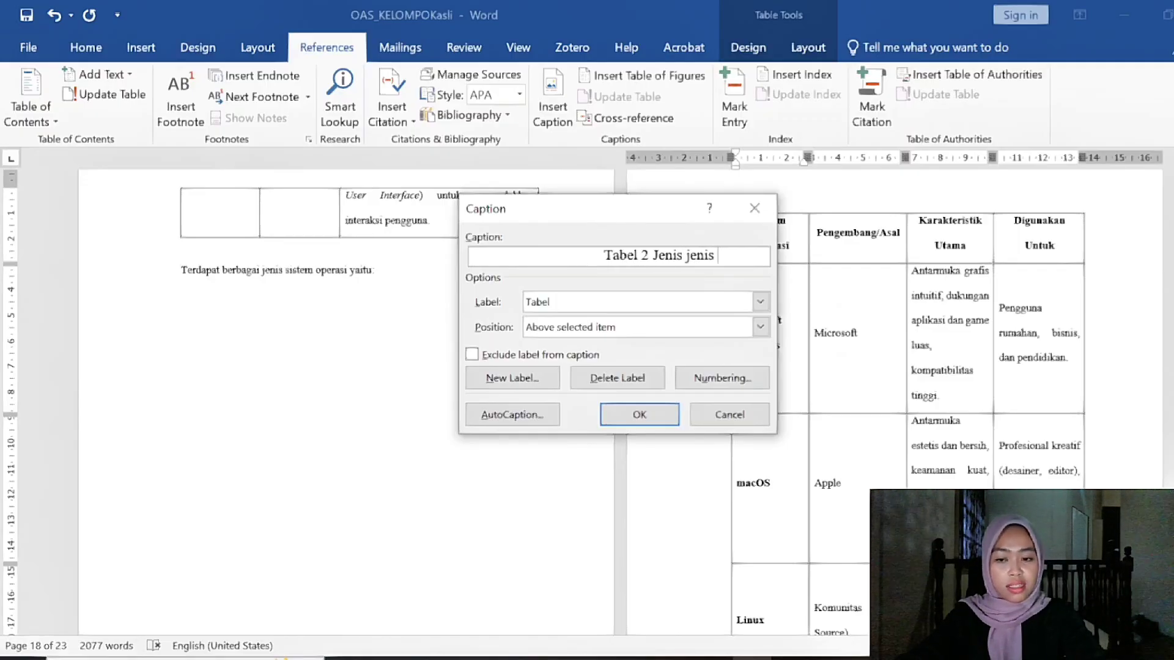
{"action": "type", "text": "Sis"}
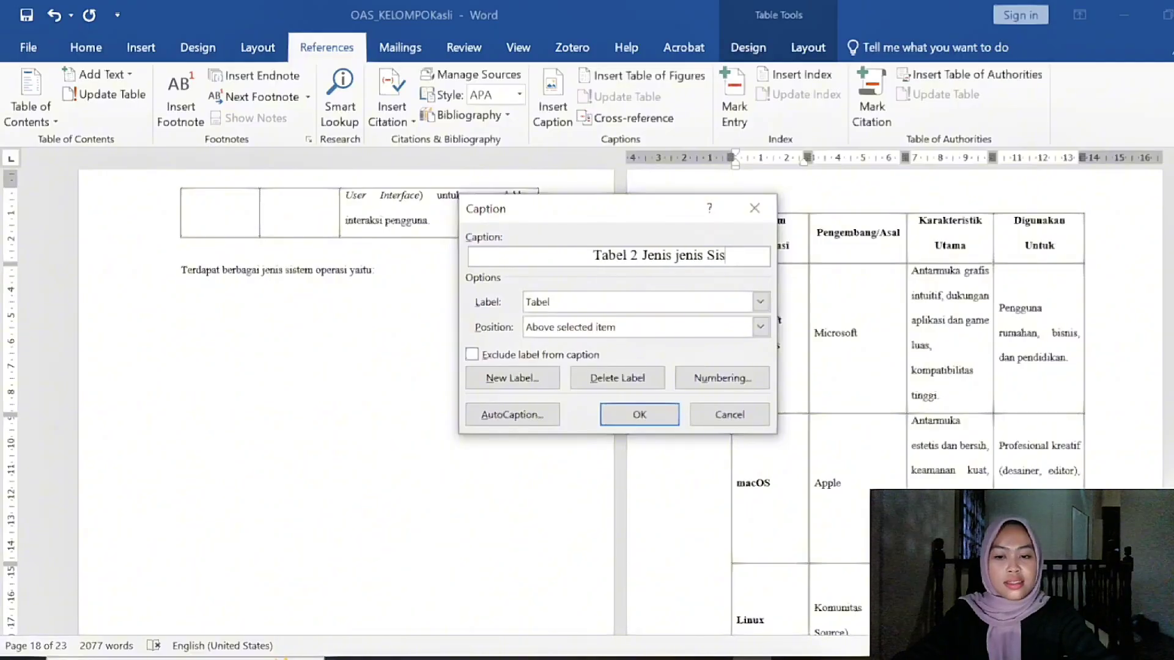
{"action": "type", "text": "tem Ope"}
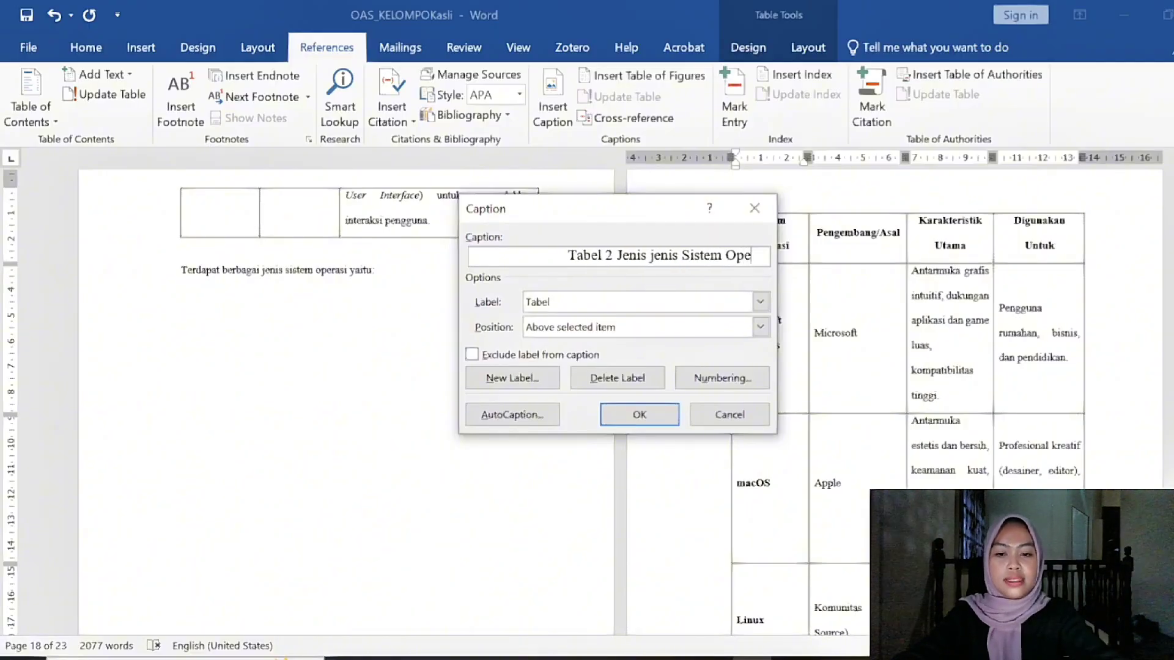
{"action": "type", "text": "rasi"}
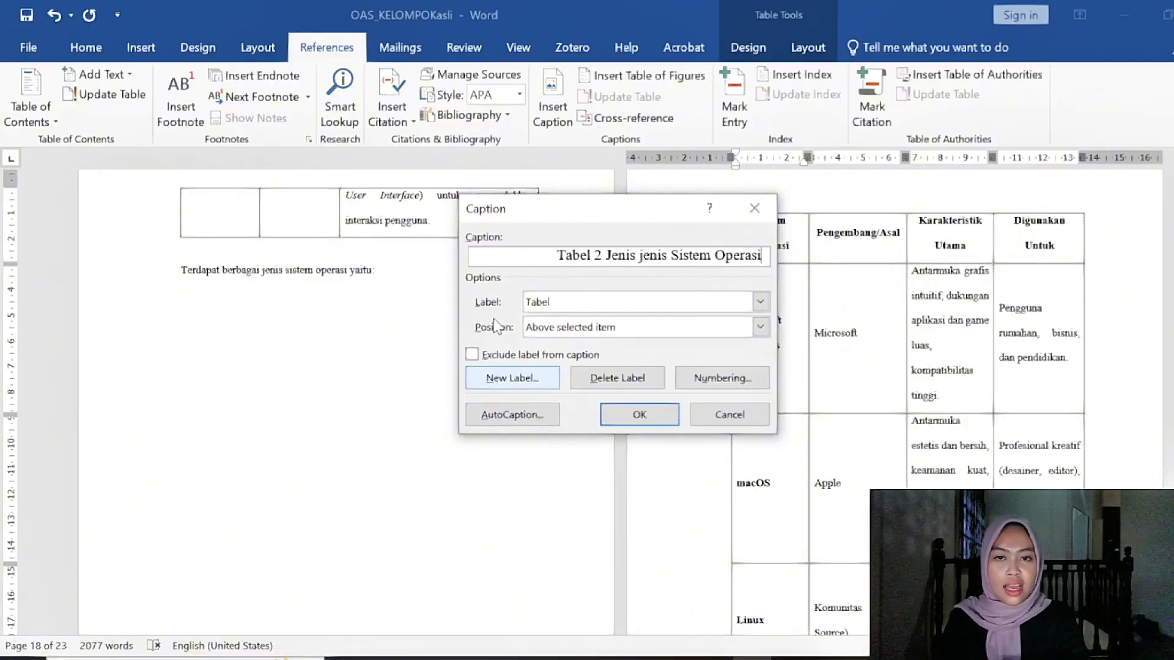
{"action": "left_click", "coordinate": [638, 415]}
Step: Add the caption "Tabel 3 Struktur Sistem Operasi" above the process table on page 14
{"action": "scroll", "coordinate": [714, 439], "scroll_direction": "down", "scroll_amount": 10}
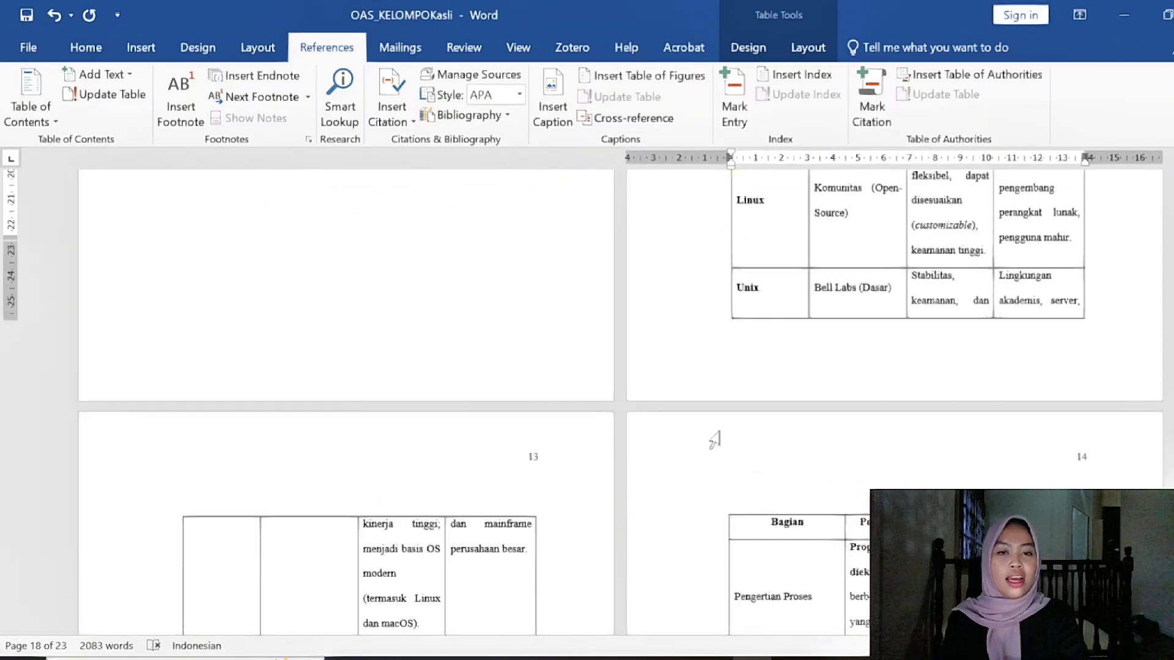
{"action": "scroll", "coordinate": [714, 439], "scroll_direction": "down", "scroll_amount": 1}
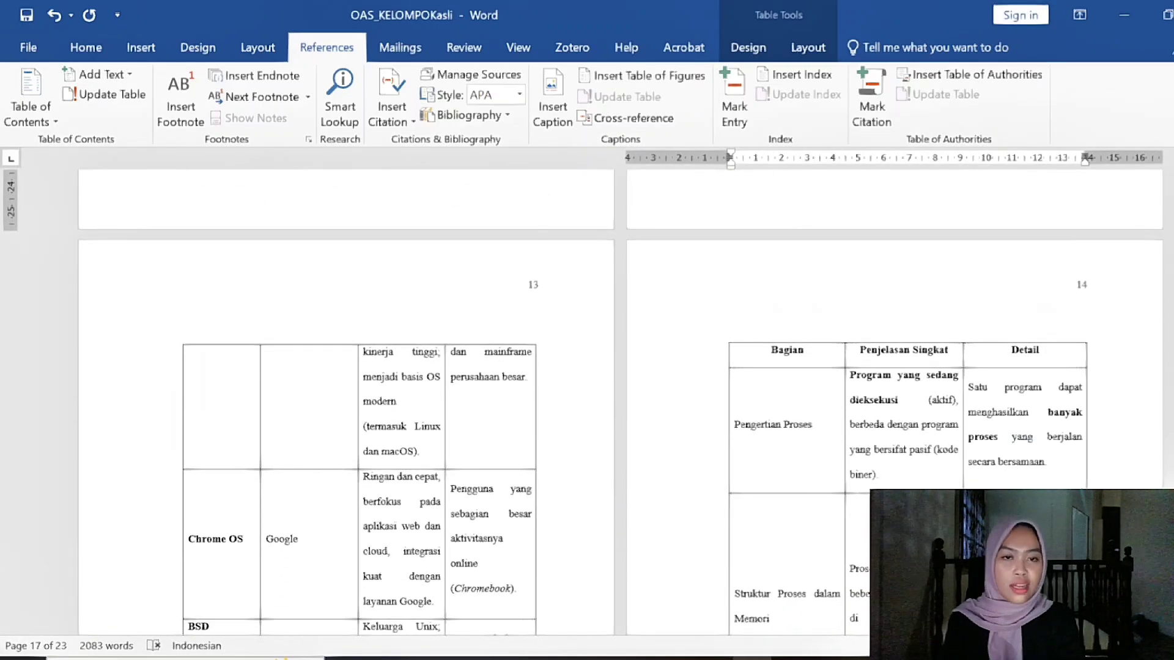
{"action": "left_click", "coordinate": [801, 424]}
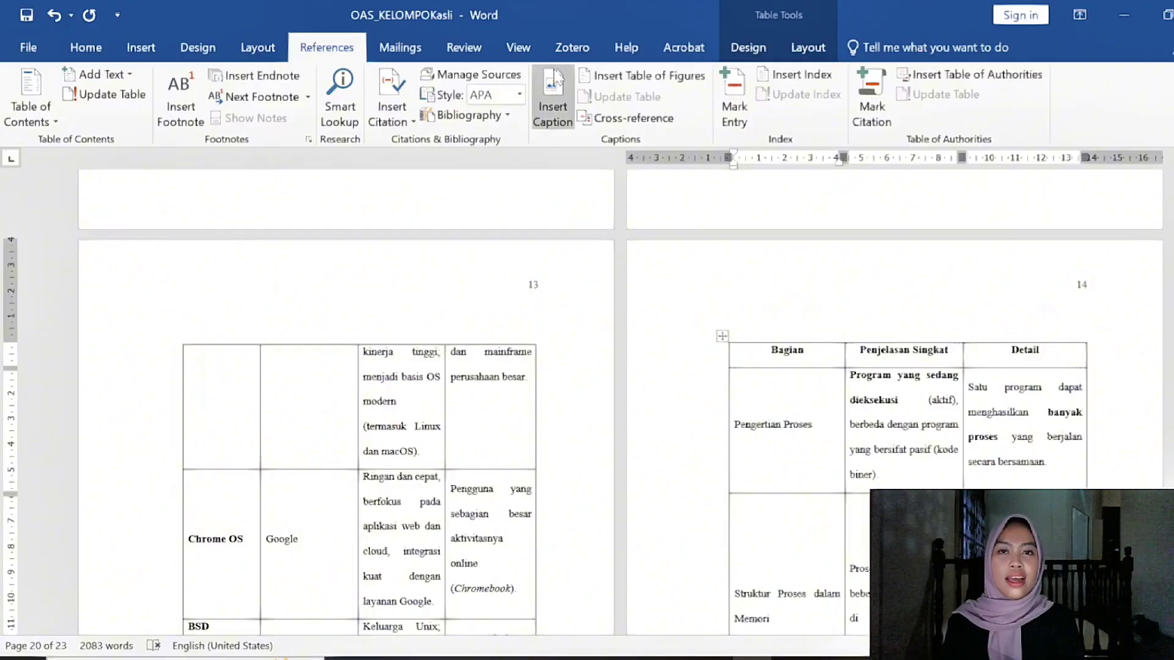
{"action": "left_click", "coordinate": [559, 95]}
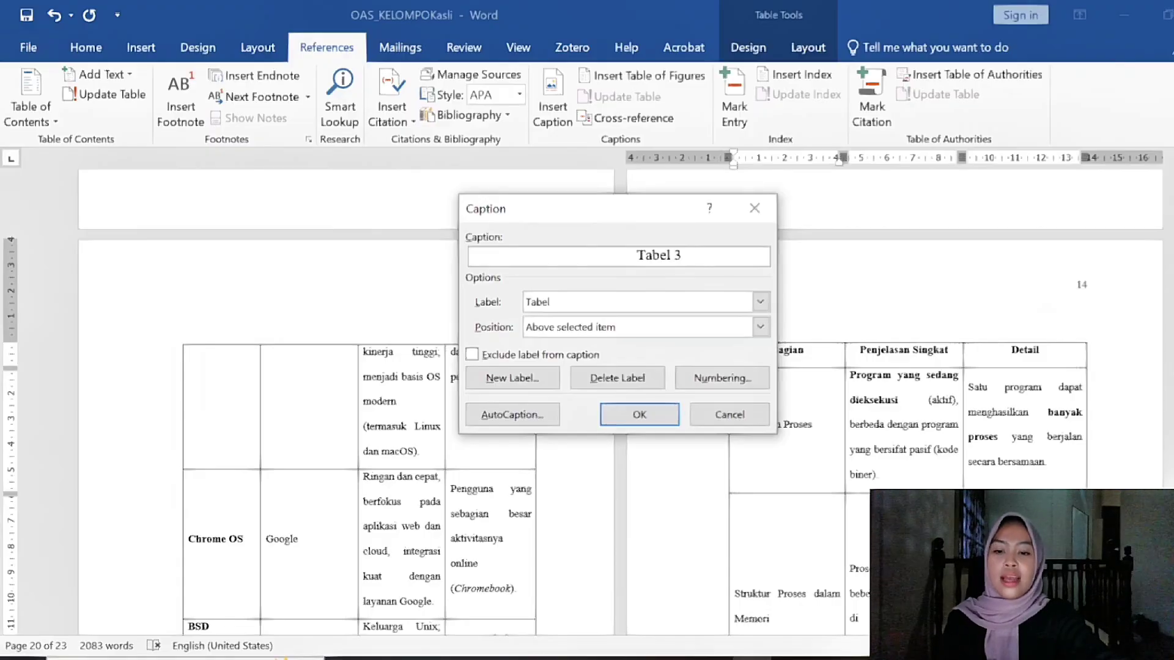
{"action": "type", "text": "Stru"}
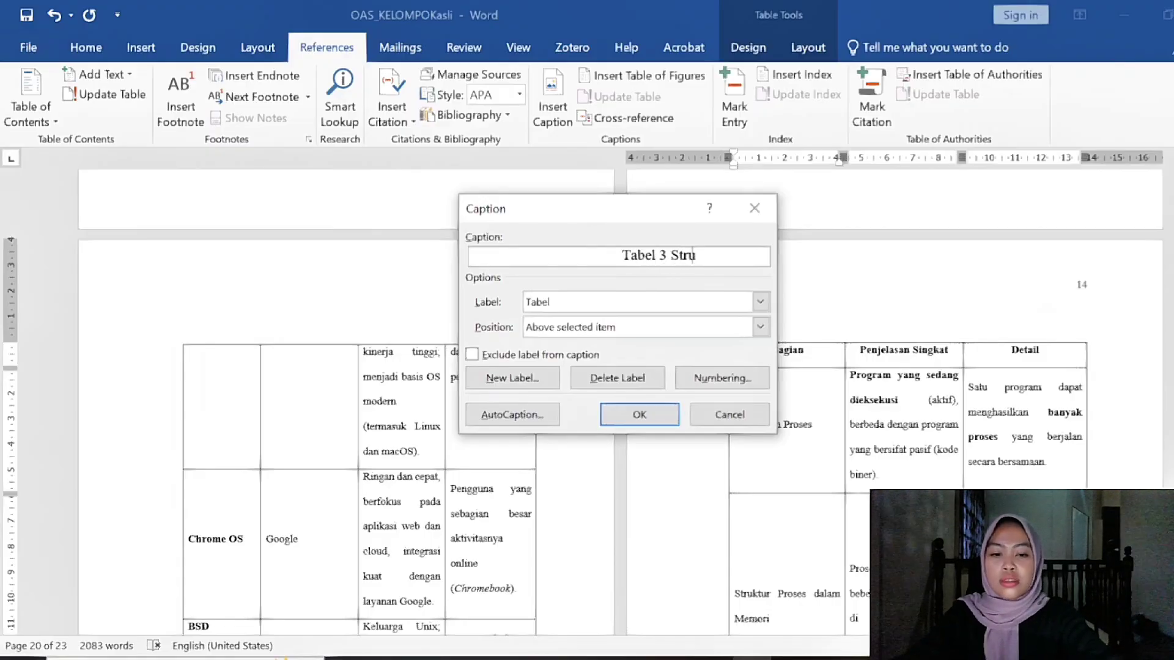
{"action": "type", "text": "ktur"}
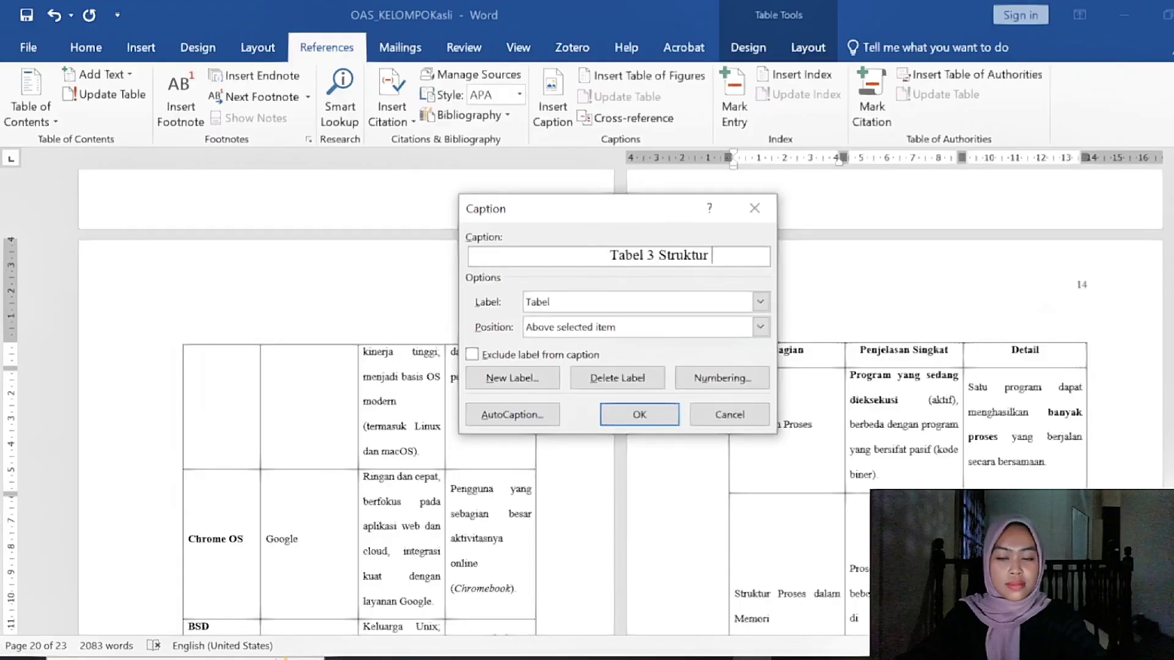
{"action": "type", "text": " Sist"}
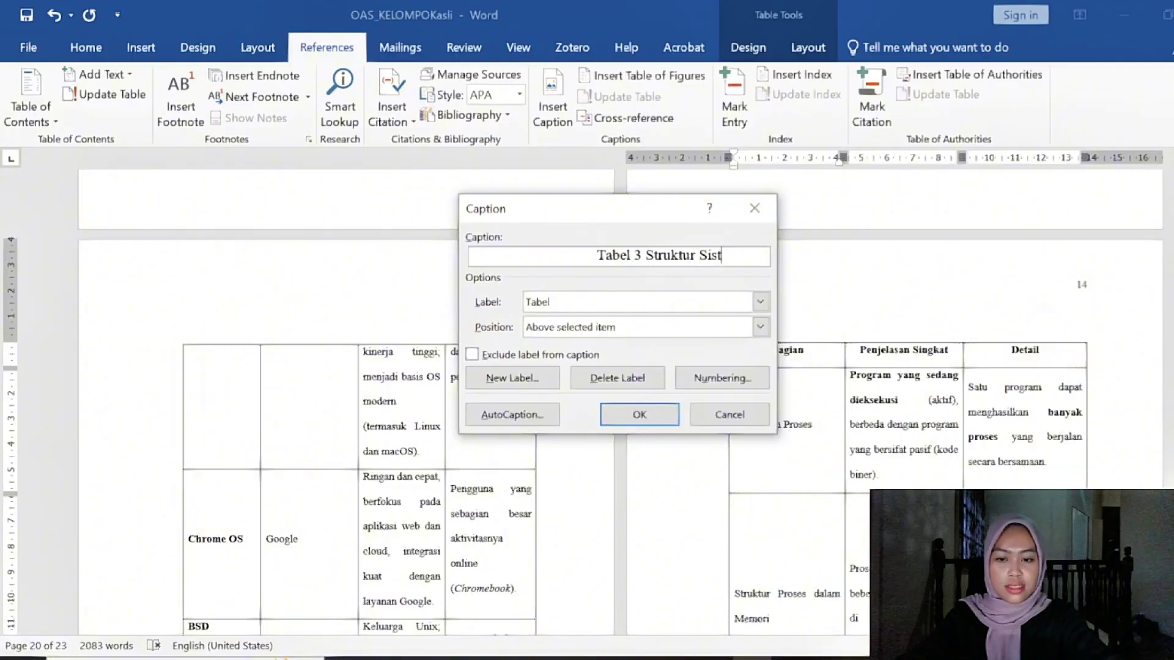
{"action": "type", "text": "em Oper"}
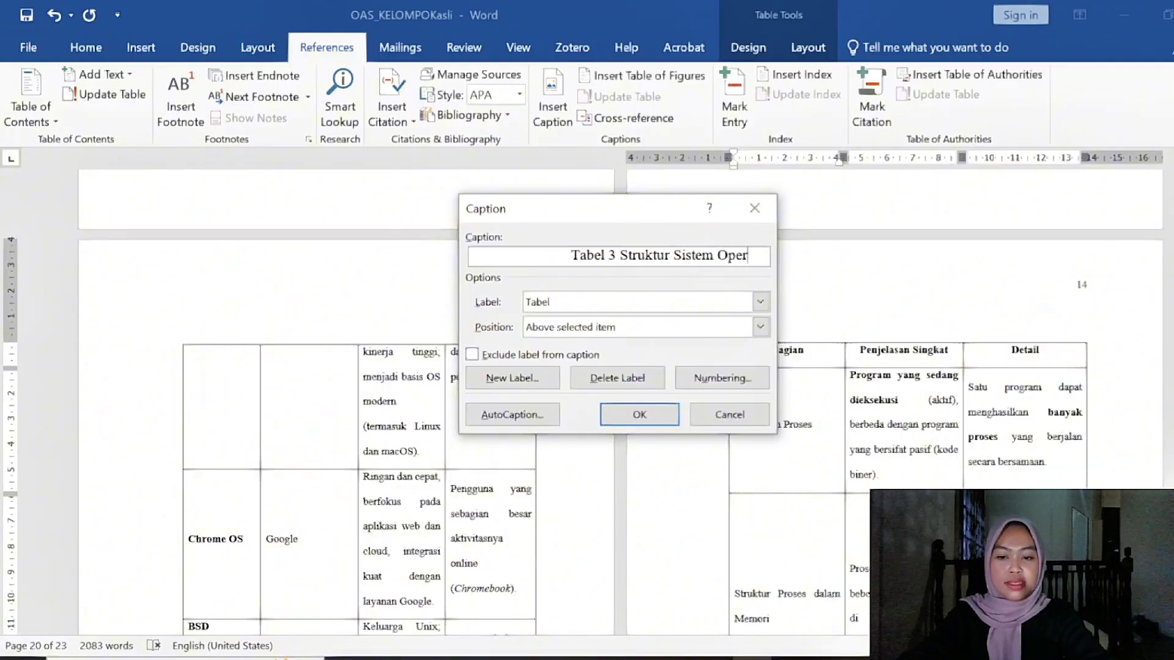
{"action": "type", "text": "asi"}
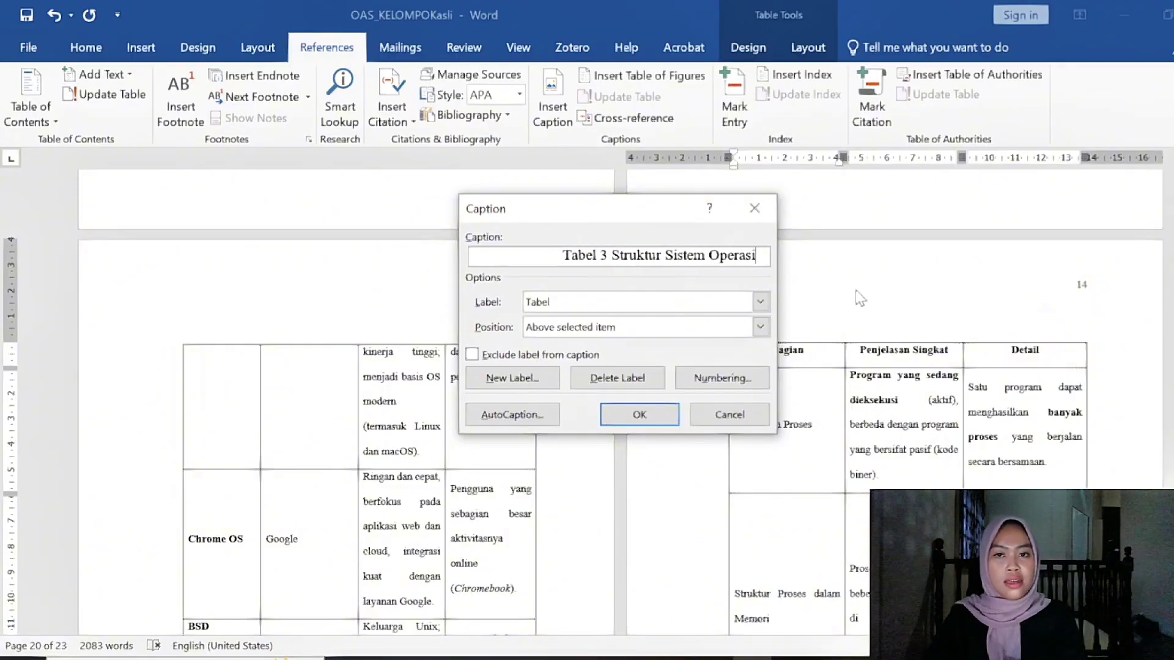
{"action": "left_click", "coordinate": [638, 418]}
Step: Insert a table of figures for the Tabel caption label beneath the DAFTAR TABEL heading
{"action": "scroll", "coordinate": [724, 291], "scroll_direction": "up", "scroll_amount": 20}
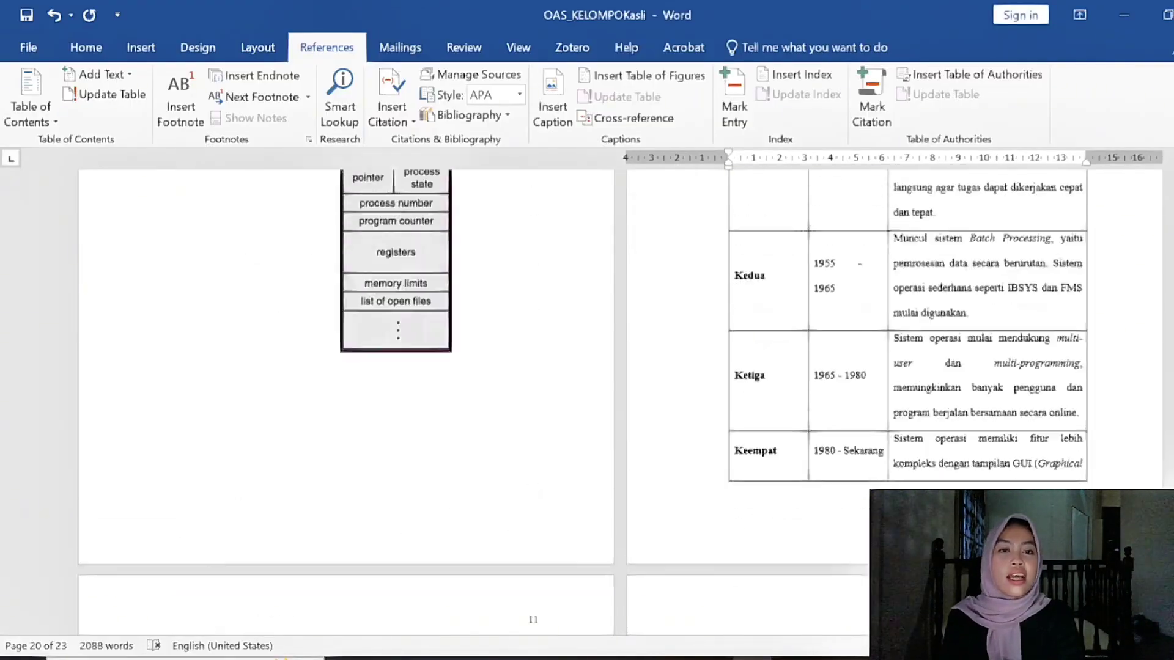
{"action": "scroll", "coordinate": [725, 290], "scroll_direction": "up", "scroll_amount": 20}
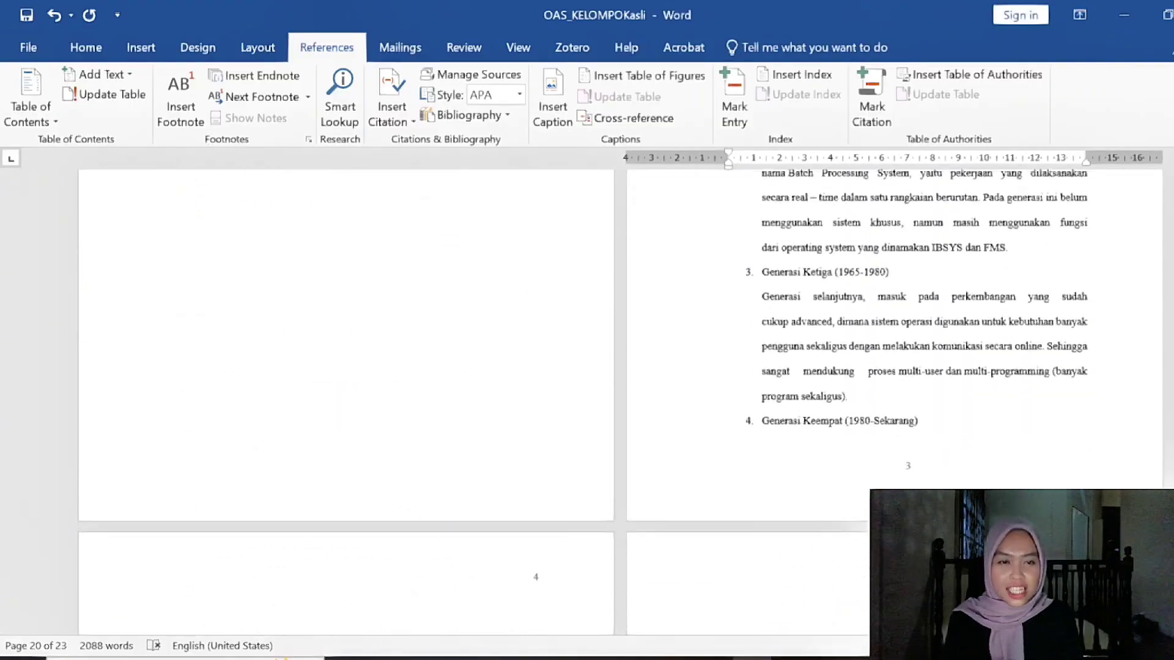
{"action": "scroll", "coordinate": [720, 282], "scroll_direction": "up", "scroll_amount": 2}
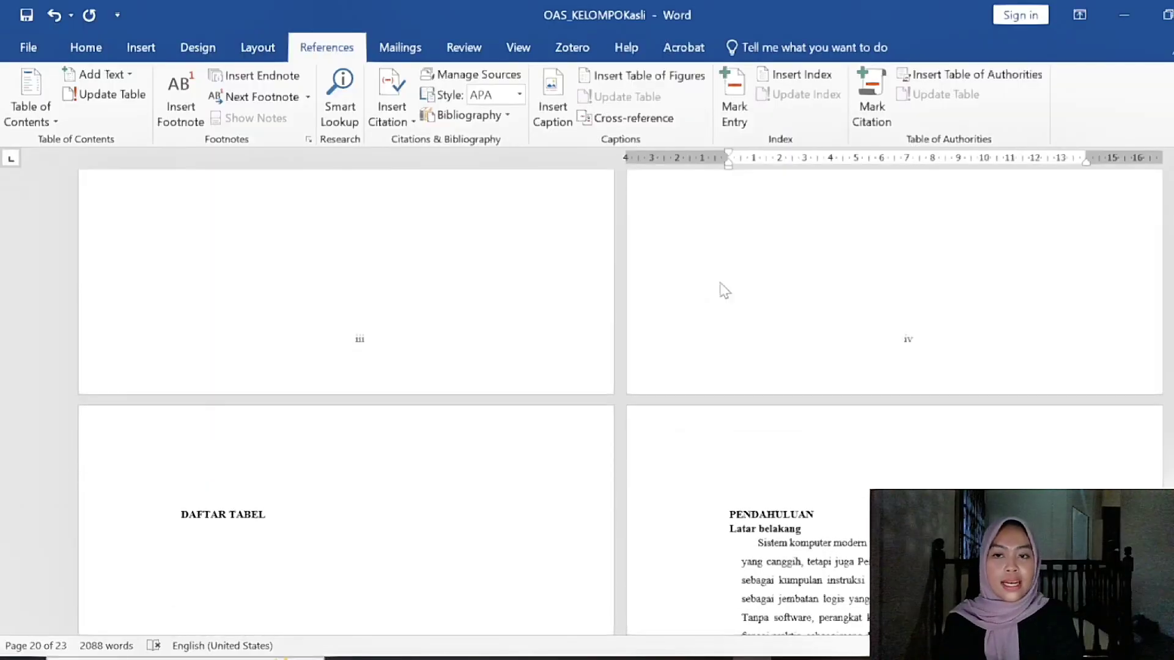
{"action": "scroll", "coordinate": [724, 290], "scroll_direction": "down", "scroll_amount": 2}
{"action": "left_click", "coordinate": [179, 428]}
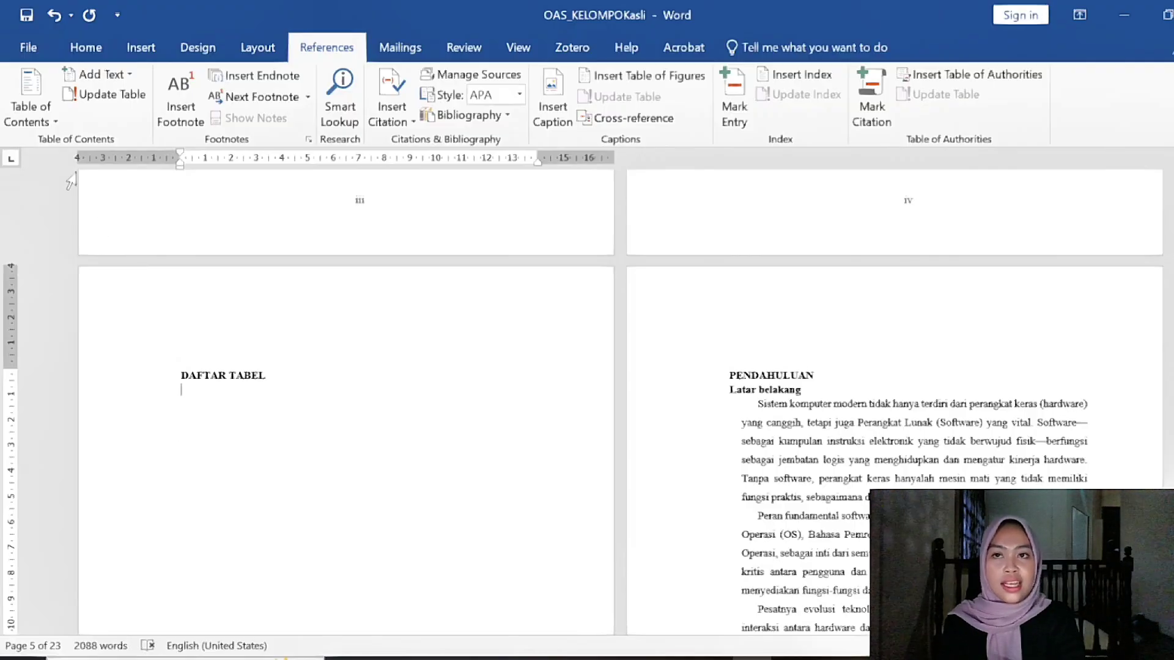
{"action": "left_click", "coordinate": [670, 80]}
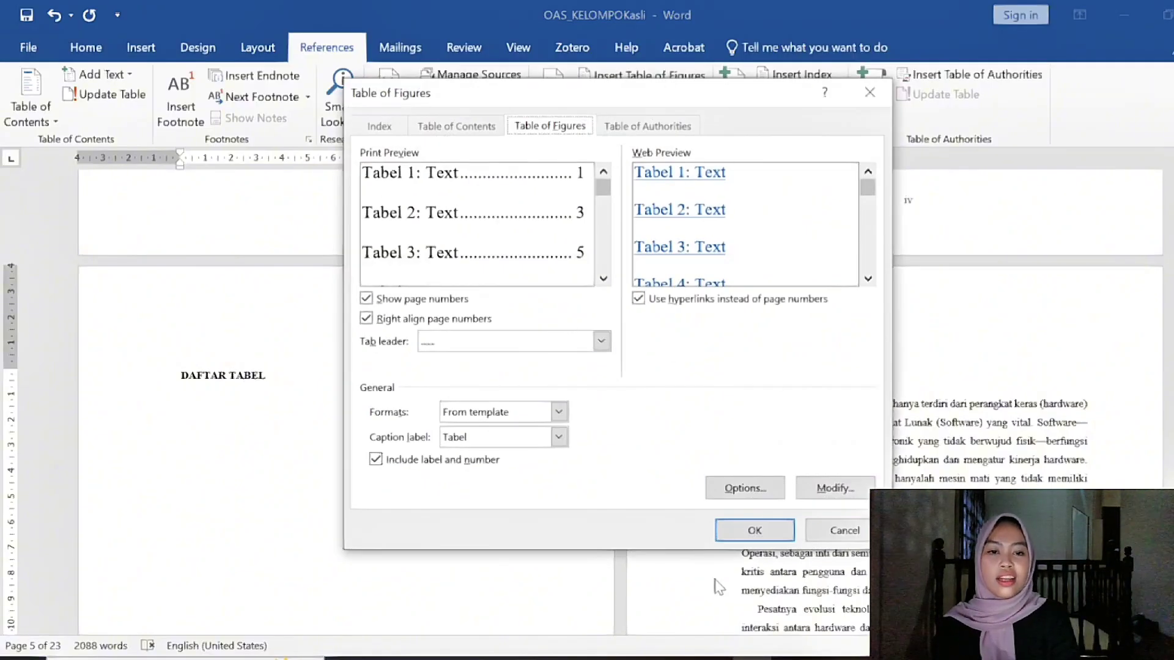
{"action": "left_click", "coordinate": [753, 530]}
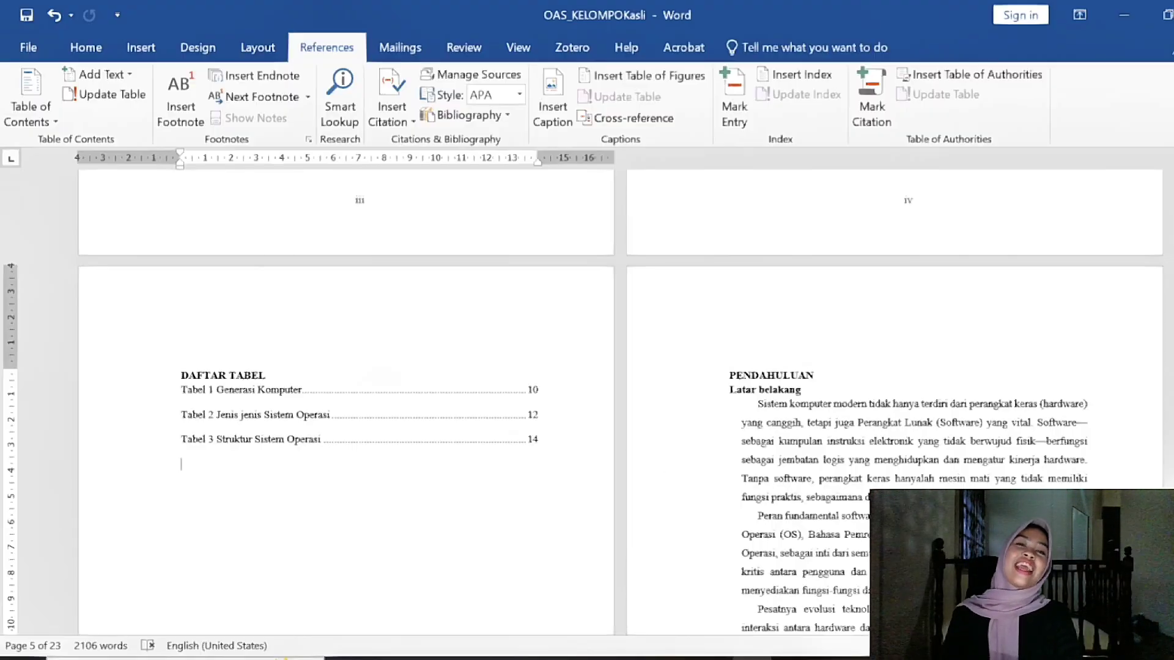
Step: Start a new citation source under the DAFTAR PUSTAKA heading, with Article in a Periodical as the source type
{"action": "scroll", "coordinate": [586, 415], "scroll_direction": "up", "scroll_amount": 10}
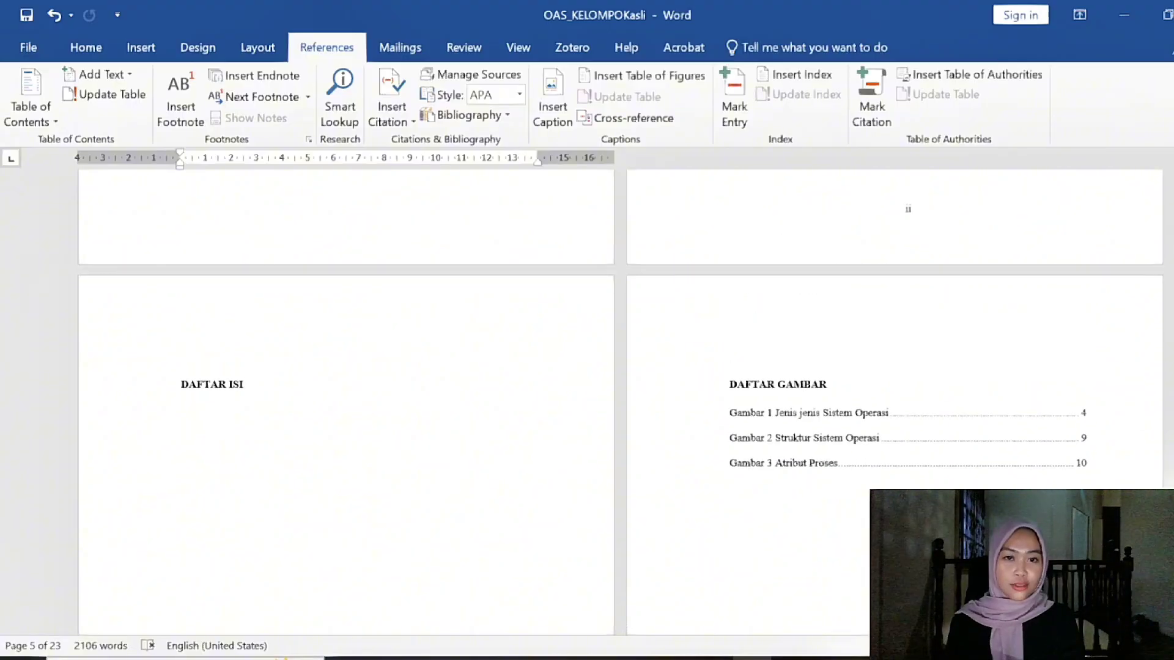
{"action": "scroll", "coordinate": [359, 522], "scroll_direction": "down", "scroll_amount": 15}
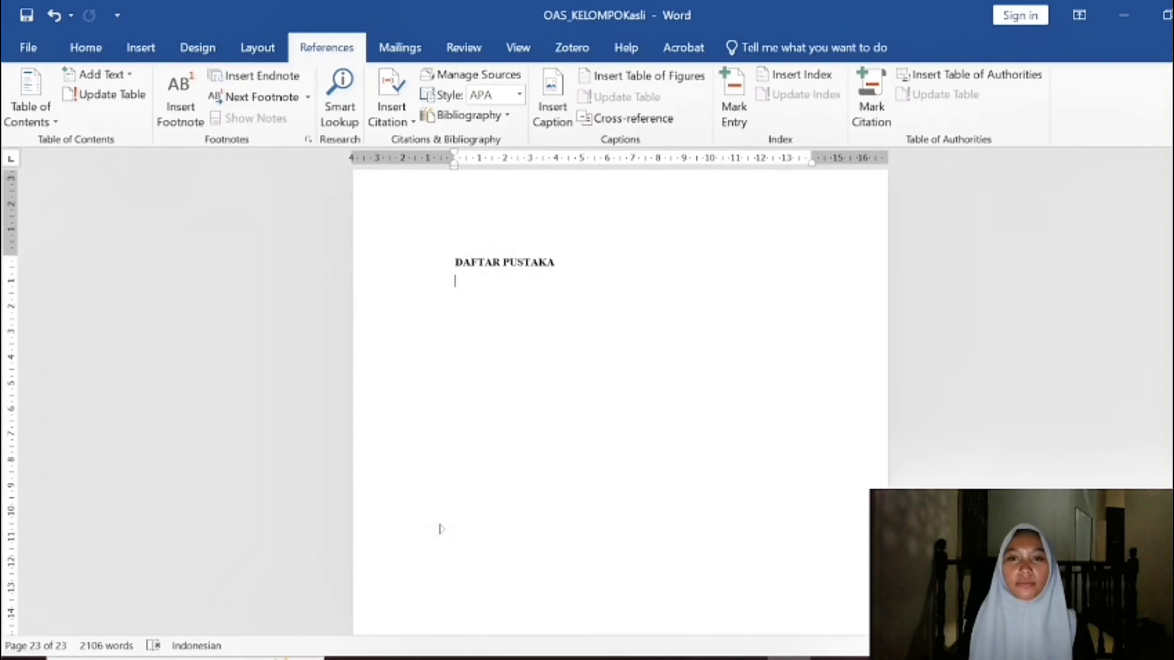
{"action": "left_click", "coordinate": [66, 44]}
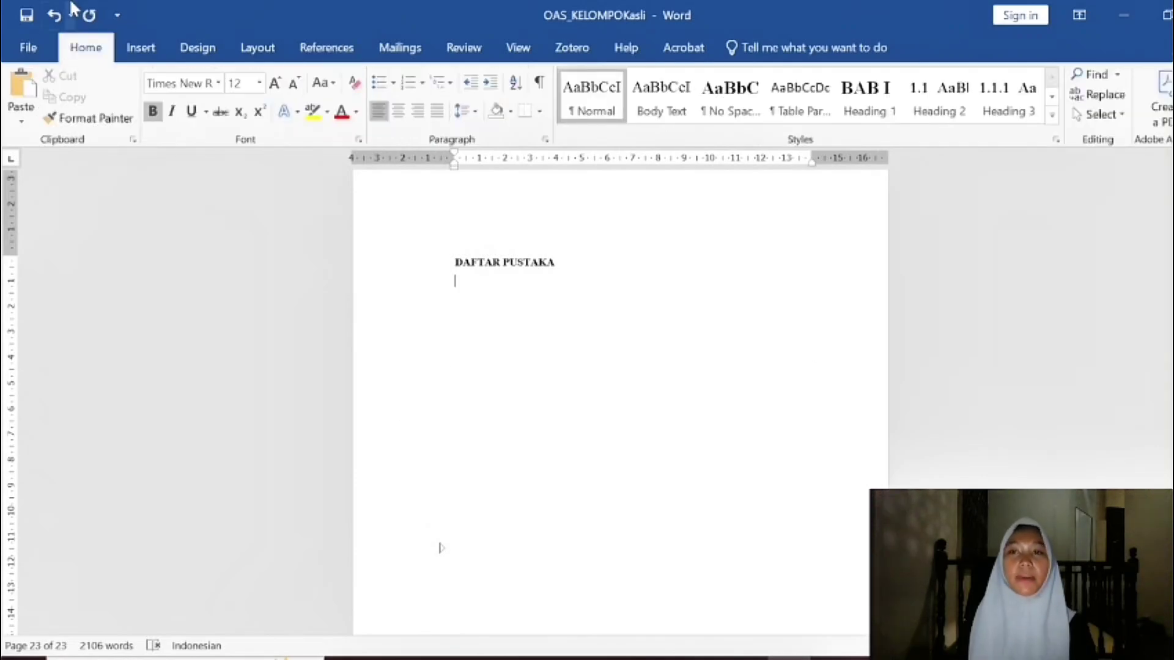
{"action": "left_click", "coordinate": [315, 54]}
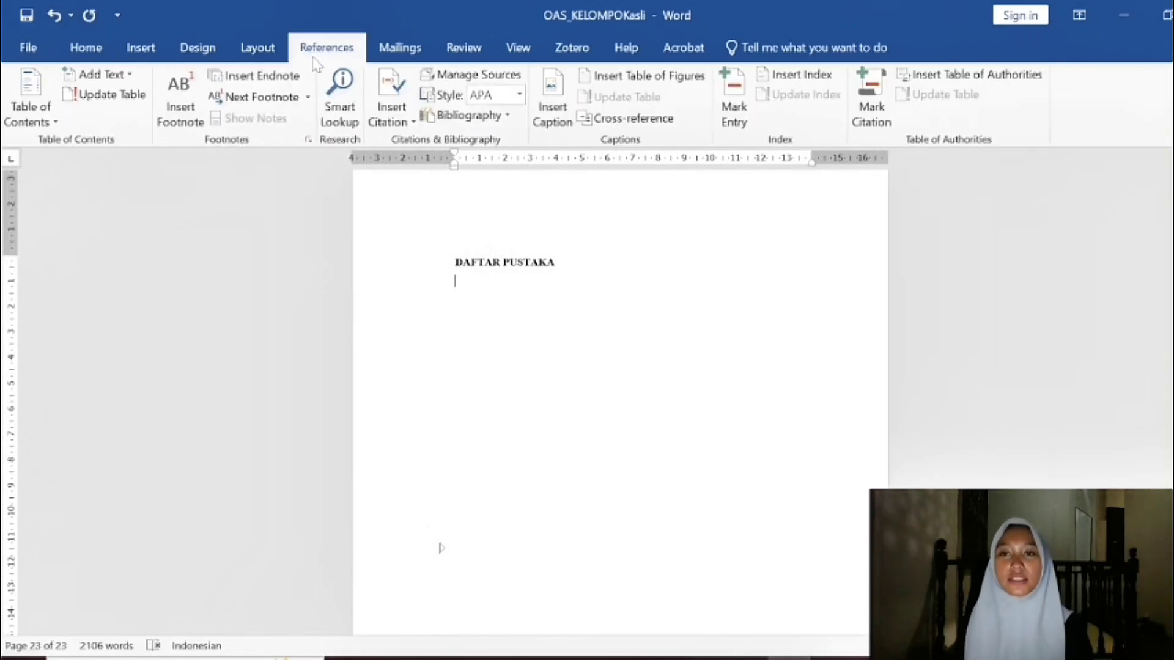
{"action": "left_click", "coordinate": [401, 122]}
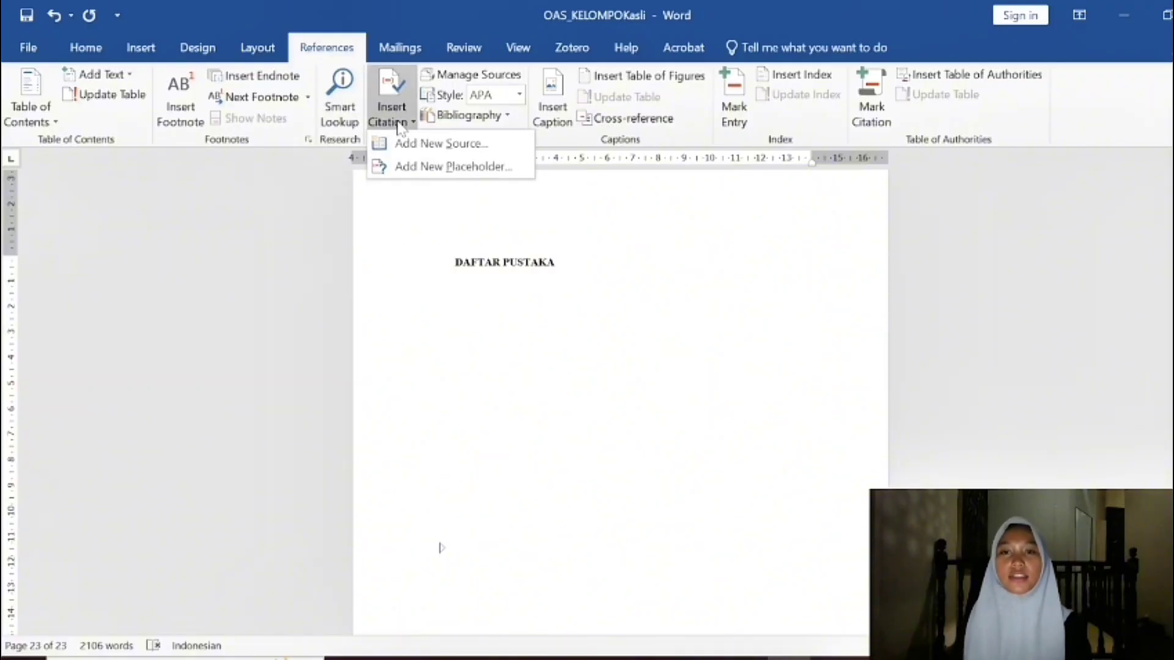
{"action": "left_click", "coordinate": [427, 150]}
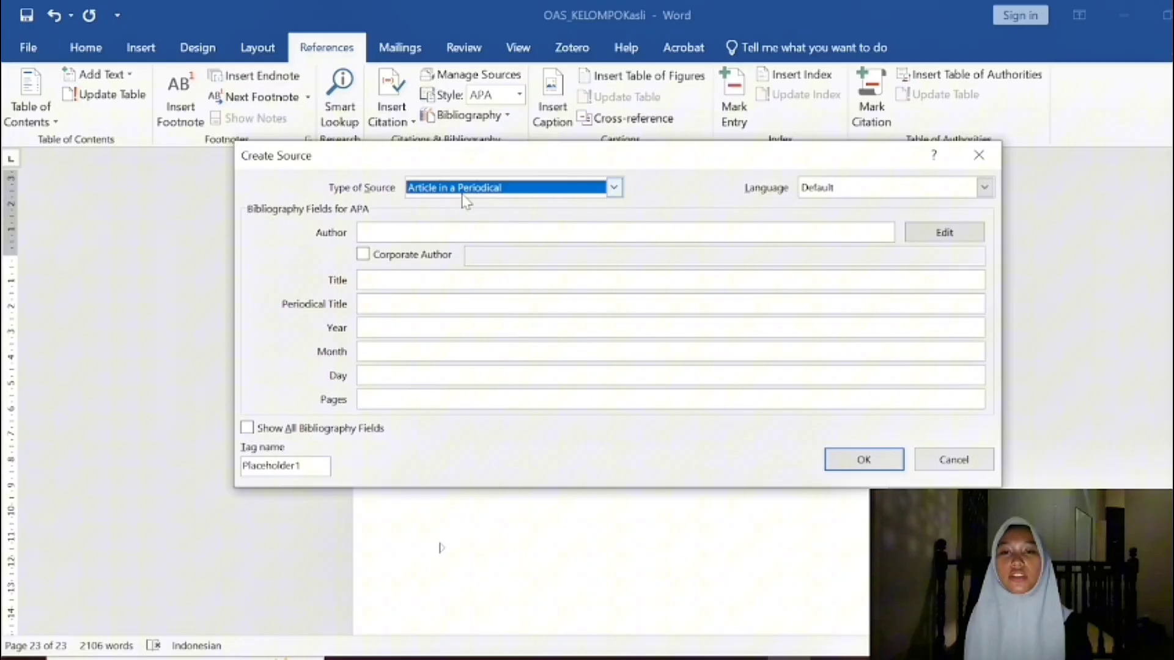
{"action": "left_click", "coordinate": [613, 188]}
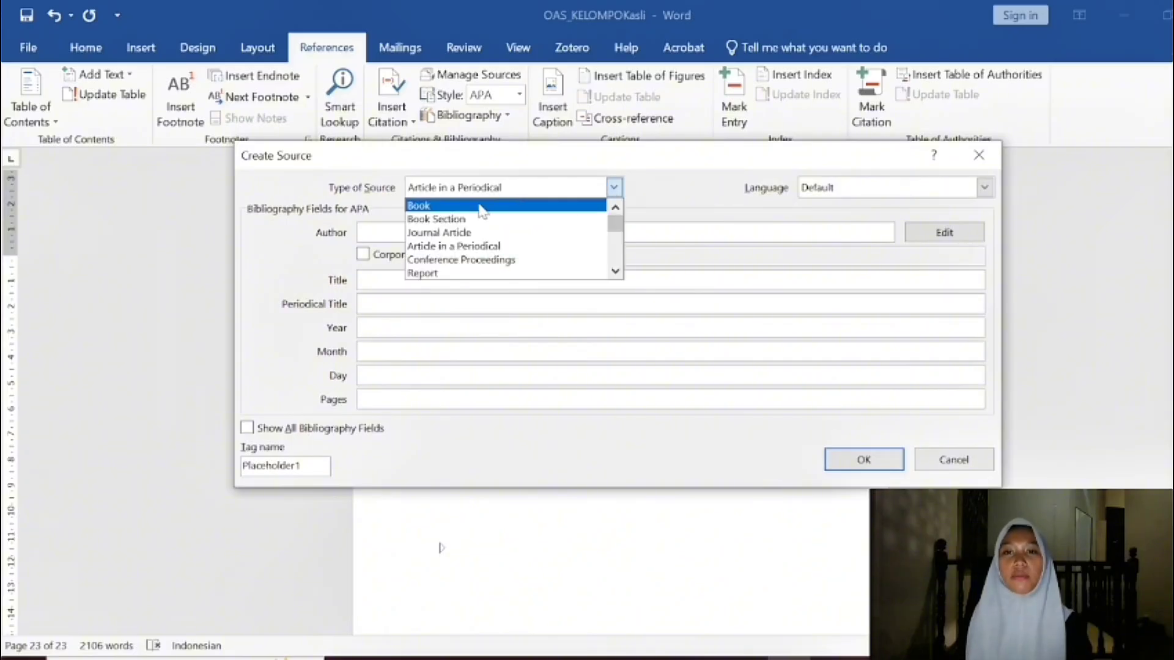
{"action": "left_click", "coordinate": [456, 247]}
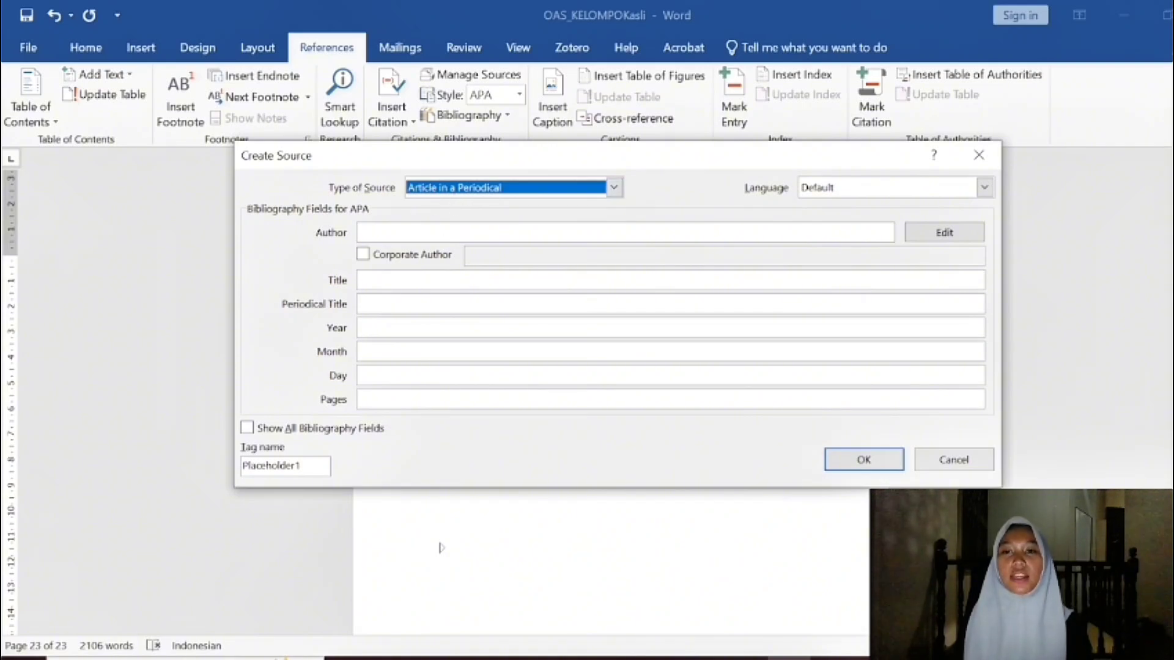
Step: Enter the author's name for the new periodical article source
{"action": "key", "text": "Tab"}
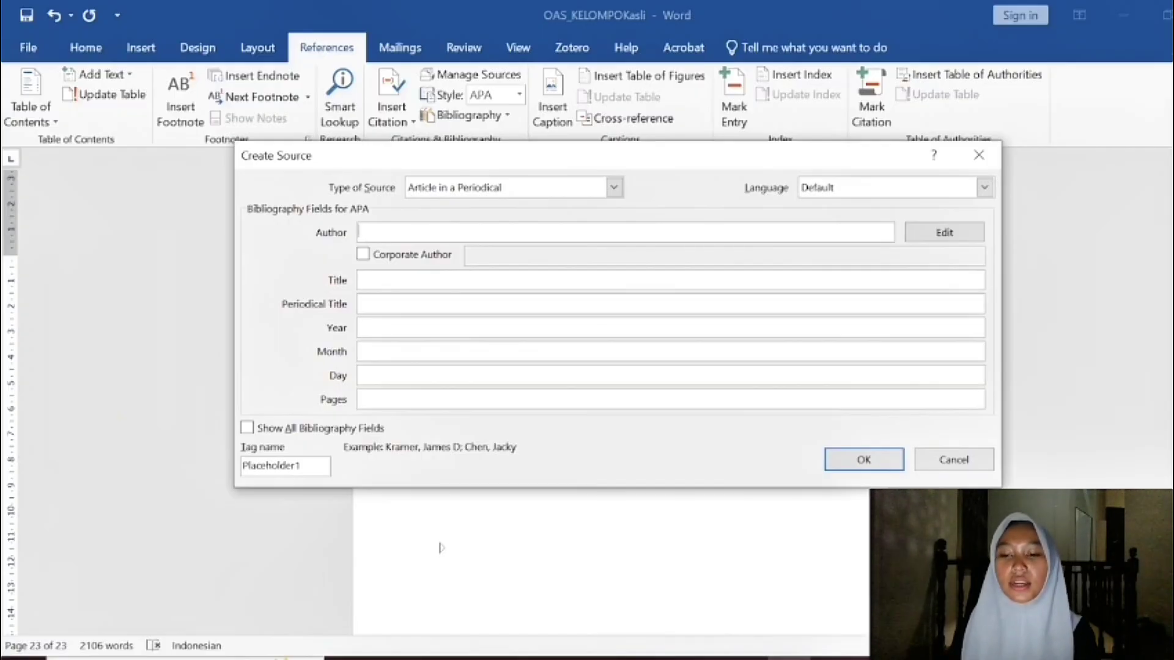
{"action": "type", "text": "adini"}
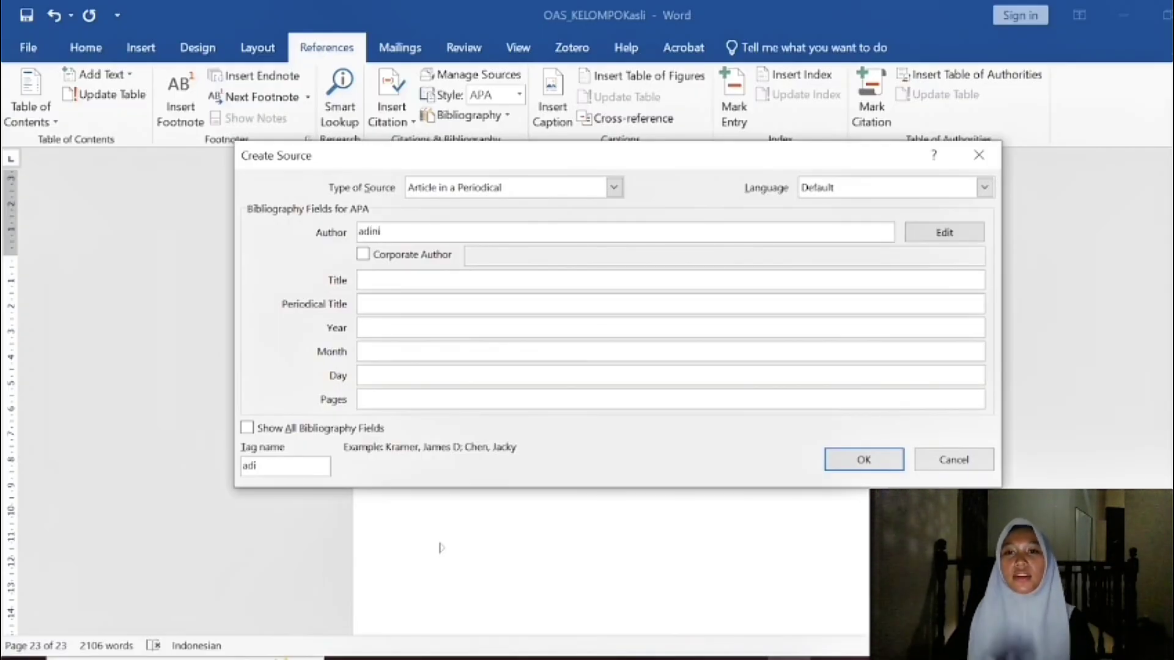
{"action": "key", "text": "BackSpace"}
{"action": "key", "text": "BackSpace"}
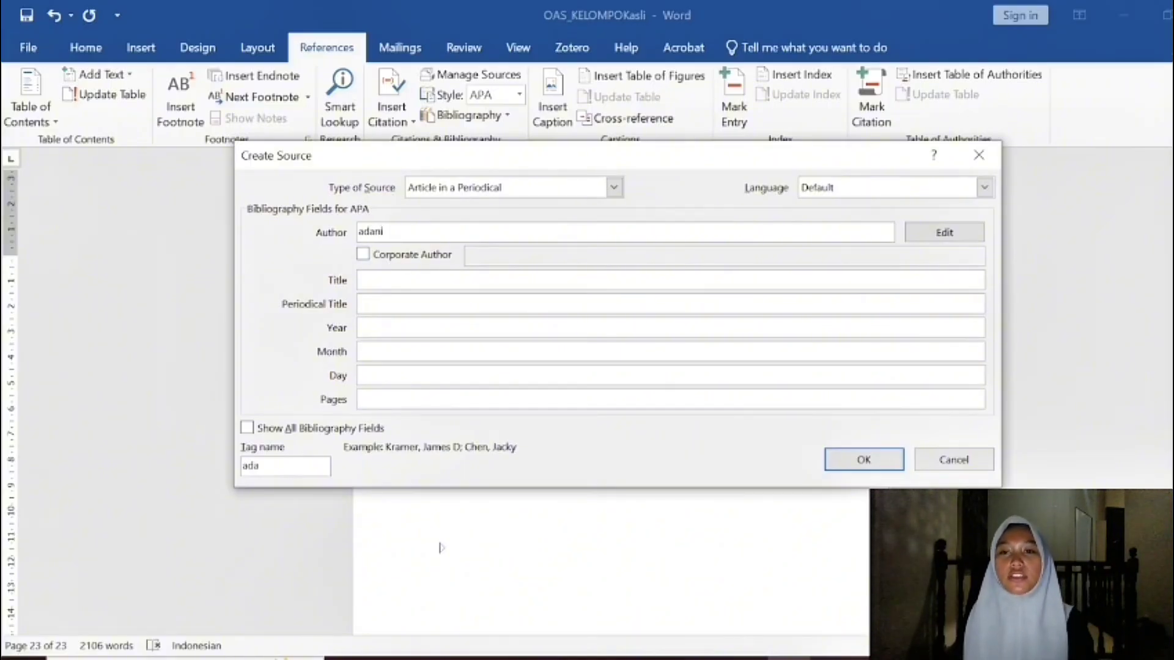
Step: Enter "mengenal apa itu sistem opersi dan pemanfaatannya" as the title of the periodical article source
{"action": "key", "text": "Tab"}
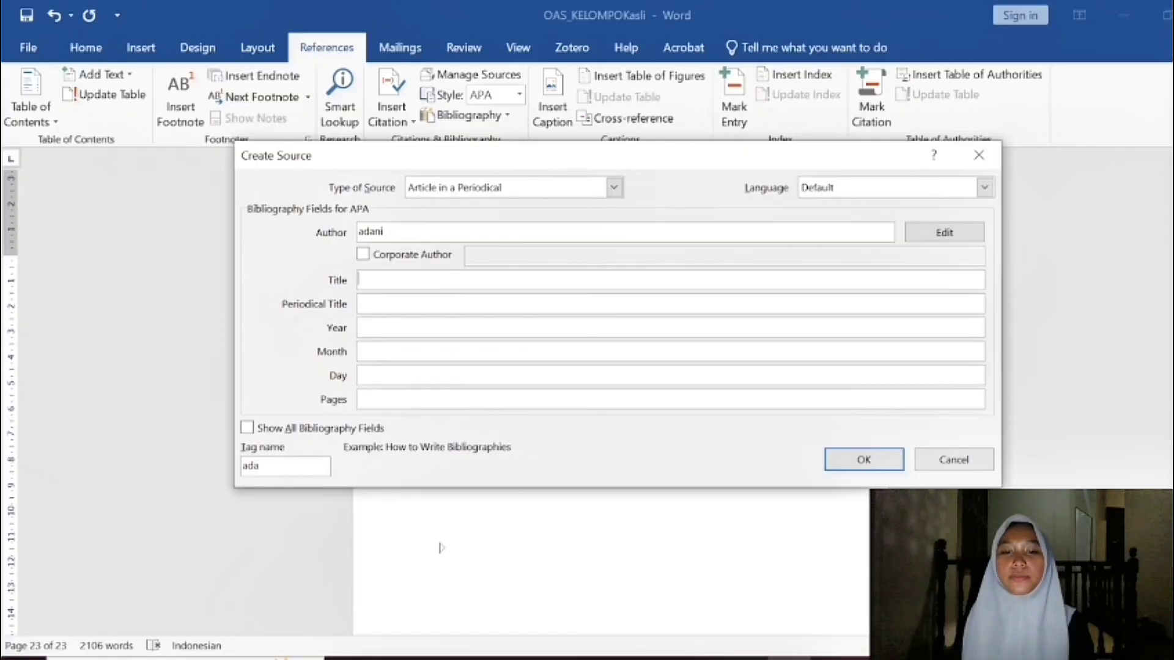
{"action": "type", "text": "p"}
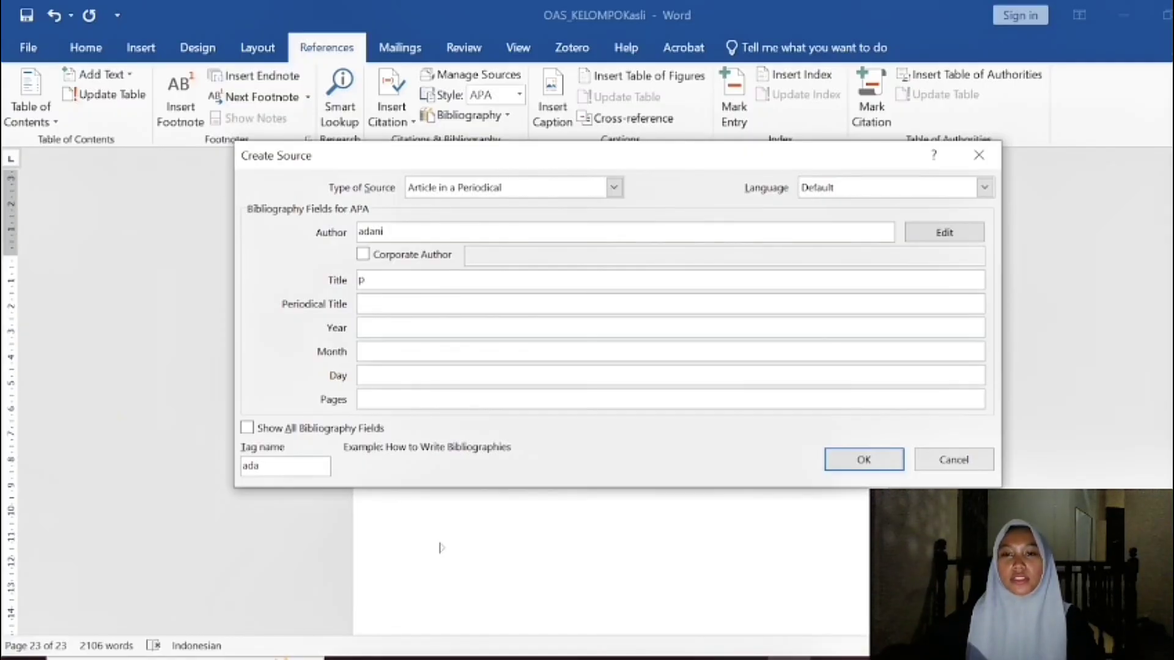
{"action": "type", "text": "eng"}
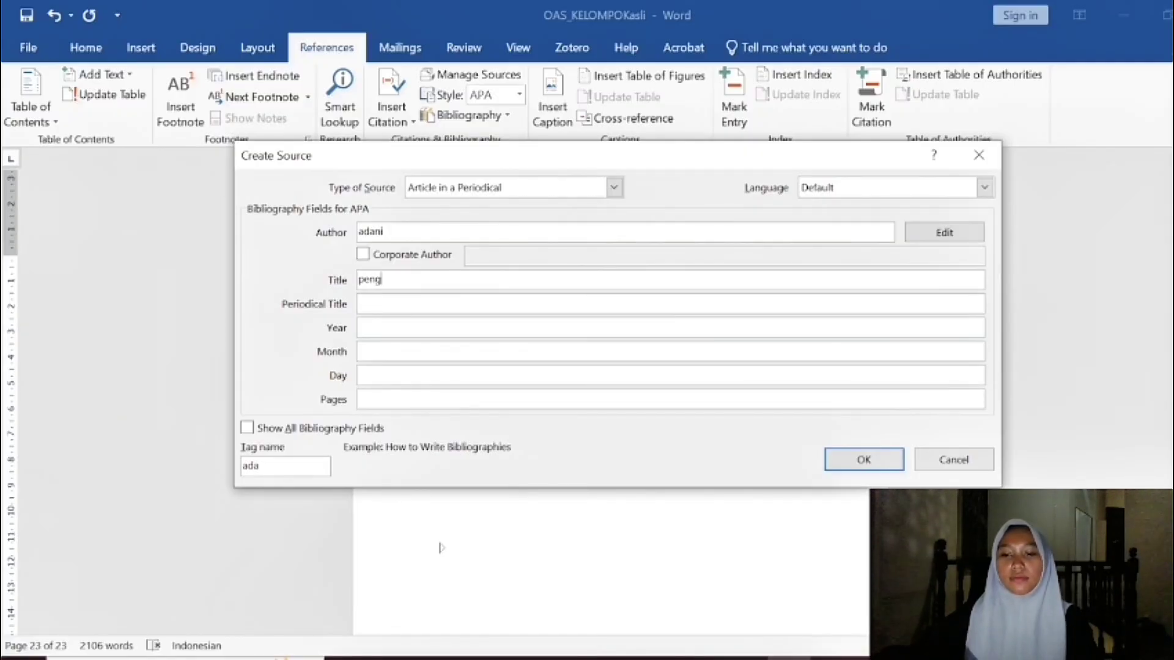
{"action": "type", "text": "enal"}
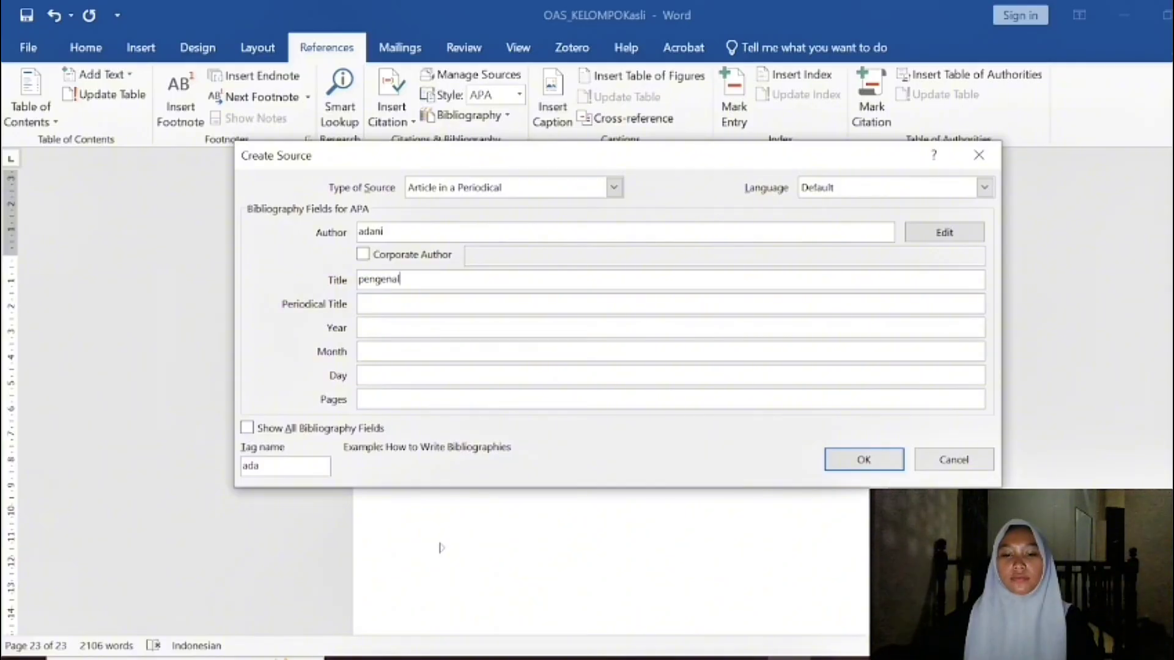
{"action": "key", "text": "BackSpace"}
{"action": "key", "text": "BackSpace"}
{"action": "key", "text": "BackSpace"}
{"action": "key", "text": "BackSpace"}
{"action": "key", "text": "BackSpace"}
{"action": "key", "text": "BackSpace"}
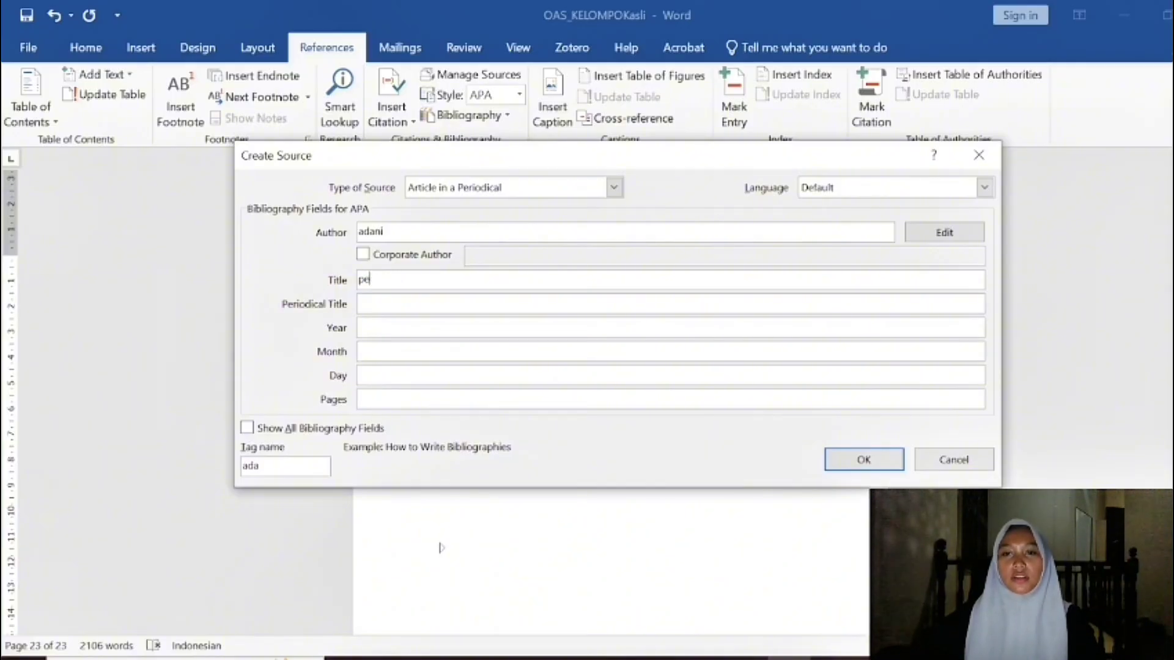
{"action": "type", "text": "mengena"}
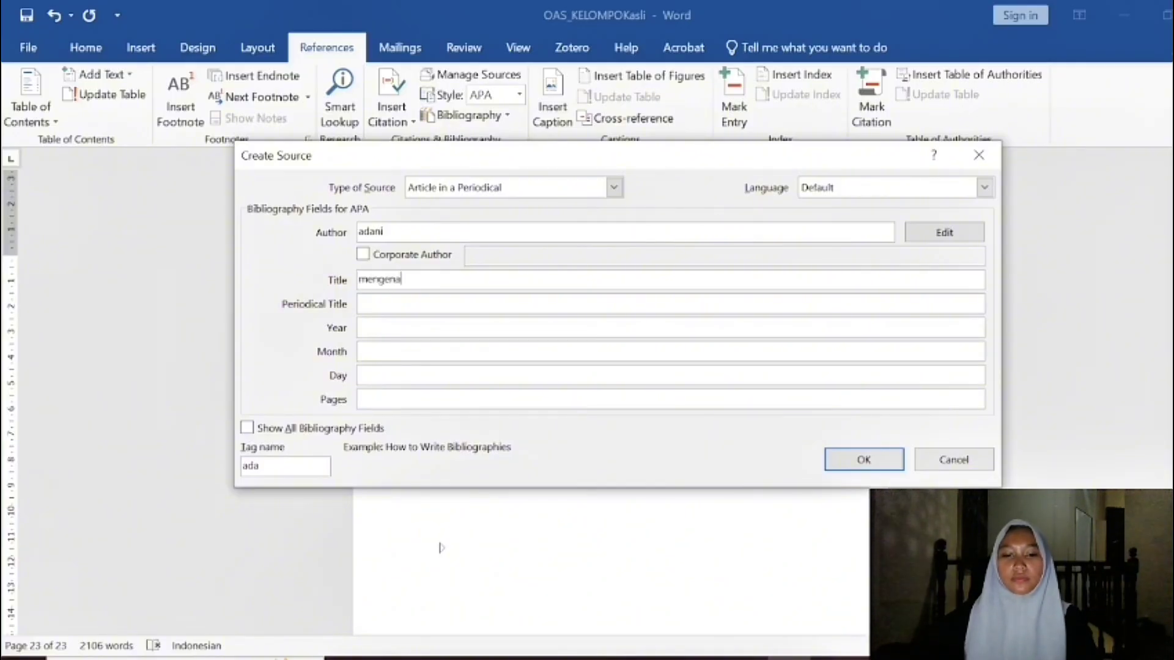
{"action": "type", "text": "l apa i"}
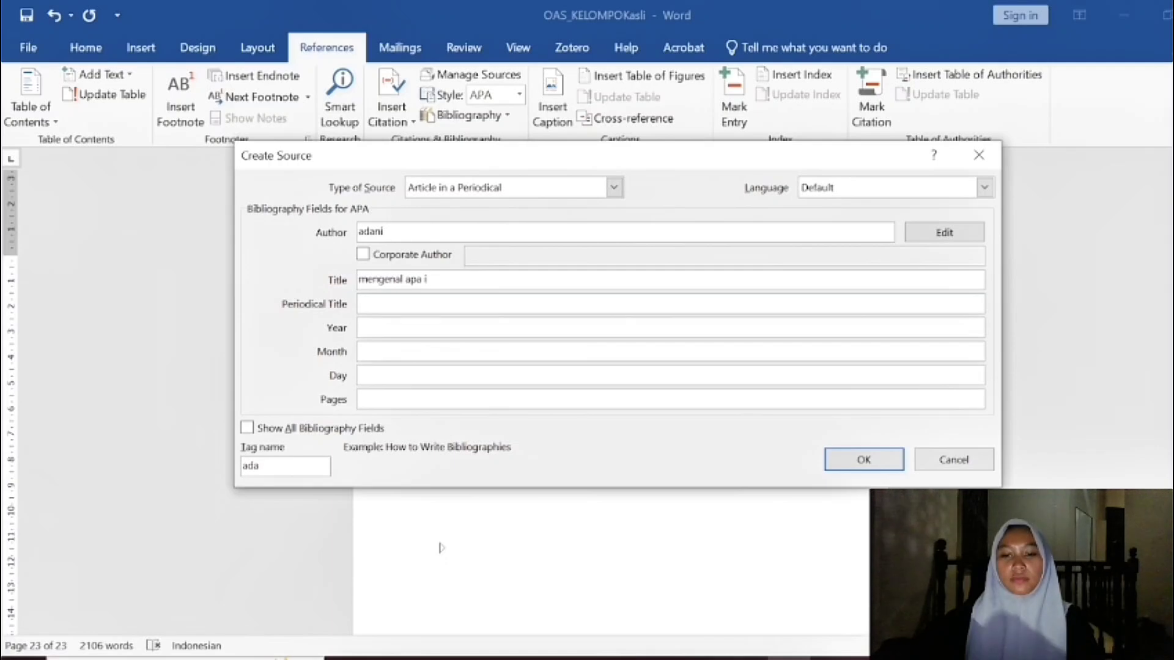
{"action": "type", "text": "tu sist"}
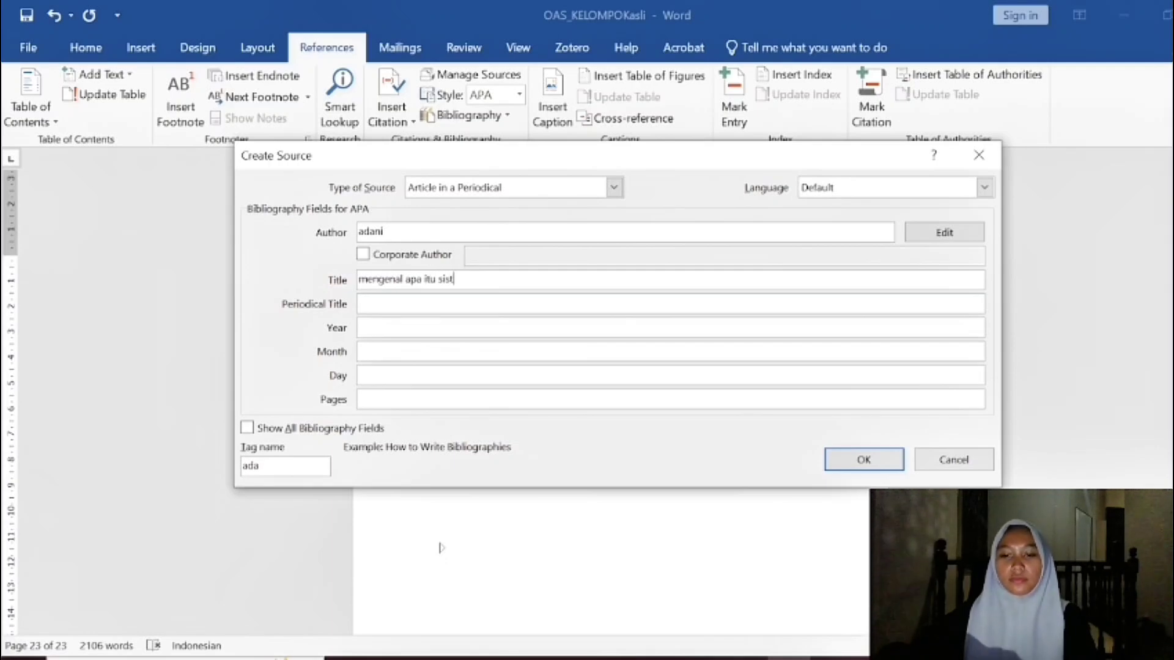
{"action": "type", "text": "em oper"}
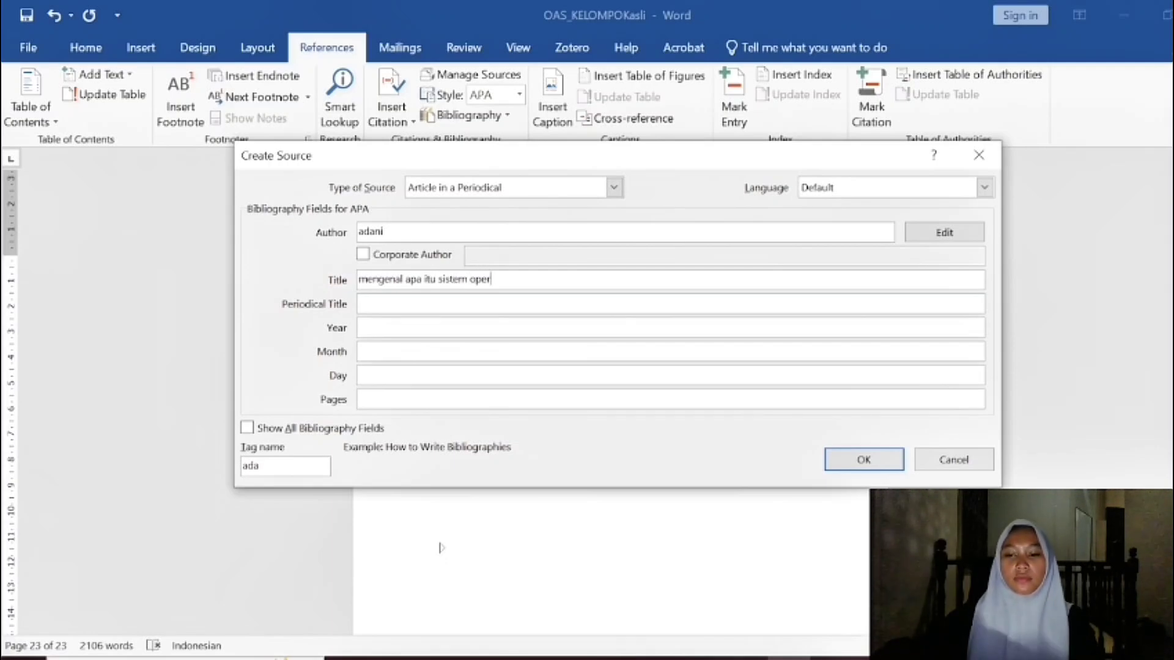
{"action": "type", "text": "asi dan p"}
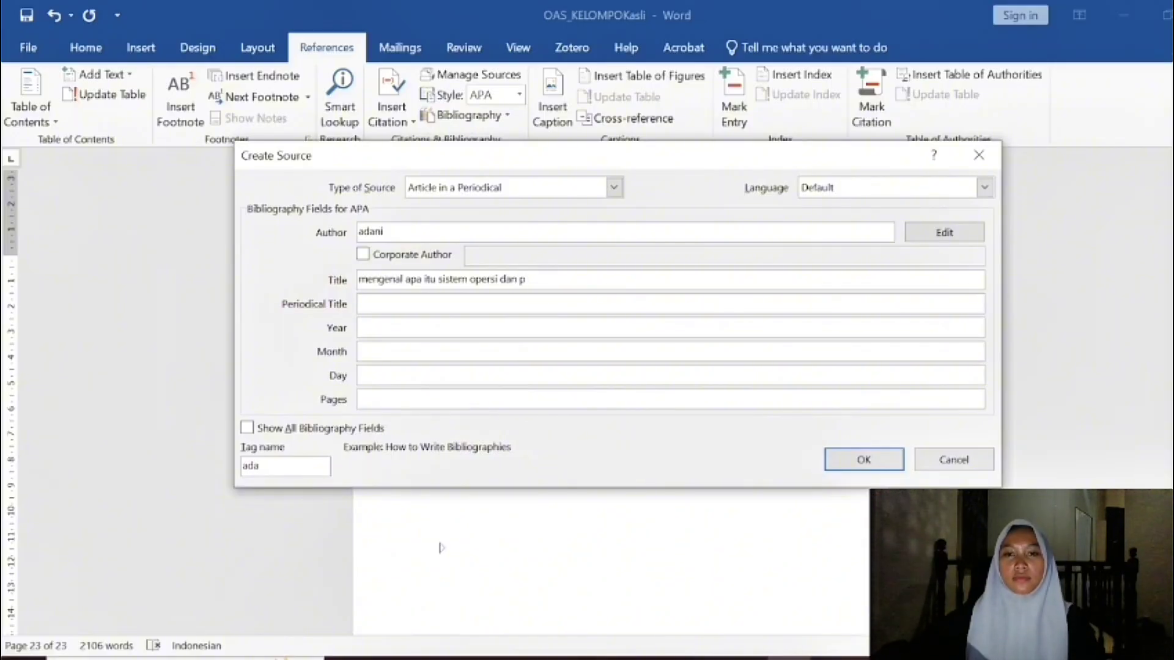
{"action": "type", "text": "eman"}
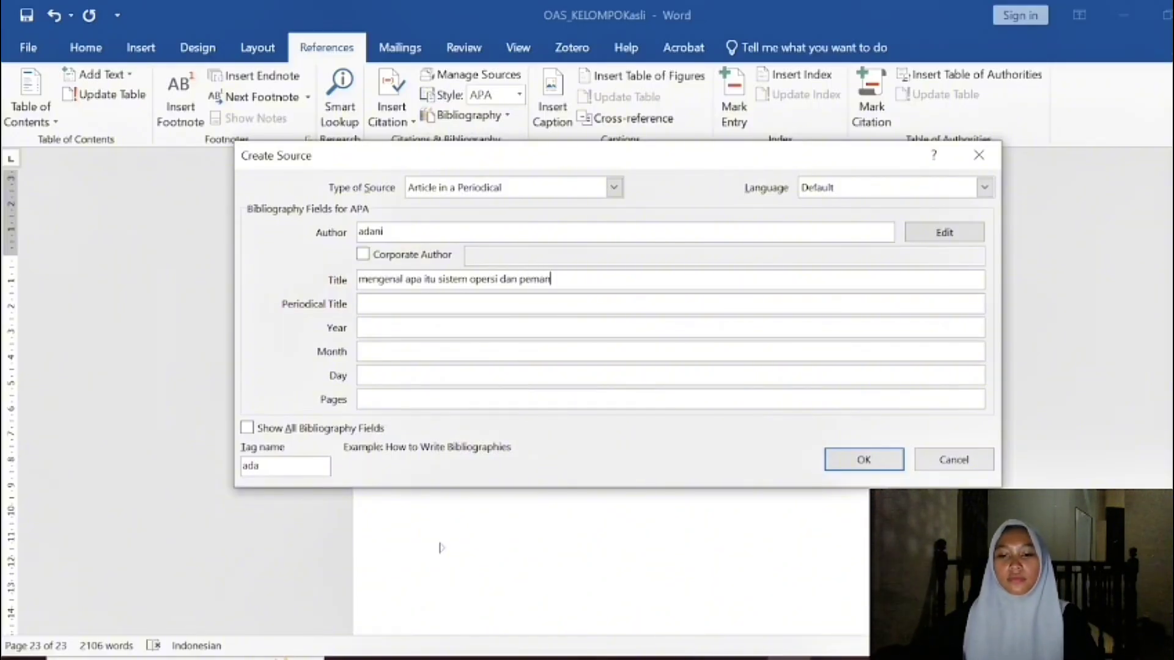
{"action": "type", "text": "faatannya"}
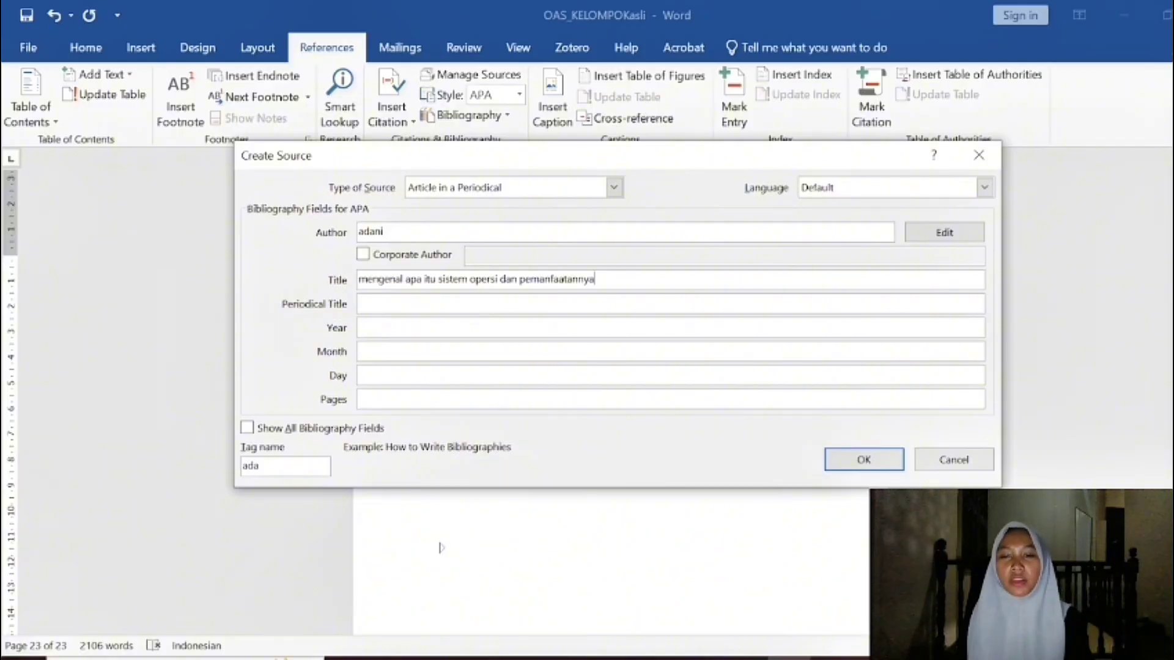
Step: Set the source's year to 2025, month to mei and day to rabu, and save the source
{"action": "key", "text": "Tab"}
{"action": "key", "text": "Tab"}
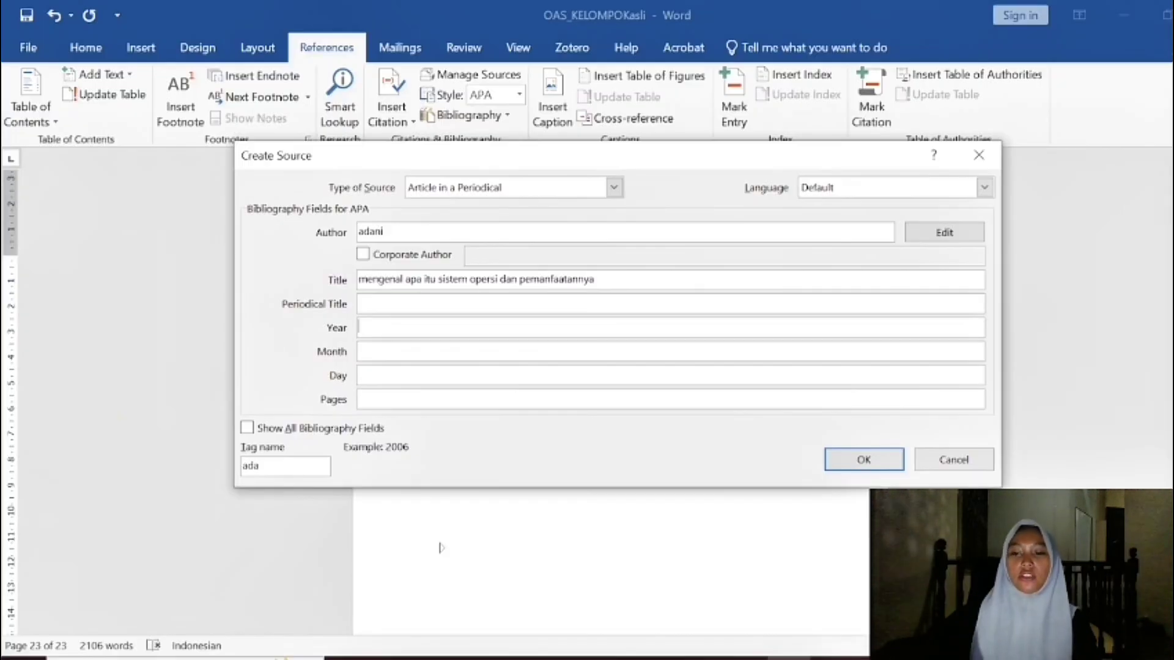
{"action": "type", "text": "2025"}
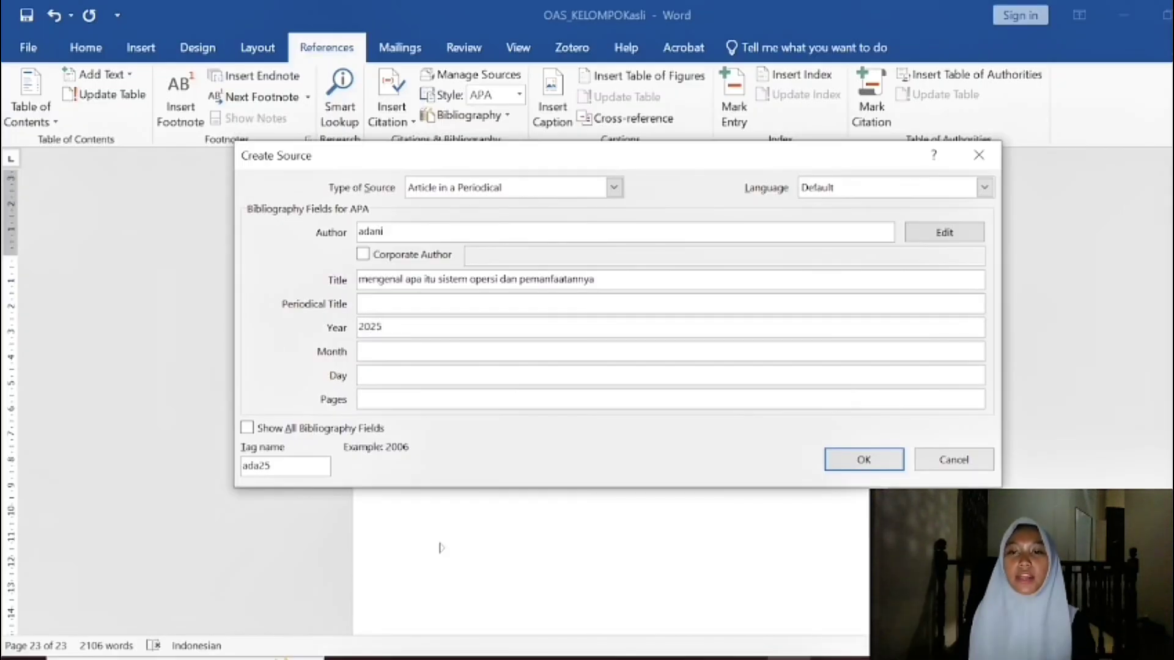
{"action": "key", "text": "Tab"}
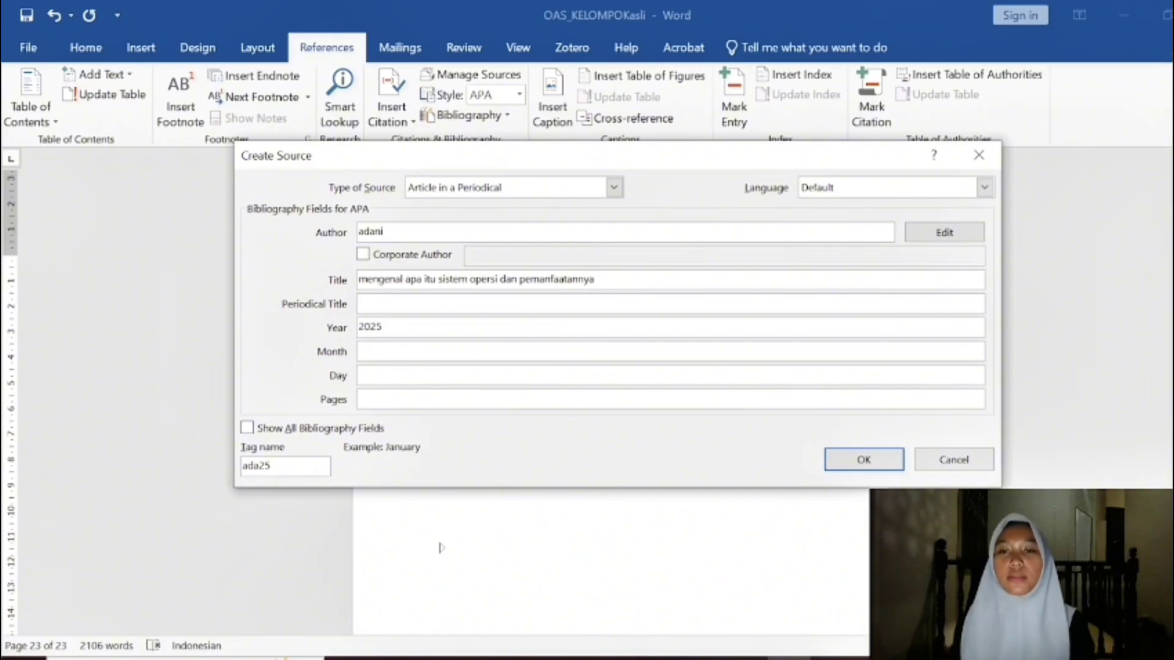
{"action": "type", "text": "mei"}
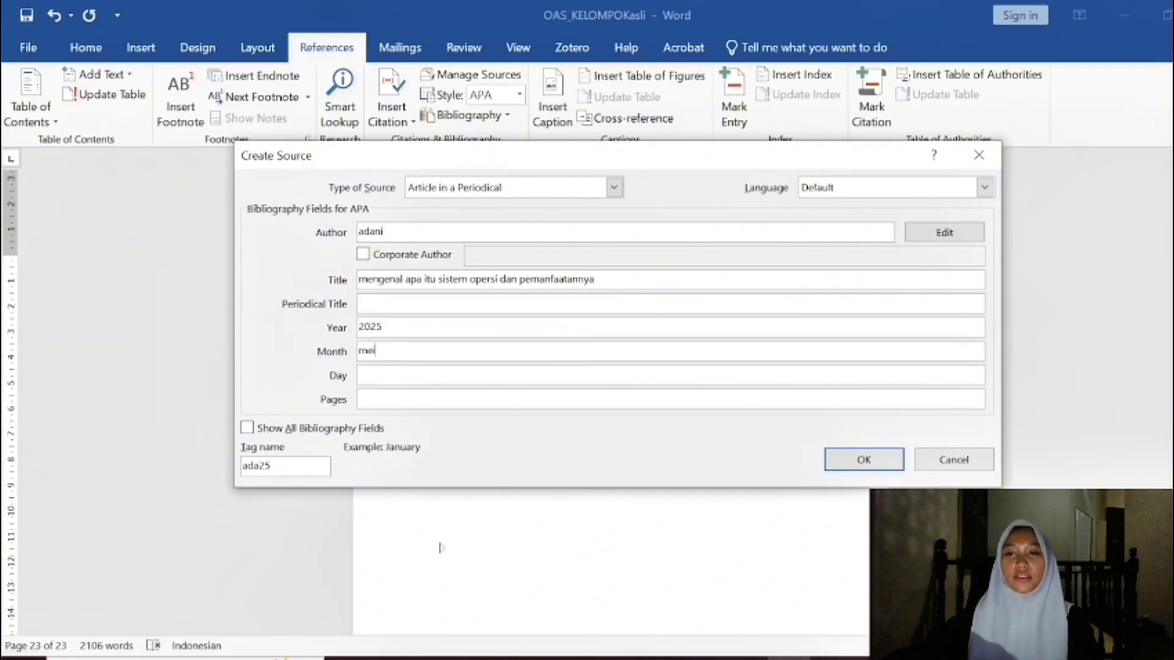
{"action": "key", "text": "Tab"}
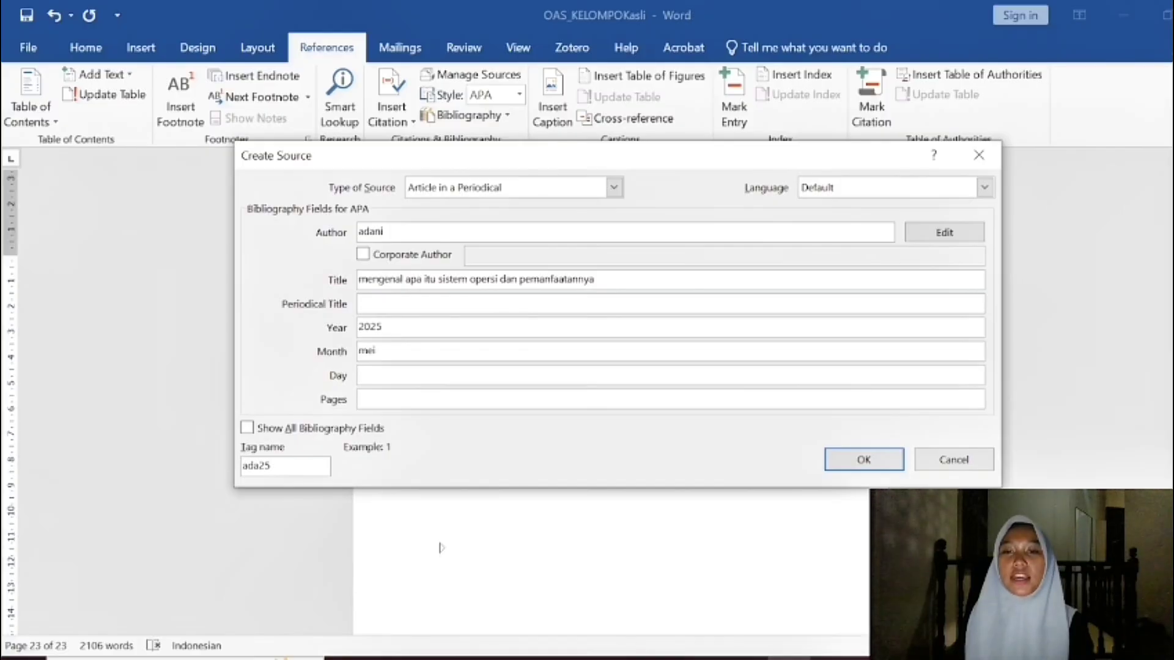
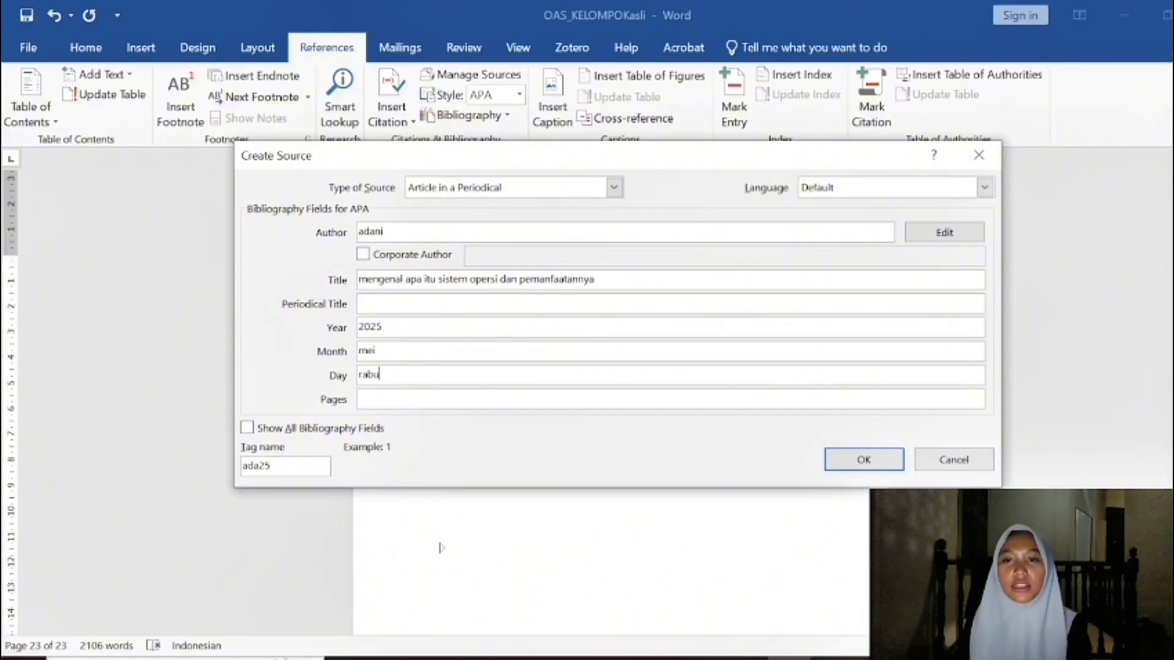
{"action": "left_click", "coordinate": [842, 466]}
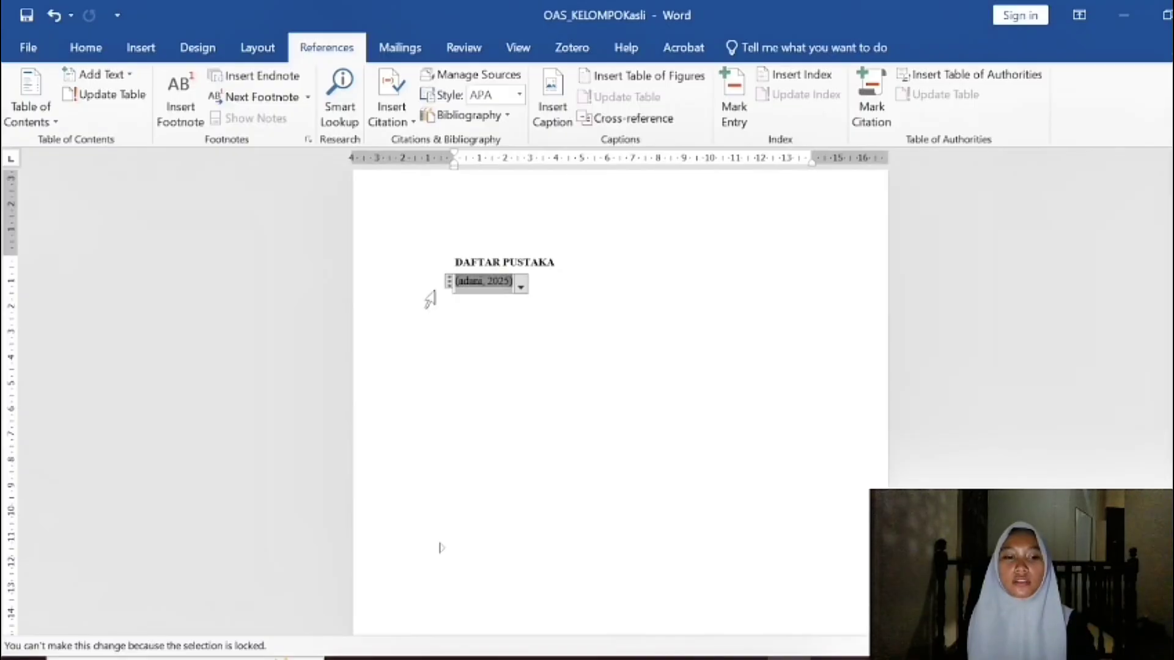
Step: Replace the in-text citation under the DAFTAR PUSTAKA heading with a built-in References bibliography
{"action": "left_click", "coordinate": [539, 285]}
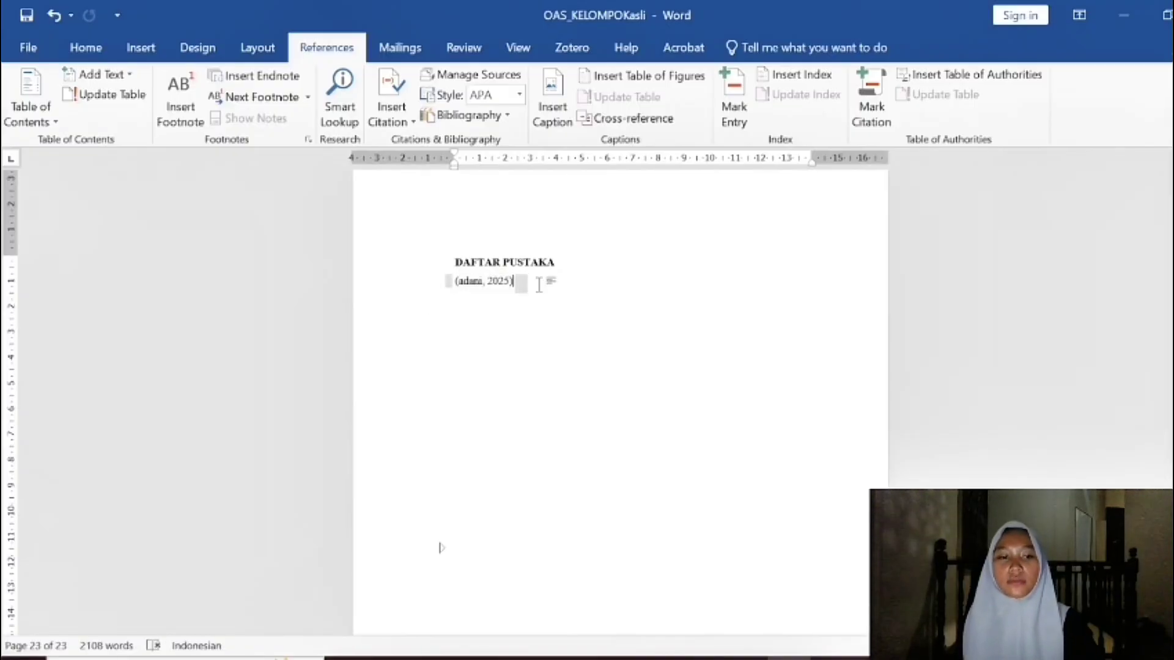
{"action": "key", "text": "BackSpace"}
{"action": "key", "text": "BackSpace"}
{"action": "key", "text": "BackSpace"}
{"action": "left_click", "coordinate": [489, 115]}
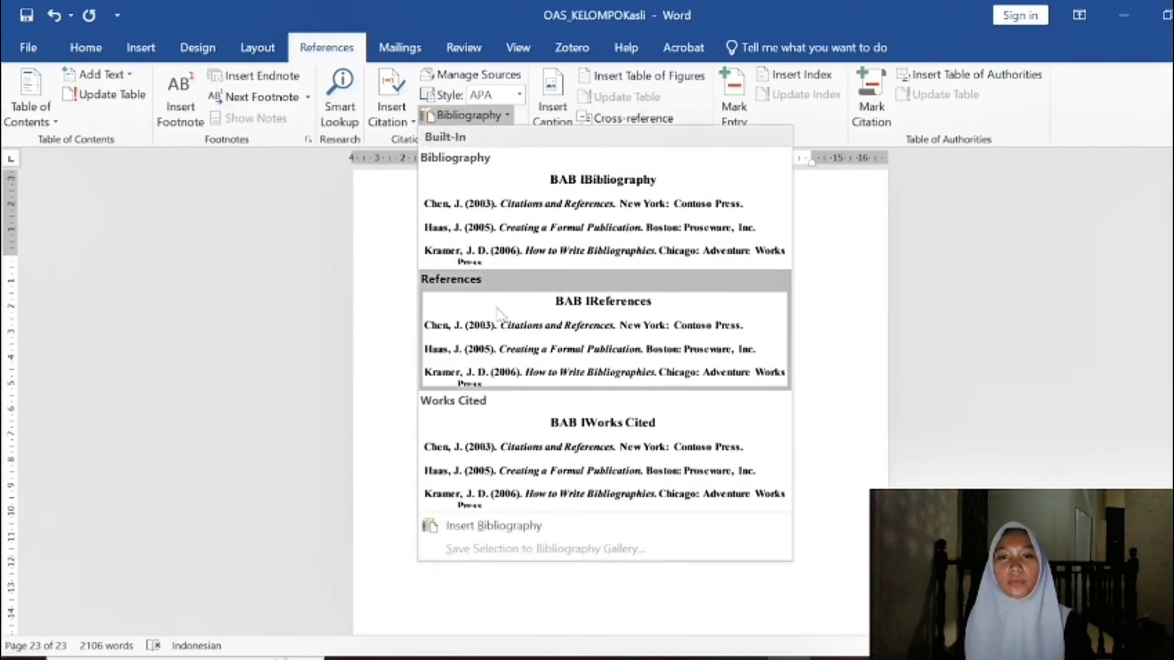
{"action": "left_click", "coordinate": [503, 335]}
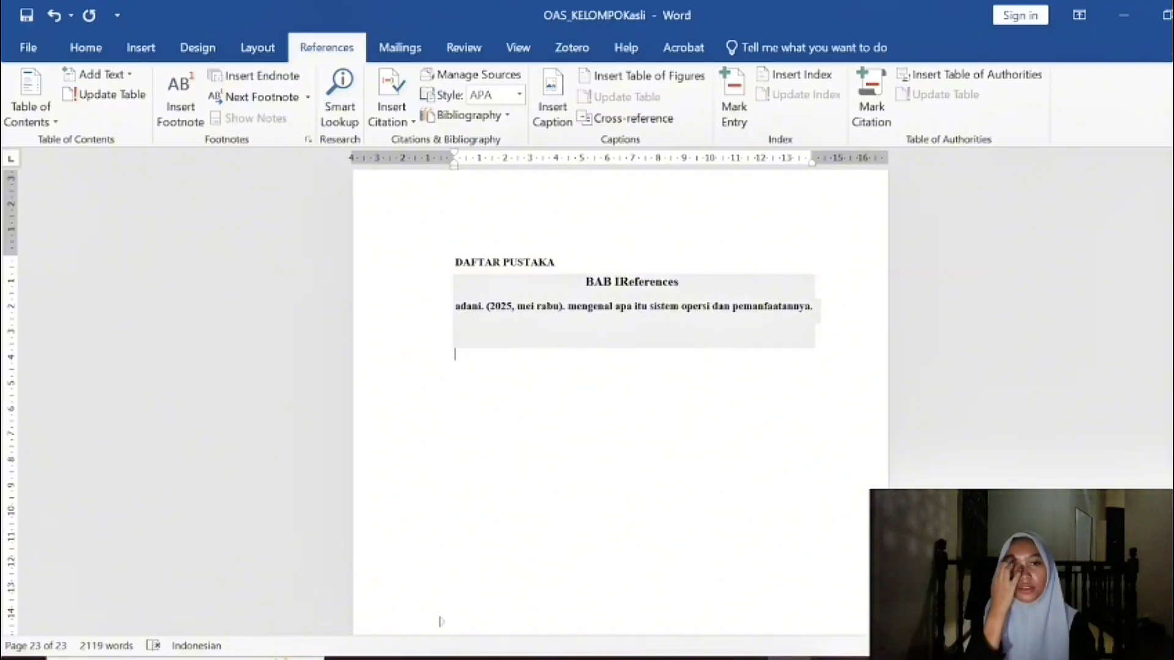
Step: Delete the "BAB IReferences" heading text from the inserted bibliography block
{"action": "key", "text": "BackSpace"}
{"action": "key", "text": "BackSpace"}
{"action": "key", "text": "BackSpace"}
{"action": "key", "text": "BackSpace"}
{"action": "key", "text": "BackSpace"}
{"action": "key", "text": "BackSpace"}
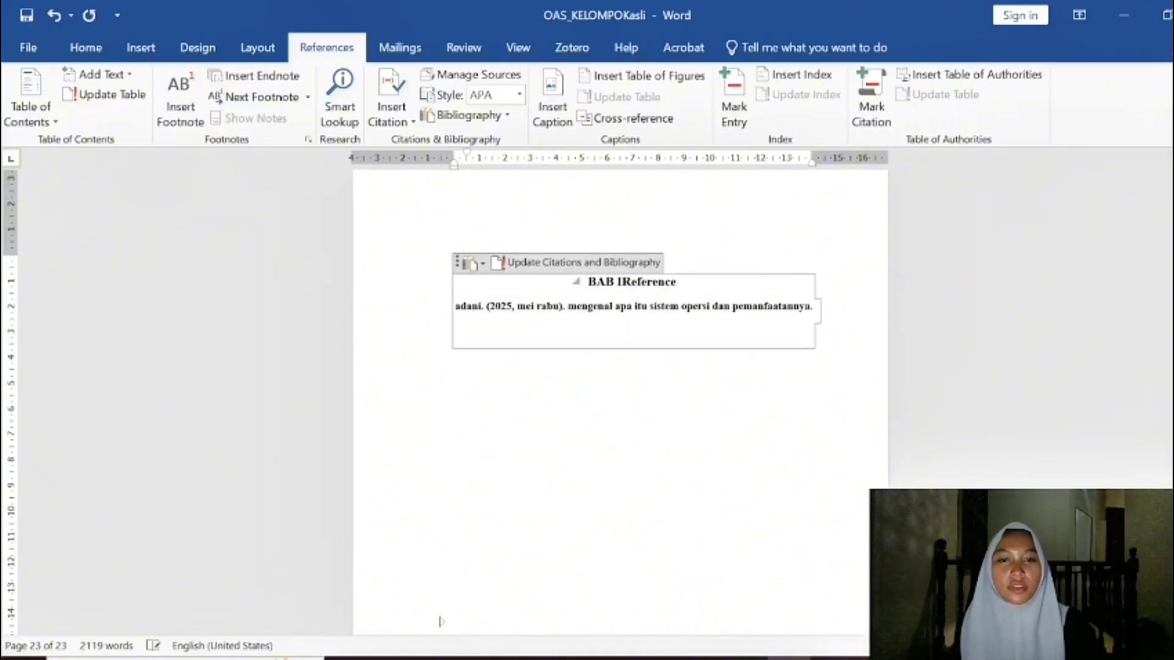
{"action": "key", "text": "BackSpace"}
{"action": "key", "text": "BackSpace"}
{"action": "key", "text": "BackSpace"}
{"action": "key", "text": "BackSpace"}
{"action": "key", "text": "BackSpace"}
{"action": "key", "text": "BackSpace"}
{"action": "key", "text": "BackSpace"}
{"action": "key", "text": "BackSpace"}
{"action": "key", "text": "BackSpace"}
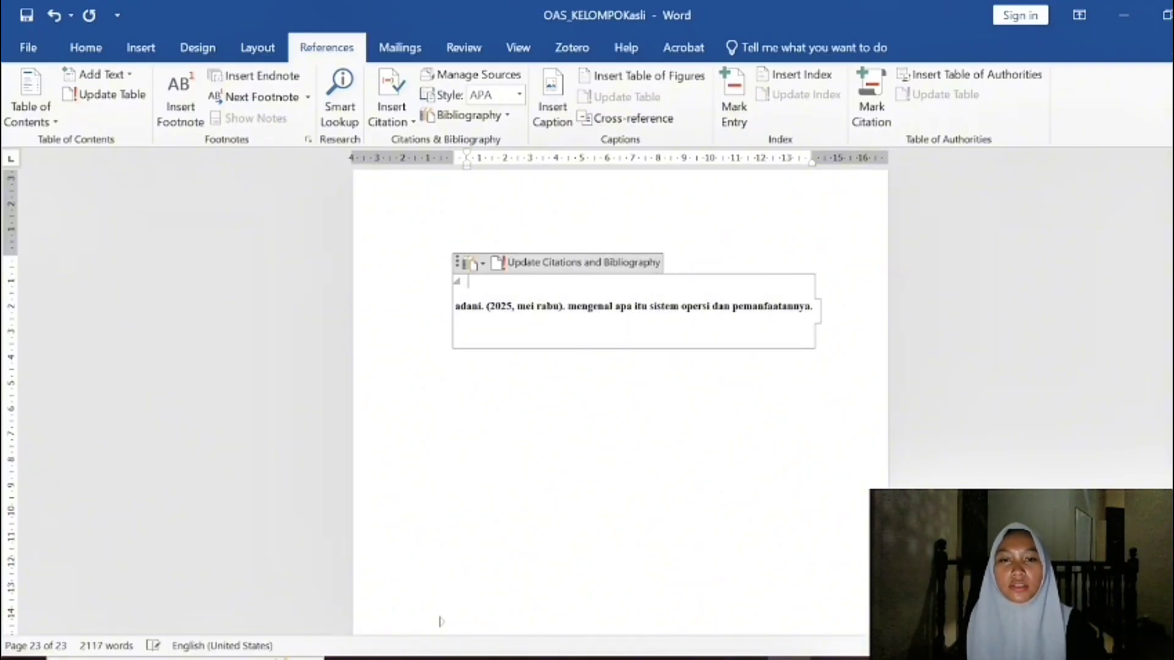
{"action": "left_click", "coordinate": [679, 262]}
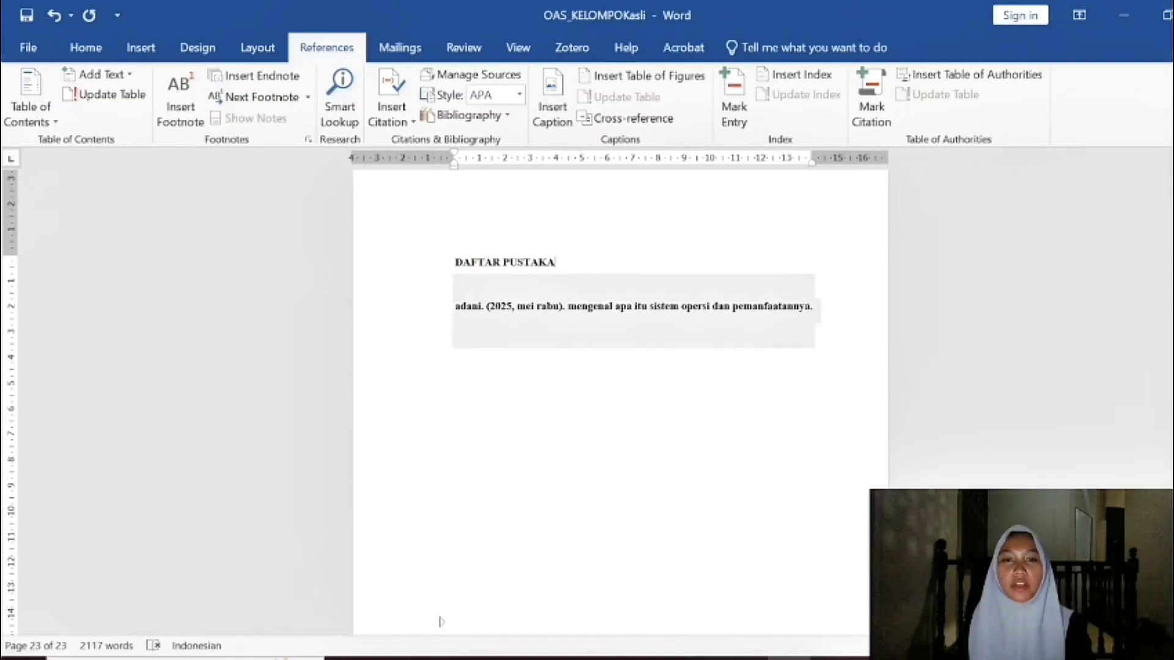
{"action": "key", "text": "Down"}
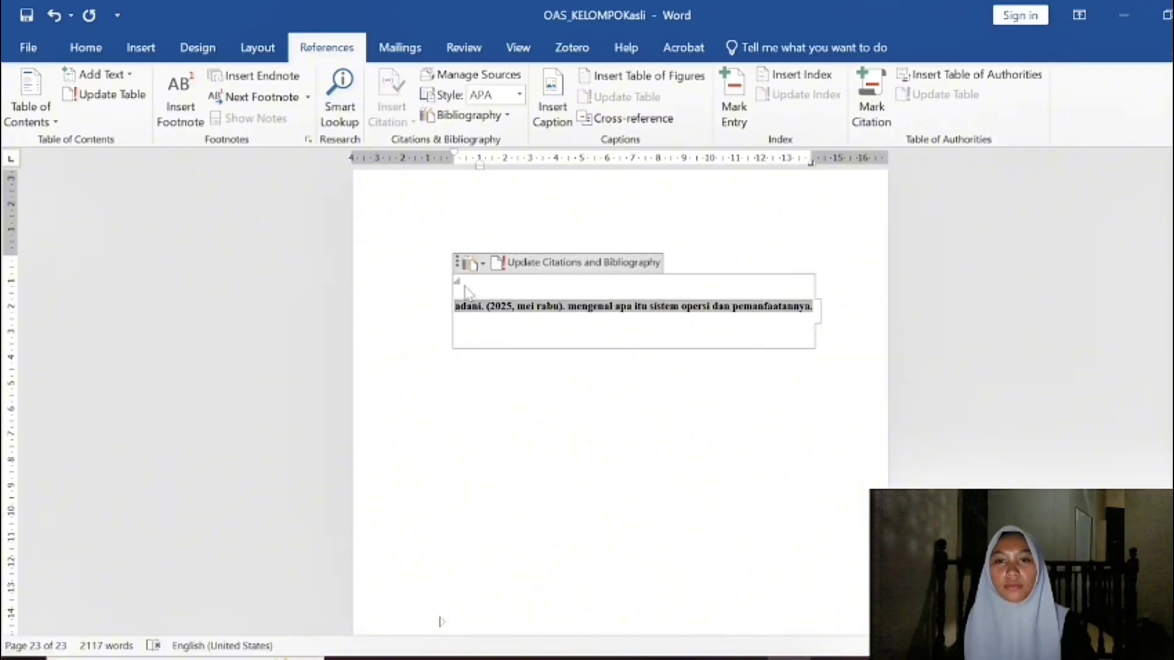
{"action": "left_click", "coordinate": [773, 280]}
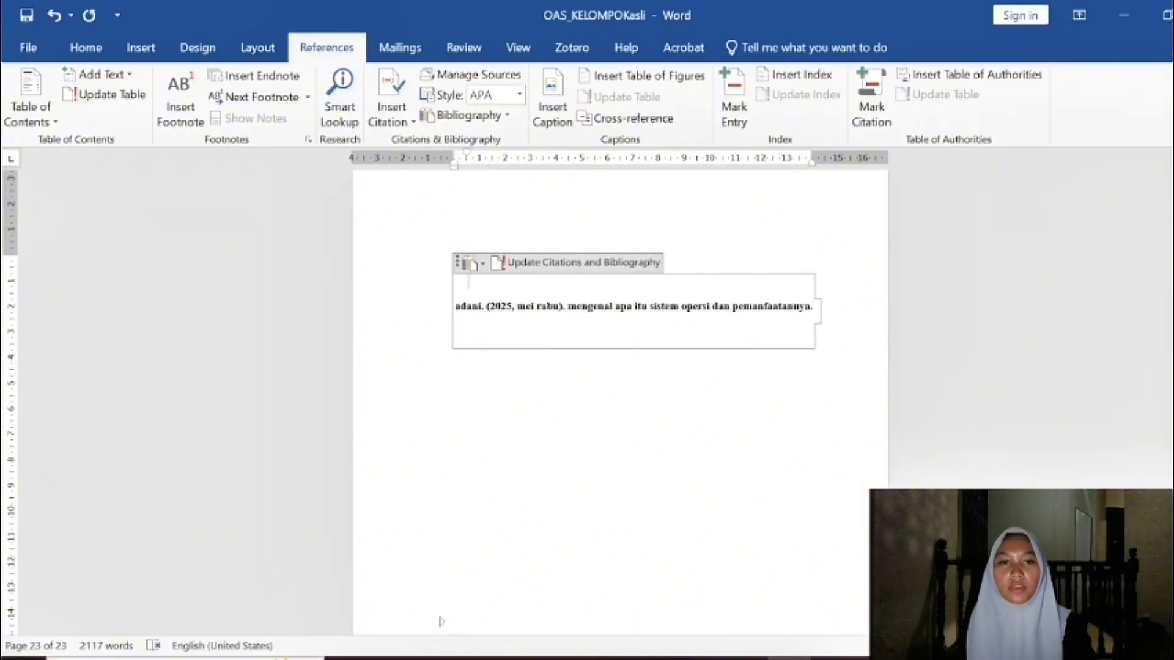
{"action": "left_click", "coordinate": [812, 306]}
{"action": "left_click", "coordinate": [764, 388]}
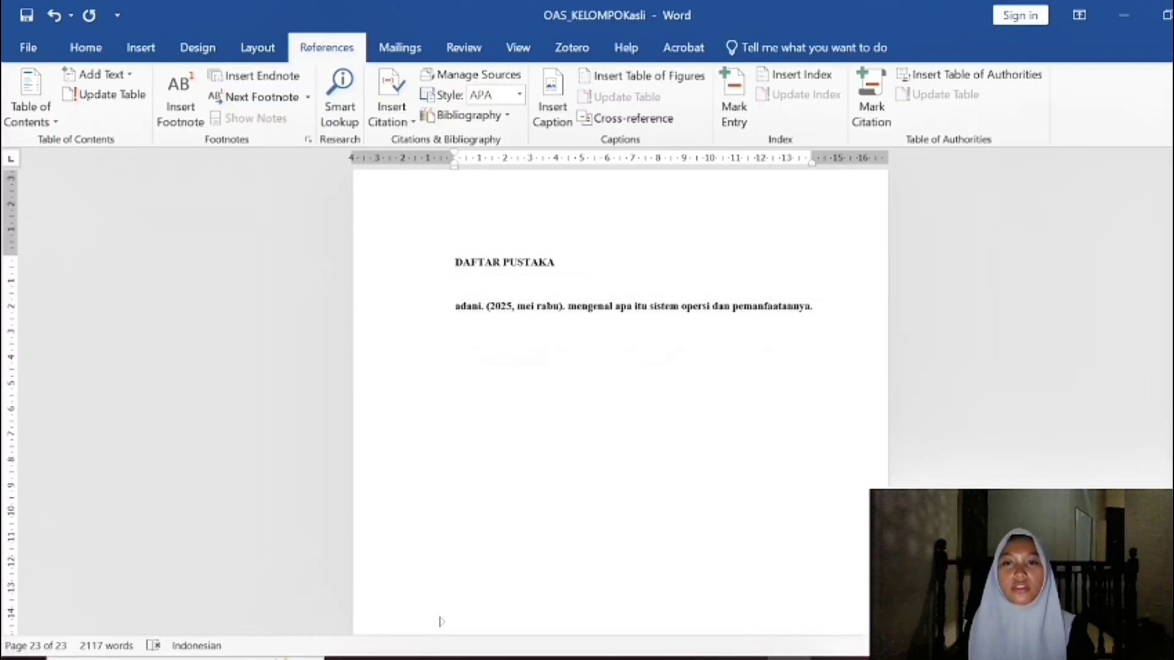
Step: Create another Article in a Periodical source from the Source Manager and enter its author's name
{"action": "left_click", "coordinate": [474, 80]}
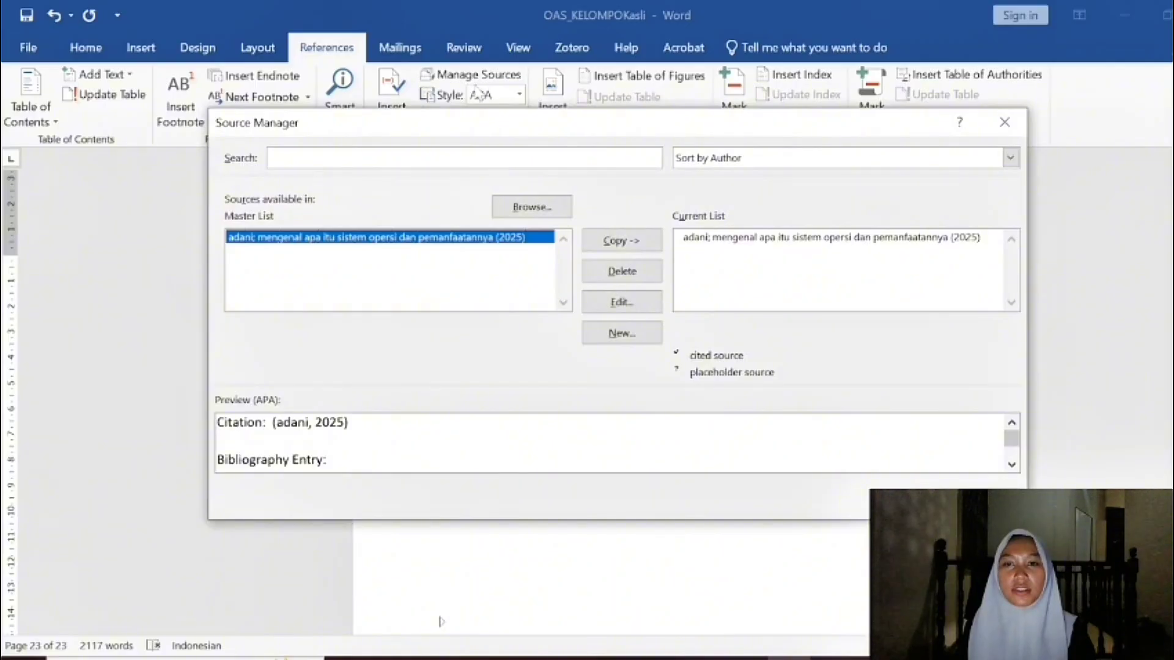
{"action": "left_click", "coordinate": [609, 337]}
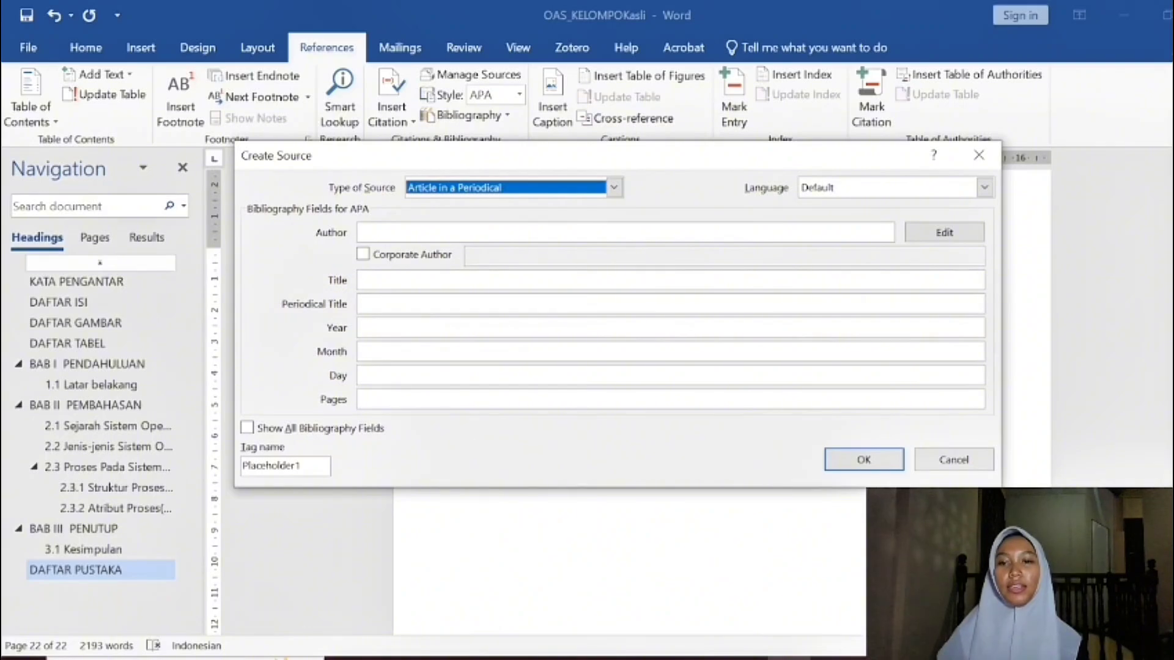
{"action": "left_click", "coordinate": [623, 232]}
{"action": "type", "text": "fujuyami"}
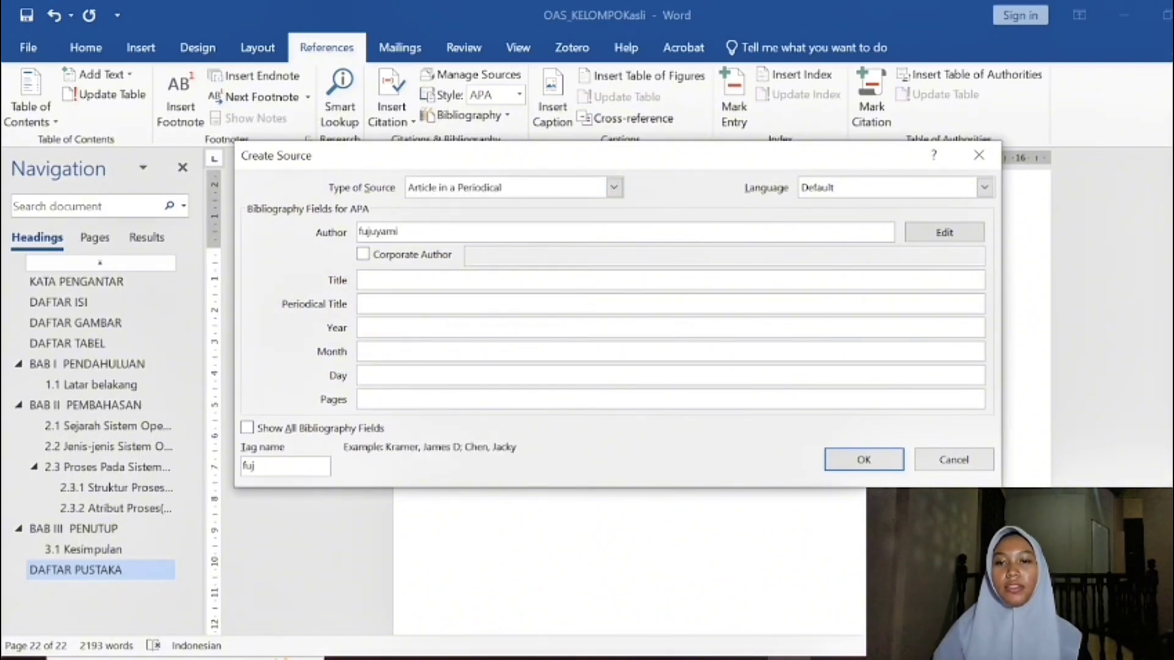
Step: Set the new source's title to "jenis-jenis sistem operasi"
{"action": "left_click", "coordinate": [382, 280]}
{"action": "type", "text": "jen"}
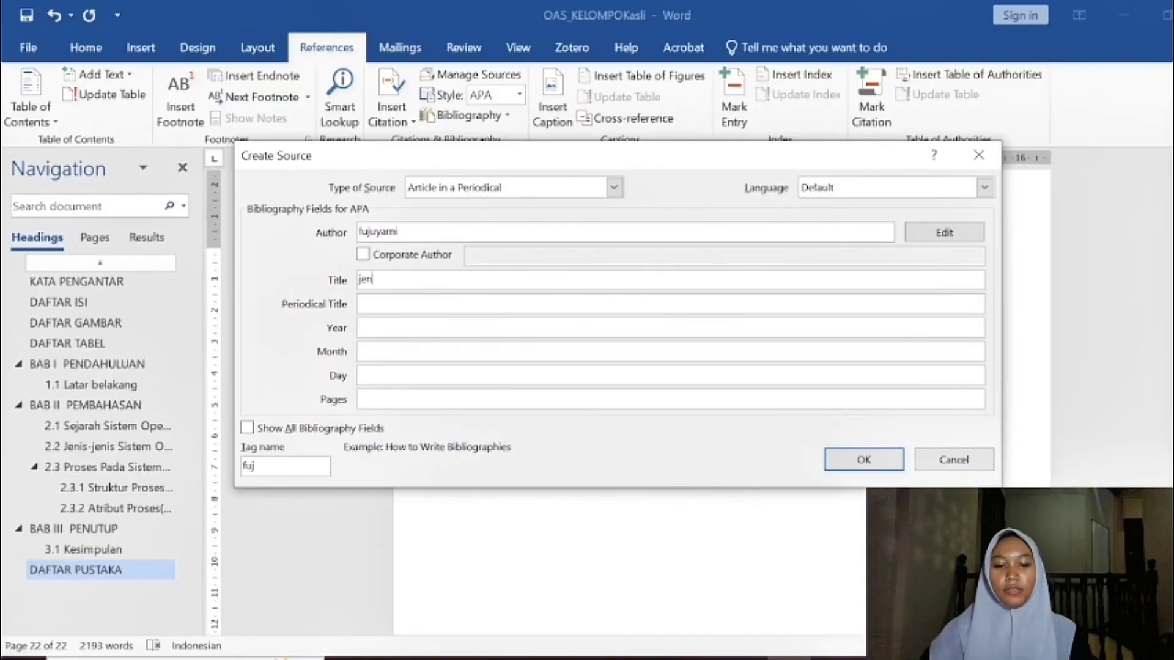
{"action": "type", "text": "is-je"}
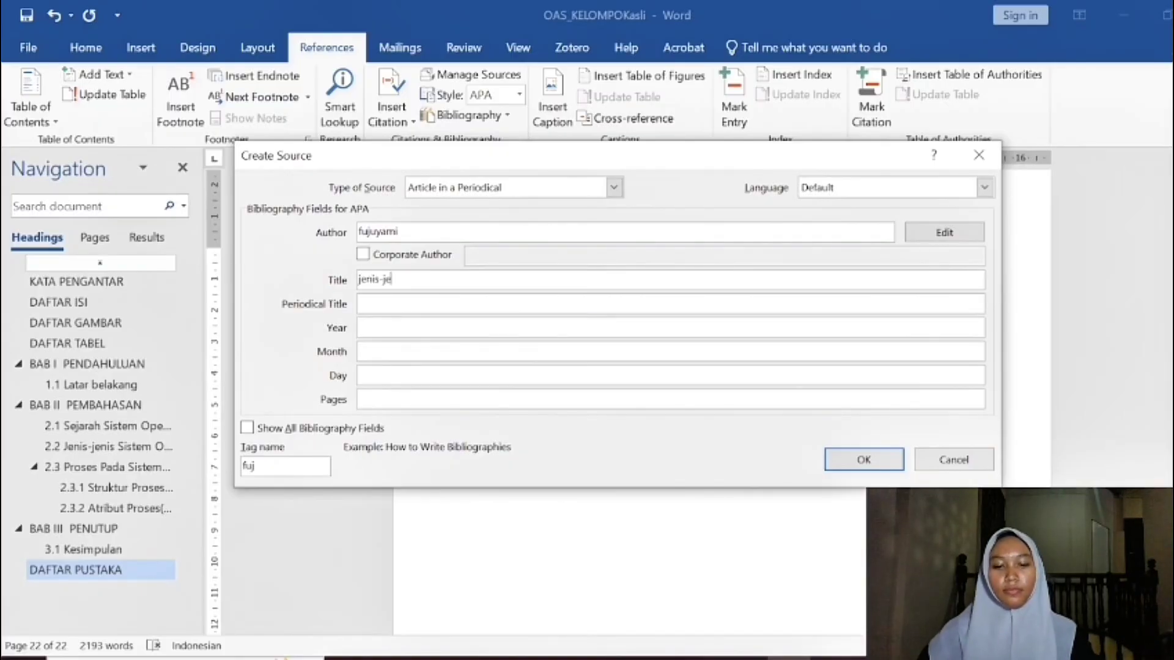
{"action": "type", "text": "nis sistem ope"}
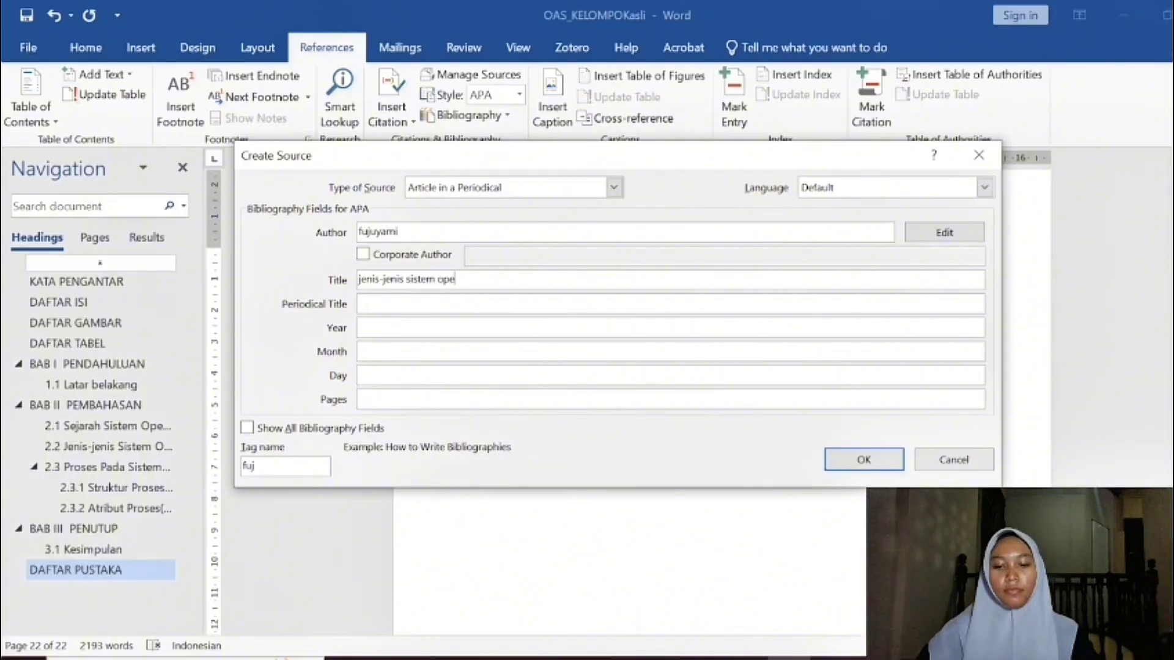
{"action": "type", "text": "ra"}
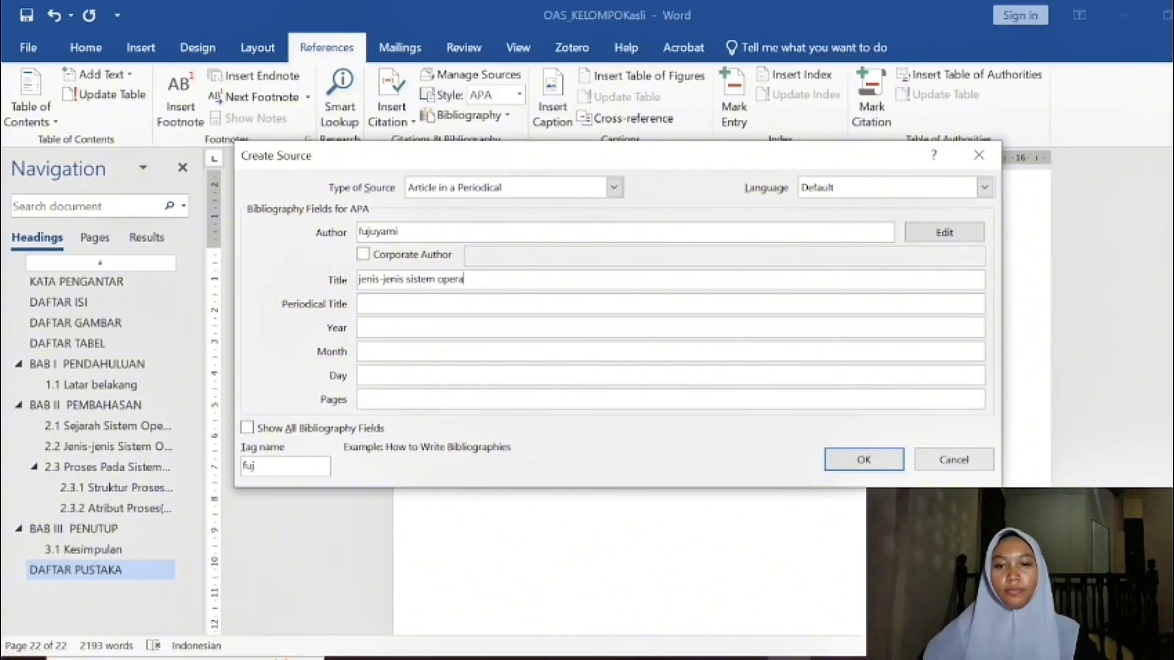
{"action": "type", "text": "dii"}
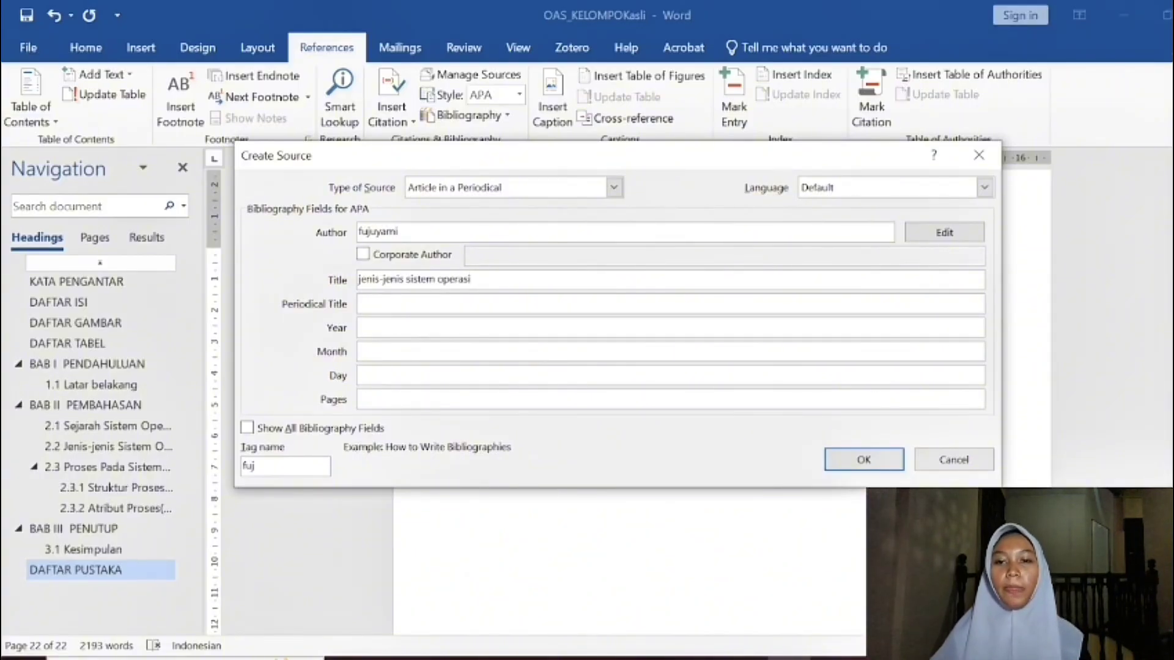
Step: Set the source's year to 2024, month to januari and day to selasa, and save the source
{"action": "key", "text": "Tab"}
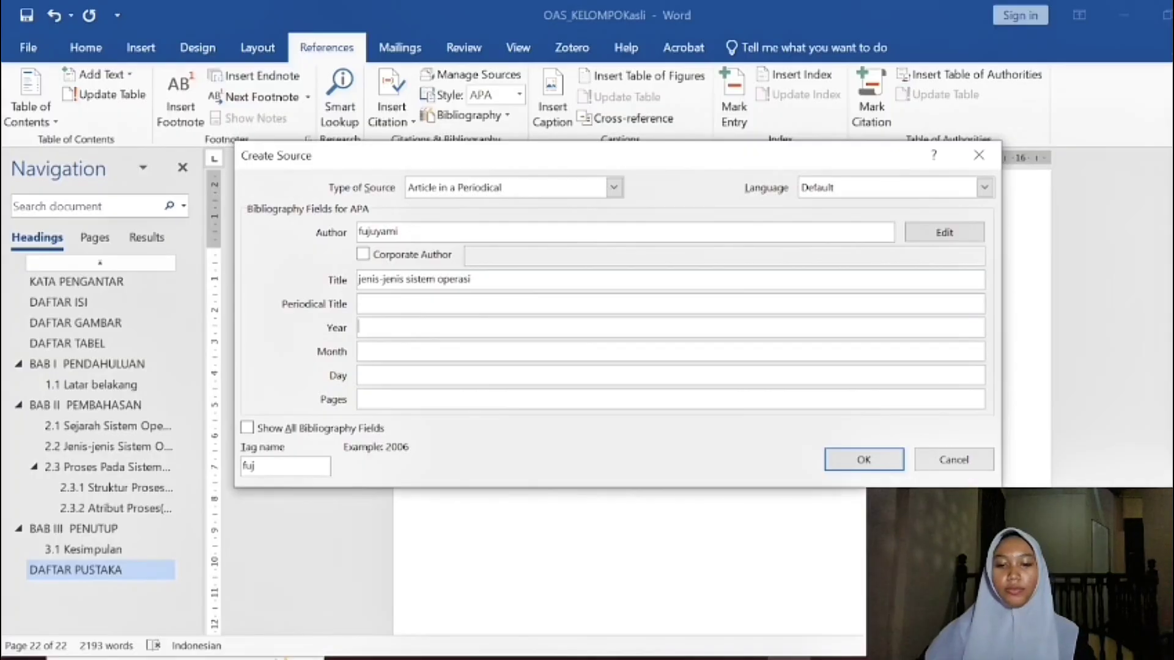
{"action": "type", "text": "2024"}
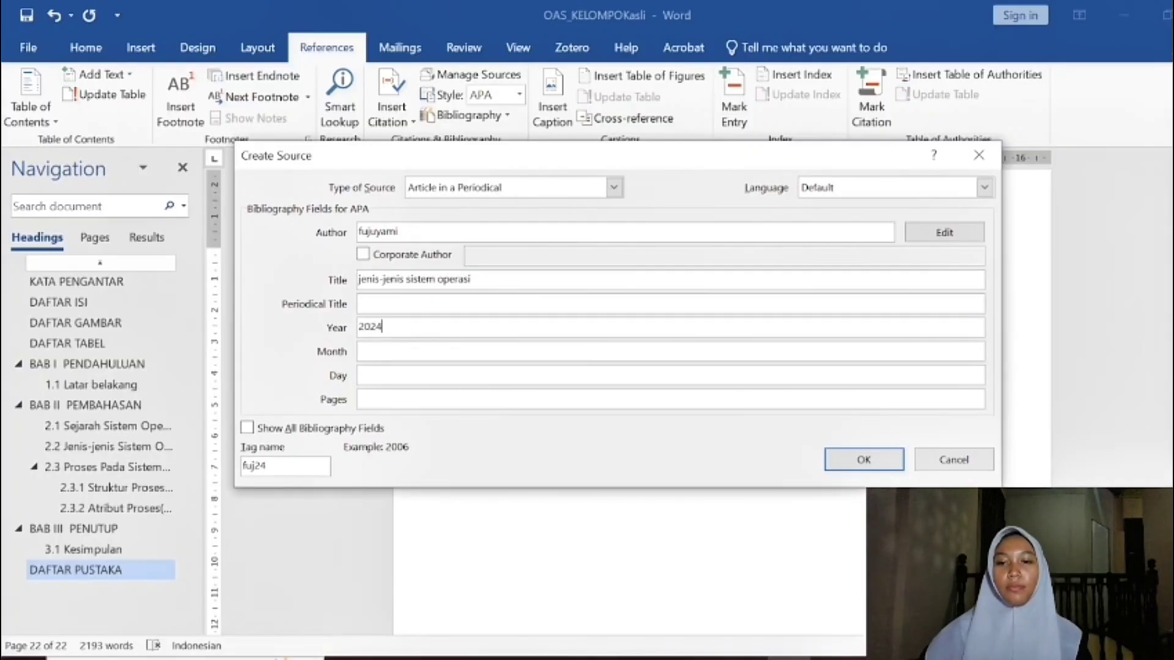
{"action": "left_click", "coordinate": [360, 351]}
{"action": "type", "text": "januari"}
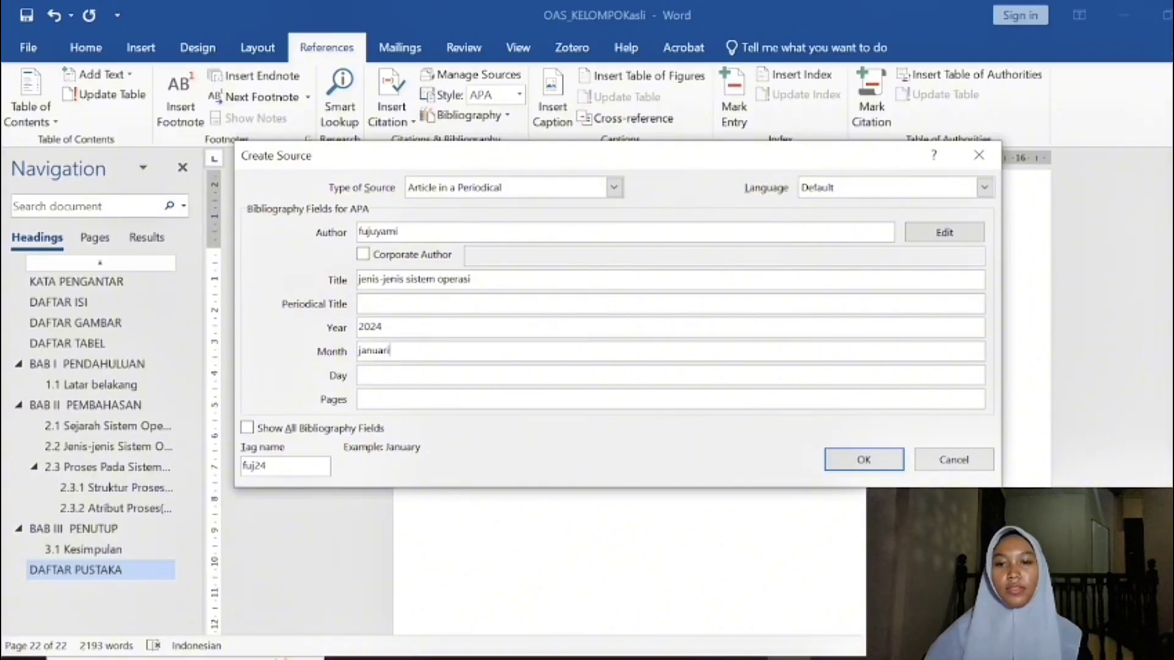
{"action": "left_click", "coordinate": [361, 374]}
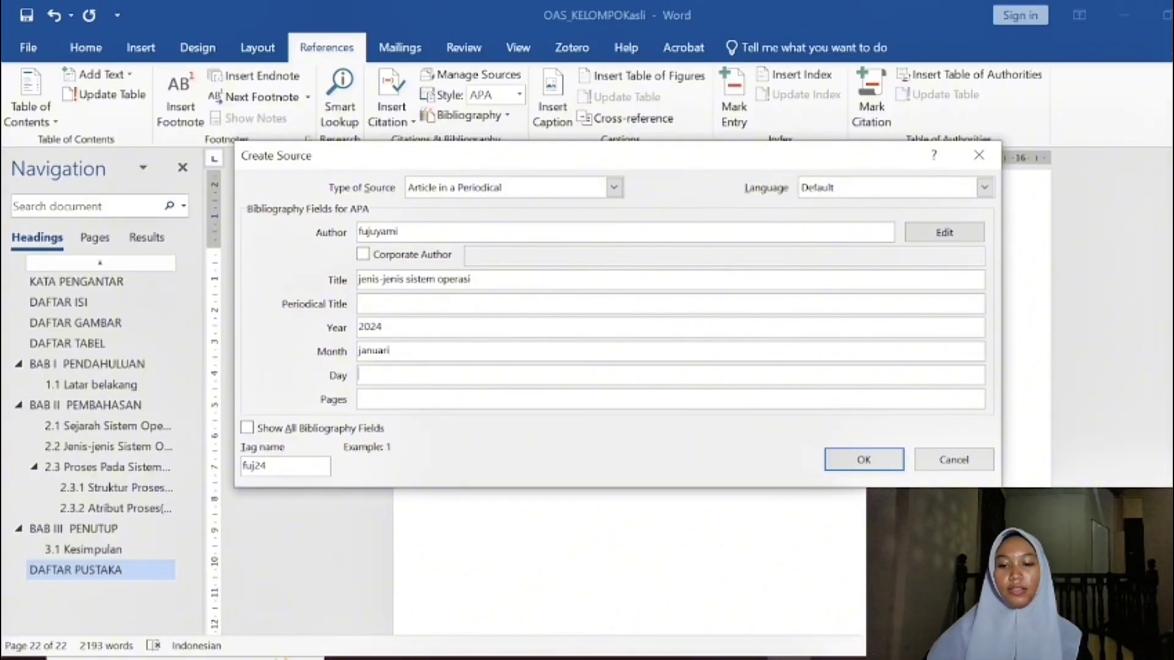
{"action": "type", "text": "selasa"}
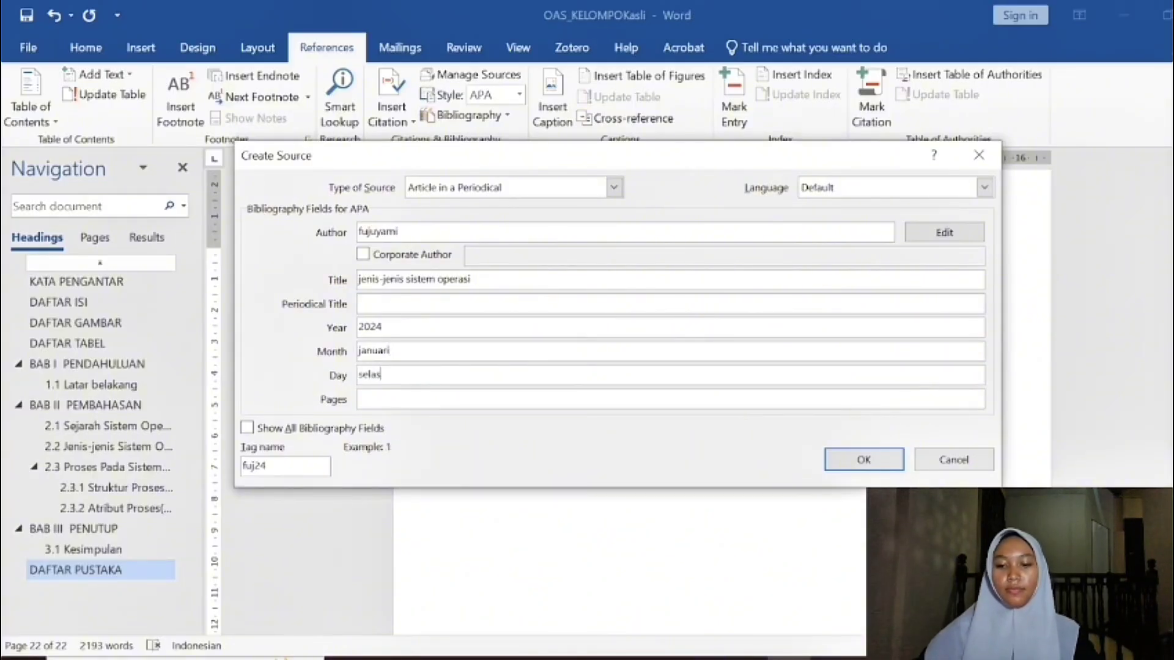
{"action": "left_click", "coordinate": [863, 468]}
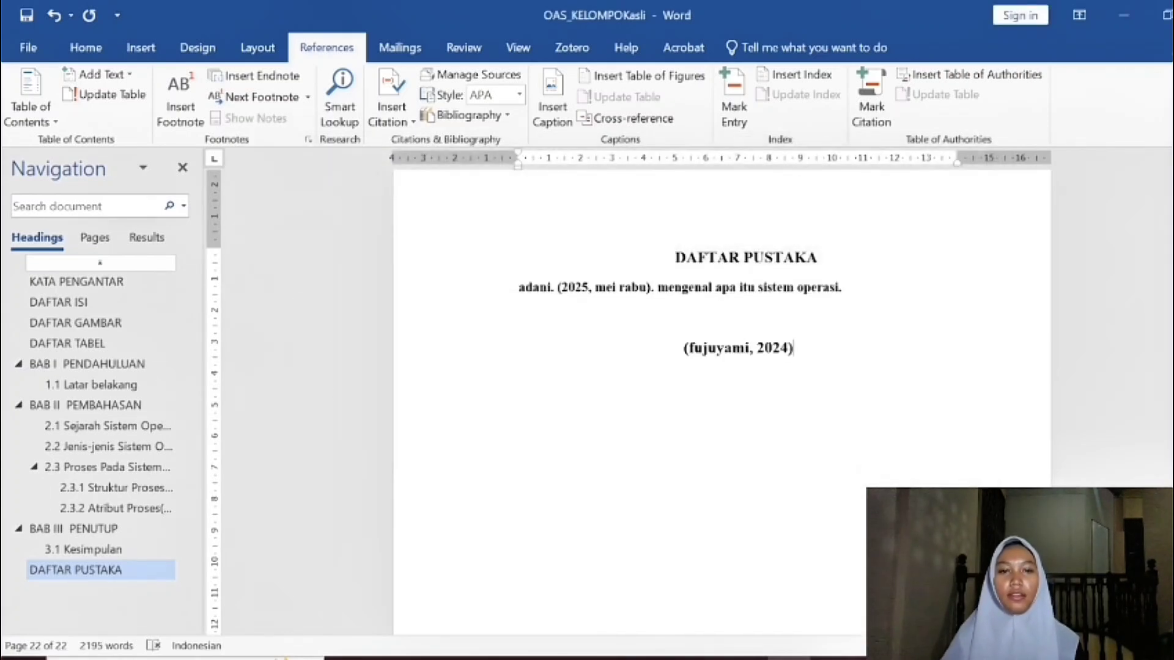
Step: Update the bibliography with the new source and delete the leftover in-text citation below the bibliography block
{"action": "left_click", "coordinate": [671, 313]}
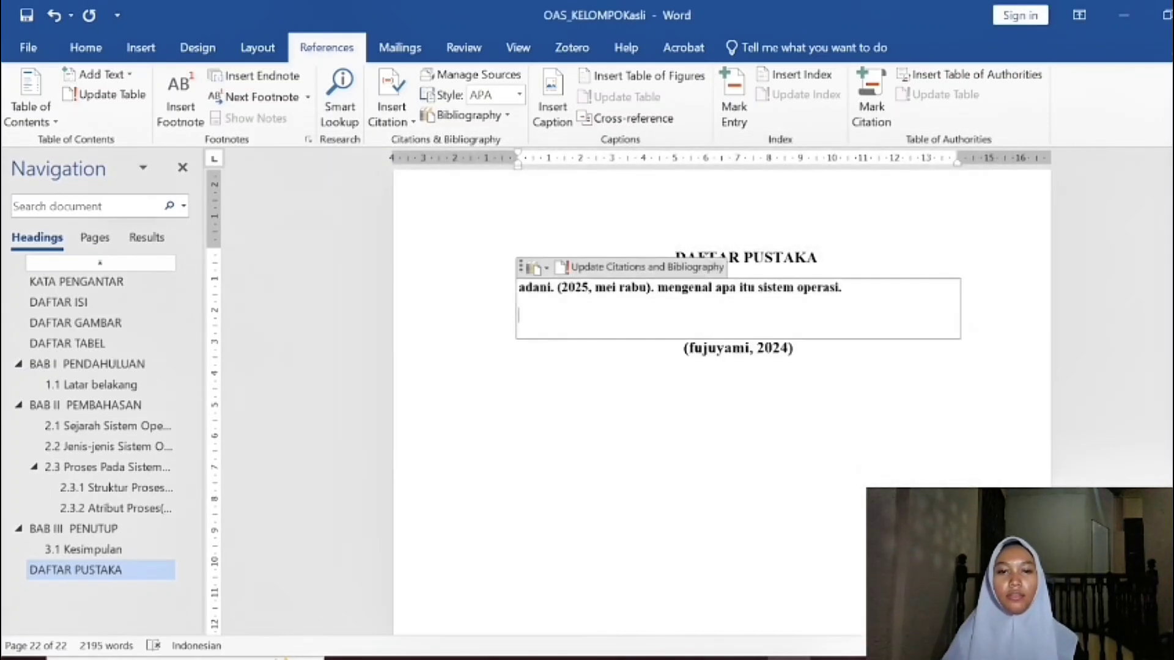
{"action": "left_click", "coordinate": [631, 276]}
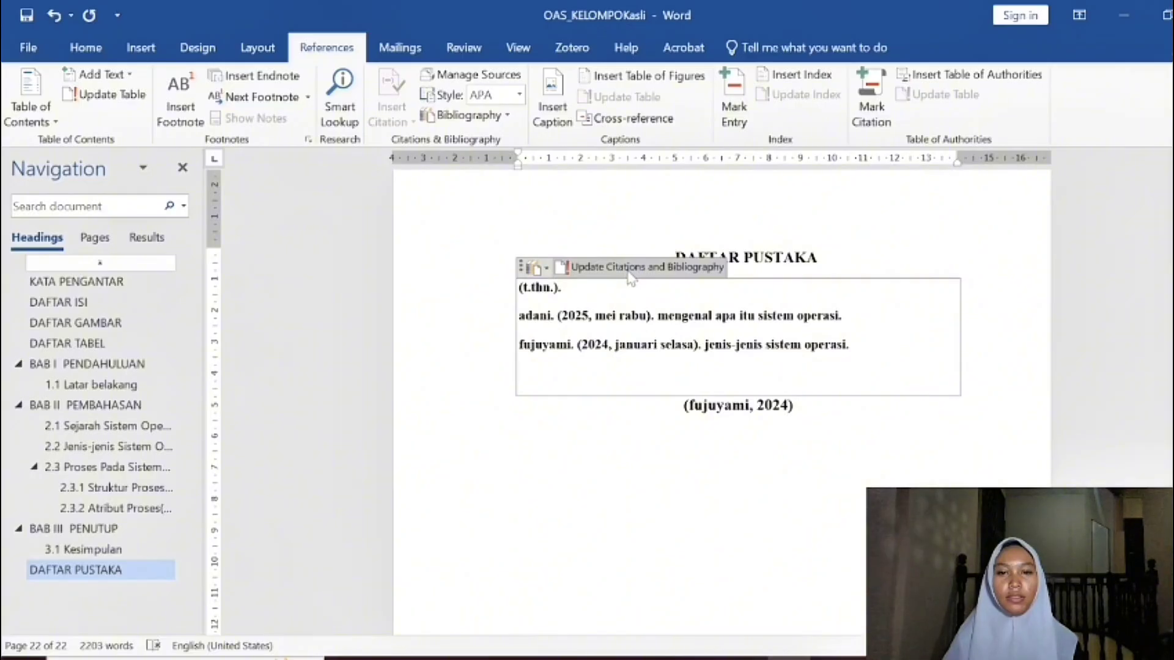
{"action": "left_click_drag", "start_coordinate": [518, 286], "coordinate": [867, 441]}
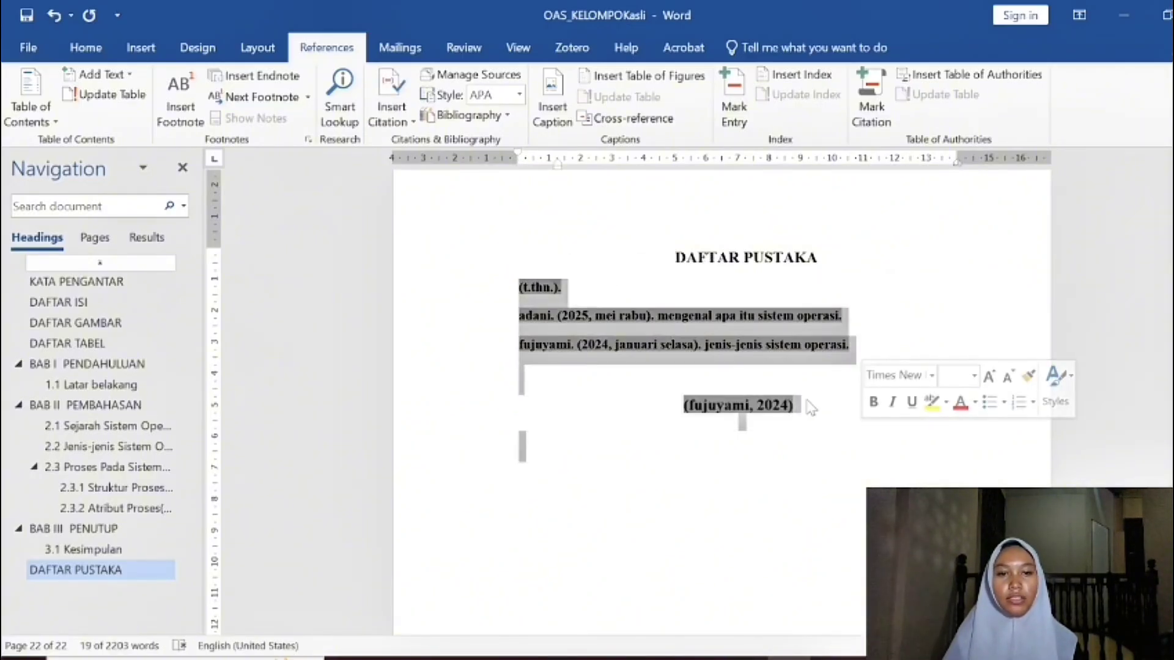
{"action": "left_click_drag", "start_coordinate": [807, 406], "coordinate": [703, 397]}
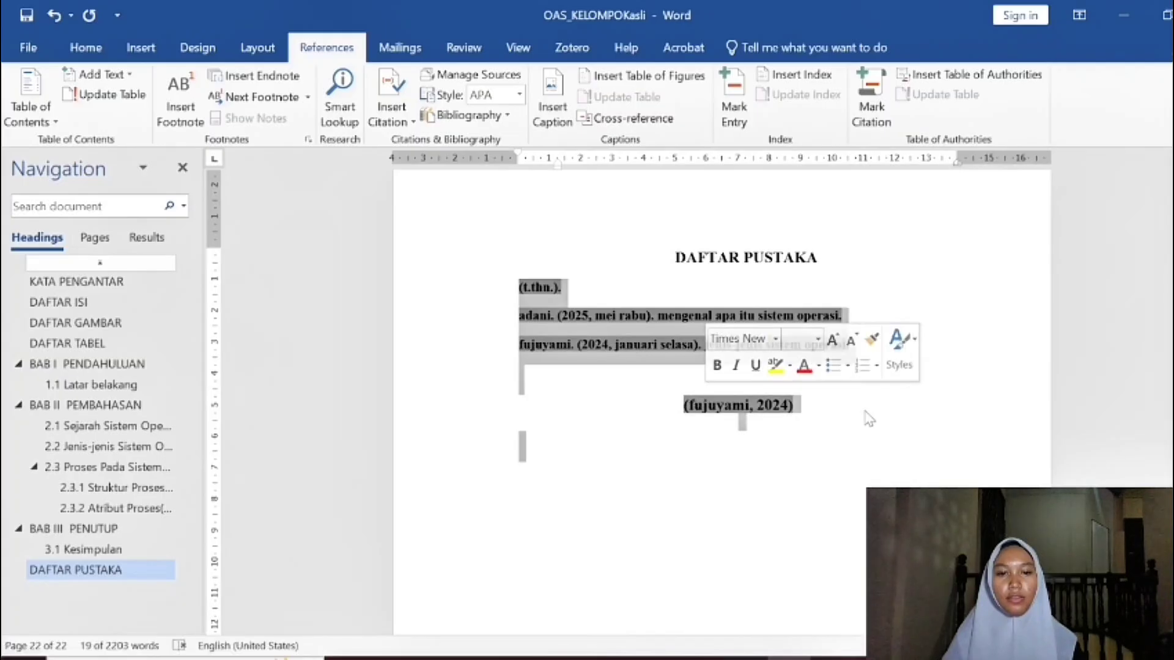
{"action": "left_click", "coordinate": [872, 406]}
{"action": "double_click", "coordinate": [796, 406]}
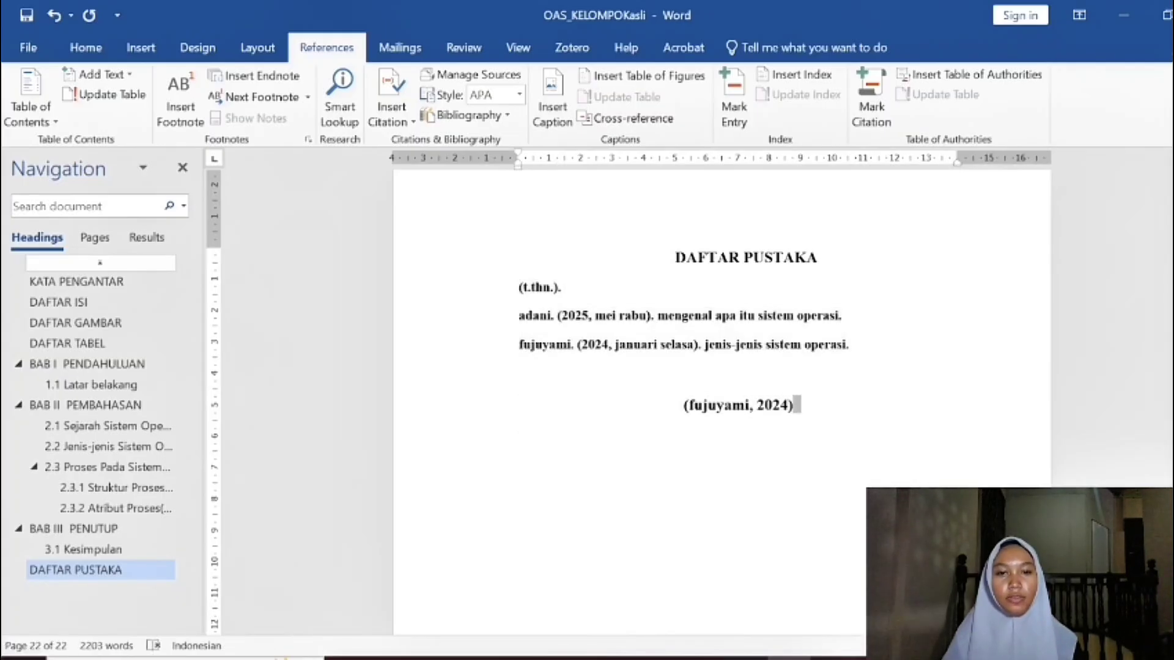
{"action": "left_click", "coordinate": [795, 419]}
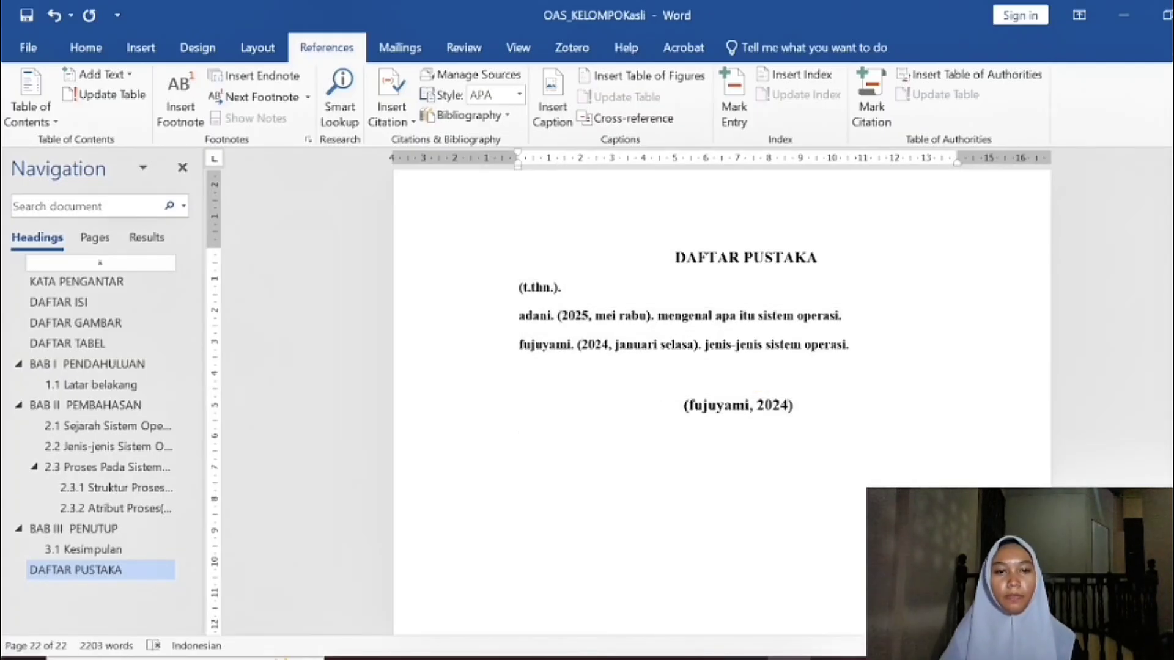
{"action": "left_click_drag", "start_coordinate": [793, 406], "coordinate": [683, 404]}
{"action": "key", "text": "Delete"}
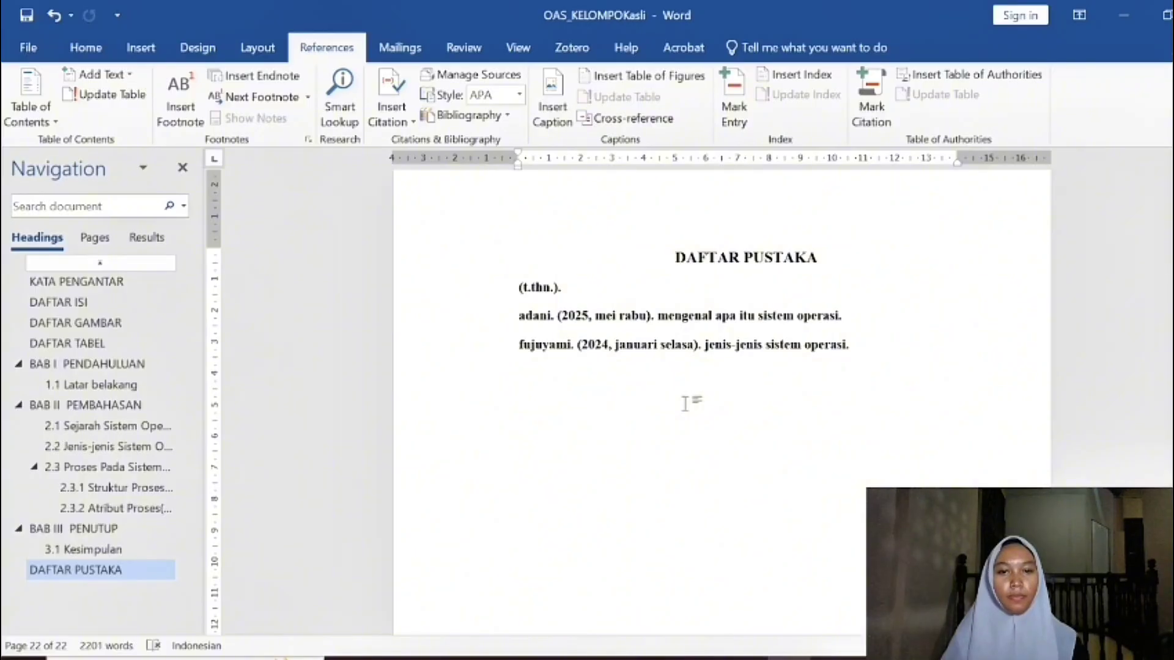
{"action": "key", "text": "BackSpace"}
Step: Delete the authorless "(t.thn.)." entry from the first line of the bibliography
{"action": "left_click", "coordinate": [500, 289]}
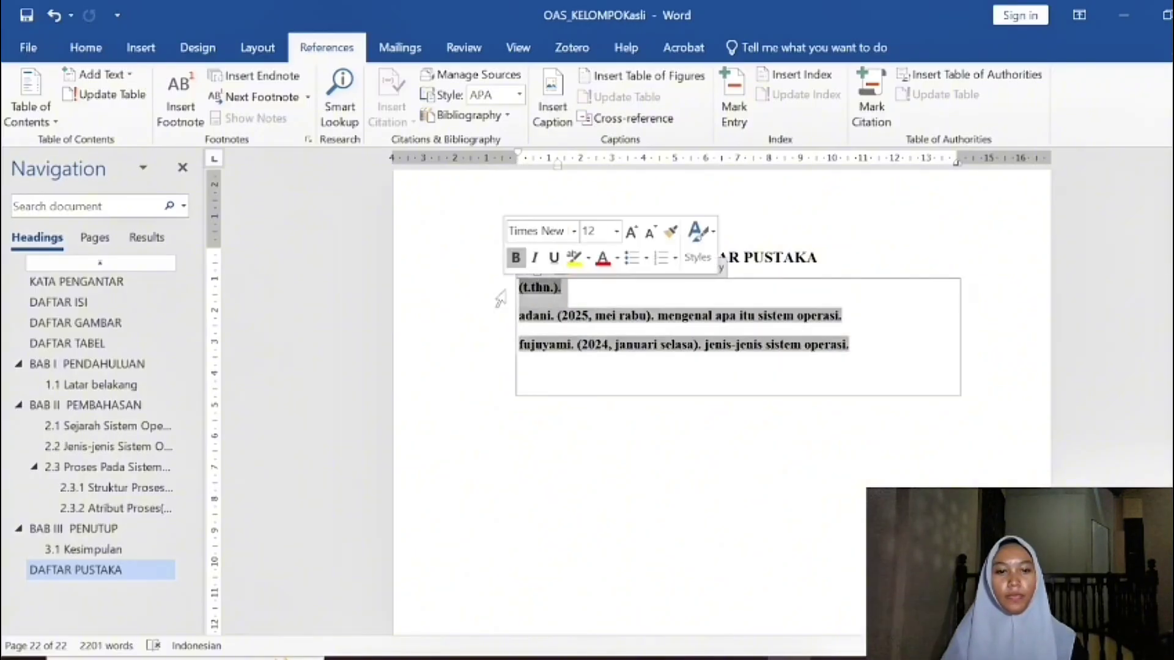
{"action": "key", "text": "Delete"}
{"action": "key", "text": "BackSpace"}
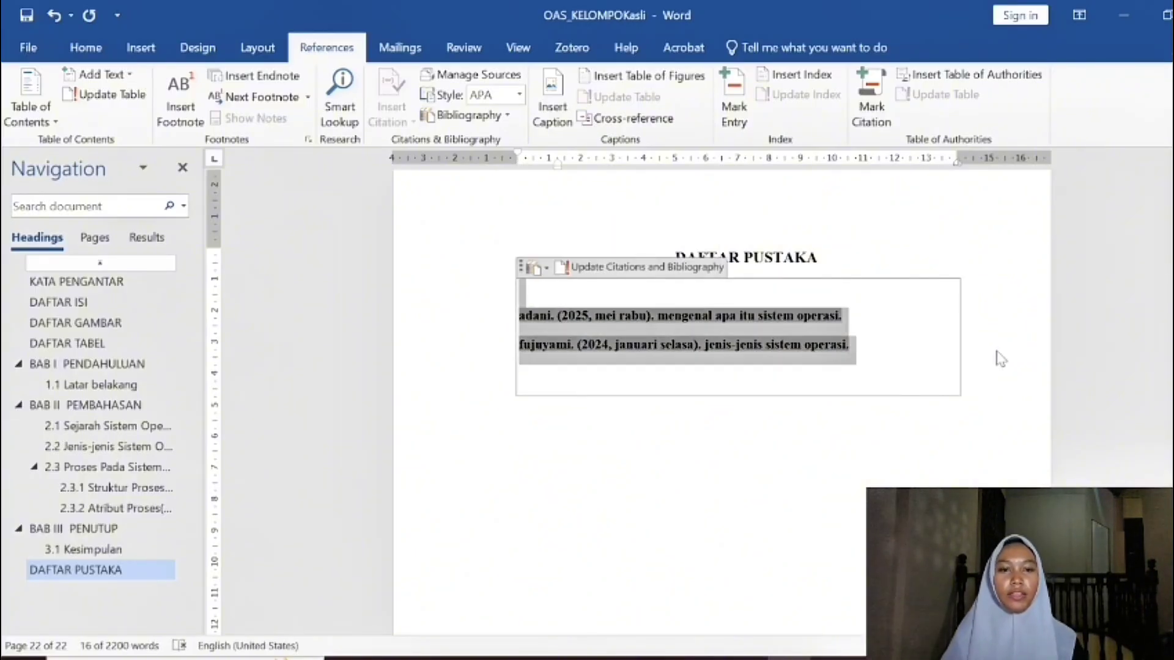
{"action": "left_click", "coordinate": [995, 361]}
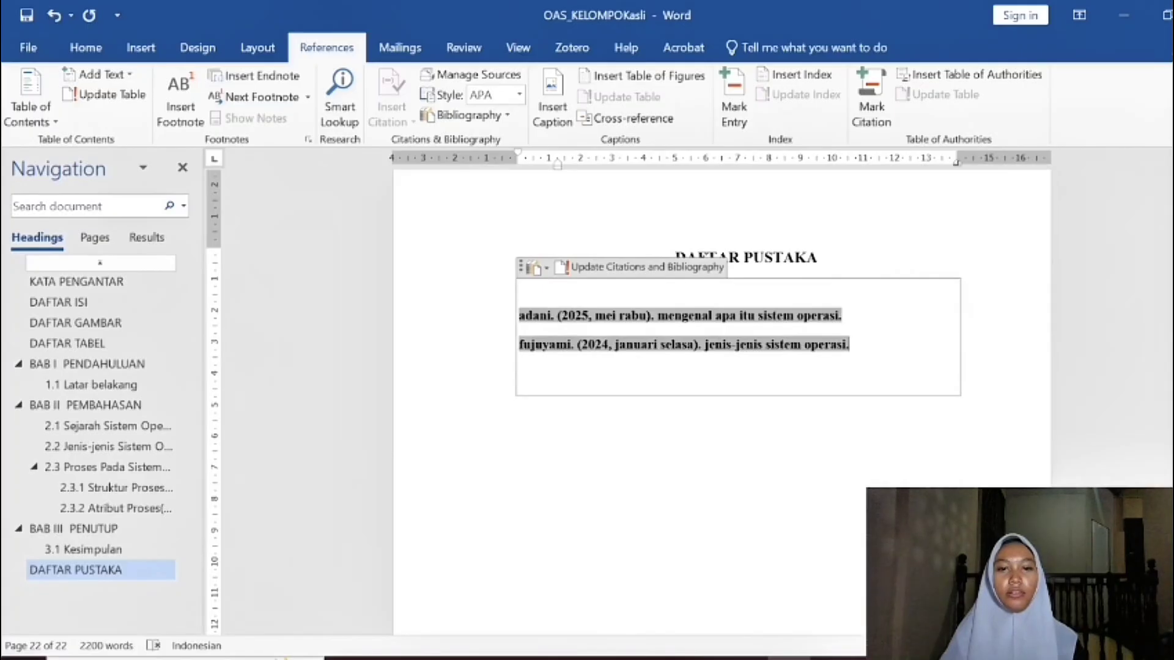
{"action": "left_click", "coordinate": [460, 257]}
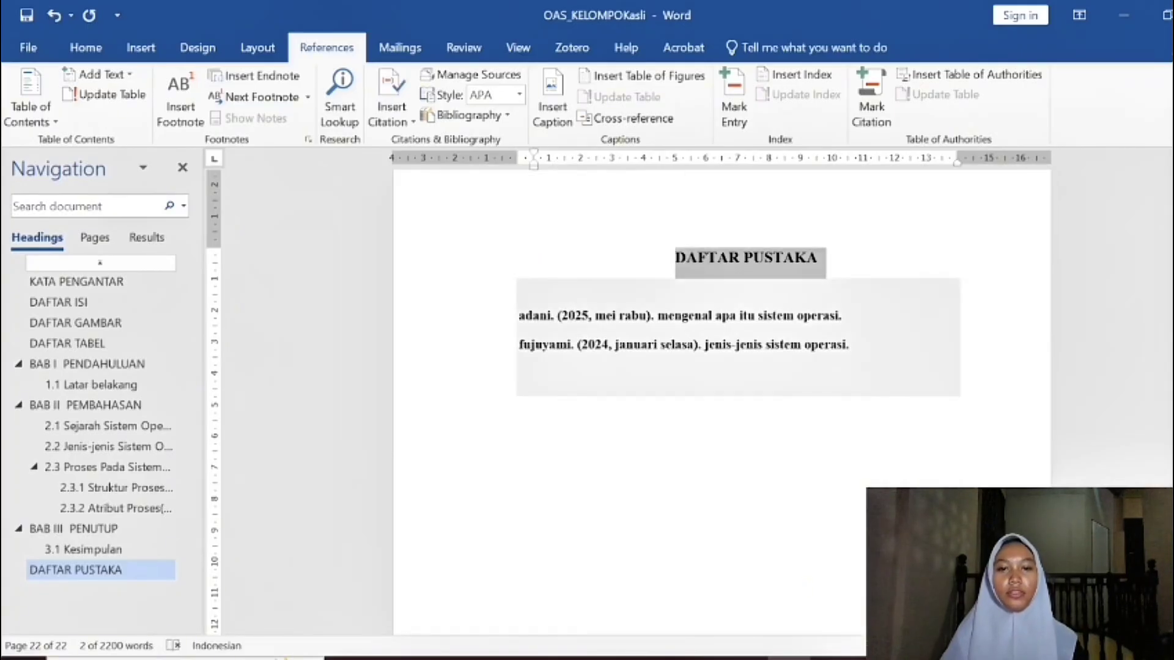
{"action": "left_click", "coordinate": [861, 345]}
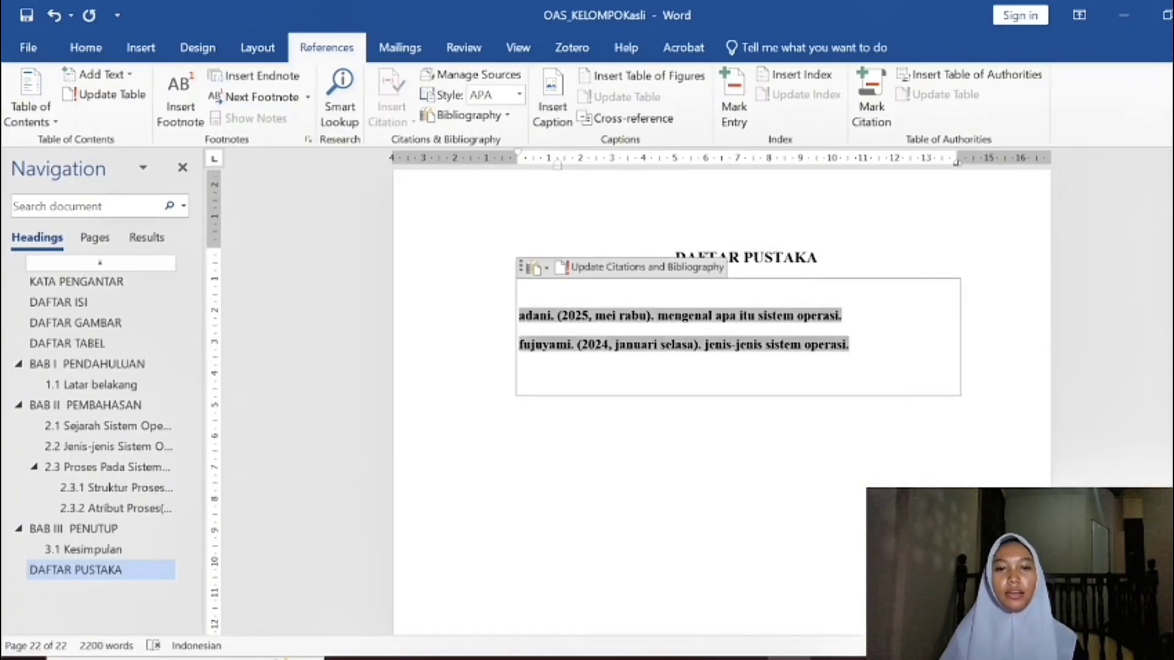
Step: Start a new source for a citation below the bibliography and enter its author's name
{"action": "left_click", "coordinate": [688, 396]}
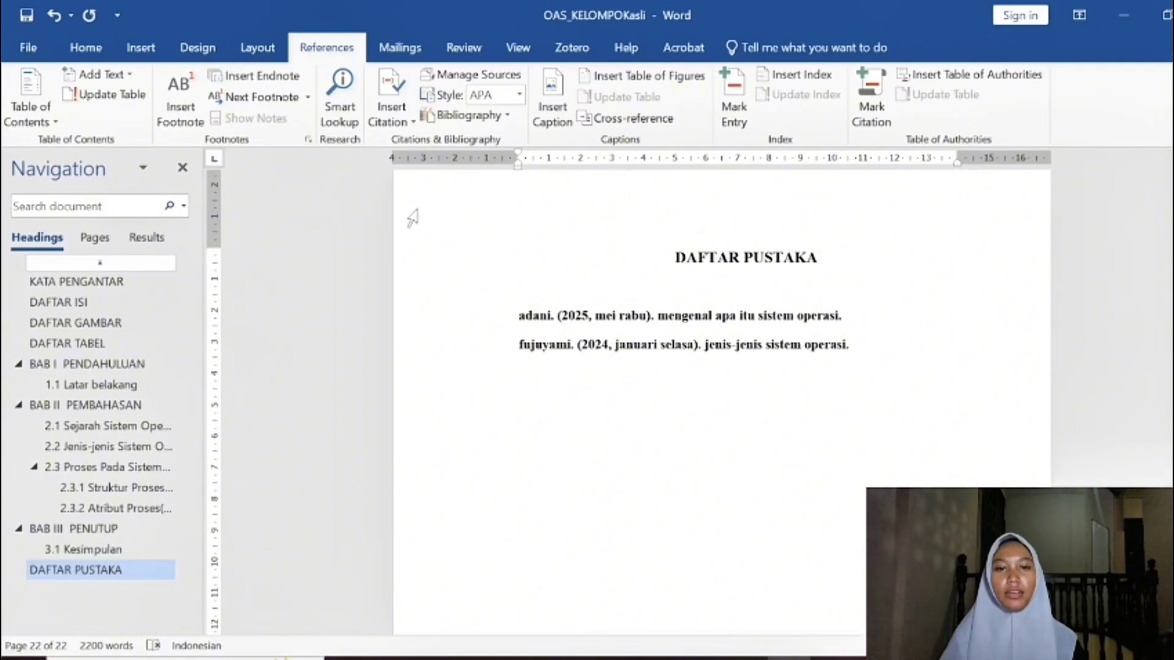
{"action": "left_click", "coordinate": [389, 107]}
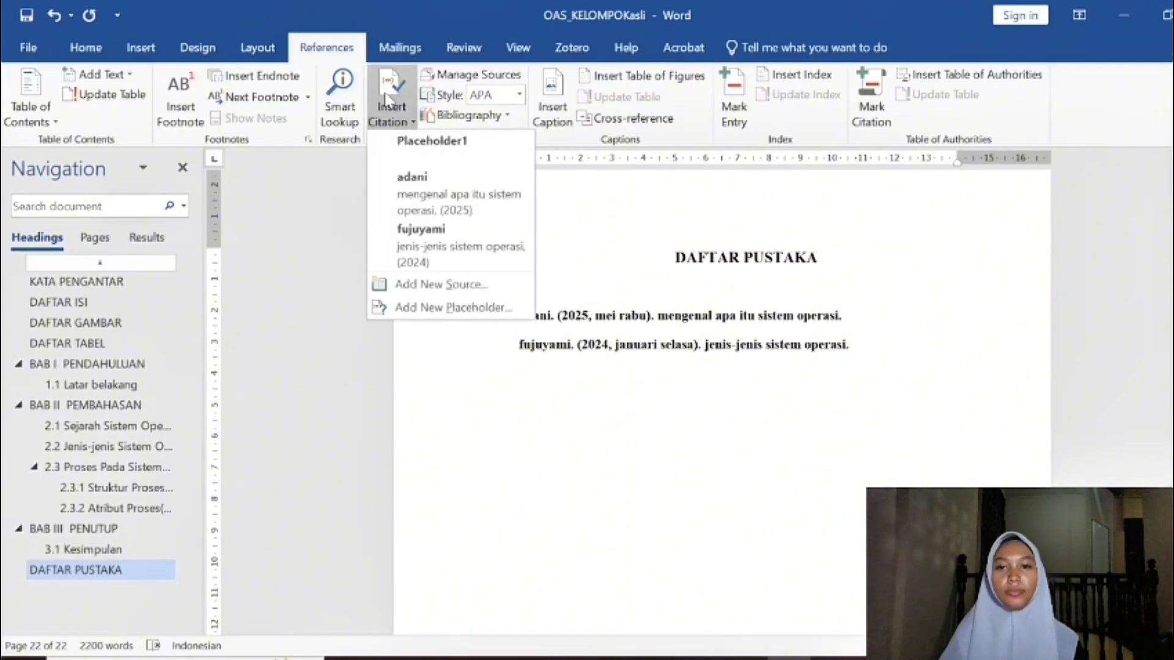
{"action": "left_click", "coordinate": [423, 285]}
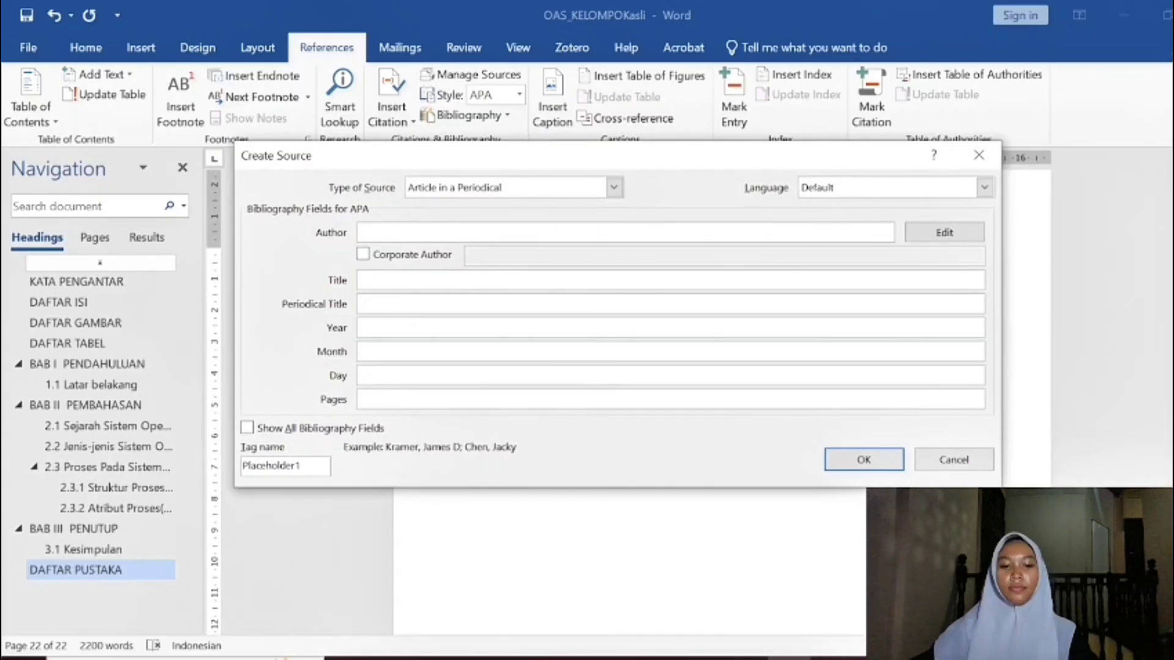
{"action": "type", "text": "mutiakong"}
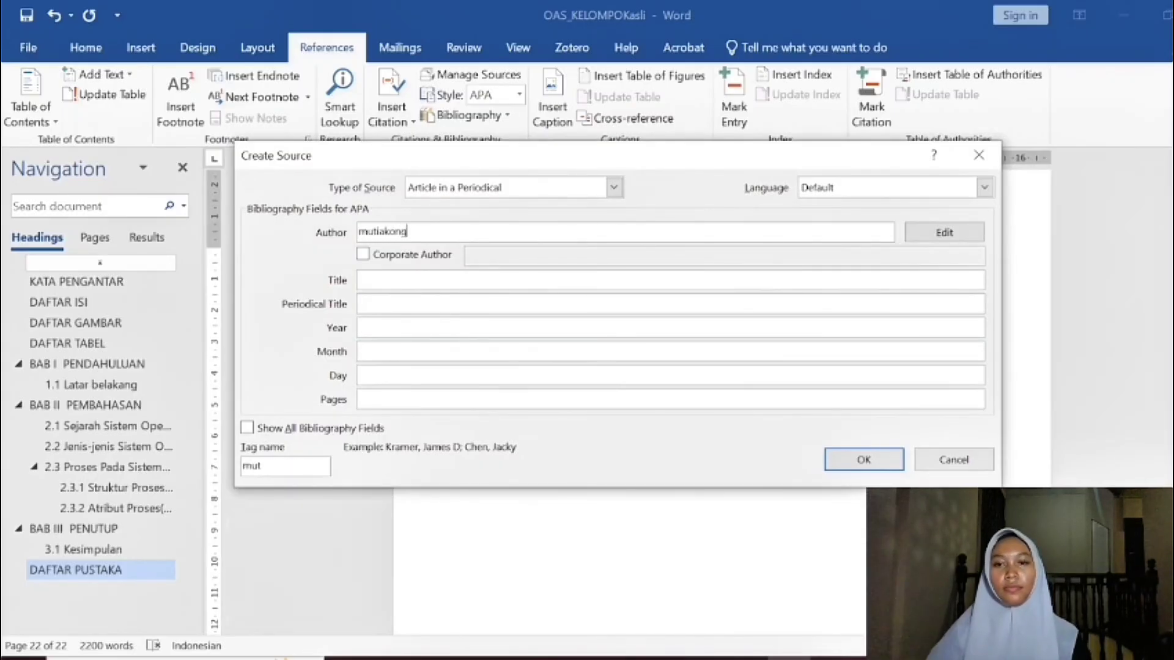
Step: Title the source "sistem operasi komputer"
{"action": "left_click", "coordinate": [390, 286]}
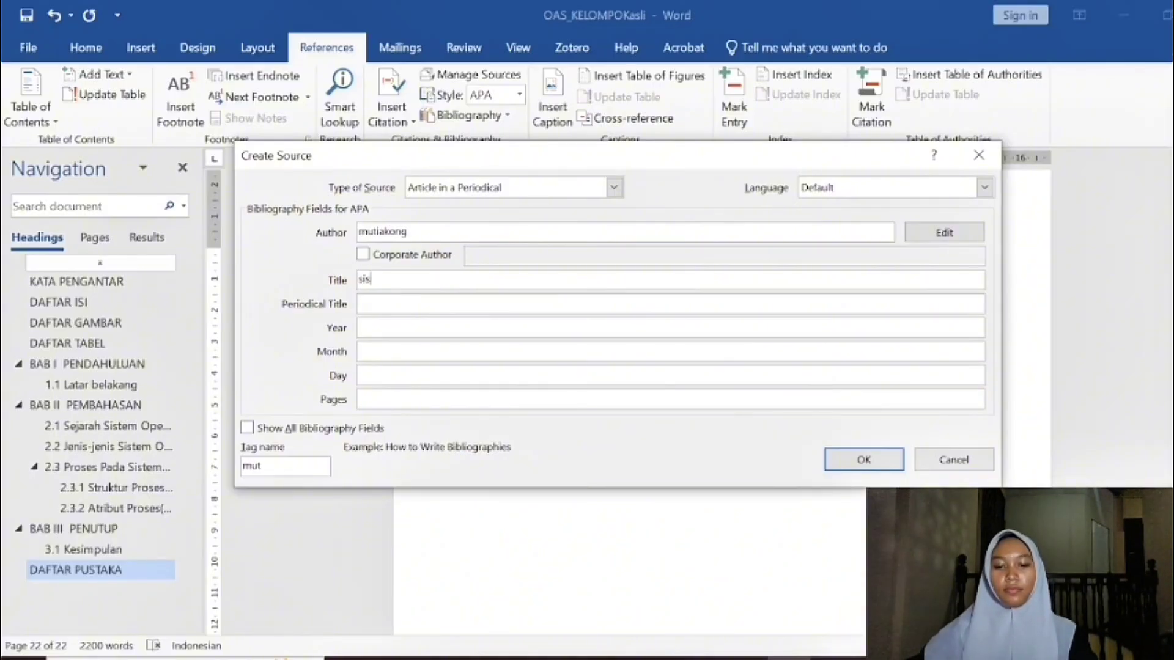
{"action": "type", "text": "sistem oper"}
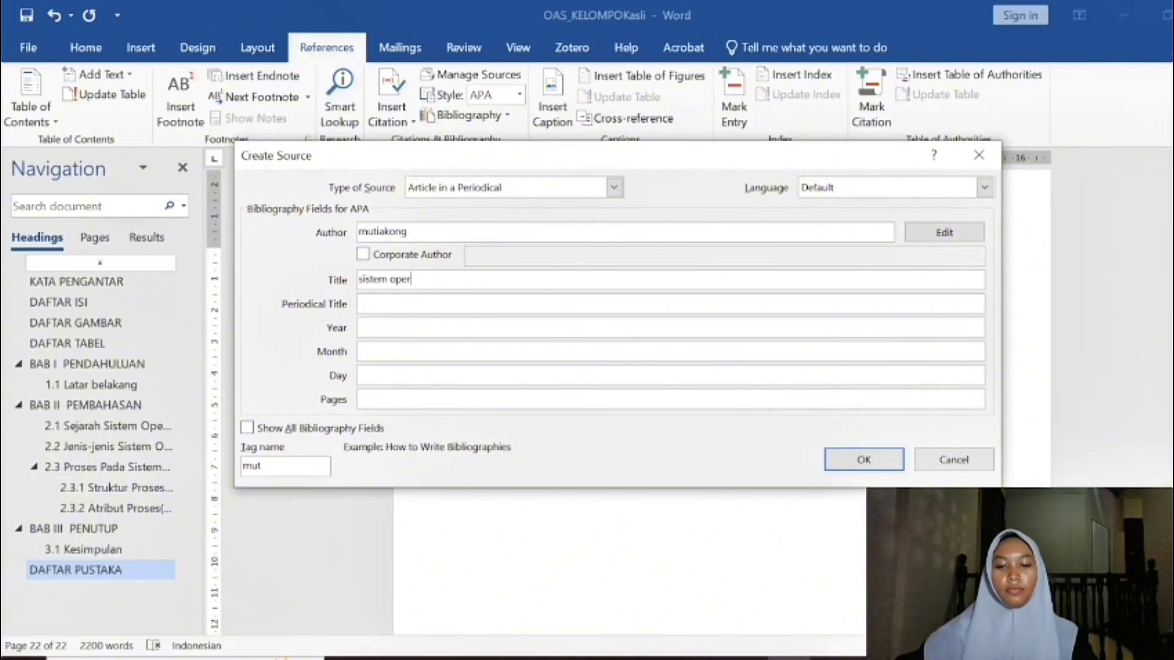
{"action": "type", "text": "asi komputer"}
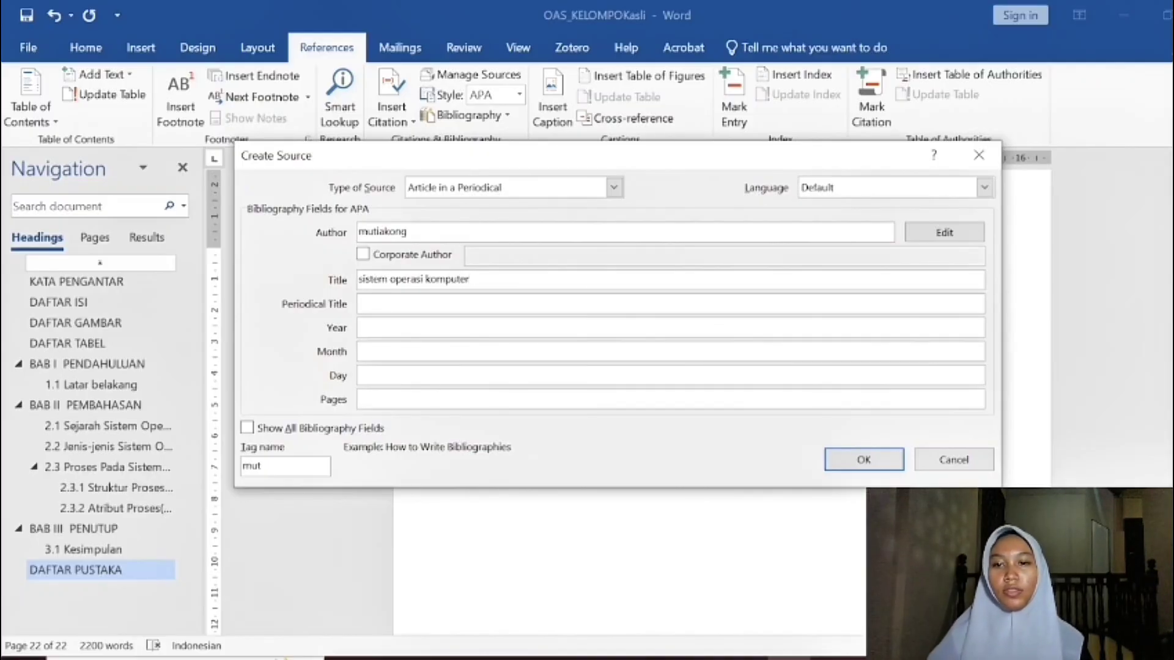
Step: Date the source with year 2022, month "november" and day "kamis", and insert its citation below the bibliography
{"action": "left_click", "coordinate": [367, 327]}
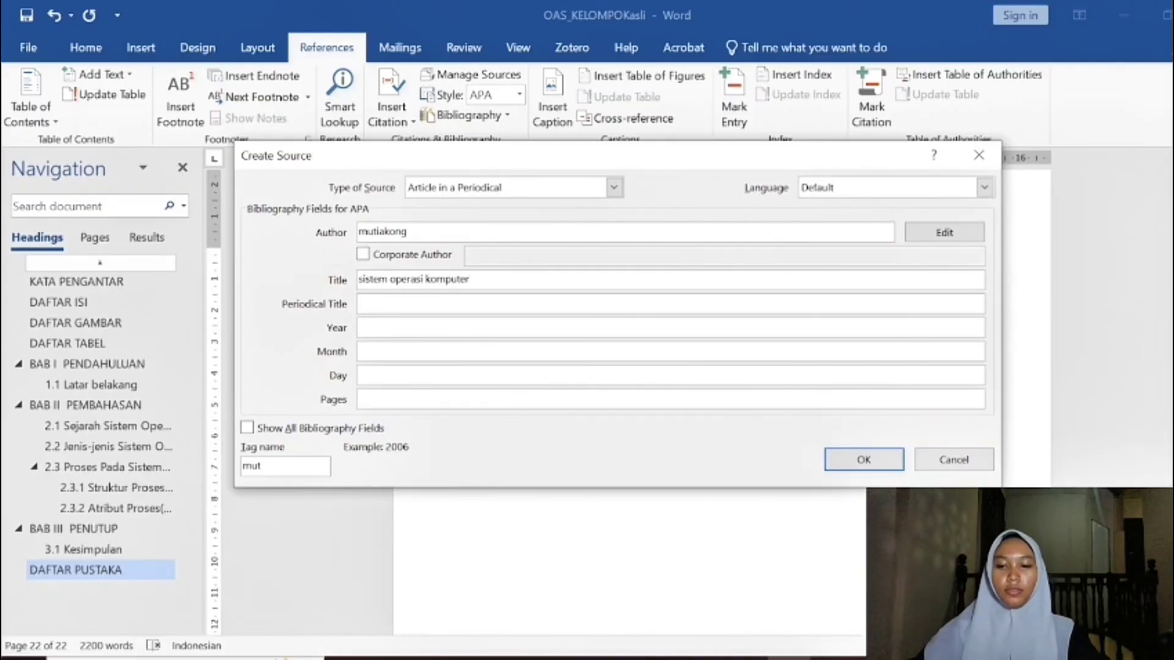
{"action": "type", "text": "2022"}
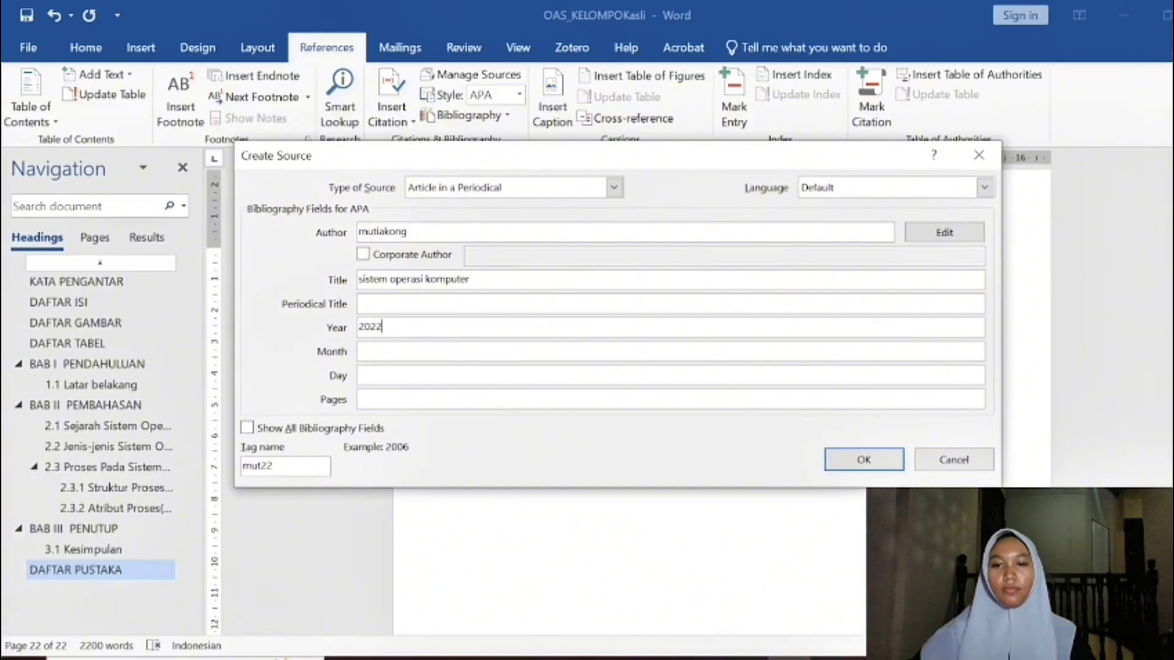
{"action": "left_click", "coordinate": [366, 352]}
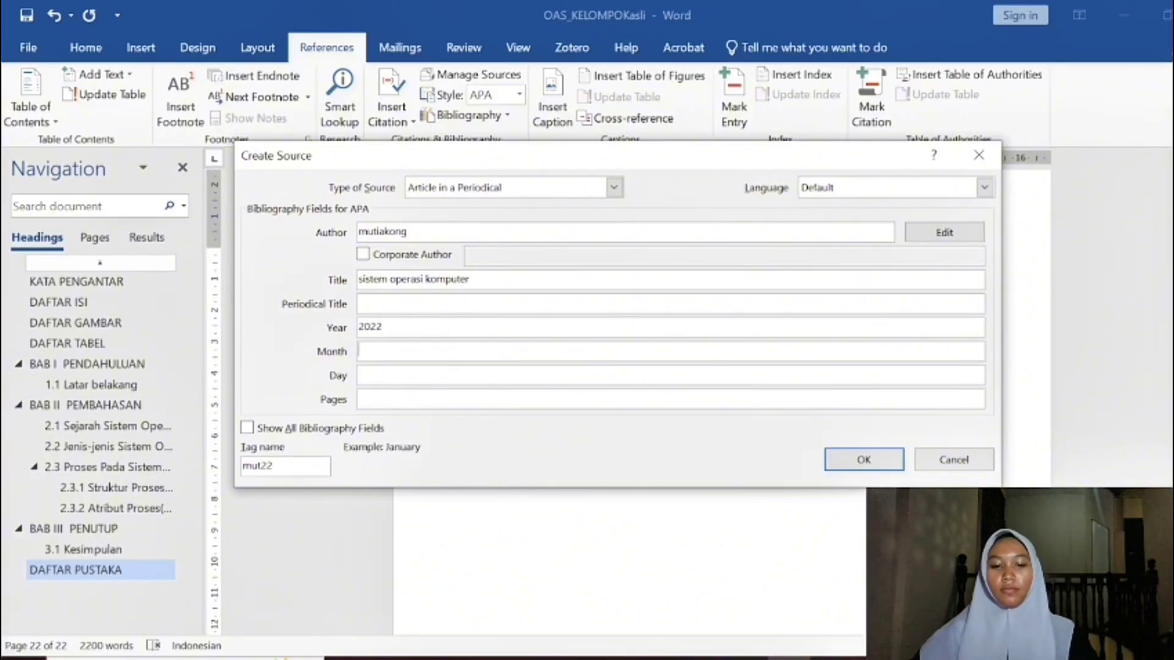
{"action": "type", "text": "novem"}
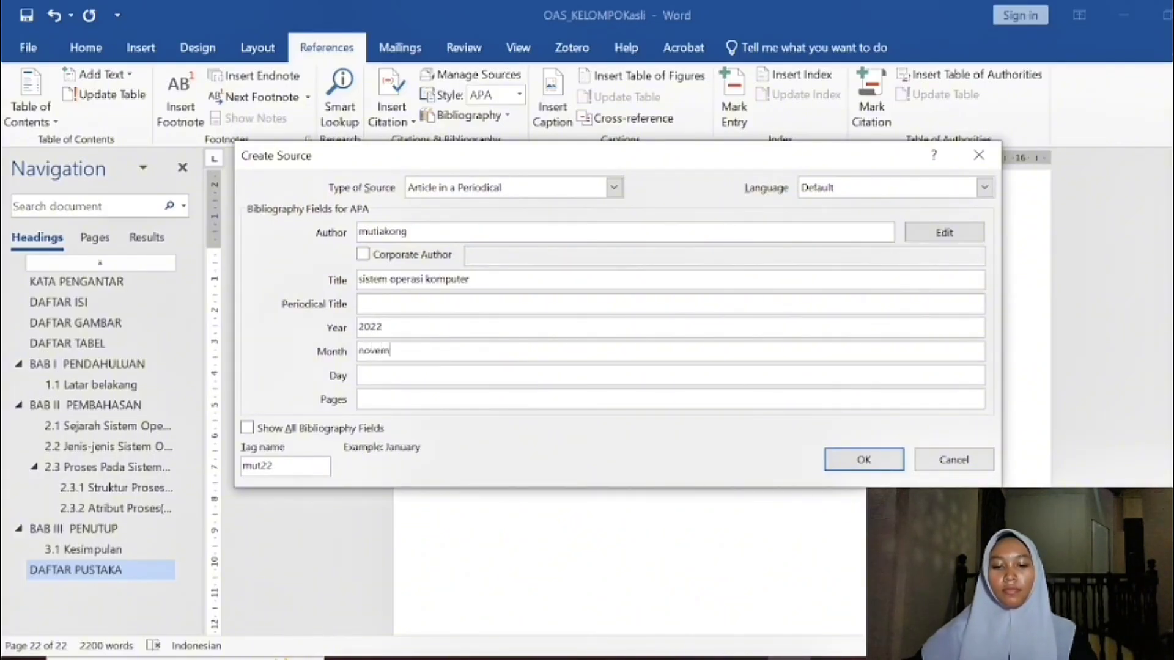
{"action": "type", "text": "ber"}
{"action": "left_click", "coordinate": [367, 375]}
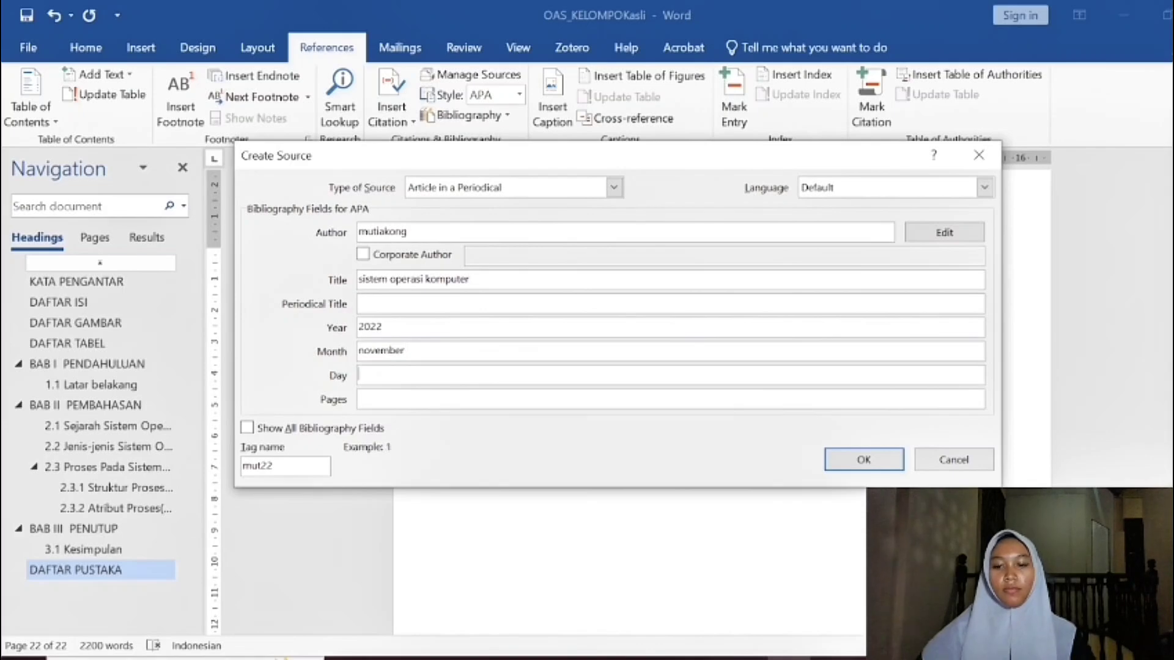
{"action": "type", "text": "kamis"}
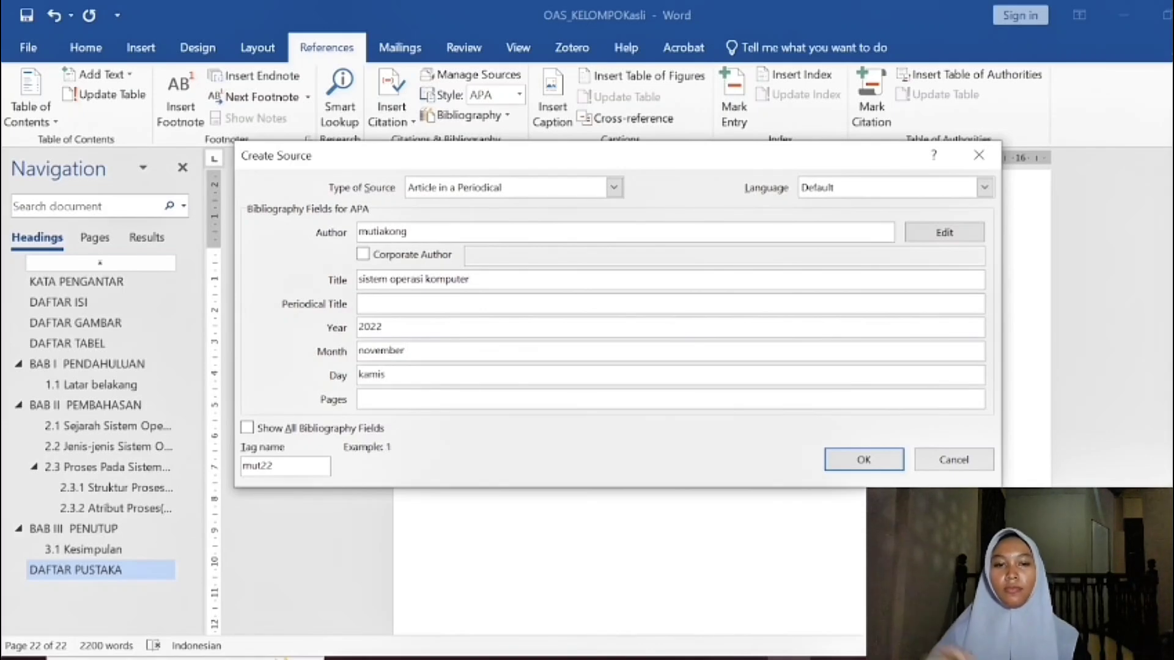
{"action": "left_click", "coordinate": [863, 460]}
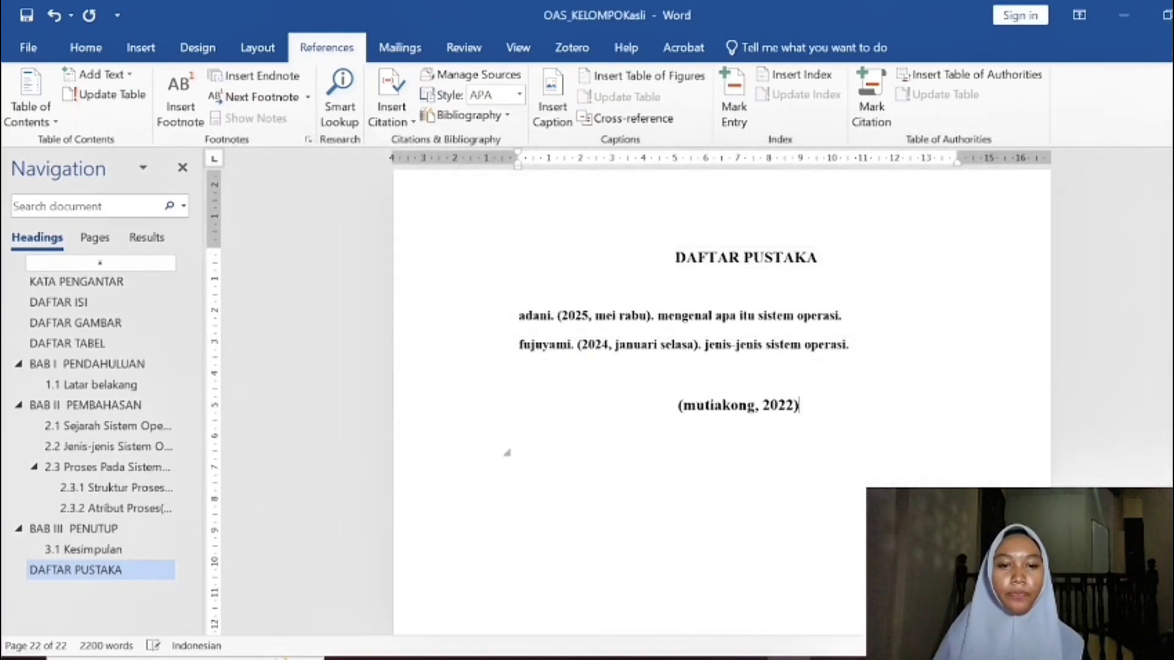
Step: Update the bibliography with the 2022 source and delete the leftover in-text citation below the block
{"action": "left_click", "coordinate": [636, 371]}
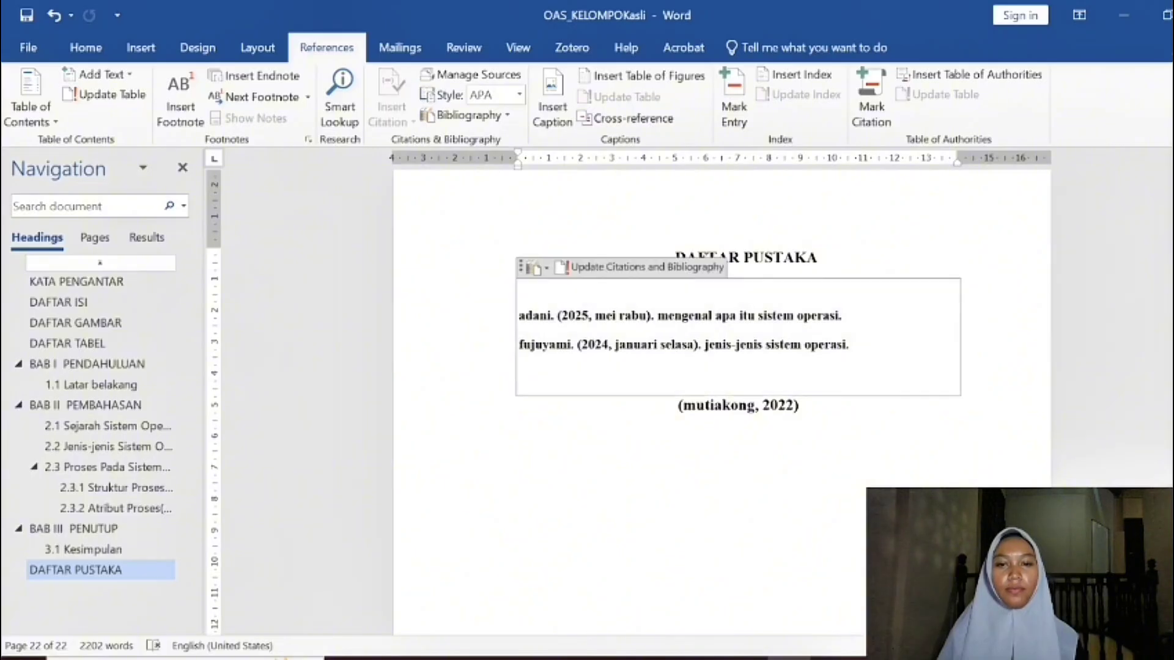
{"action": "left_click", "coordinate": [609, 269]}
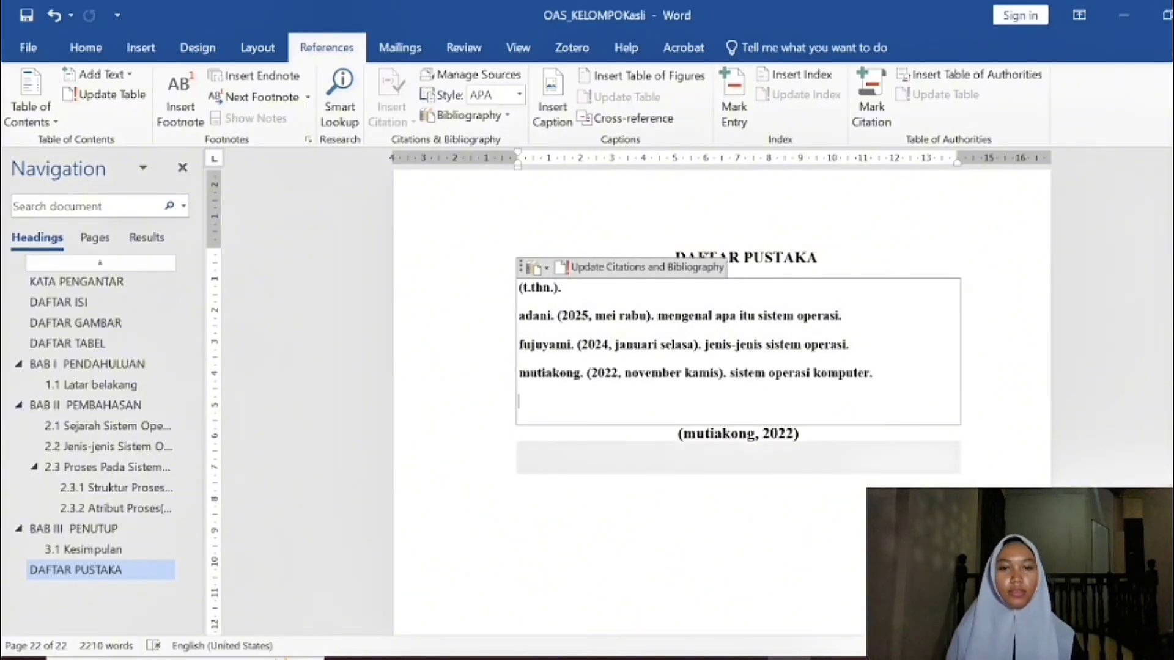
{"action": "left_click_drag", "start_coordinate": [799, 434], "coordinate": [664, 438]}
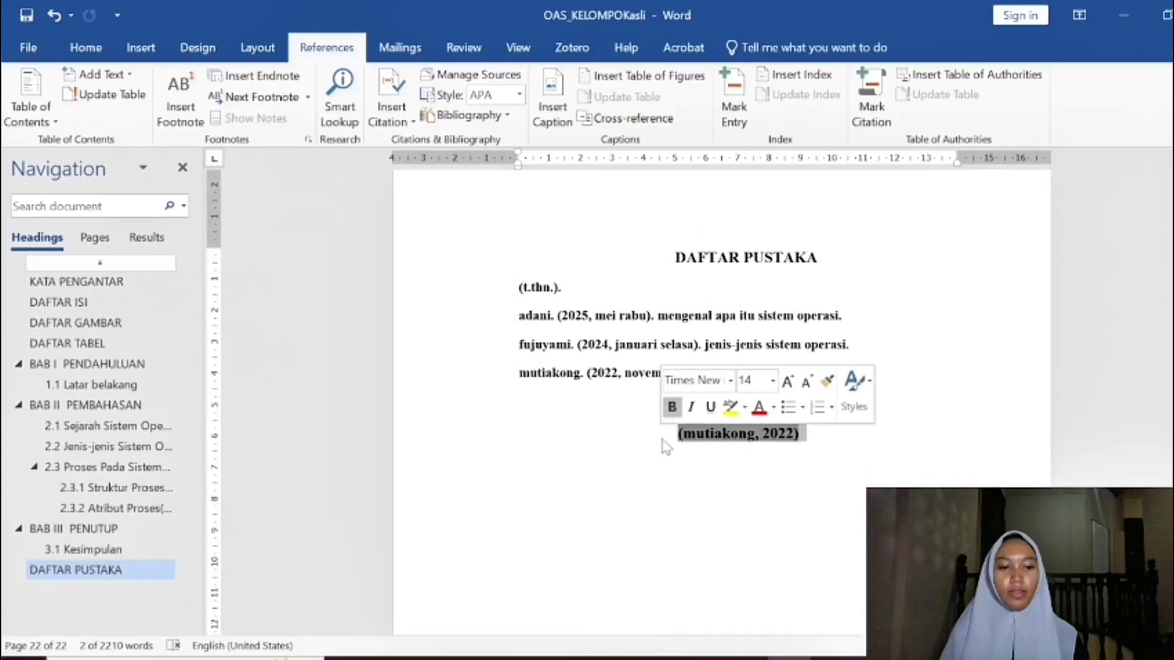
{"action": "key", "text": "BackSpace"}
{"action": "key", "text": "BackSpace"}
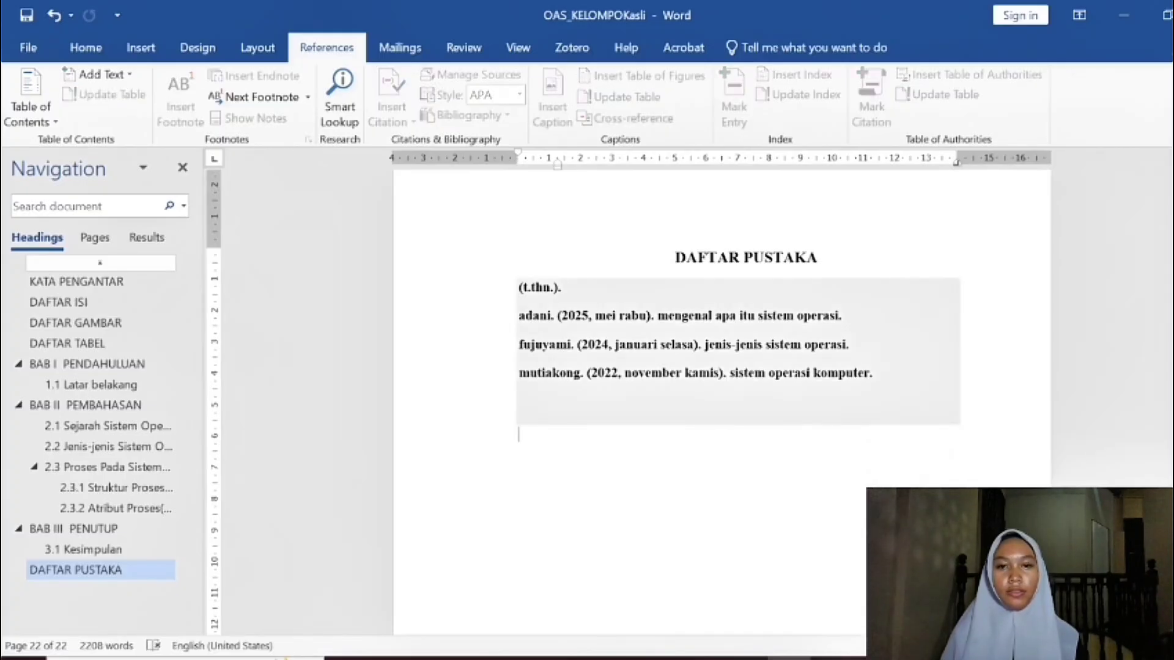
Step: Delete the blank-source "(t.thn.)." entry from the first line of the refreshed bibliography
{"action": "left_click", "coordinate": [481, 287]}
{"action": "key", "text": "BackSpace"}
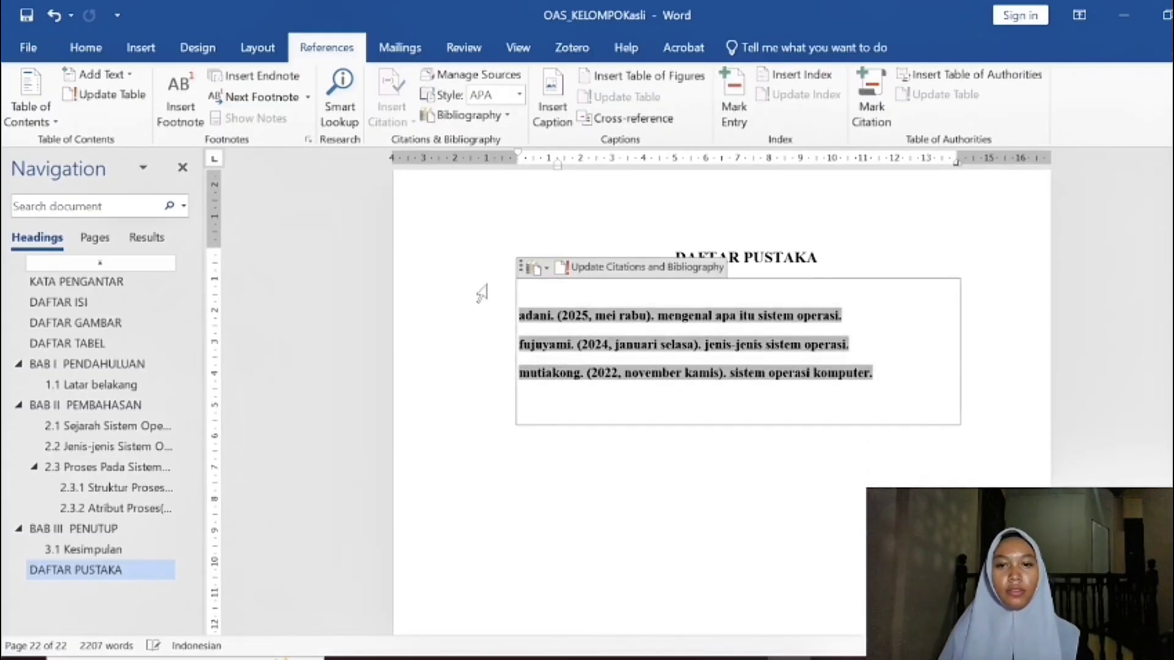
{"action": "left_click", "coordinate": [507, 462]}
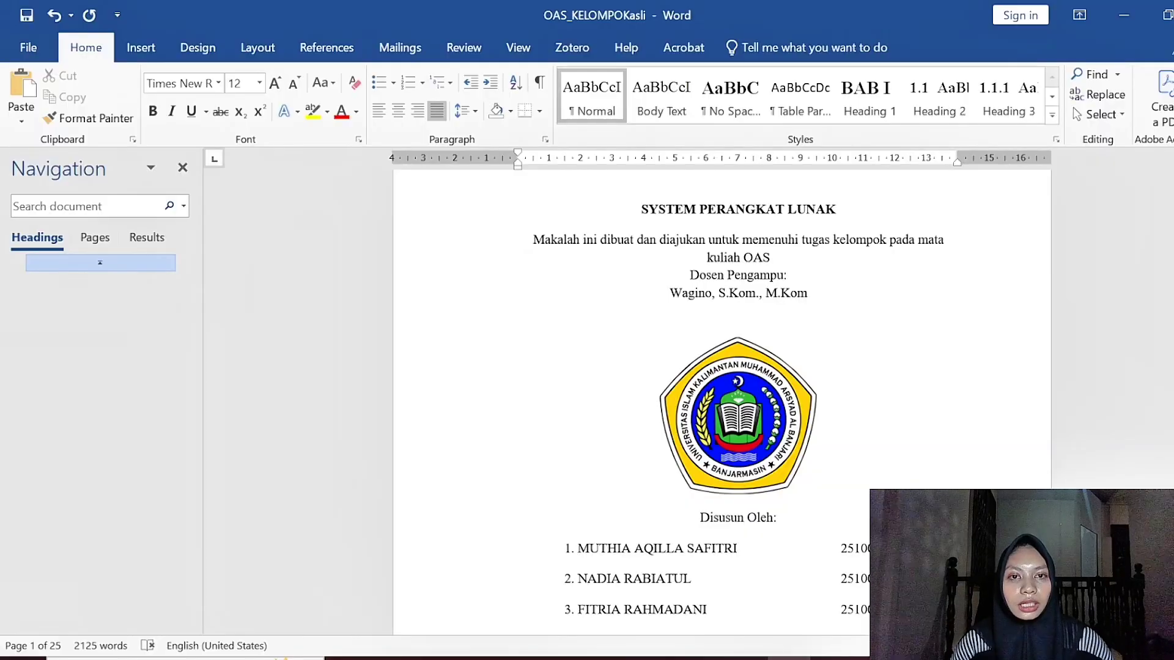
Step: Format the KATA PENGANTAR title as Heading 1 without its BAB numbering and centre it
{"action": "scroll", "coordinate": [721, 398], "scroll_direction": "down", "scroll_amount": 15}
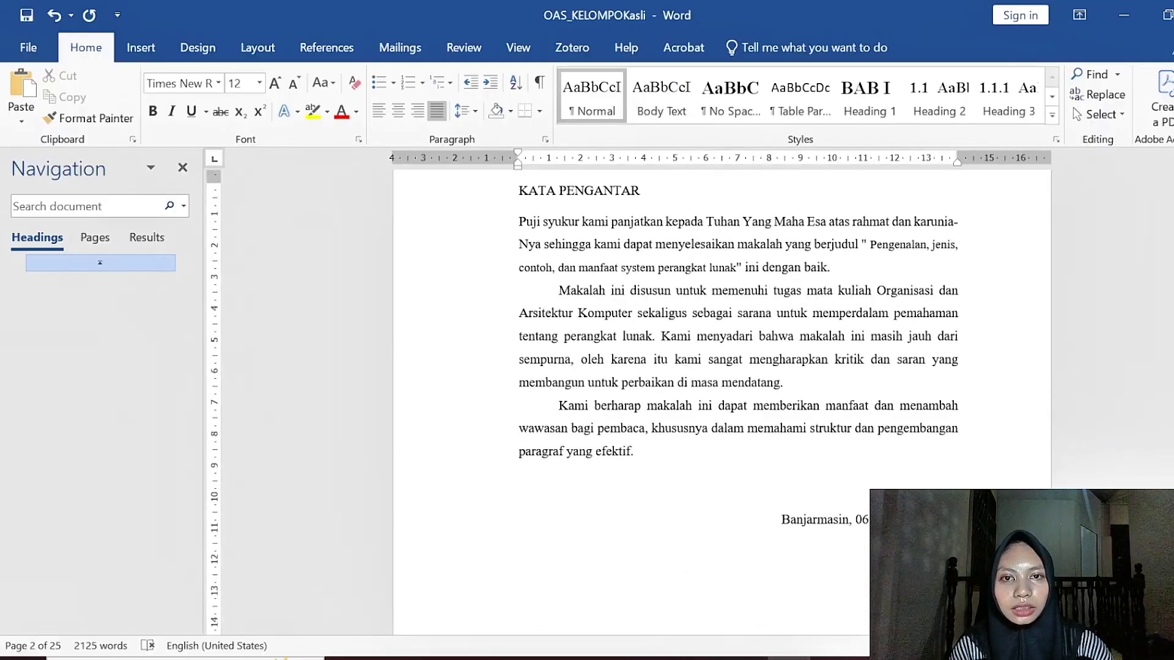
{"action": "left_click", "coordinate": [874, 109]}
{"action": "key", "text": "BackSpace"}
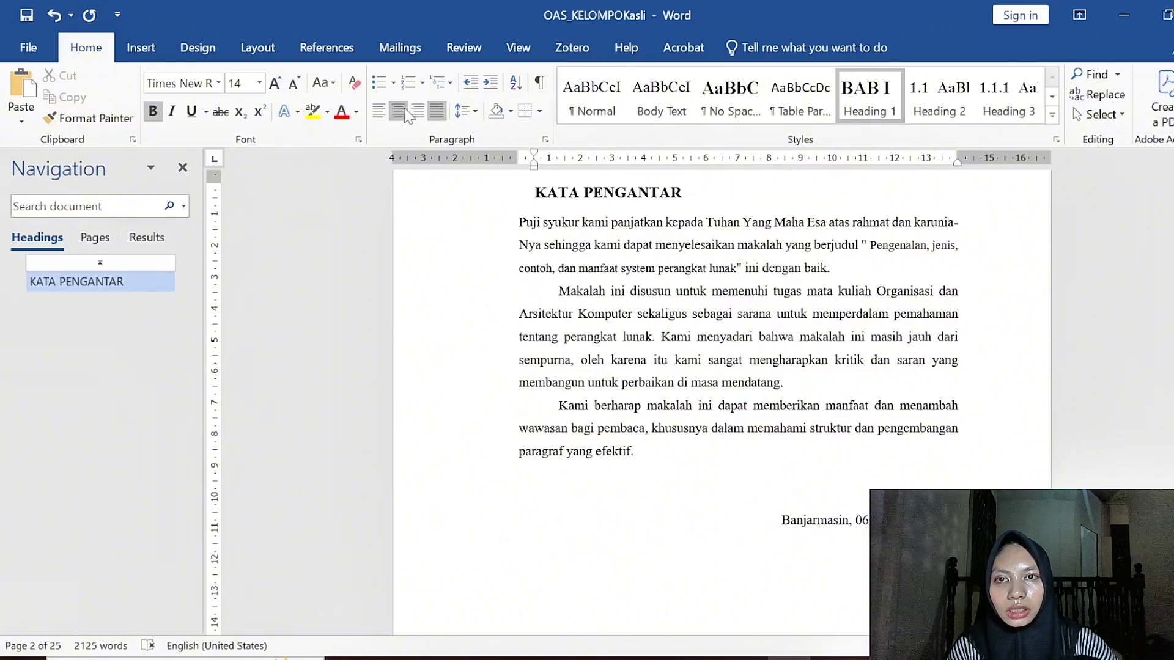
{"action": "left_click", "coordinate": [399, 113]}
Step: Format the DAFTAR ISI title as Heading 1, remove its BAB I number and centre it
{"action": "scroll", "coordinate": [716, 300], "scroll_direction": "down", "scroll_amount": 12}
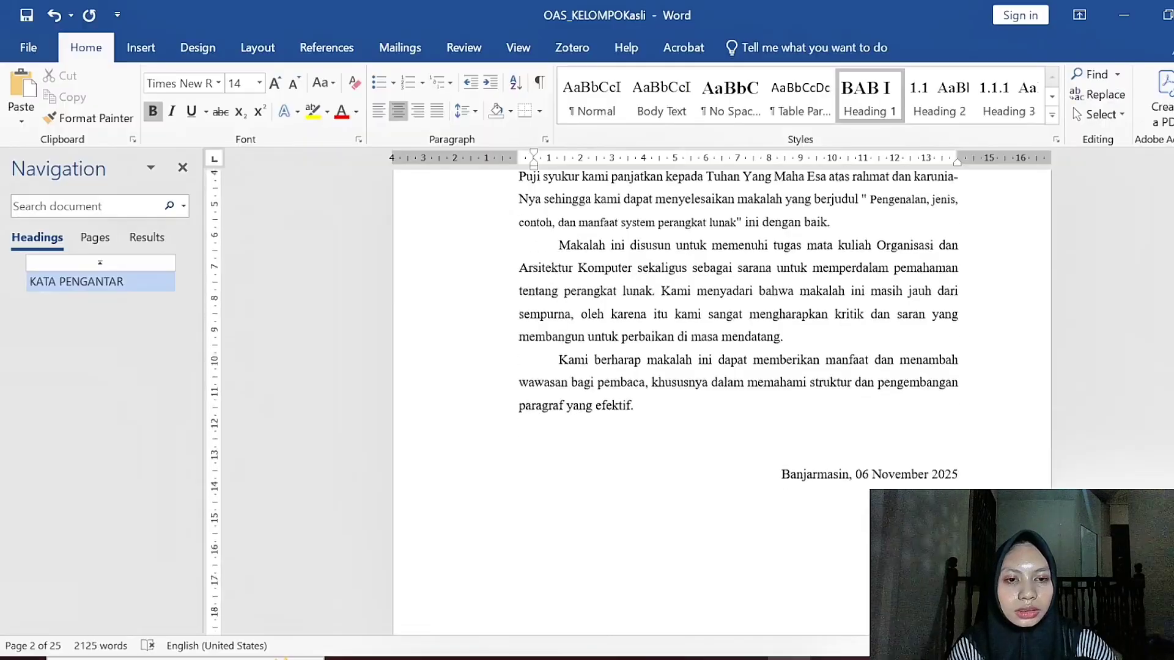
{"action": "scroll", "coordinate": [716, 301], "scroll_direction": "down", "scroll_amount": 3}
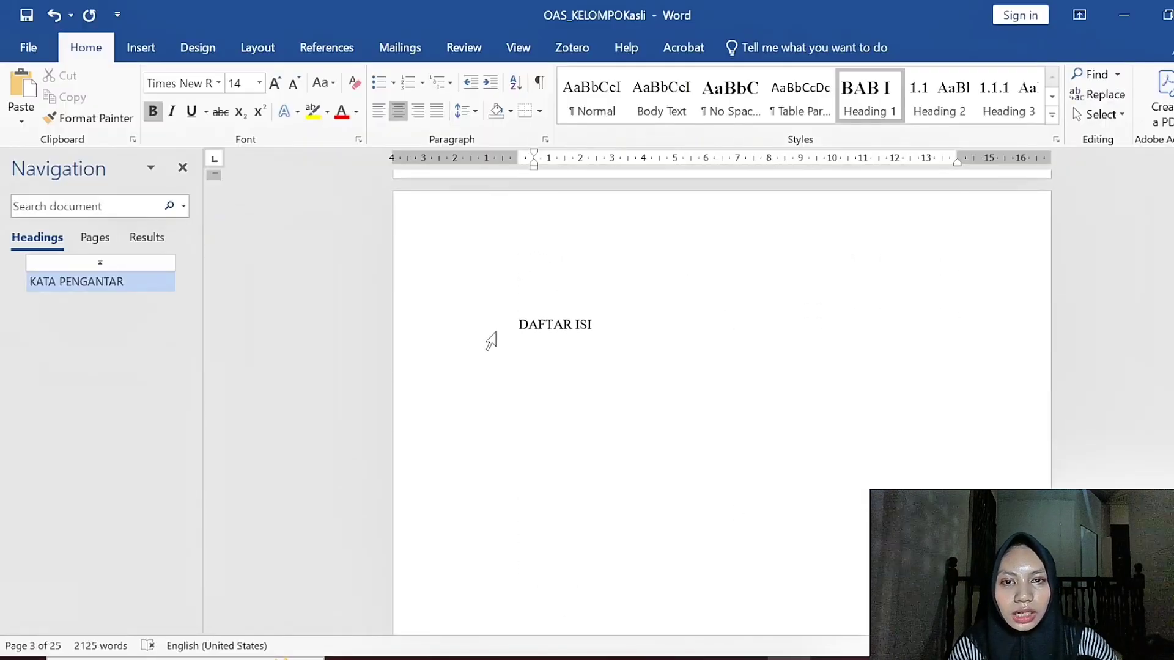
{"action": "left_click", "coordinate": [519, 325]}
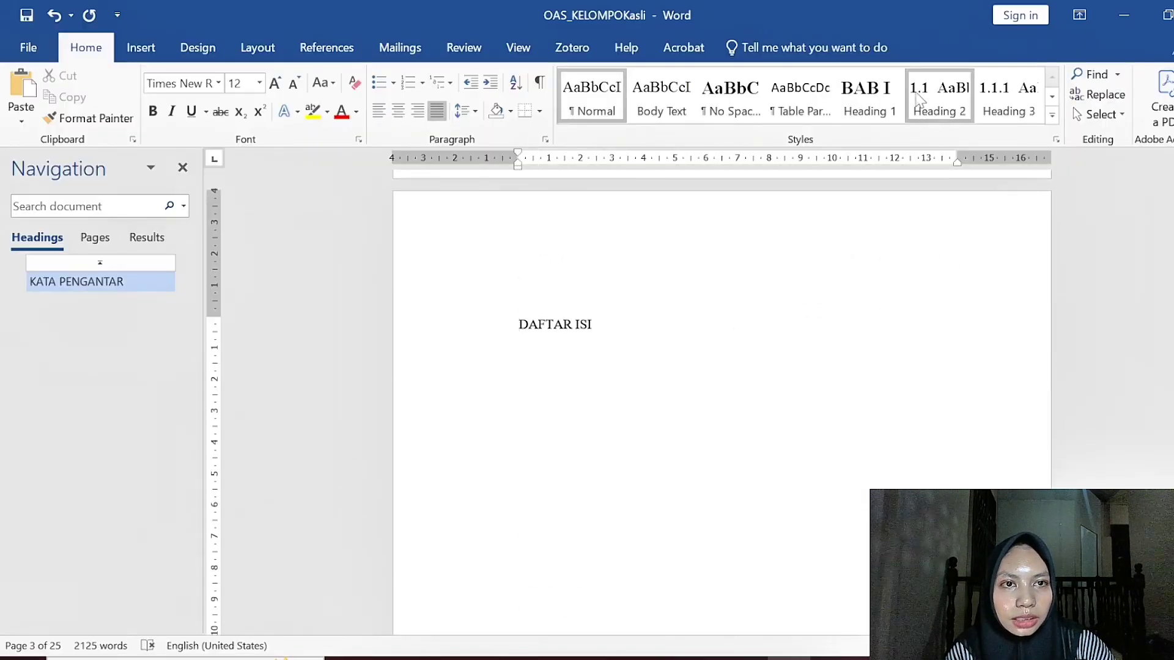
{"action": "left_click", "coordinate": [894, 98]}
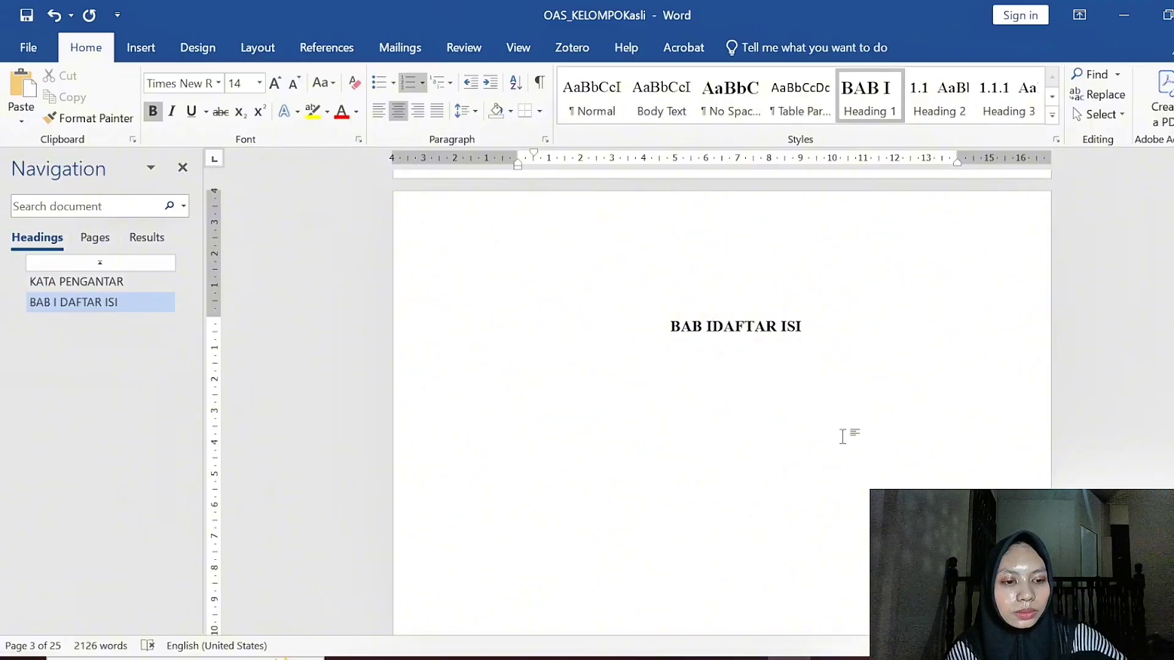
{"action": "key", "text": "BackSpace"}
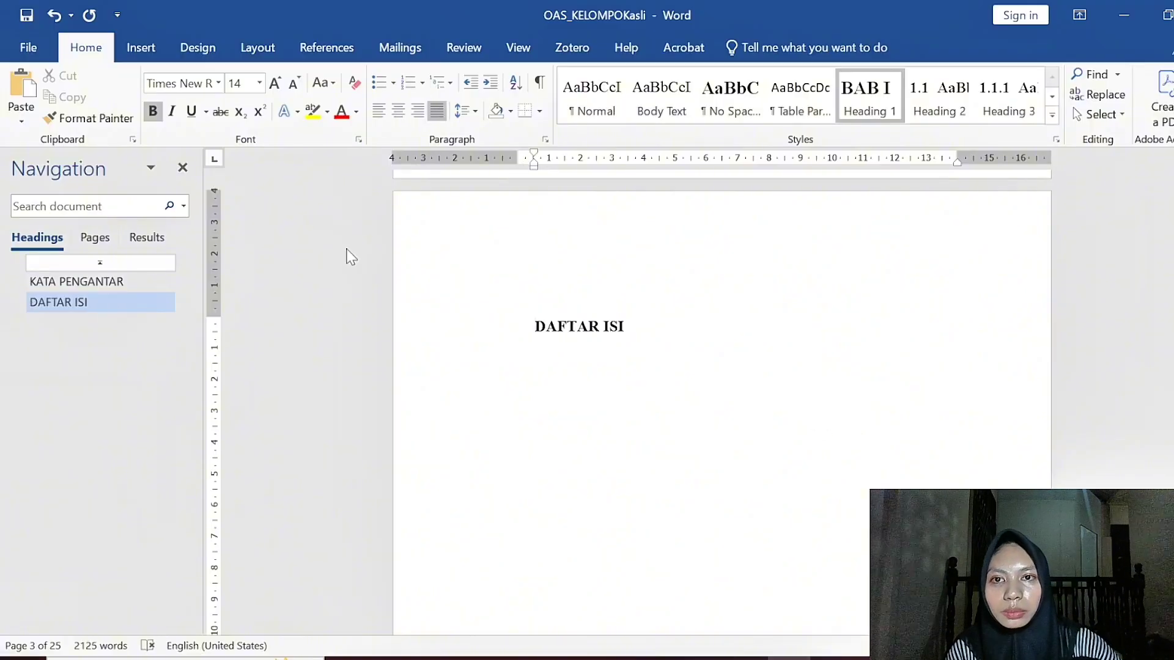
{"action": "left_click", "coordinate": [399, 112]}
Step: Format the DAFTAR GAMBAR title as Heading 1, remove its BAB I number and centre it
{"action": "scroll", "coordinate": [705, 402], "scroll_direction": "down", "scroll_amount": 10}
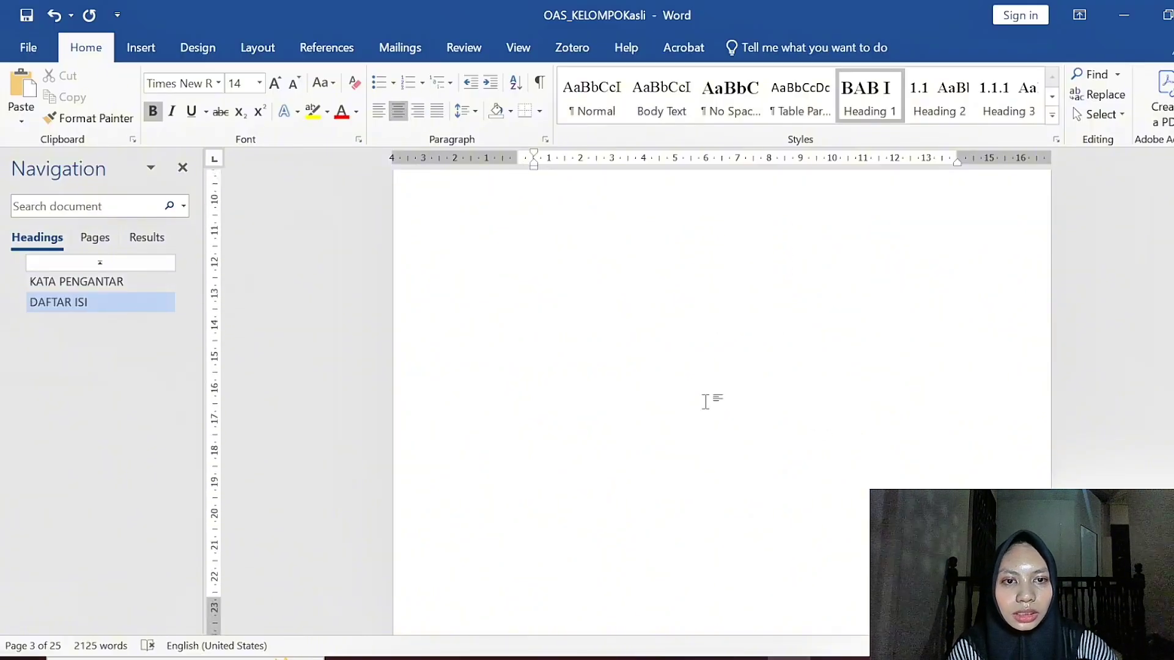
{"action": "scroll", "coordinate": [721, 398], "scroll_direction": "down", "scroll_amount": 1}
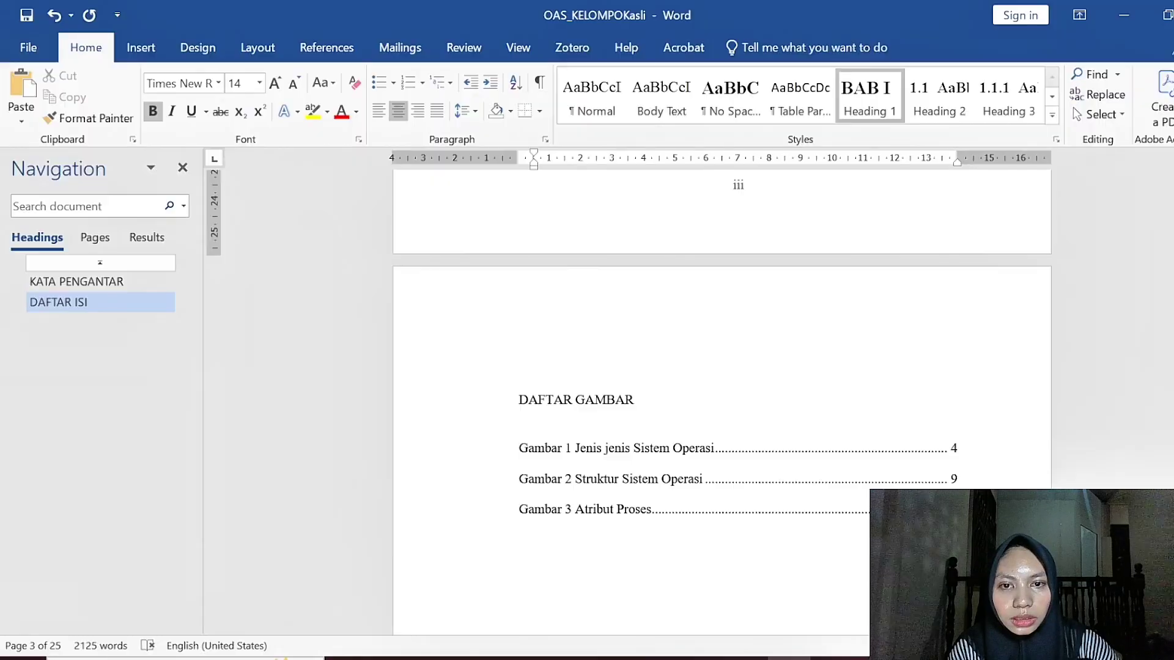
{"action": "left_click", "coordinate": [520, 400]}
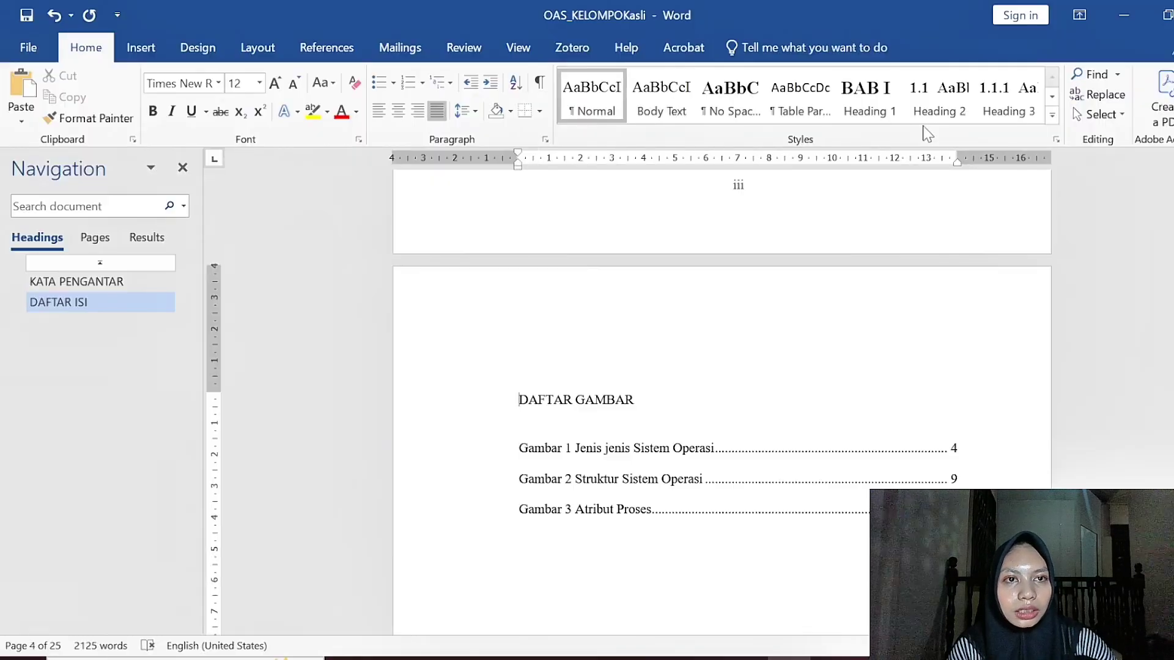
{"action": "left_click", "coordinate": [878, 114]}
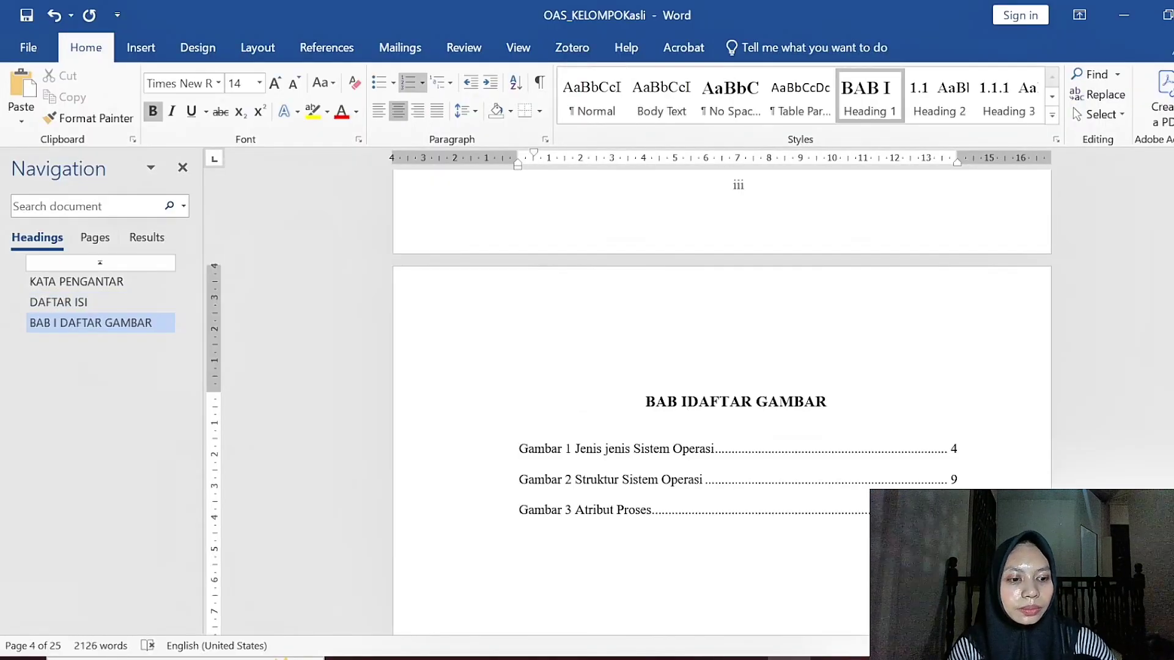
{"action": "key", "text": "BackSpace"}
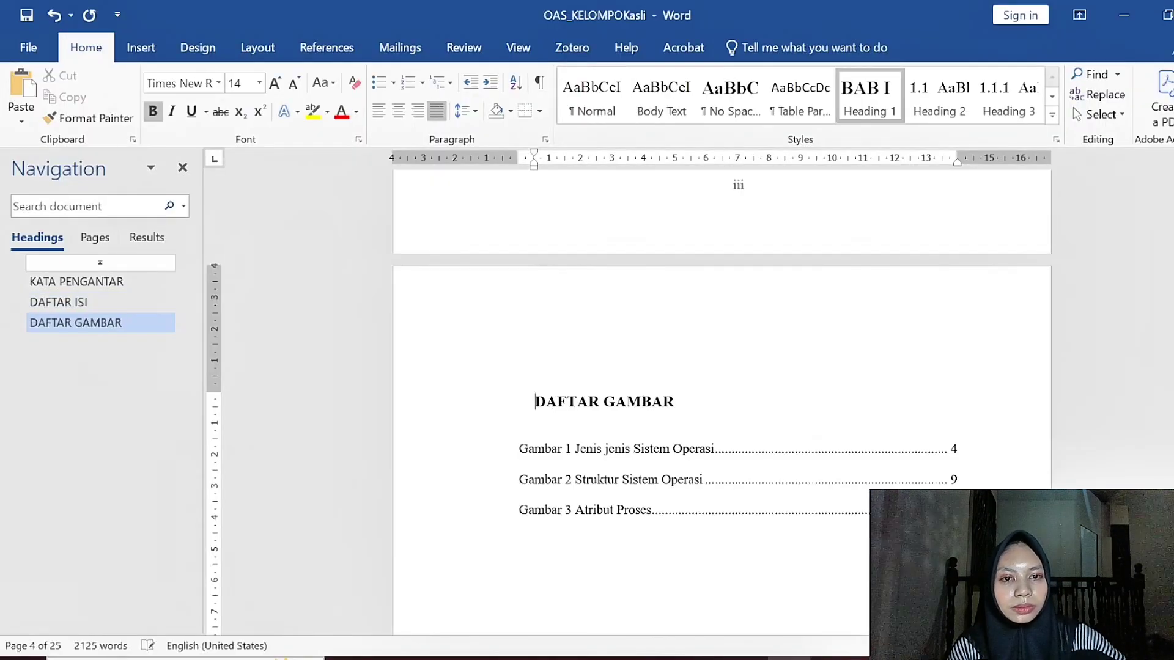
{"action": "left_click", "coordinate": [398, 111]}
Step: Format the DAFTAR TABEL title as Heading 1, remove its BAB I number and centre it
{"action": "scroll", "coordinate": [721, 398], "scroll_direction": "down", "scroll_amount": 12}
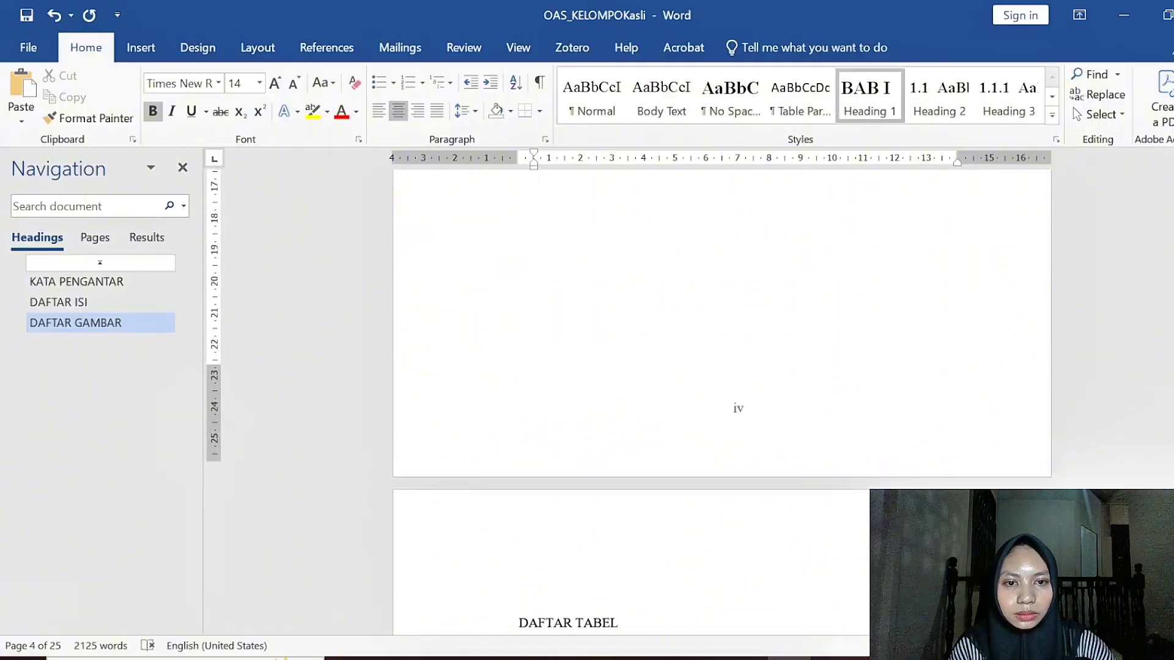
{"action": "scroll", "coordinate": [721, 397], "scroll_direction": "down", "scroll_amount": 2}
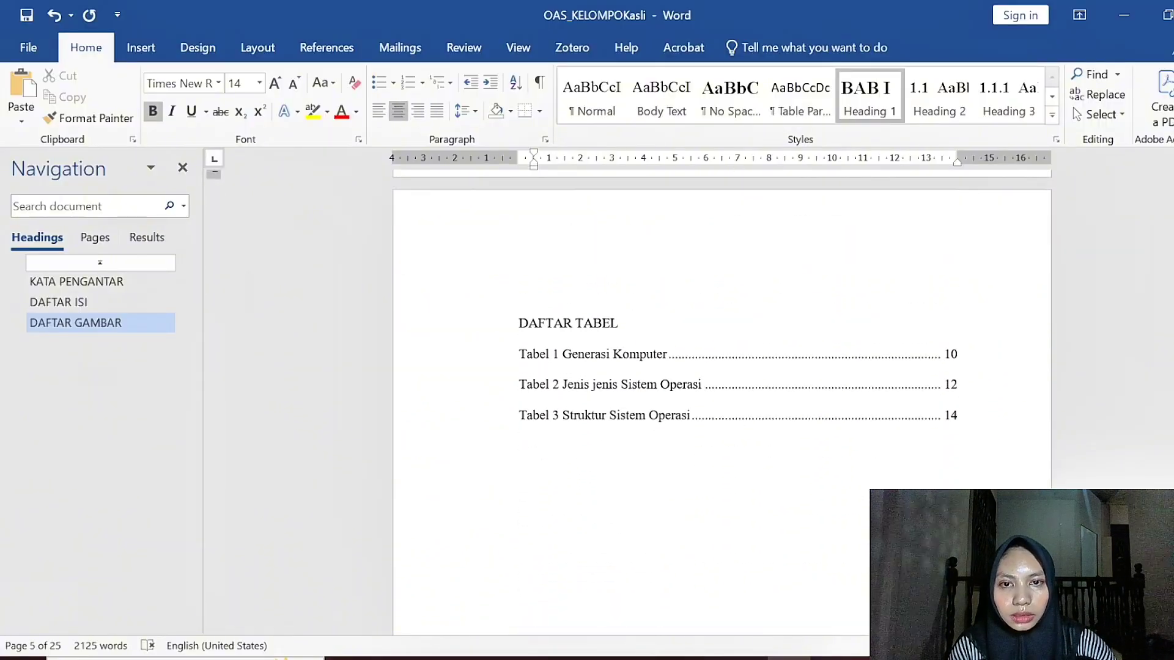
{"action": "left_click", "coordinate": [528, 323]}
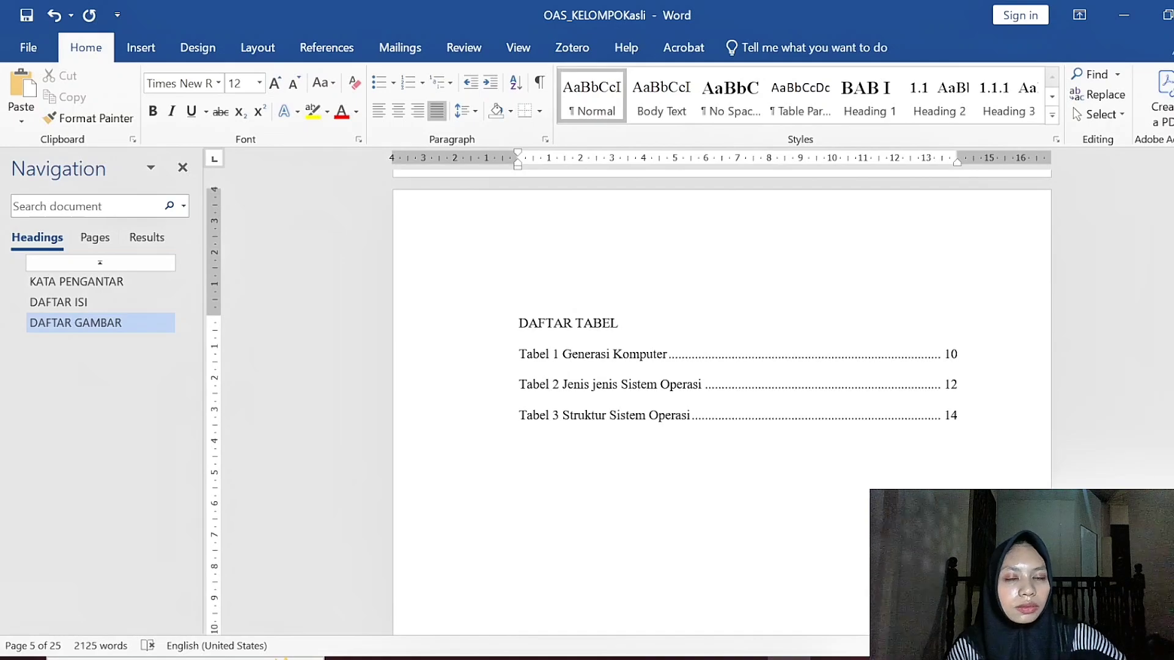
{"action": "left_click", "coordinate": [866, 103]}
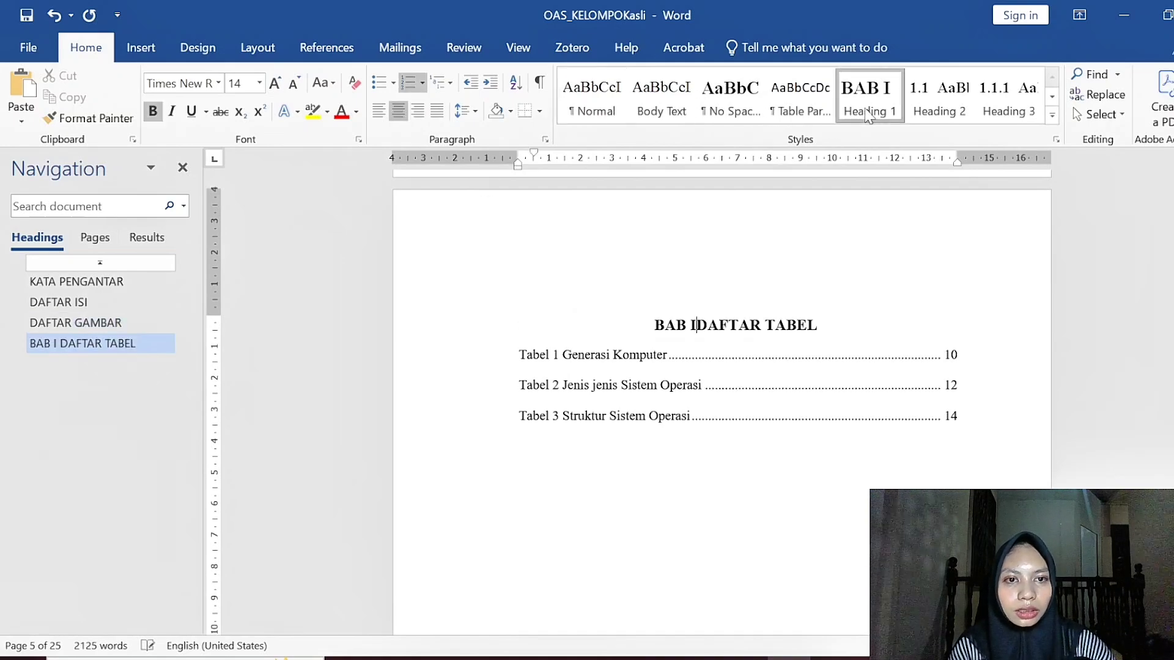
{"action": "key", "text": "BackSpace"}
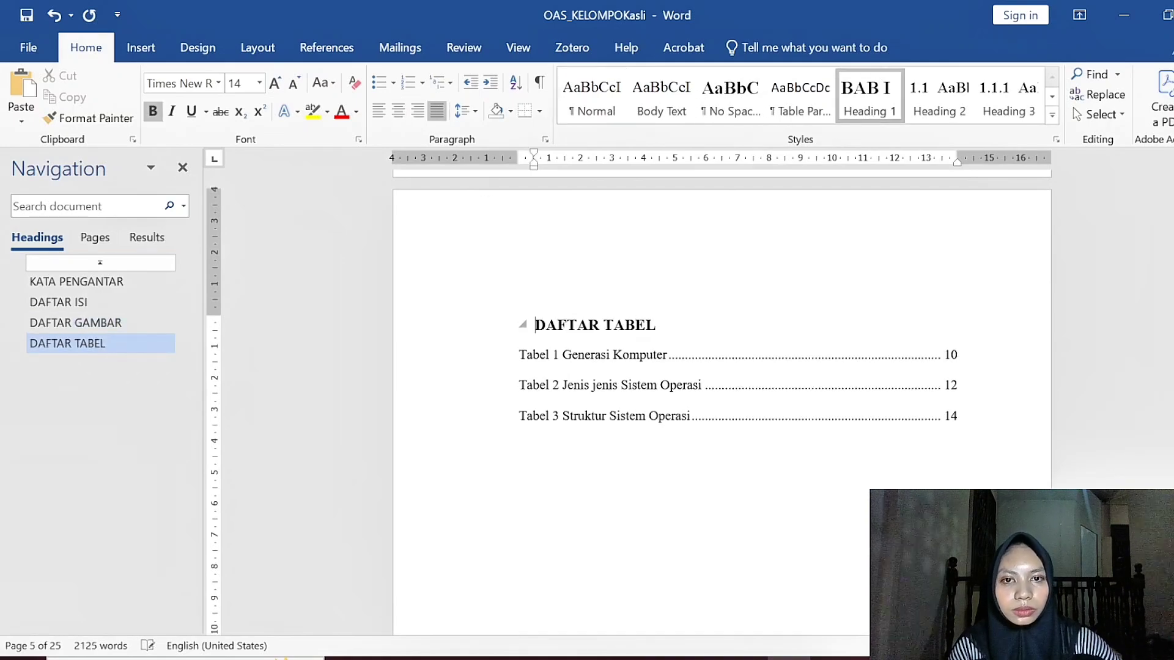
{"action": "key", "text": "ctrl+e"}
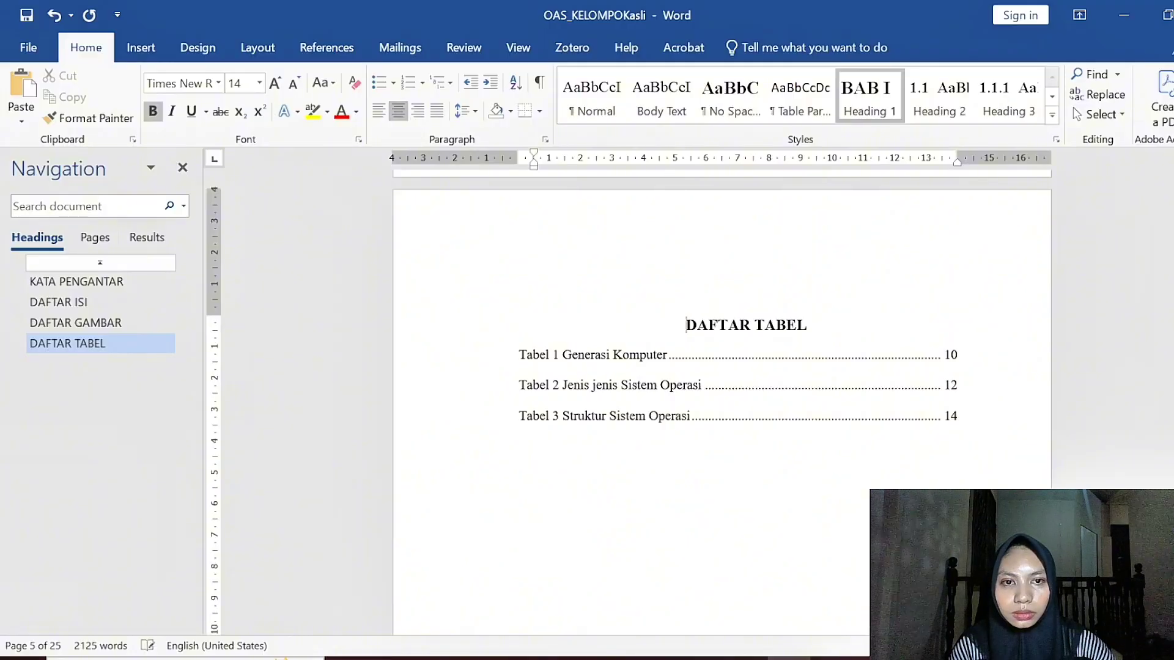
Step: Apply the numbered Heading 1 style to the PENDAHULUAN chapter title
{"action": "scroll", "coordinate": [735, 523], "scroll_direction": "down", "scroll_amount": 10}
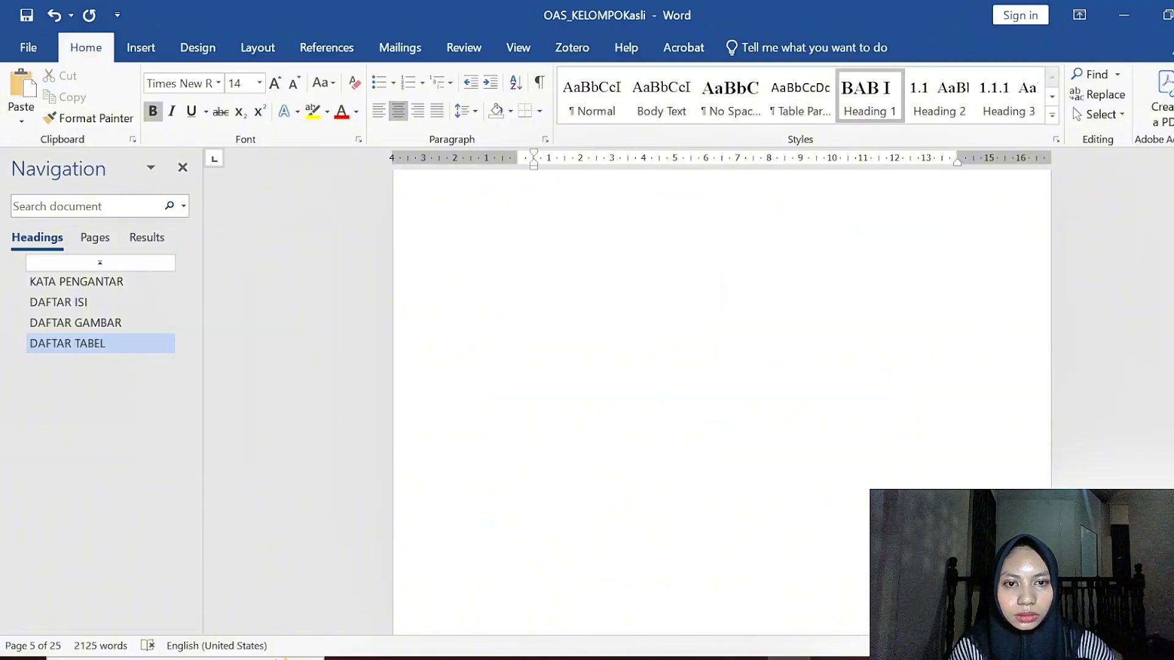
{"action": "scroll", "coordinate": [758, 238], "scroll_direction": "down", "scroll_amount": 3}
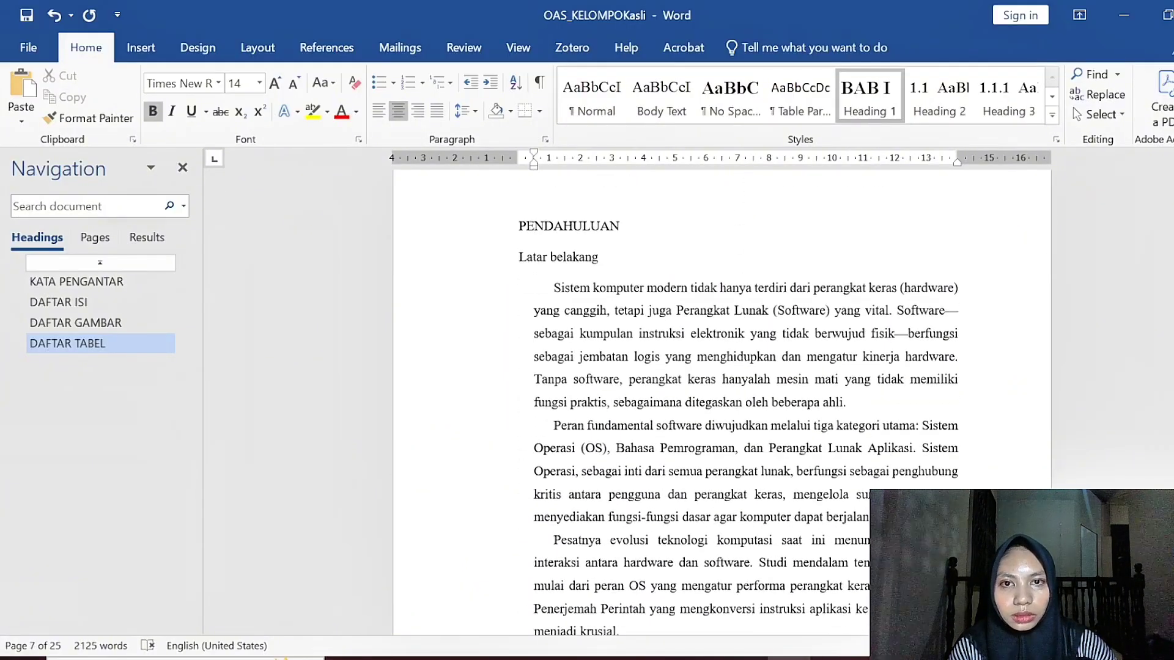
{"action": "left_click", "coordinate": [519, 226]}
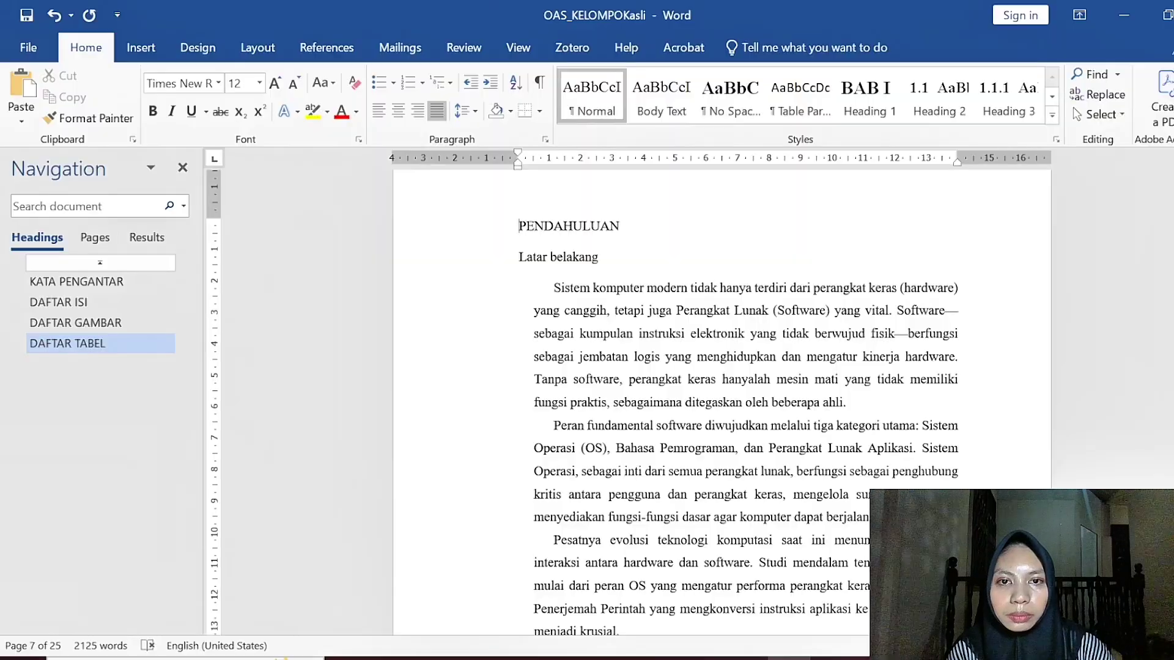
{"action": "left_click", "coordinate": [871, 112]}
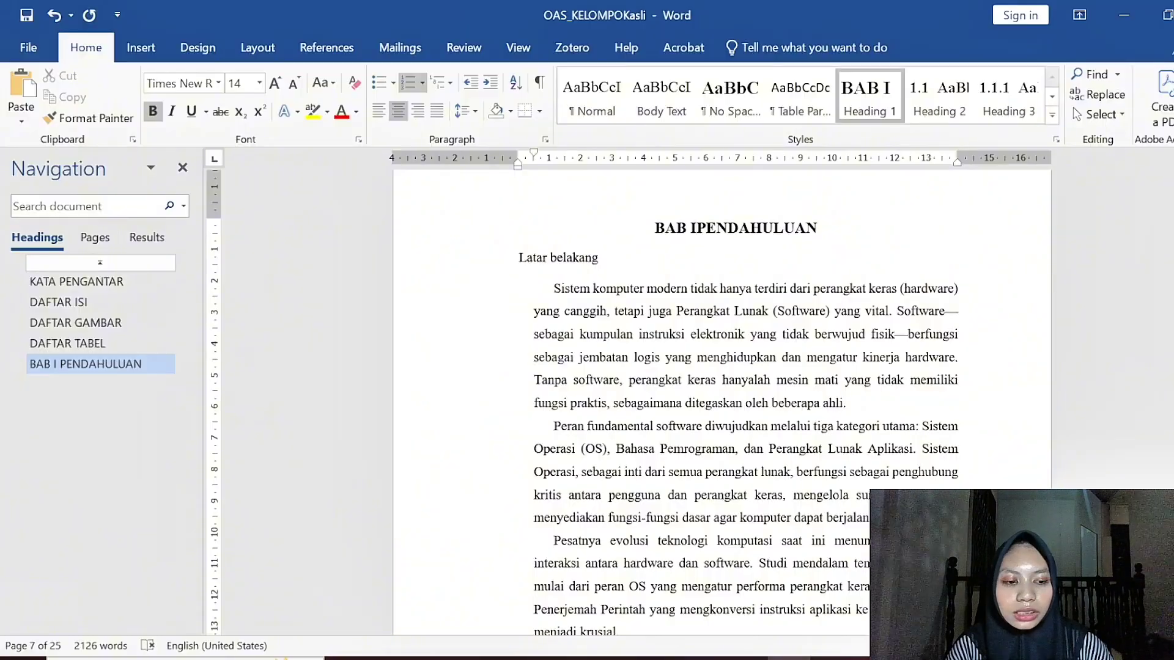
Step: Place PENDAHULUAN on its own line below BAB I and apply Heading 2 to the Latar belakang title
{"action": "key", "text": "shift+Return"}
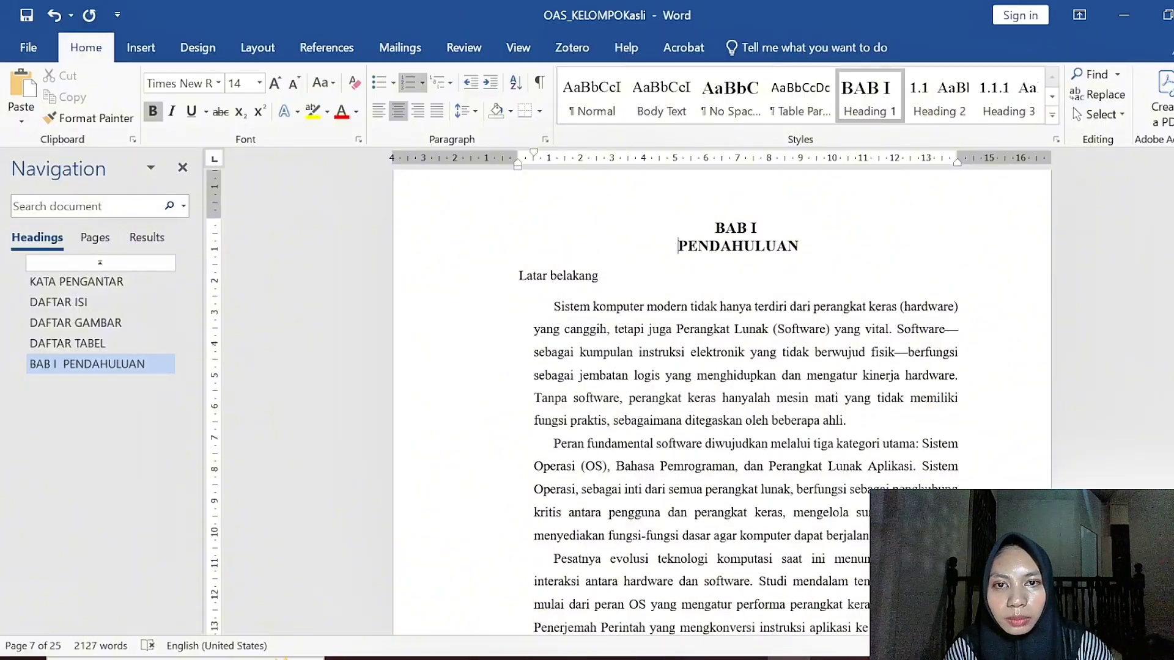
{"action": "left_click", "coordinate": [519, 276]}
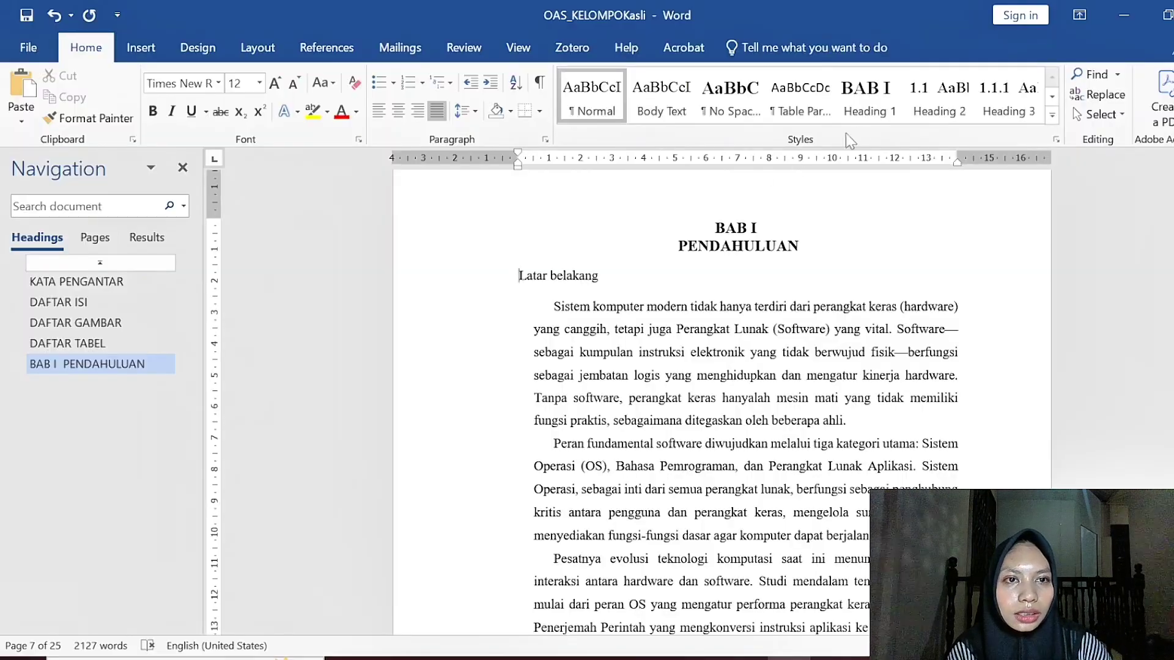
{"action": "left_click", "coordinate": [939, 99]}
Step: Apply Heading 1 to the PEMBAHASAN chapter title and place it on its own line below BAB II
{"action": "scroll", "coordinate": [734, 397], "scroll_direction": "down", "scroll_amount": 5}
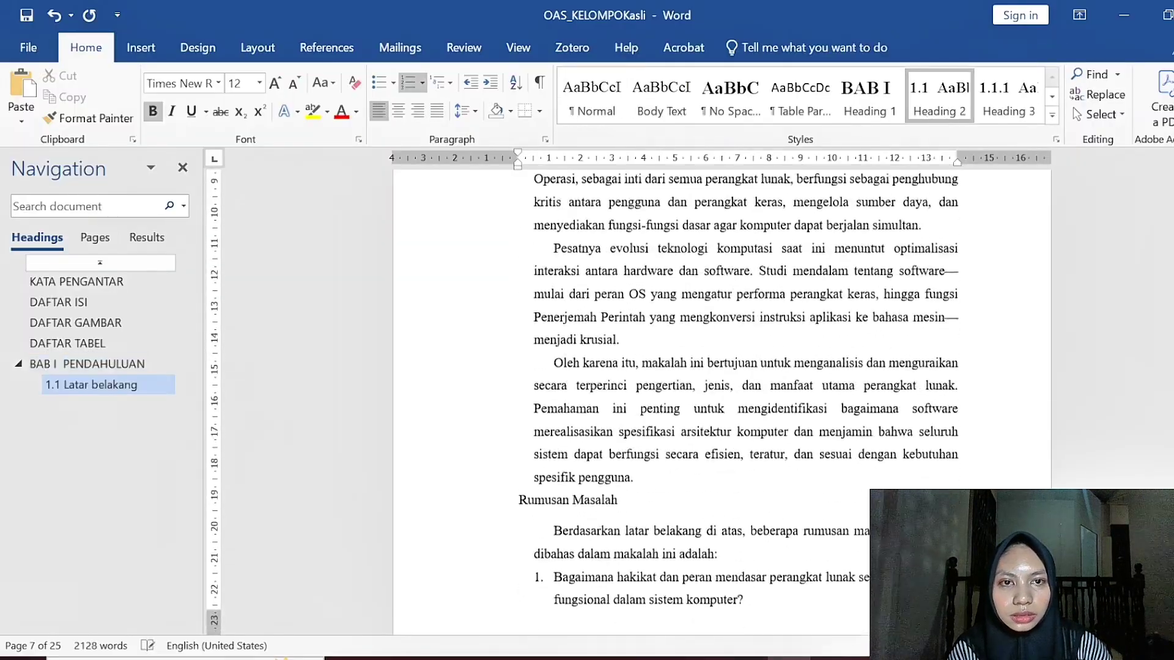
{"action": "scroll", "coordinate": [660, 388], "scroll_direction": "down", "scroll_amount": 15}
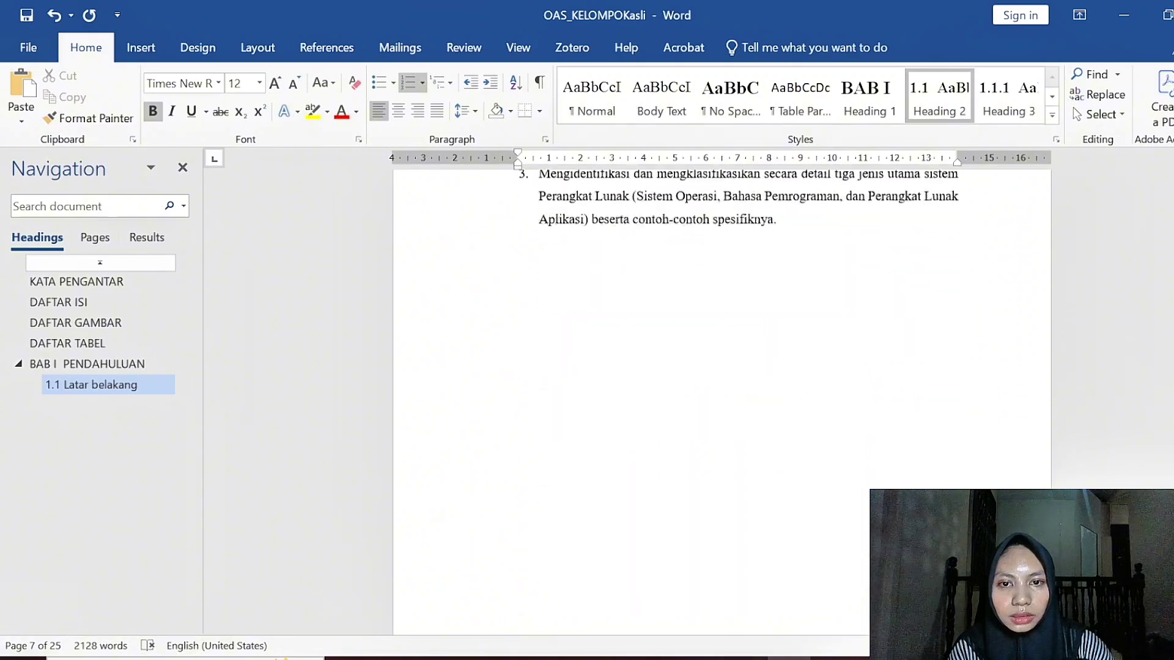
{"action": "scroll", "coordinate": [721, 397], "scroll_direction": "down", "scroll_amount": 8}
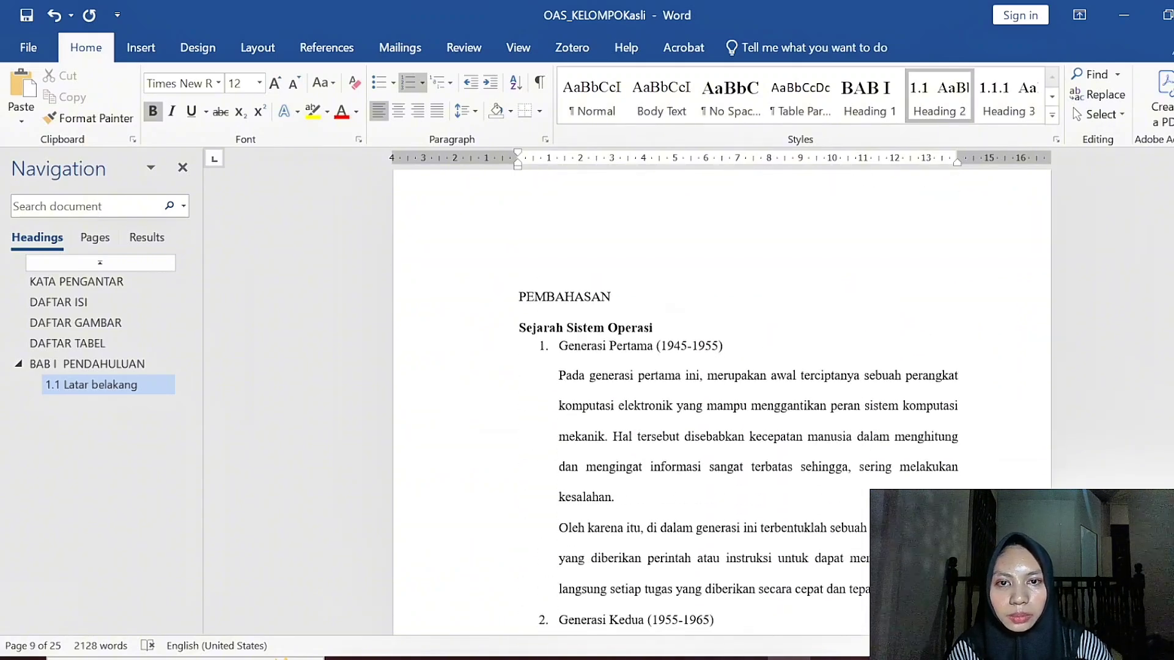
{"action": "left_click", "coordinate": [519, 297]}
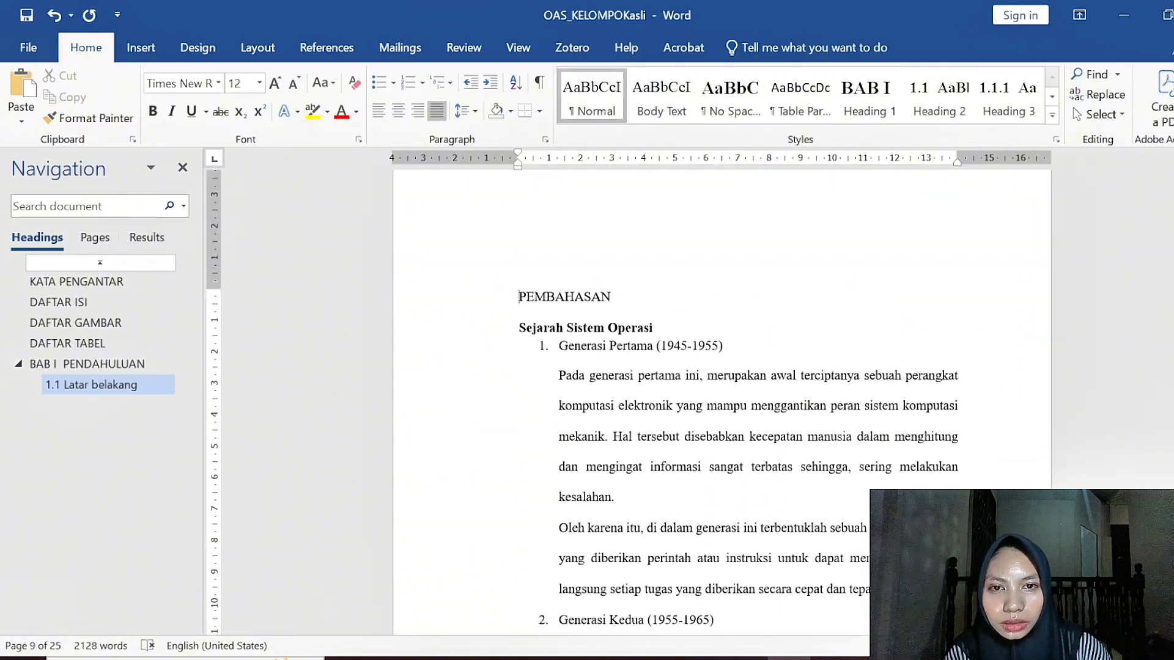
{"action": "left_click", "coordinate": [883, 111]}
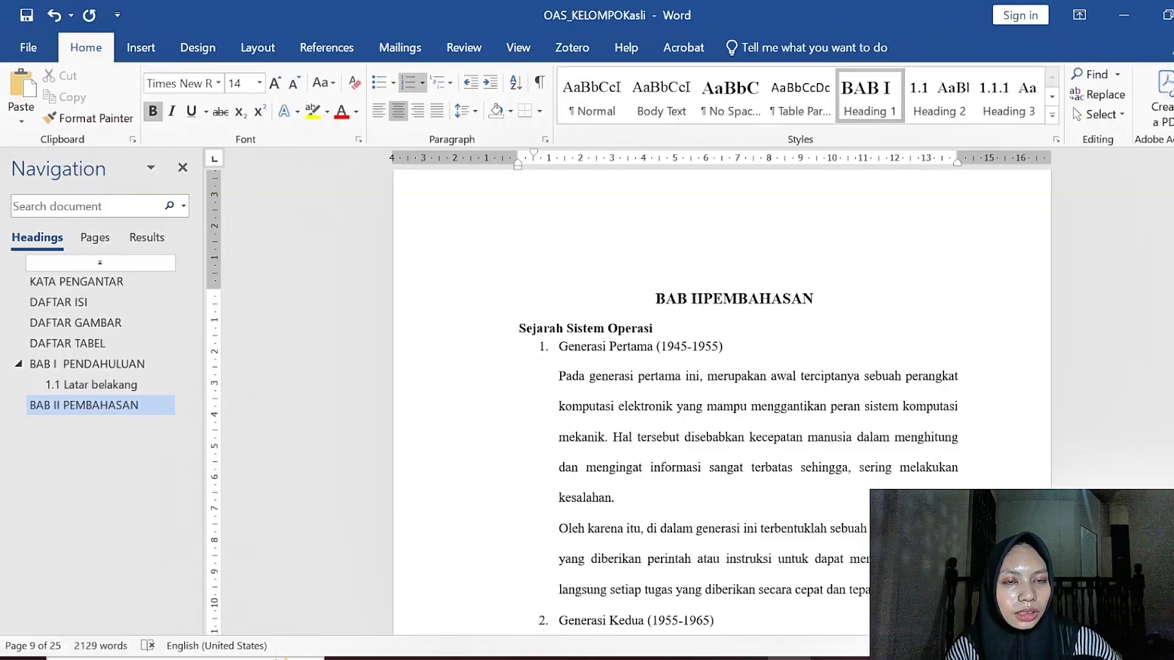
{"action": "key", "text": "shift+Return"}
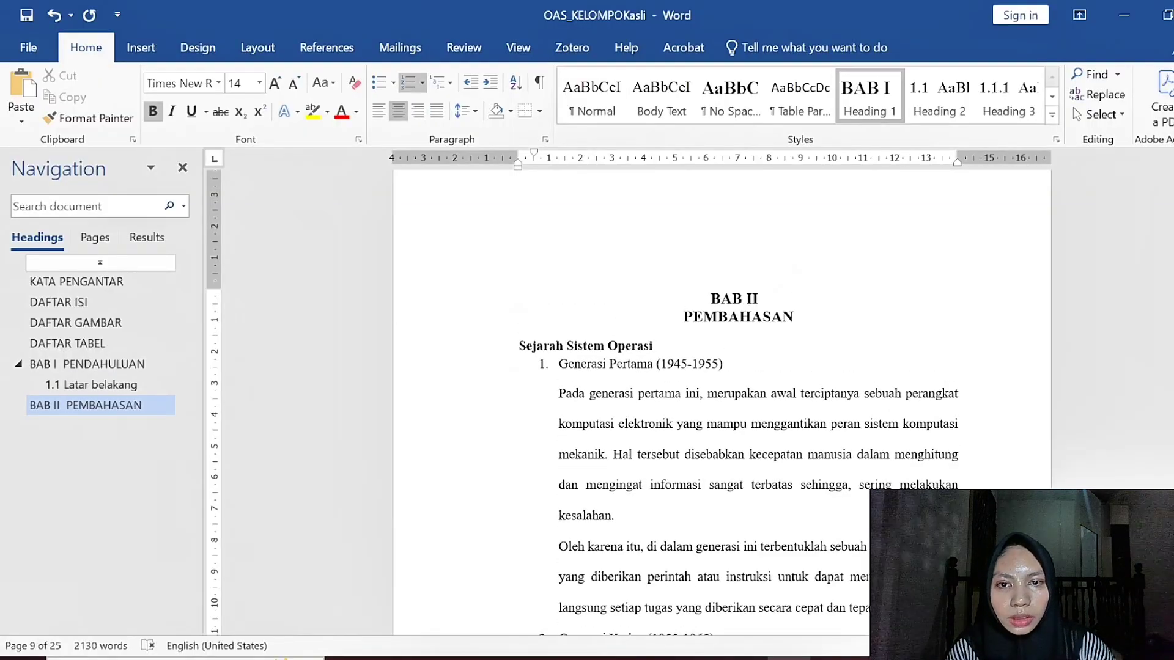
Step: Apply Heading 2 to the Sejarah Sistem Operasi and Jenis-jenis Sistem Operasi section titles
{"action": "left_click", "coordinate": [526, 346]}
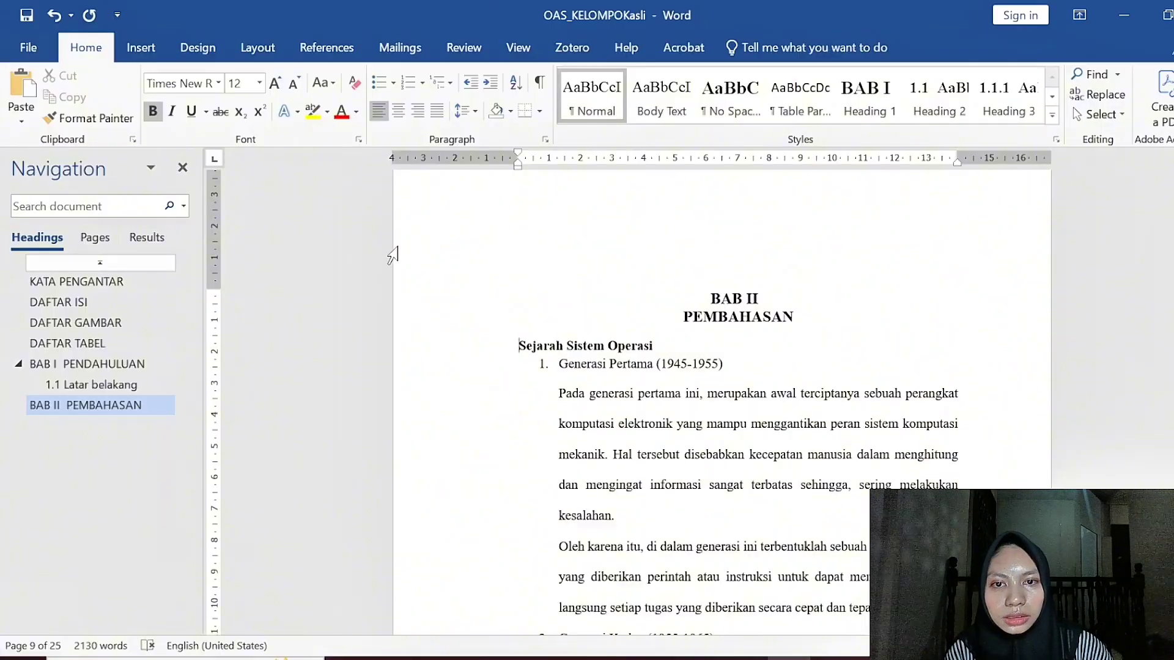
{"action": "left_click", "coordinate": [944, 116]}
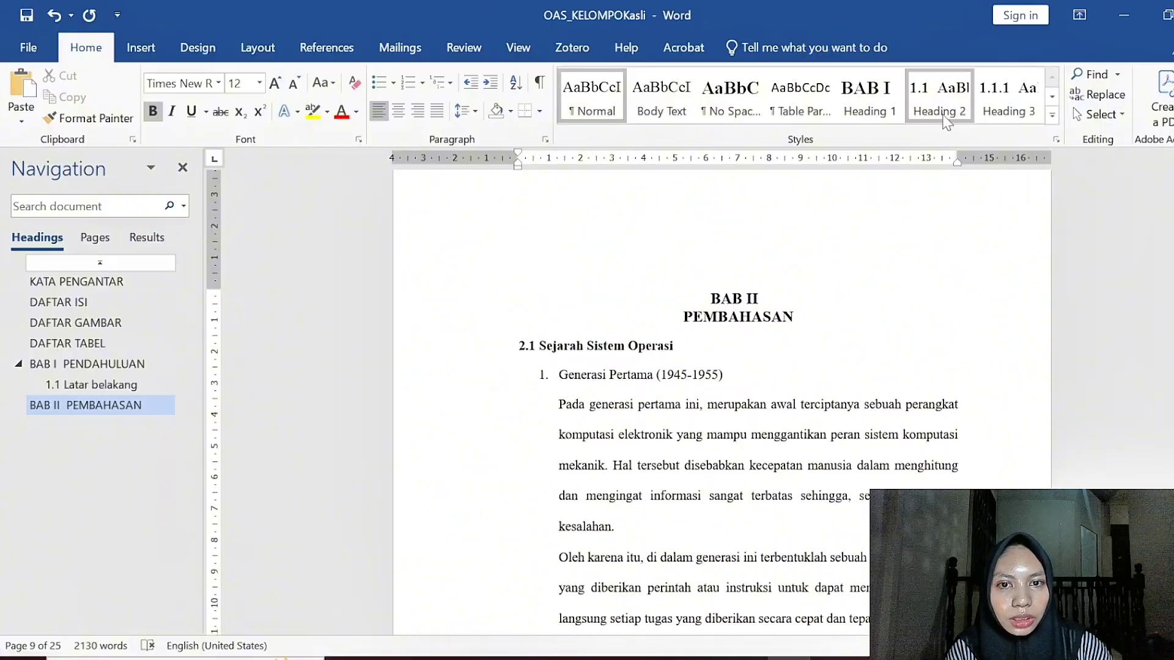
{"action": "scroll", "coordinate": [618, 398], "scroll_direction": "down", "scroll_amount": 15}
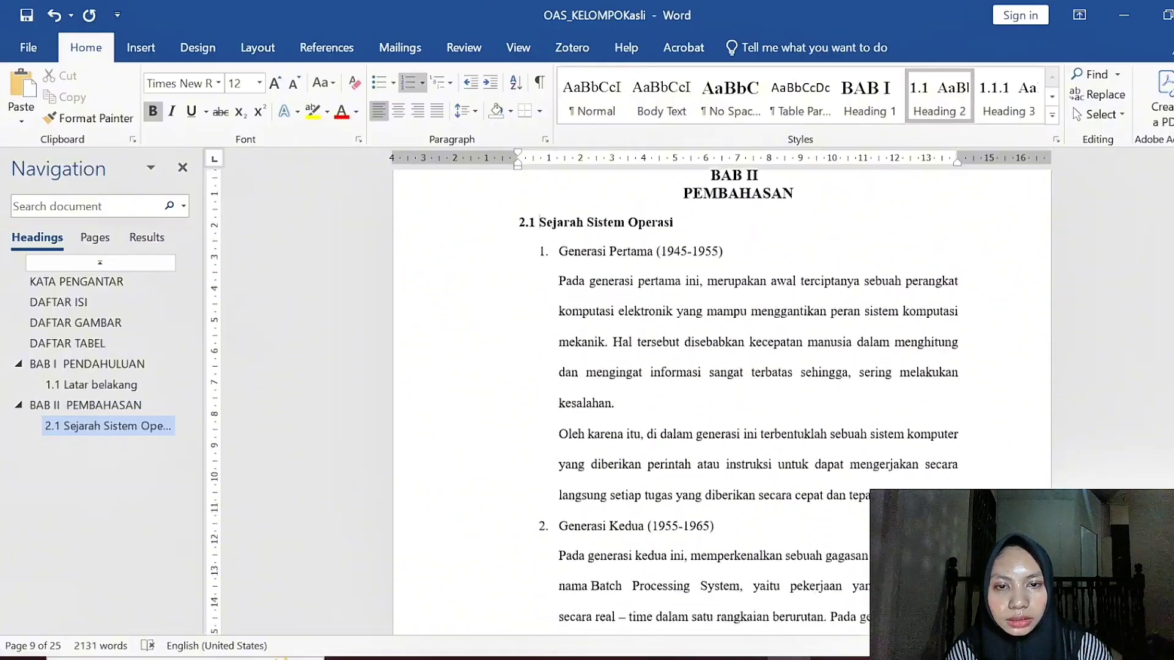
{"action": "scroll", "coordinate": [738, 403], "scroll_direction": "down", "scroll_amount": 5}
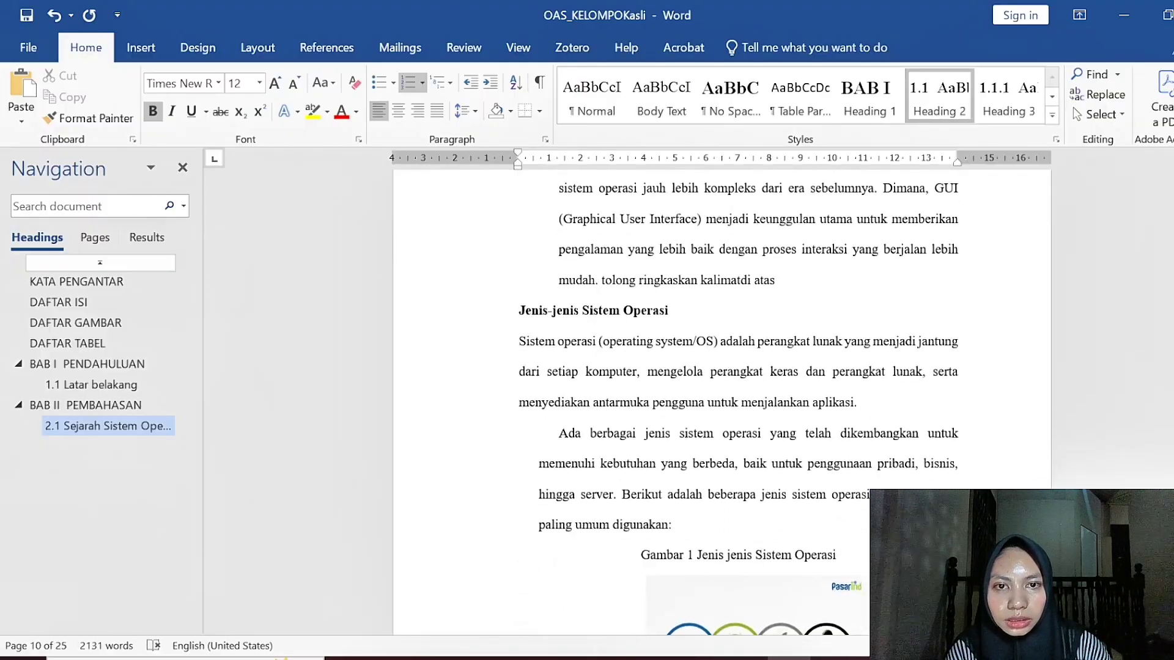
{"action": "left_click", "coordinate": [519, 311]}
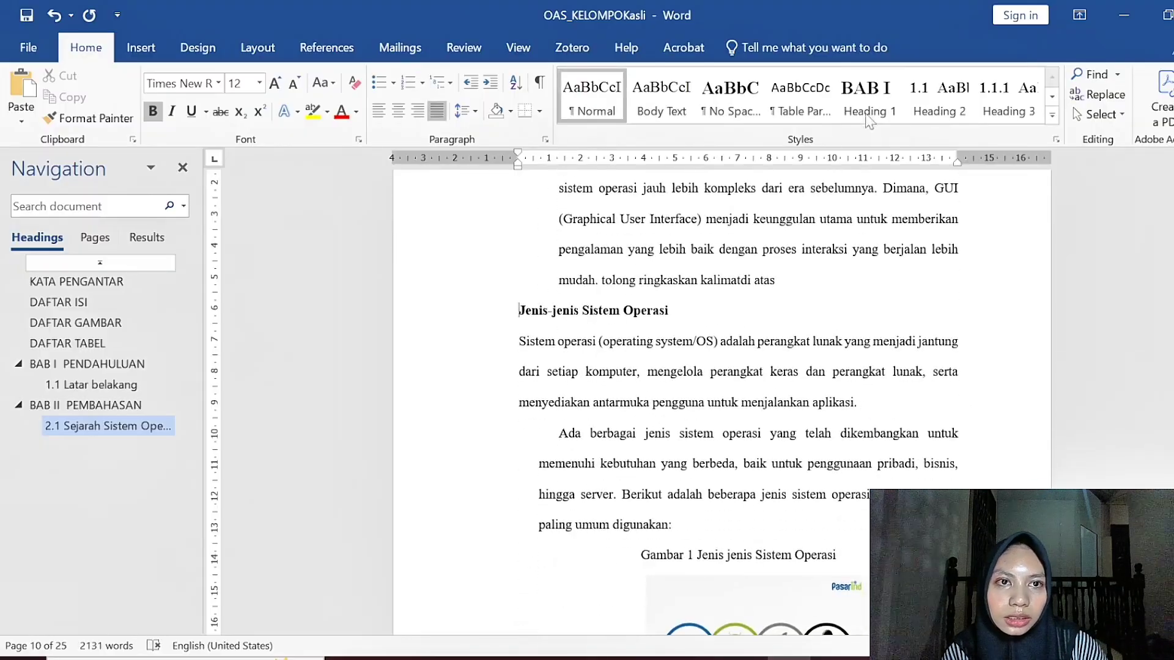
{"action": "left_click", "coordinate": [928, 117]}
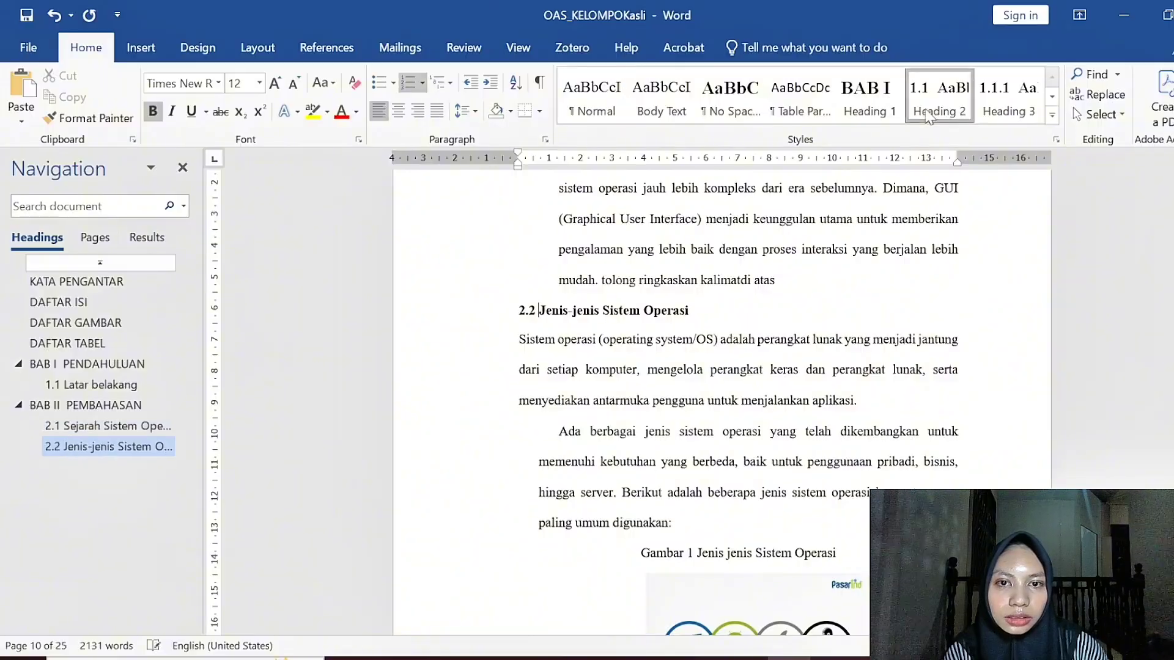
Step: Apply Heading 2 to the Proses Pada Sistem Operasi section title
{"action": "scroll", "coordinate": [722, 397], "scroll_direction": "down", "scroll_amount": 18}
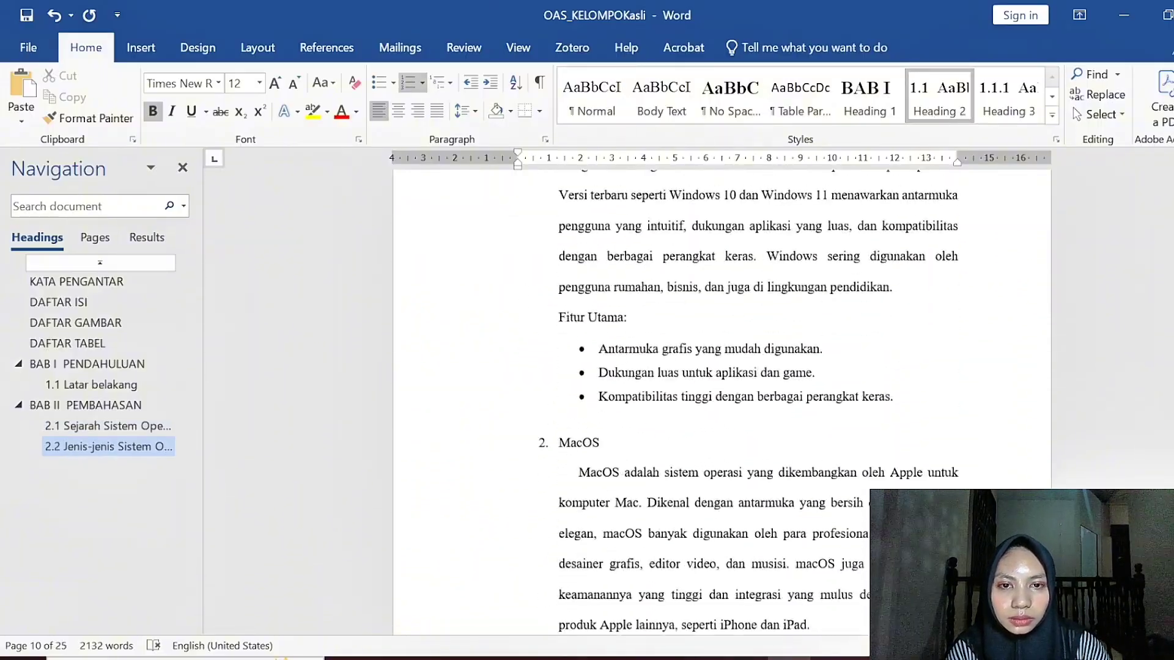
{"action": "scroll", "coordinate": [775, 349], "scroll_direction": "down", "scroll_amount": 18}
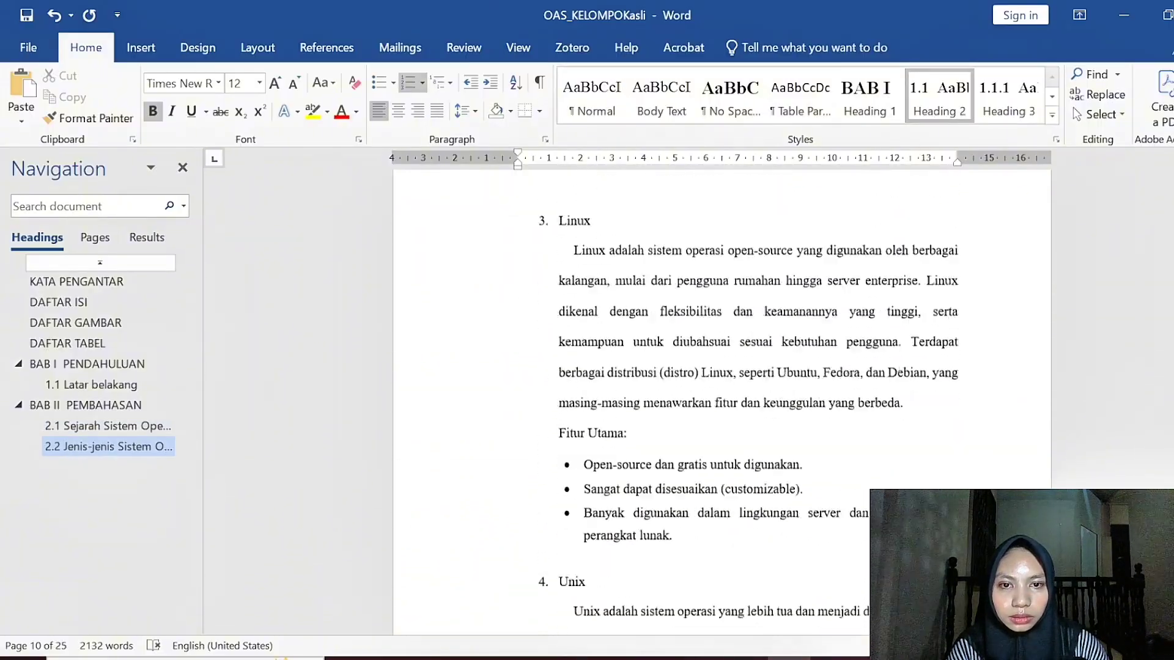
{"action": "scroll", "coordinate": [721, 397], "scroll_direction": "down", "scroll_amount": 18}
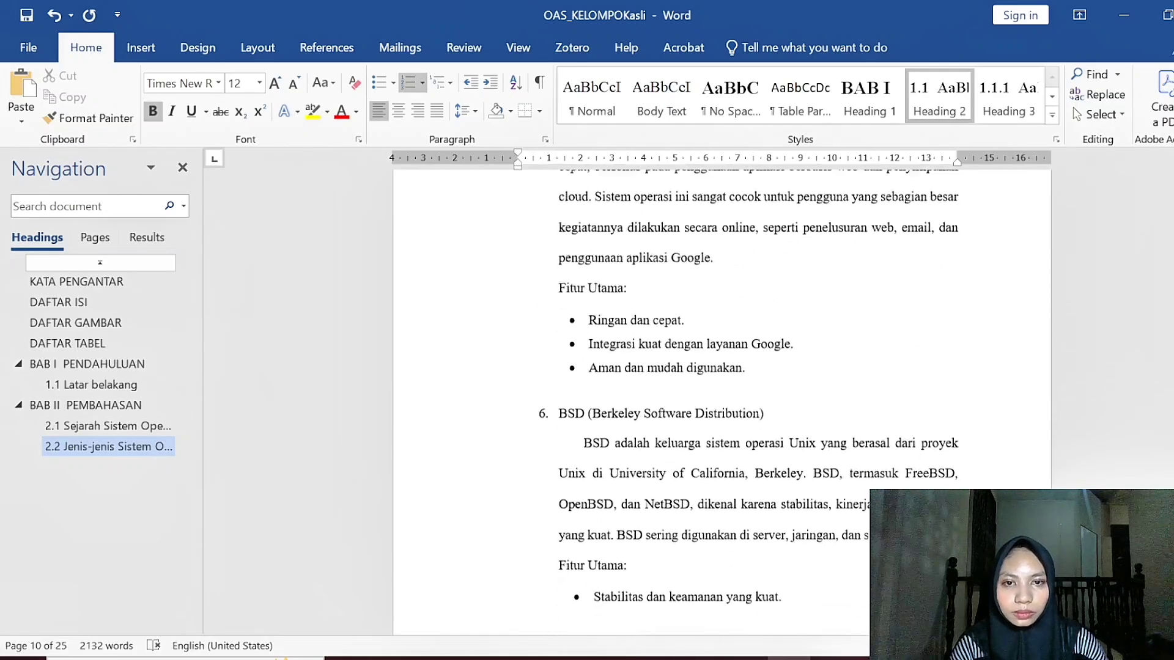
{"action": "scroll", "coordinate": [776, 348], "scroll_direction": "down", "scroll_amount": 18}
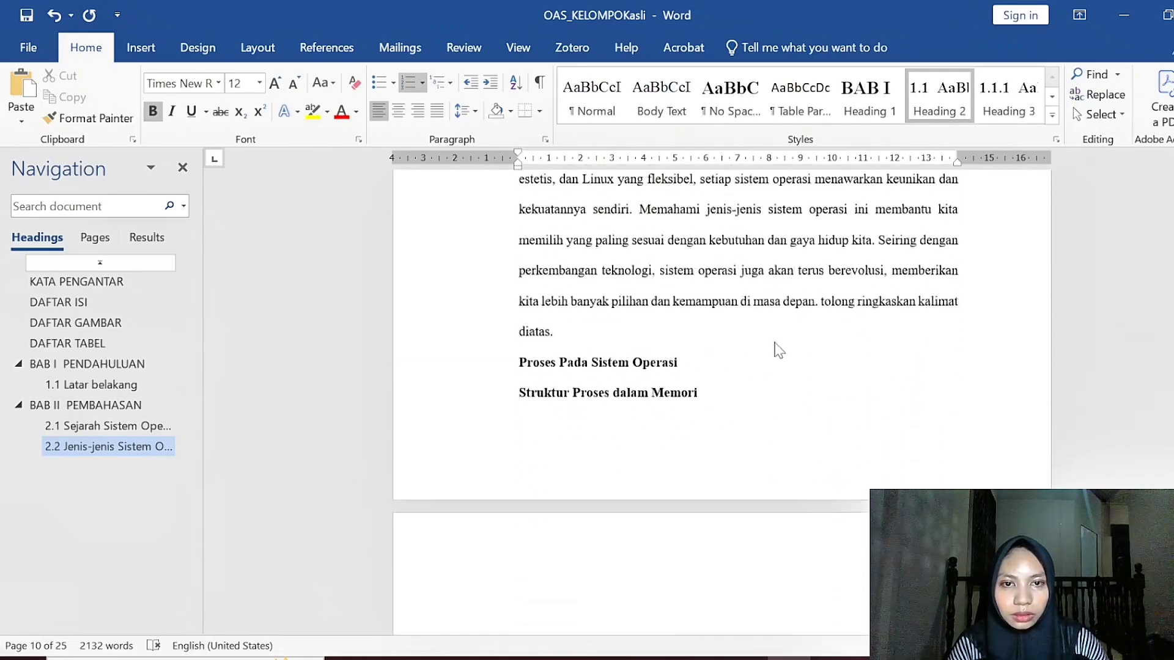
{"action": "scroll", "coordinate": [778, 349], "scroll_direction": "down", "scroll_amount": 4}
{"action": "scroll", "coordinate": [777, 349], "scroll_direction": "up", "scroll_amount": 3}
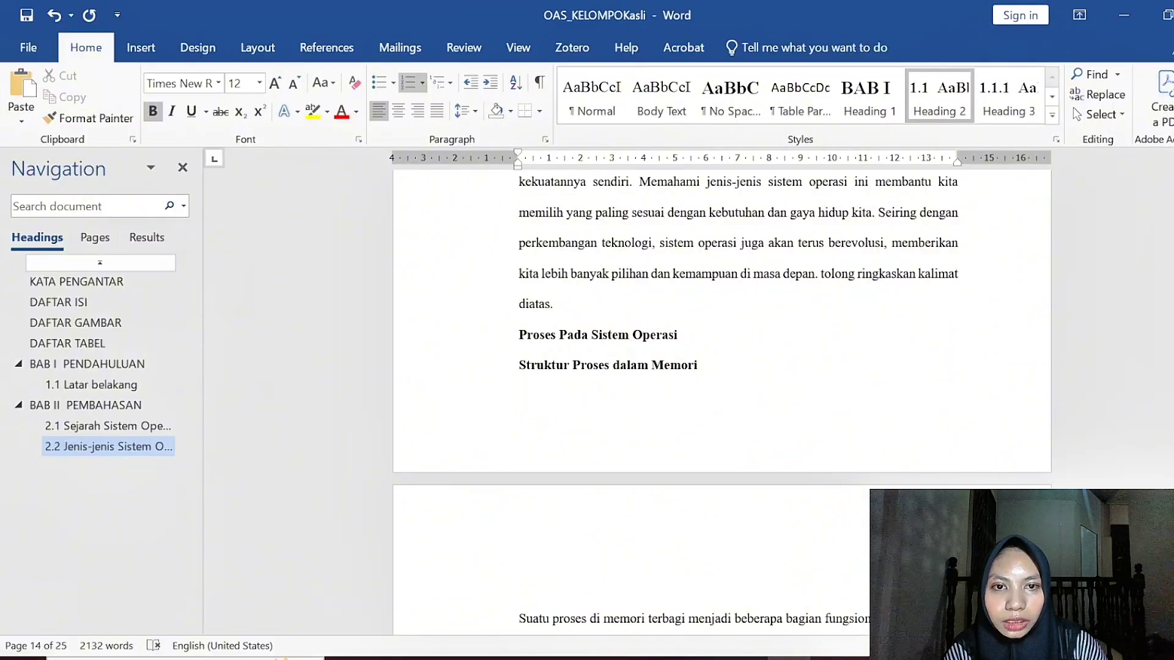
{"action": "left_click", "coordinate": [519, 335]}
{"action": "left_click", "coordinate": [944, 104]}
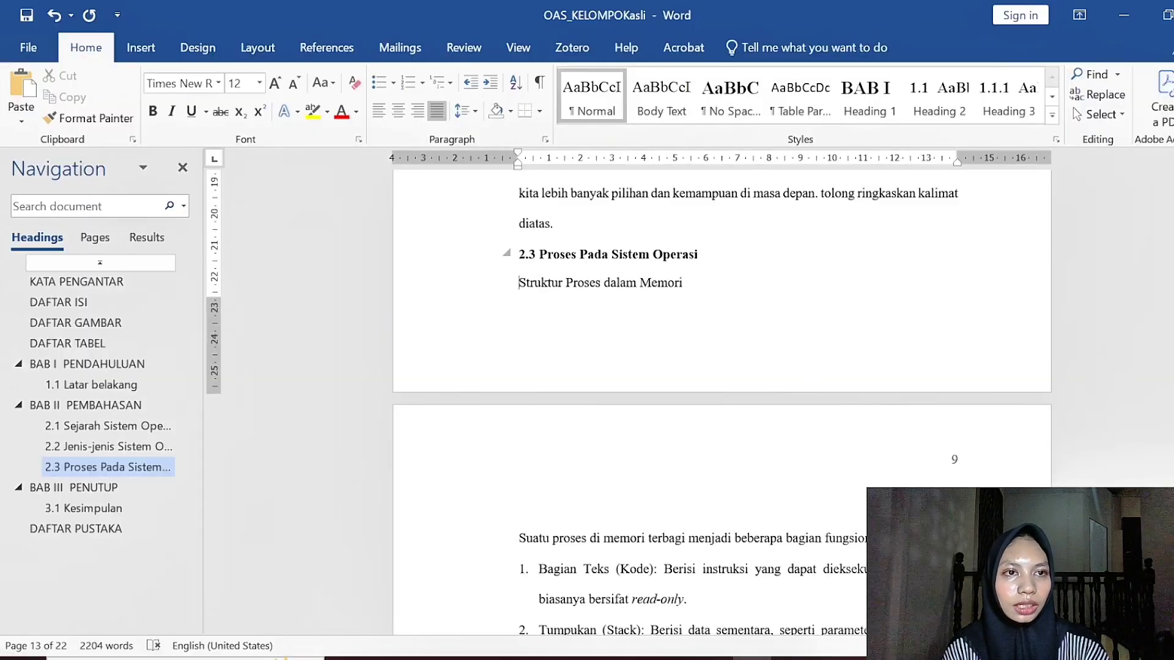
Step: Apply Heading 3 to the Struktur Proses dalam Memori title and reduce its left indent to about 0.75 cm
{"action": "left_click", "coordinate": [1008, 97]}
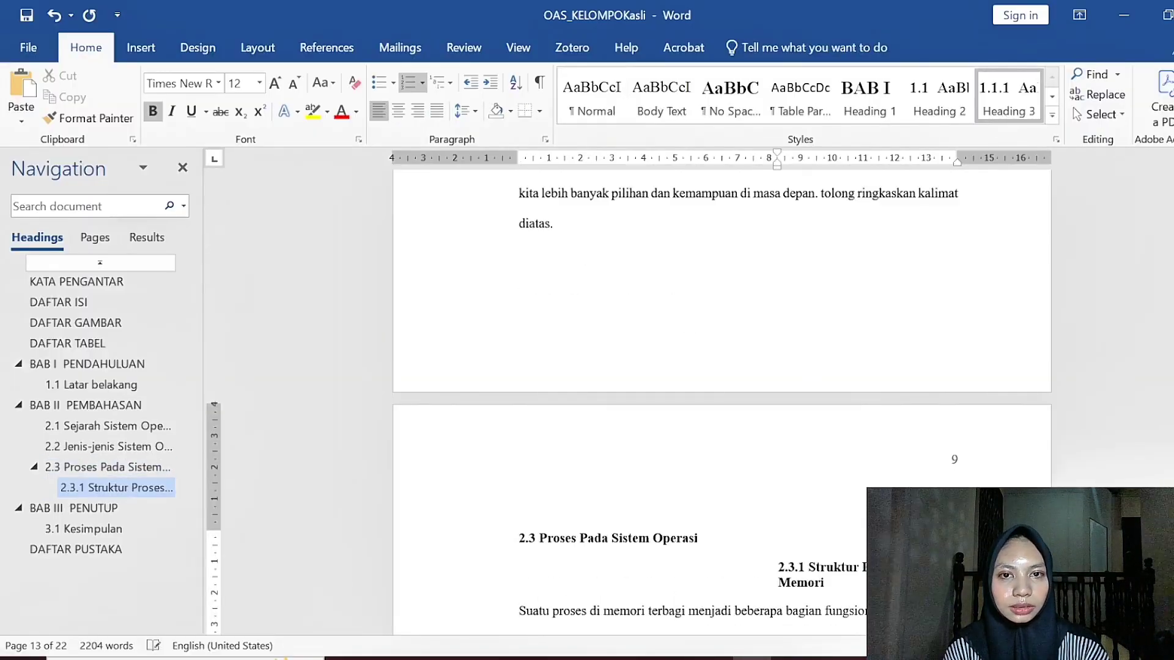
{"action": "scroll", "coordinate": [874, 369], "scroll_direction": "down", "scroll_amount": 3}
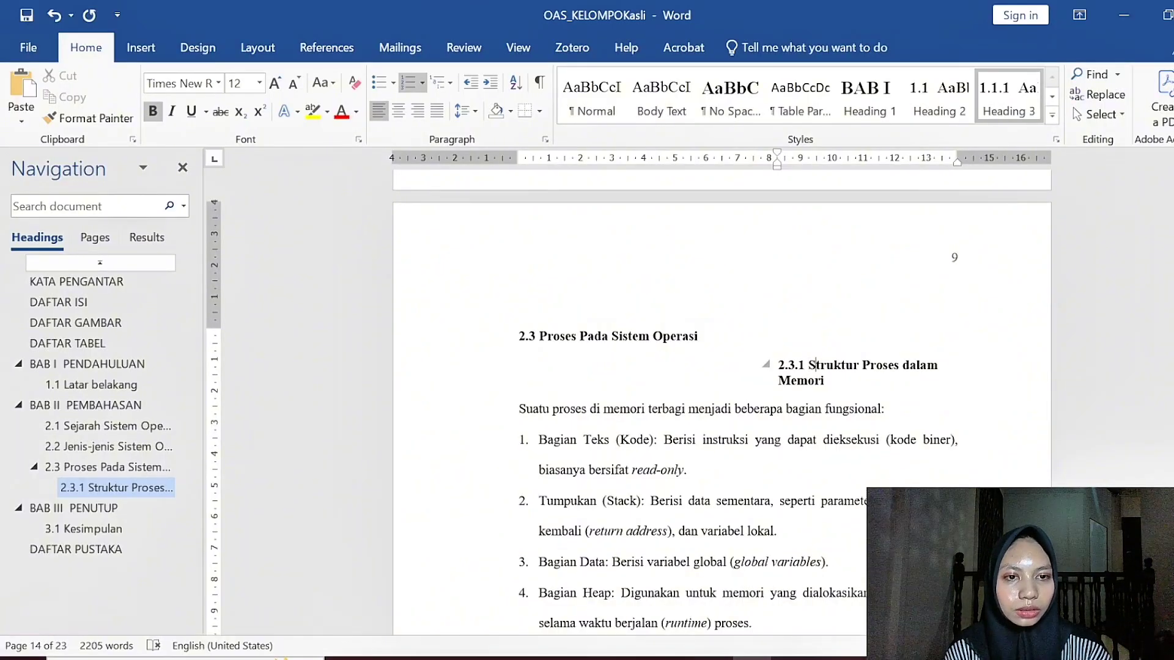
{"action": "left_click_drag", "start_coordinate": [813, 366], "coordinate": [828, 384]}
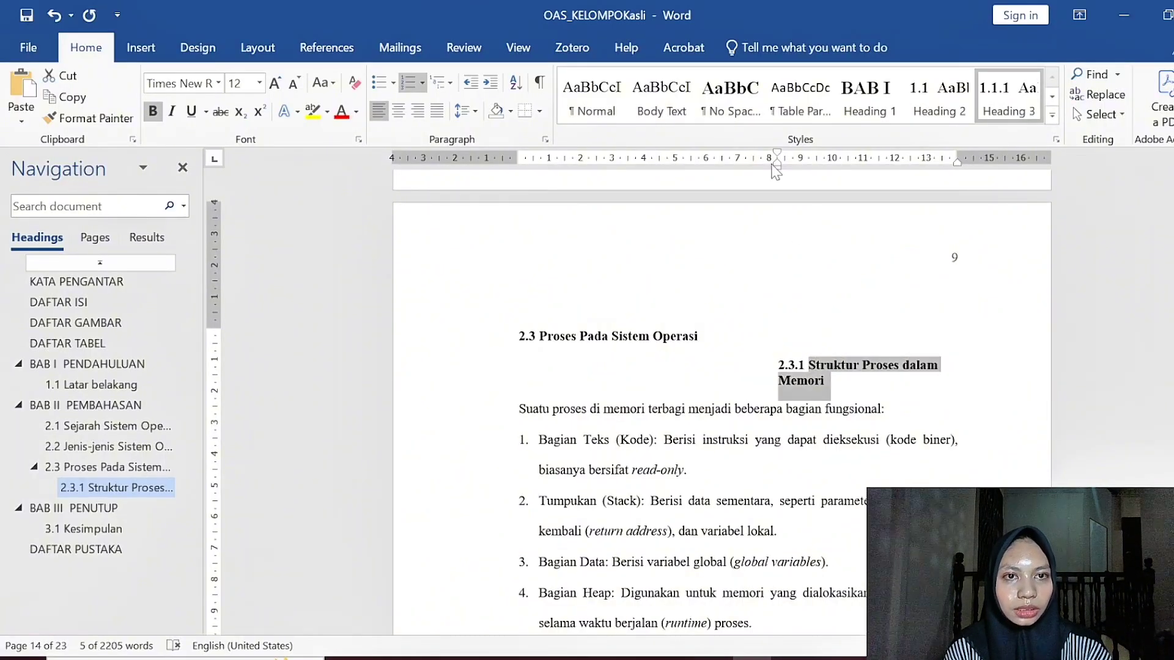
{"action": "left_click_drag", "start_coordinate": [773, 166], "coordinate": [543, 201]}
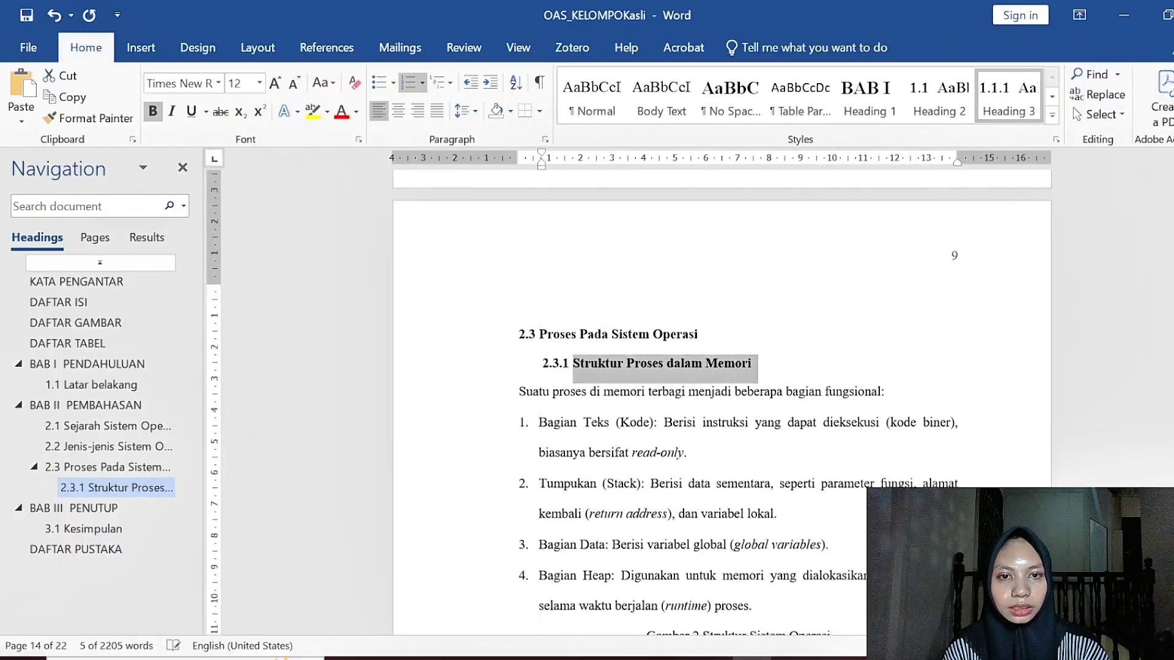
Step: Apply Heading 3 to the Atribut Proses(Process Control Block – PCB) title and reduce its left indent to about 1.25 cm
{"action": "scroll", "coordinate": [722, 403], "scroll_direction": "down", "scroll_amount": 9}
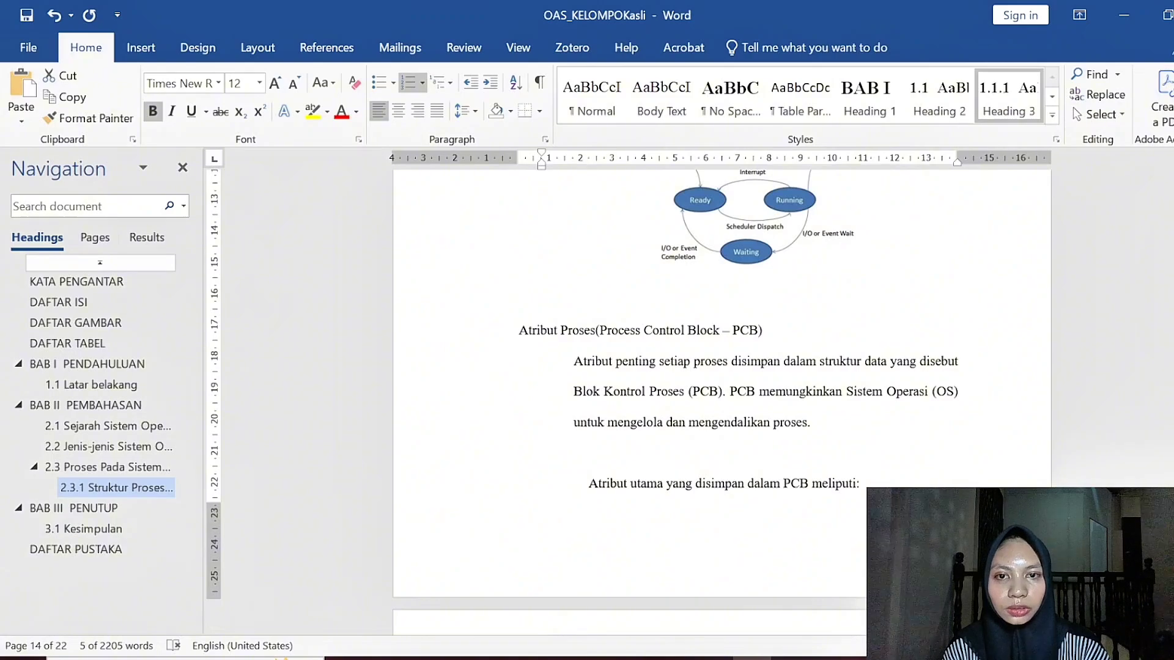
{"action": "left_click", "coordinate": [519, 330]}
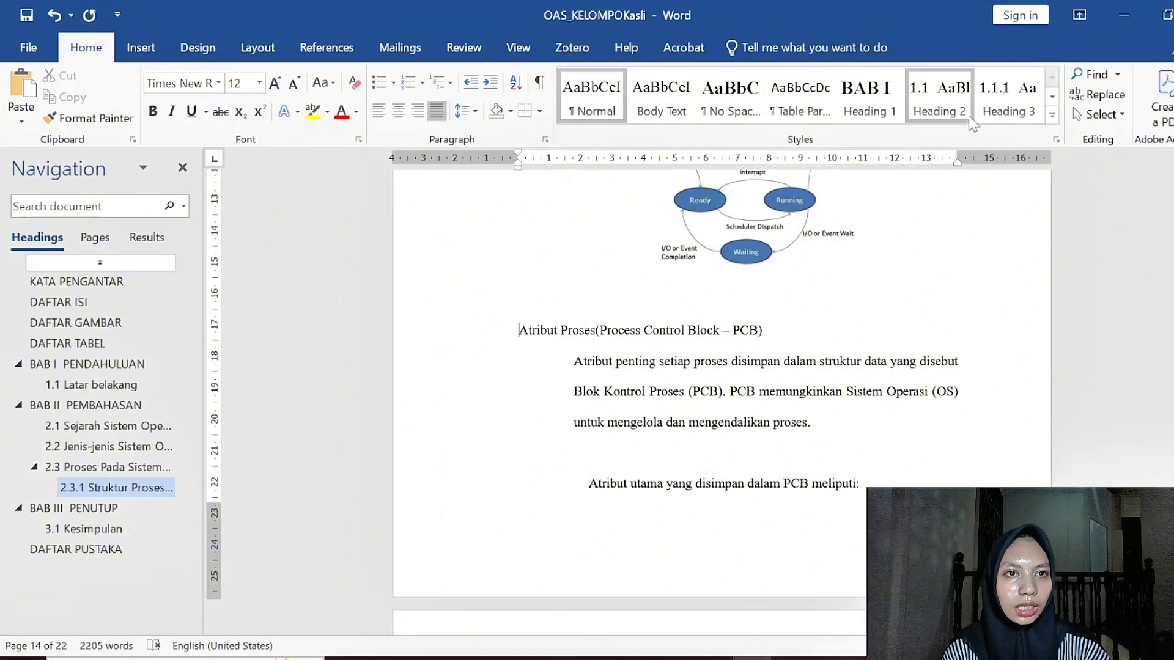
{"action": "left_click", "coordinate": [1008, 101]}
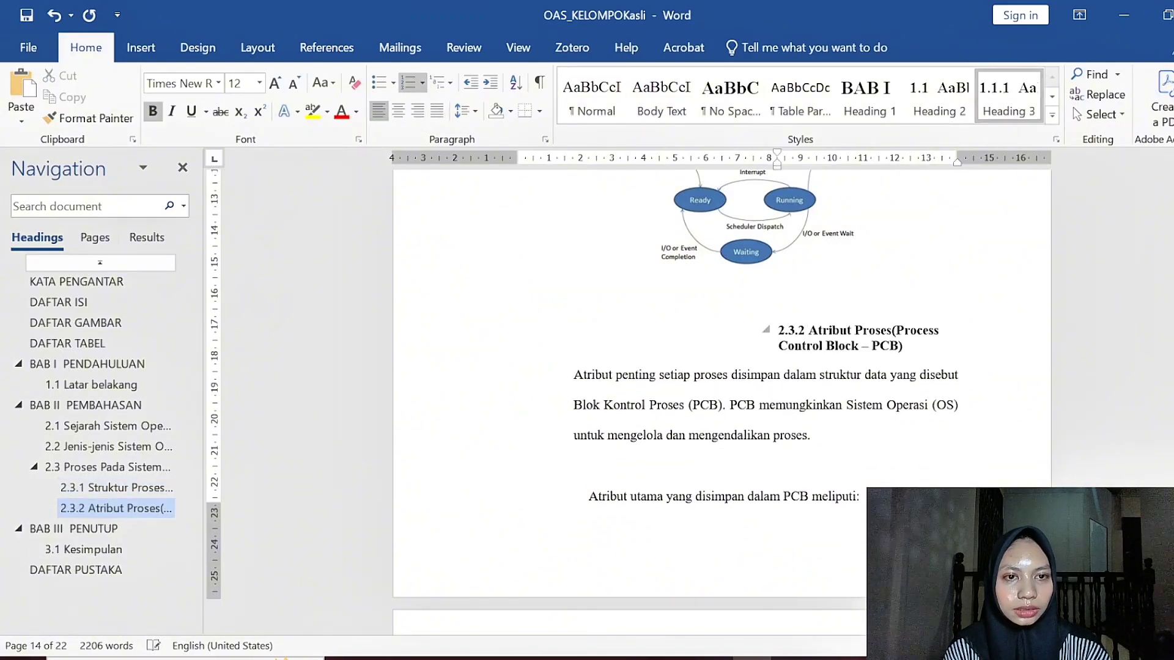
{"action": "left_click_drag", "start_coordinate": [808, 330], "coordinate": [915, 352]}
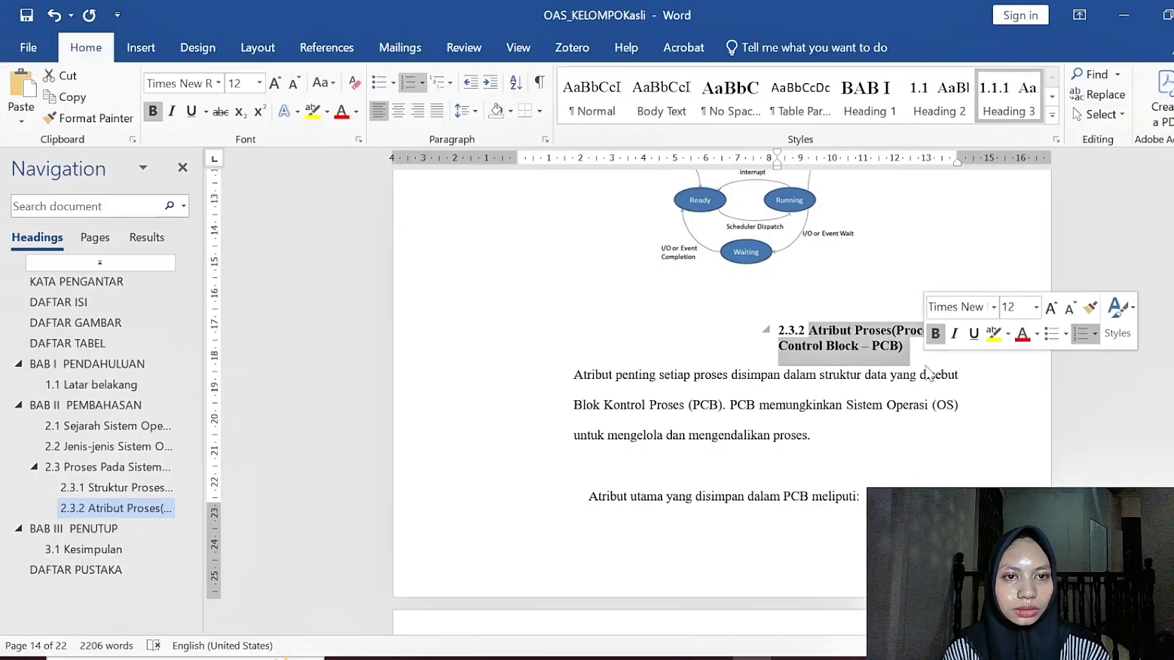
{"action": "mouse_move", "coordinate": [777, 165]}
{"action": "left_mouse_down"}
{"action": "mouse_move", "coordinate": [603, 195]}
{"action": "mouse_move", "coordinate": [561, 184]}
{"action": "left_mouse_up"}
{"action": "scroll", "coordinate": [657, 251], "scroll_direction": "up", "scroll_amount": 3}
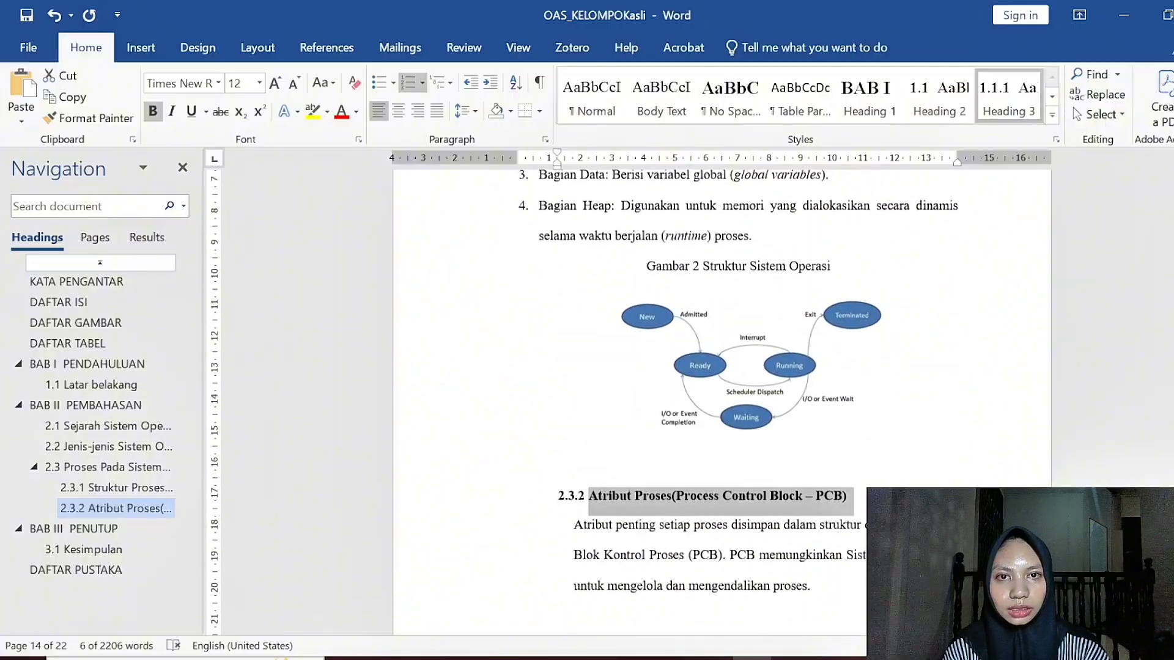
Step: Apply Heading 1 to PENUTUP with the title on its own line below BAB III, and Heading 2 to Kesimpulan
{"action": "scroll", "coordinate": [657, 254], "scroll_direction": "down", "scroll_amount": 3}
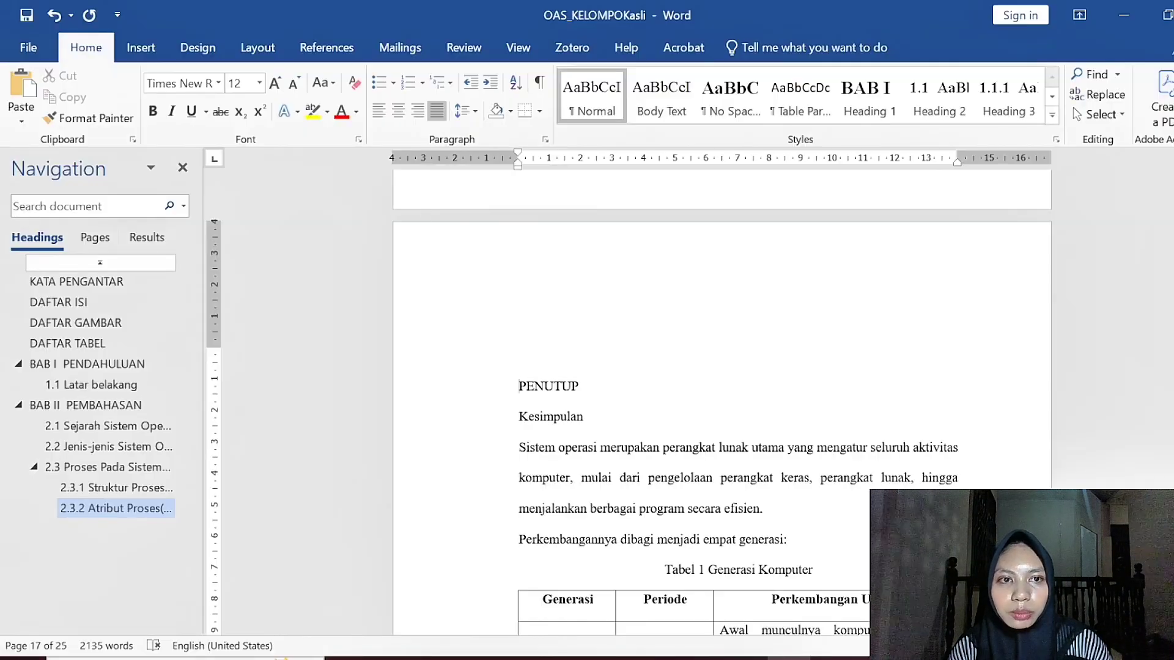
{"action": "left_click", "coordinate": [869, 98]}
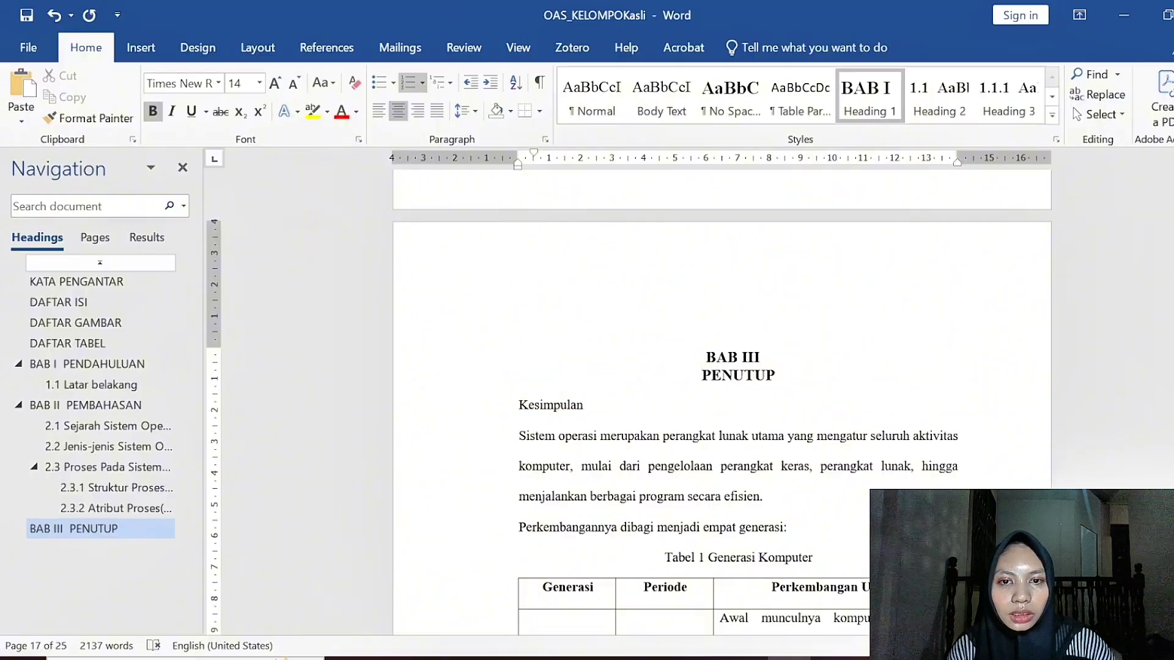
{"action": "left_click", "coordinate": [518, 405]}
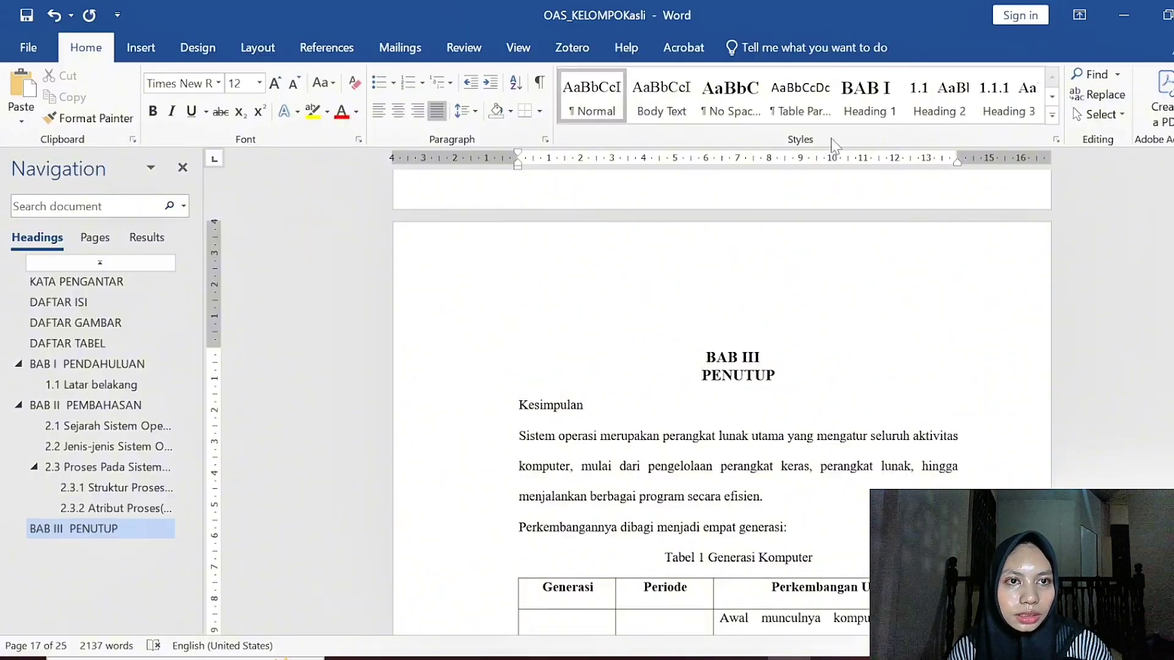
{"action": "left_click", "coordinate": [947, 101]}
Step: Apply Heading 1 to the DAFTAR PUSTAKA title, remove its automatic BAB IV numbering and center the title
{"action": "scroll", "coordinate": [686, 367], "scroll_direction": "down", "scroll_amount": 13}
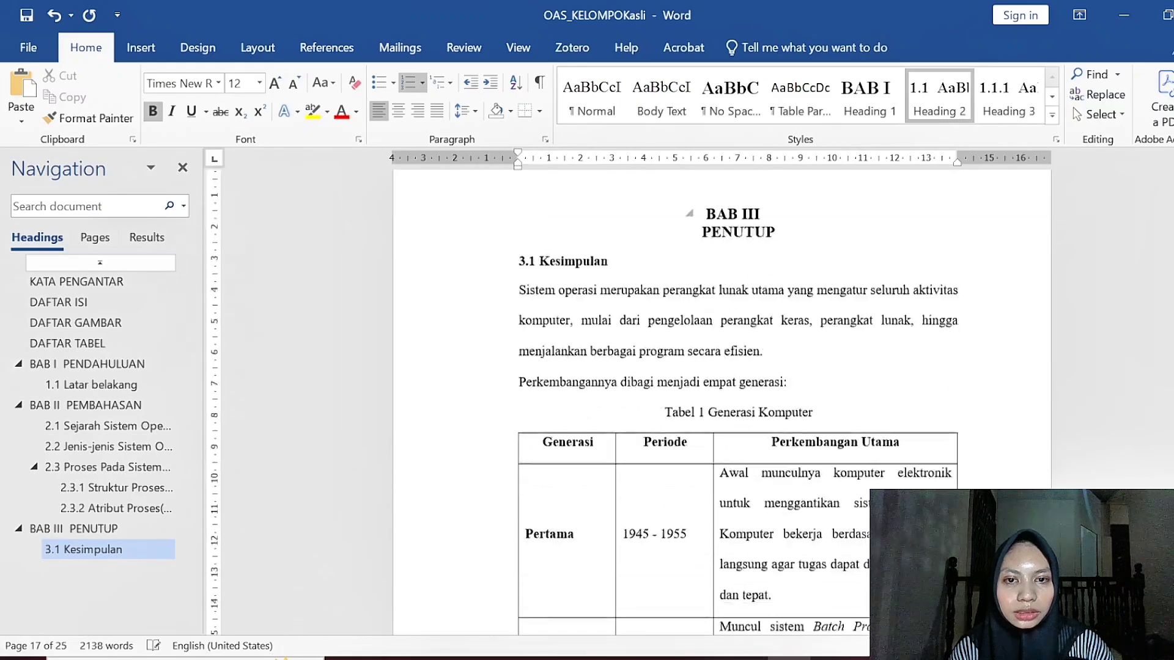
{"action": "scroll", "coordinate": [686, 375], "scroll_direction": "down", "scroll_amount": 15}
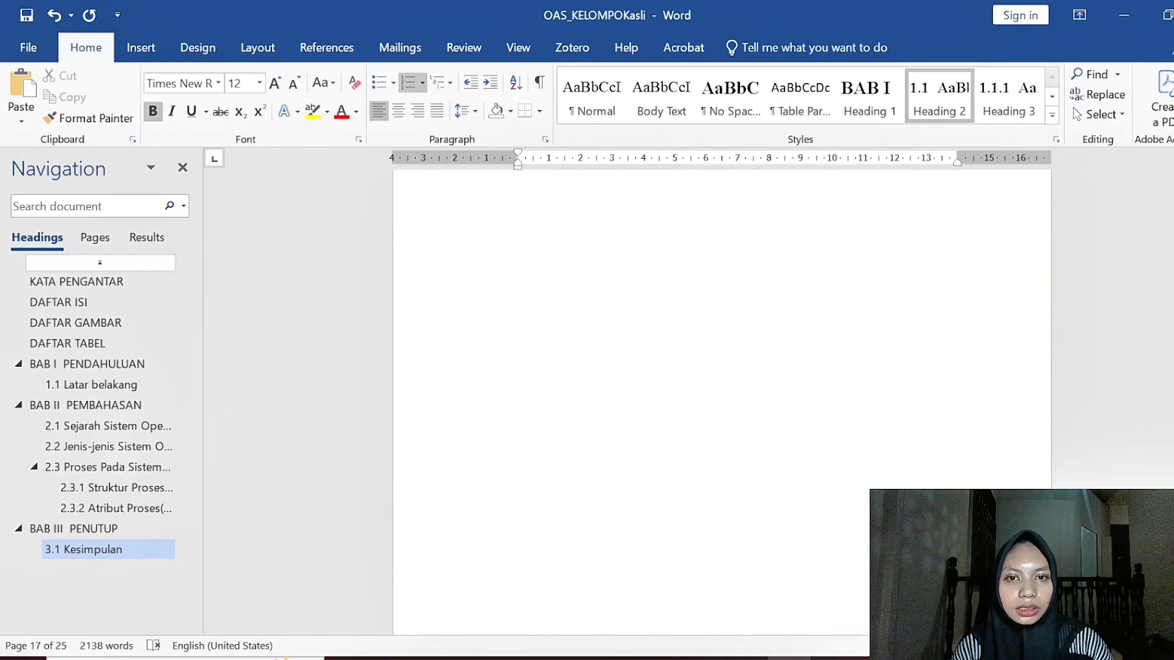
{"action": "scroll", "coordinate": [685, 376], "scroll_direction": "down", "scroll_amount": 15}
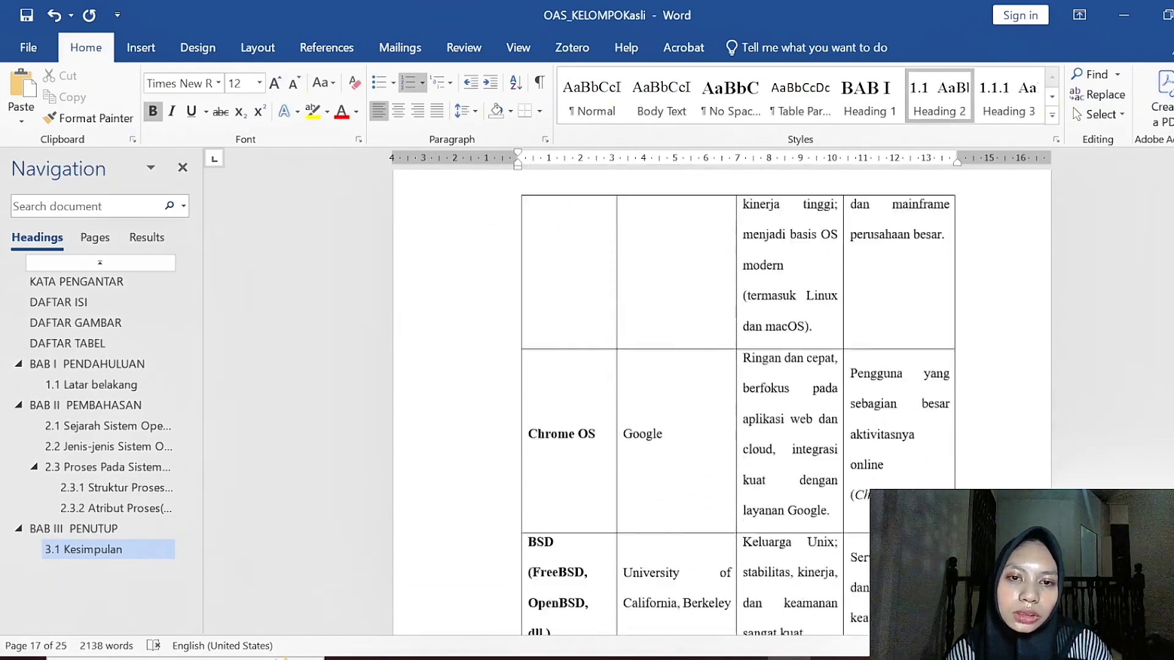
{"action": "scroll", "coordinate": [391, 305], "scroll_direction": "down", "scroll_amount": 15}
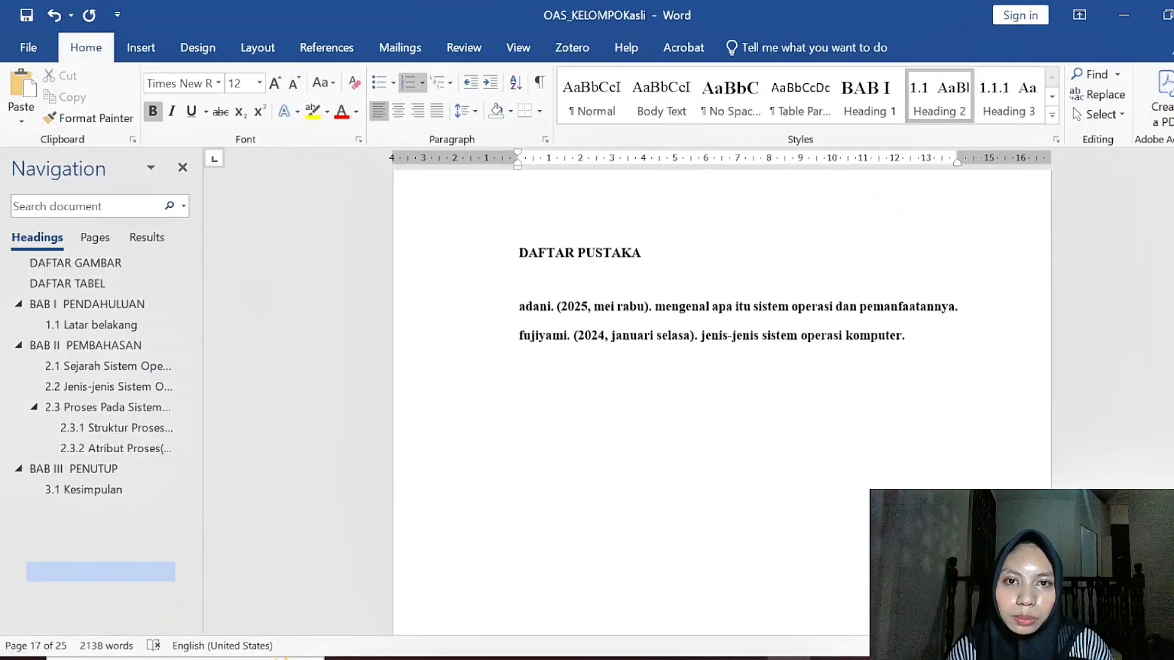
{"action": "scroll", "coordinate": [721, 366], "scroll_direction": "up", "scroll_amount": 1}
{"action": "left_click", "coordinate": [519, 302]}
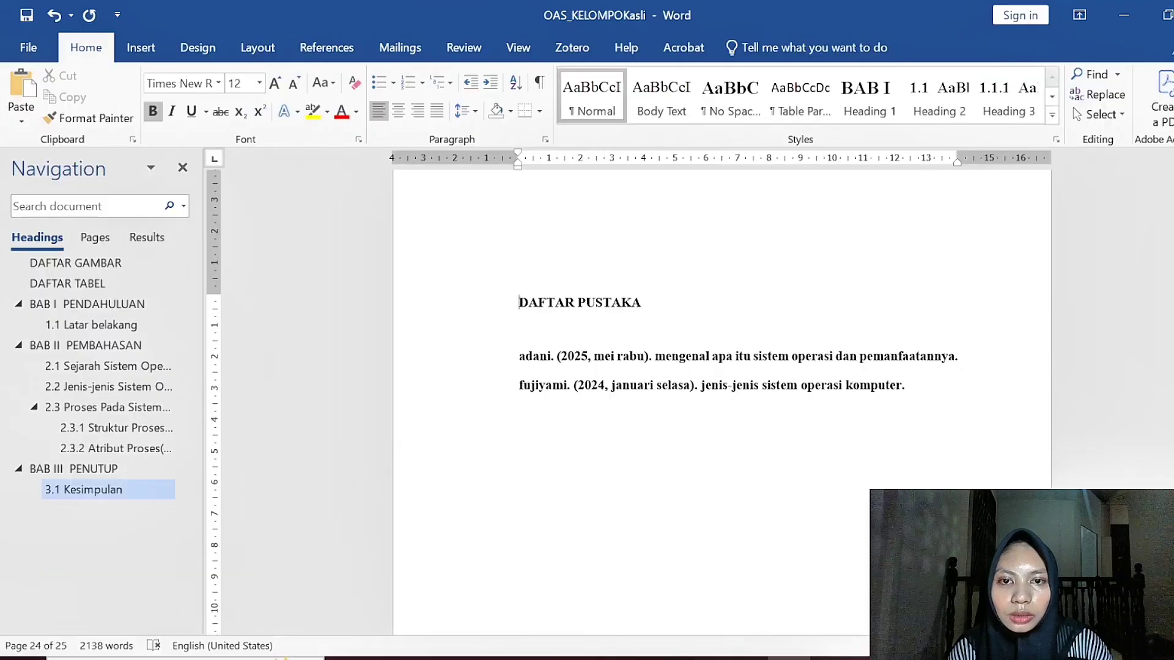
{"action": "left_click", "coordinate": [868, 98]}
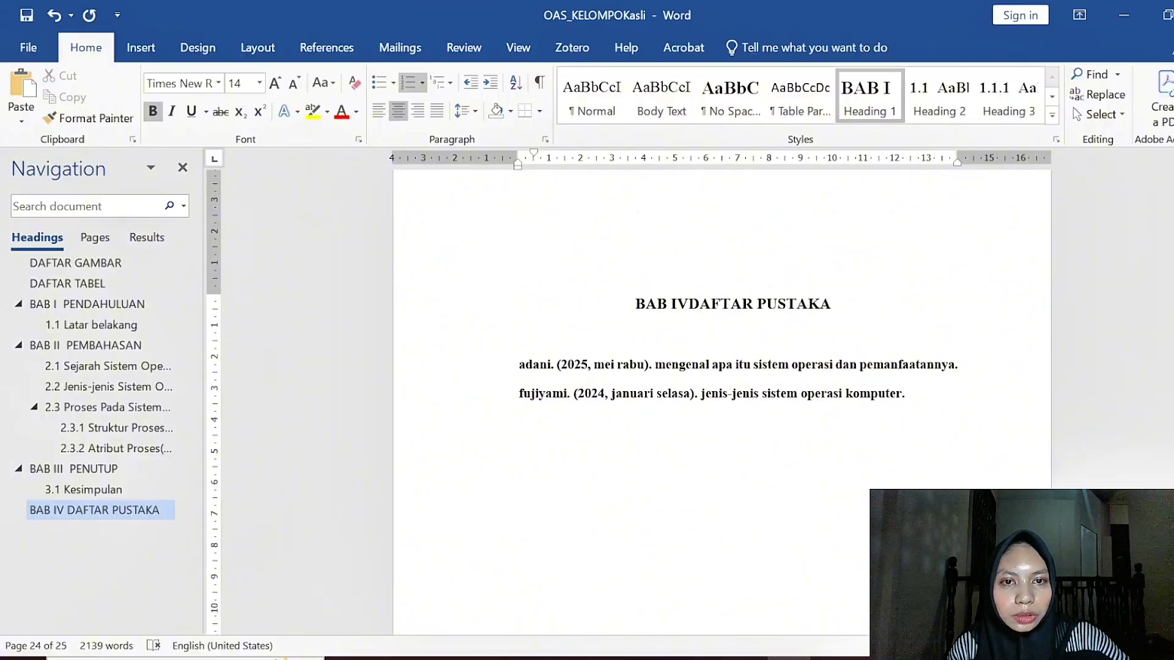
{"action": "key", "text": "BackSpace"}
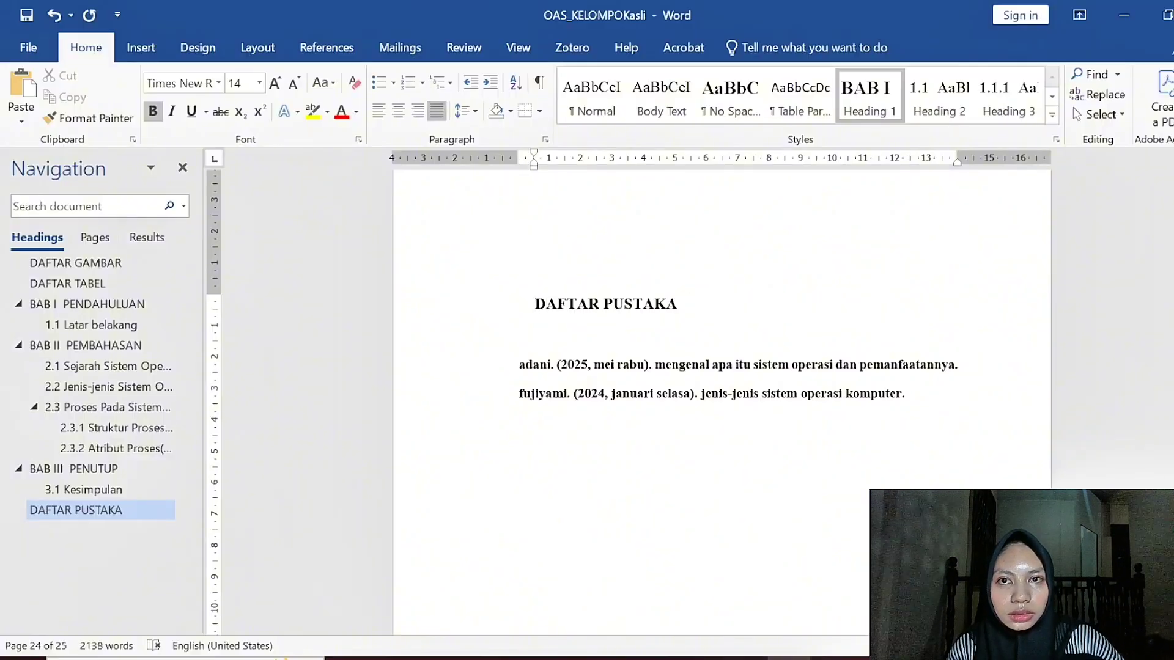
{"action": "left_click", "coordinate": [402, 107]}
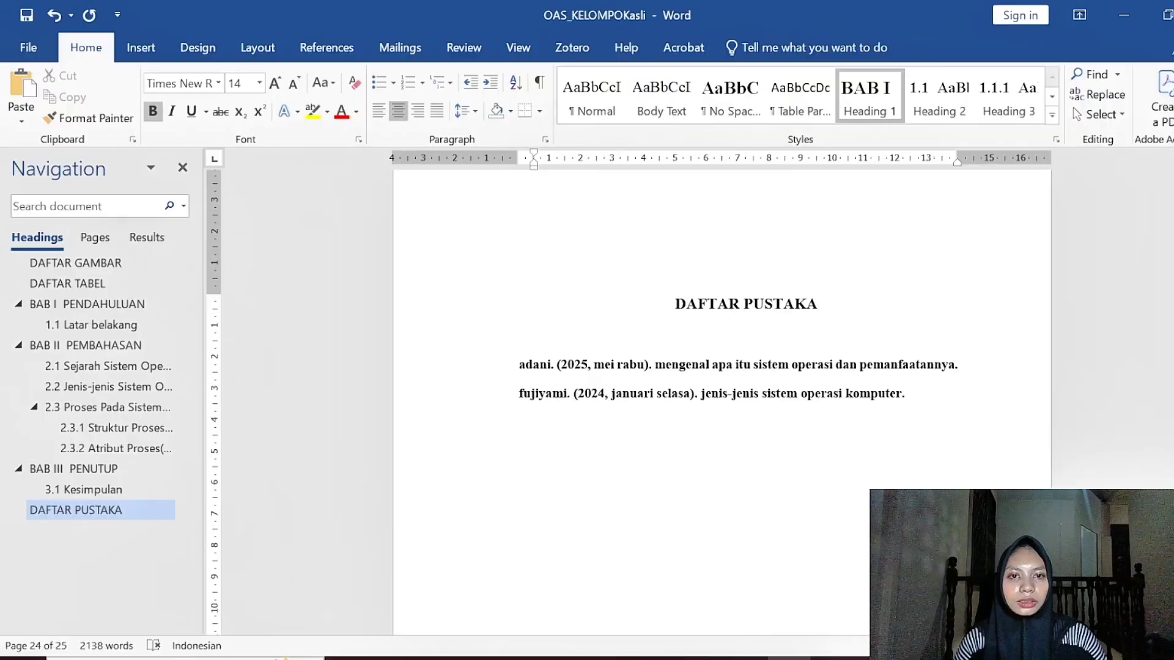
Step: Insert an Automatic Table 2 table of contents below the DAFTAR ISI title
{"action": "scroll", "coordinate": [721, 397], "scroll_direction": "up", "scroll_amount": 3}
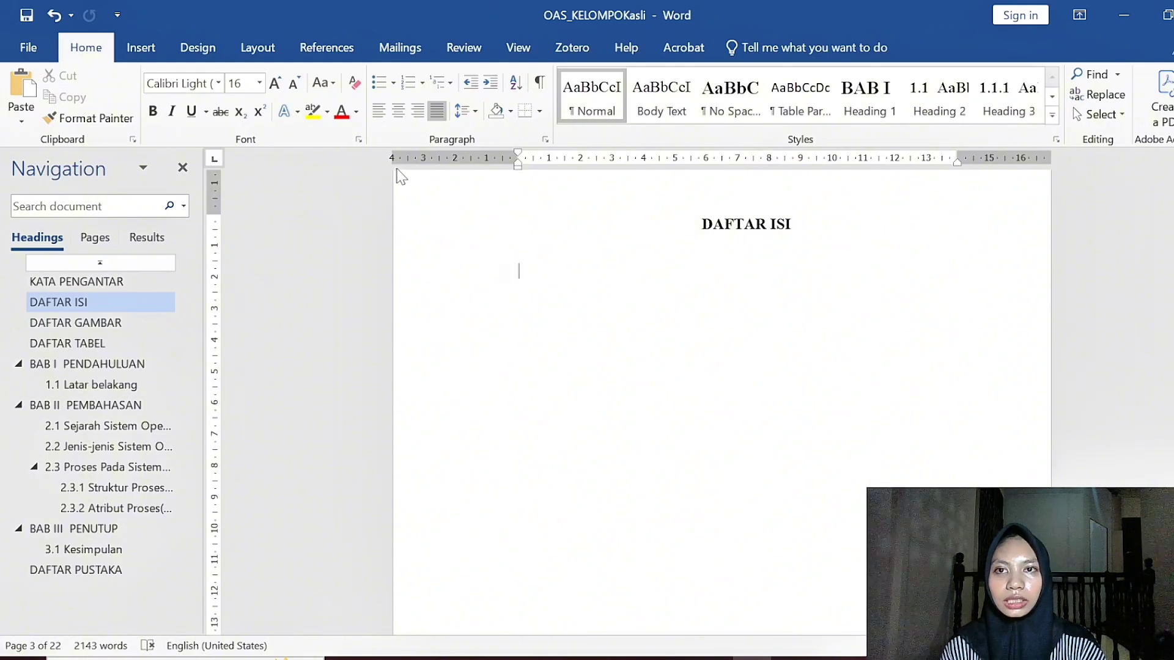
{"action": "left_click", "coordinate": [346, 47]}
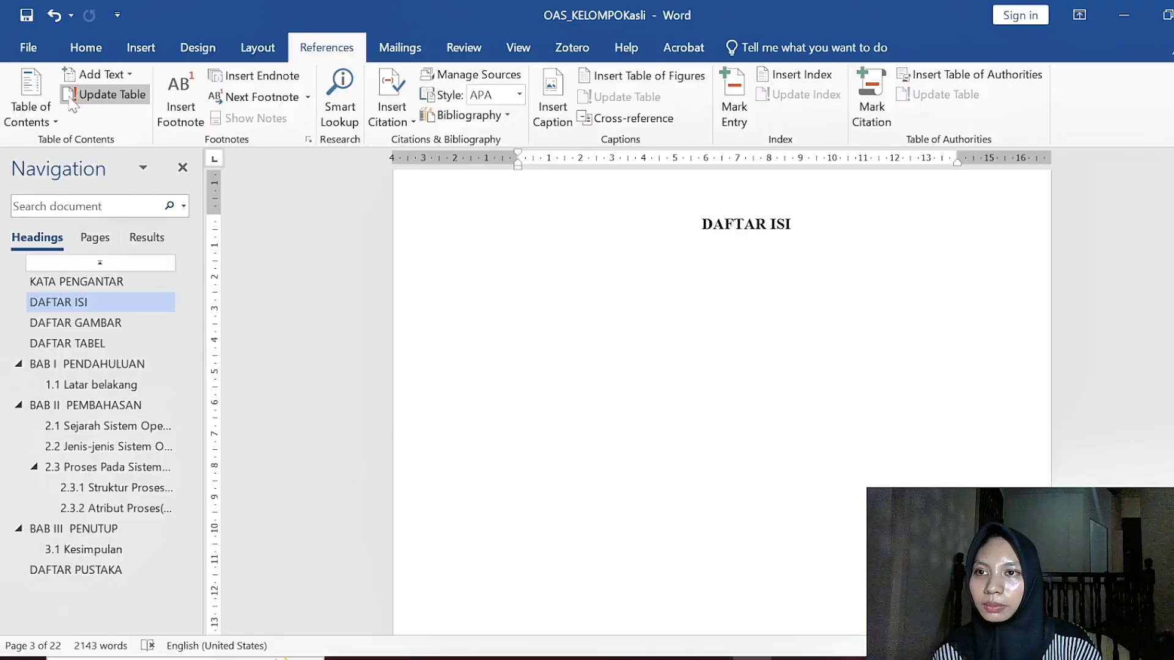
{"action": "left_click", "coordinate": [57, 102]}
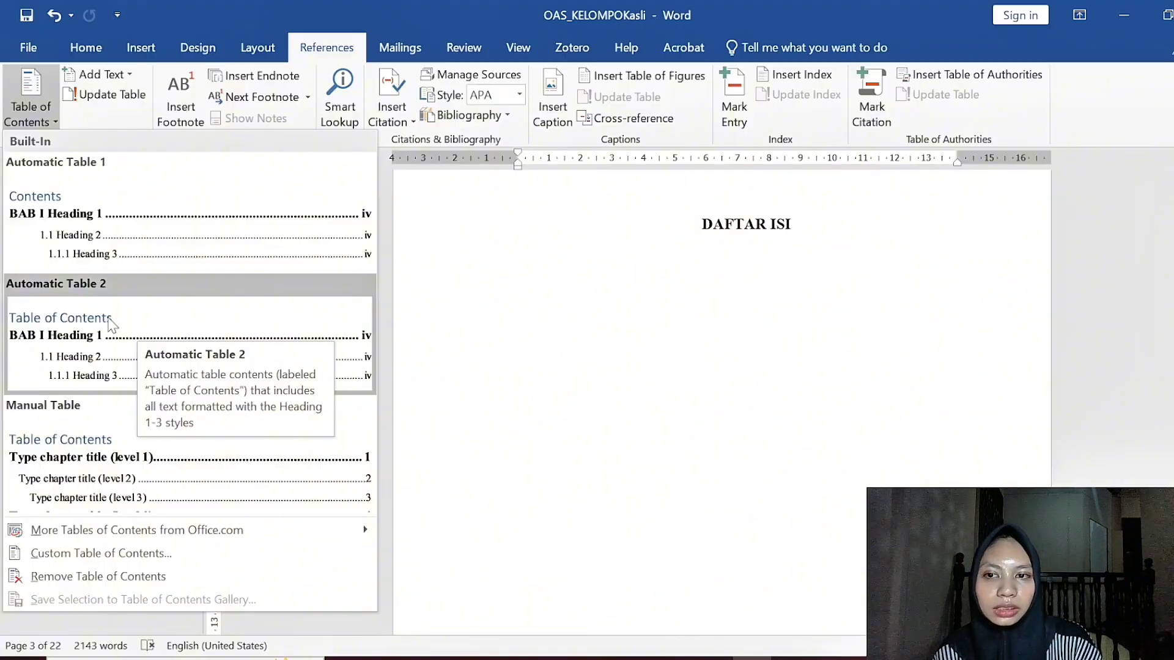
{"action": "left_click", "coordinate": [111, 323]}
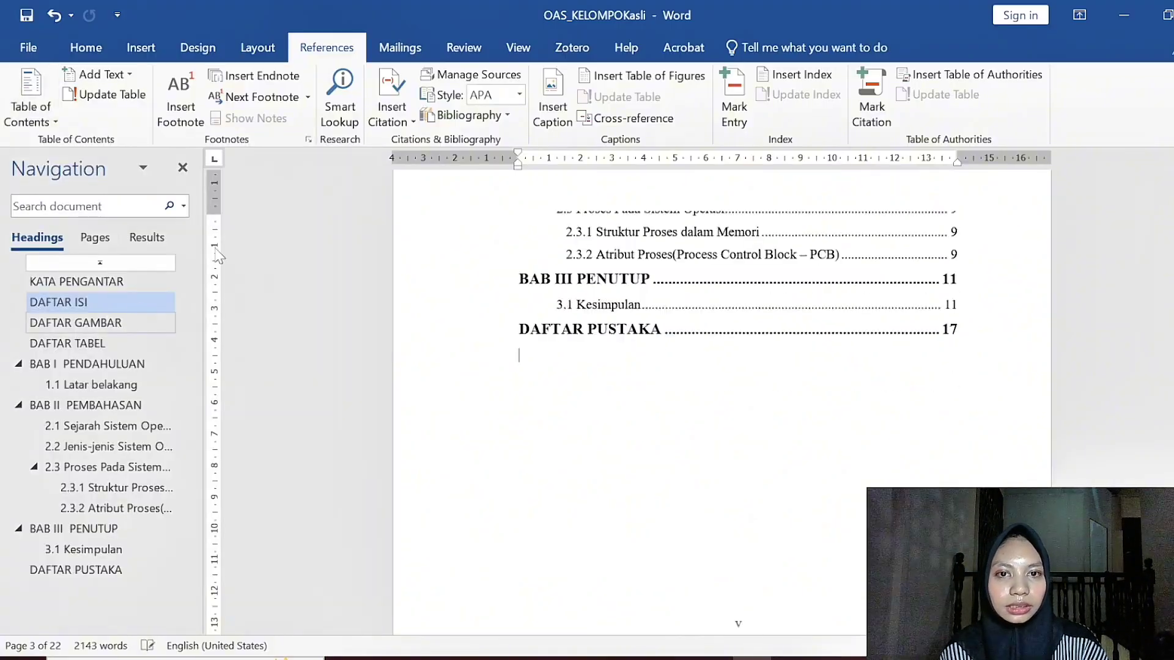
{"action": "scroll", "coordinate": [607, 295], "scroll_direction": "up", "scroll_amount": 10}
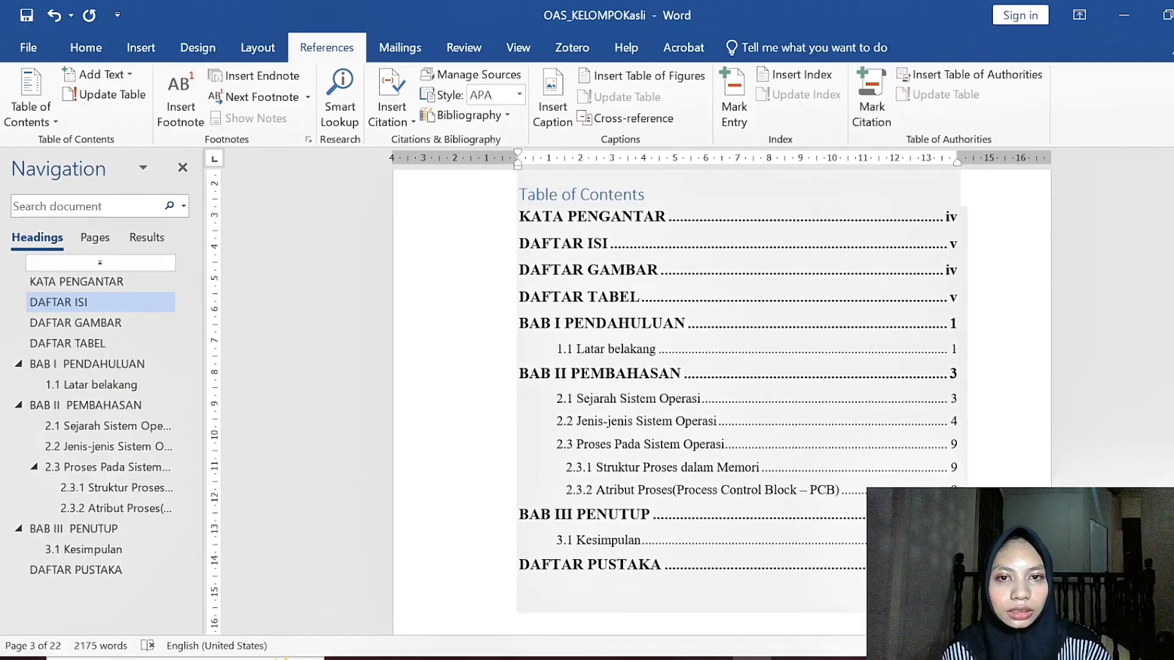
Step: Delete the built-in "Table of Contents" title text above the DAFTAR ISI entries and review the listed headings and page numbers
{"action": "left_click", "coordinate": [691, 205]}
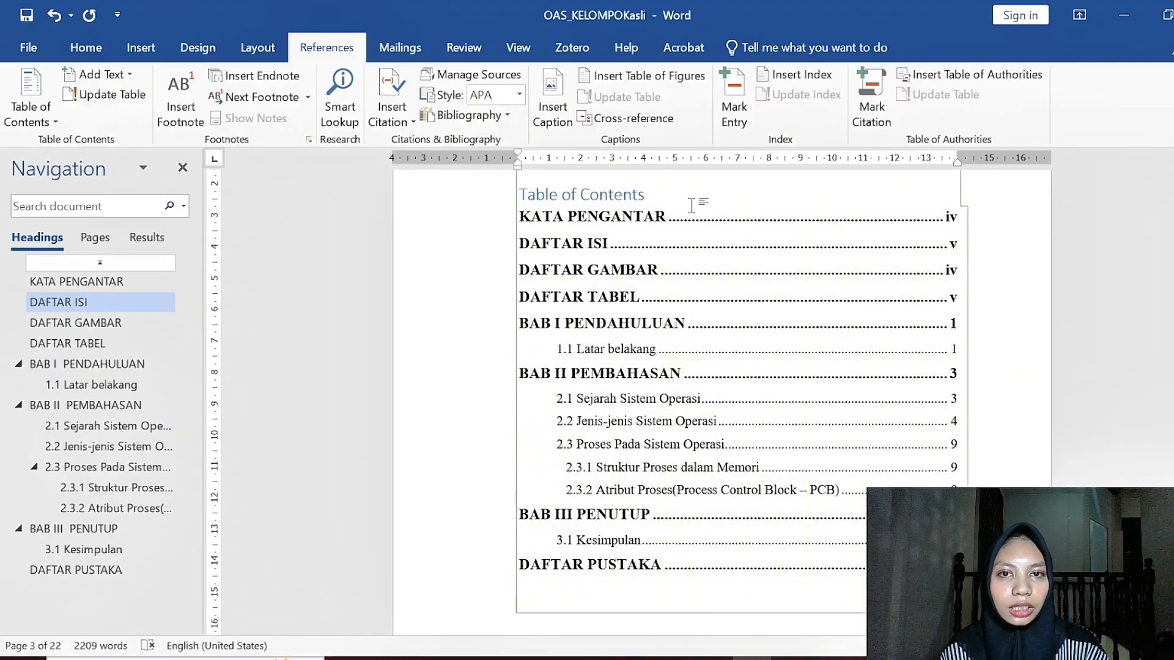
{"action": "scroll", "coordinate": [691, 206], "scroll_direction": "up", "scroll_amount": 1}
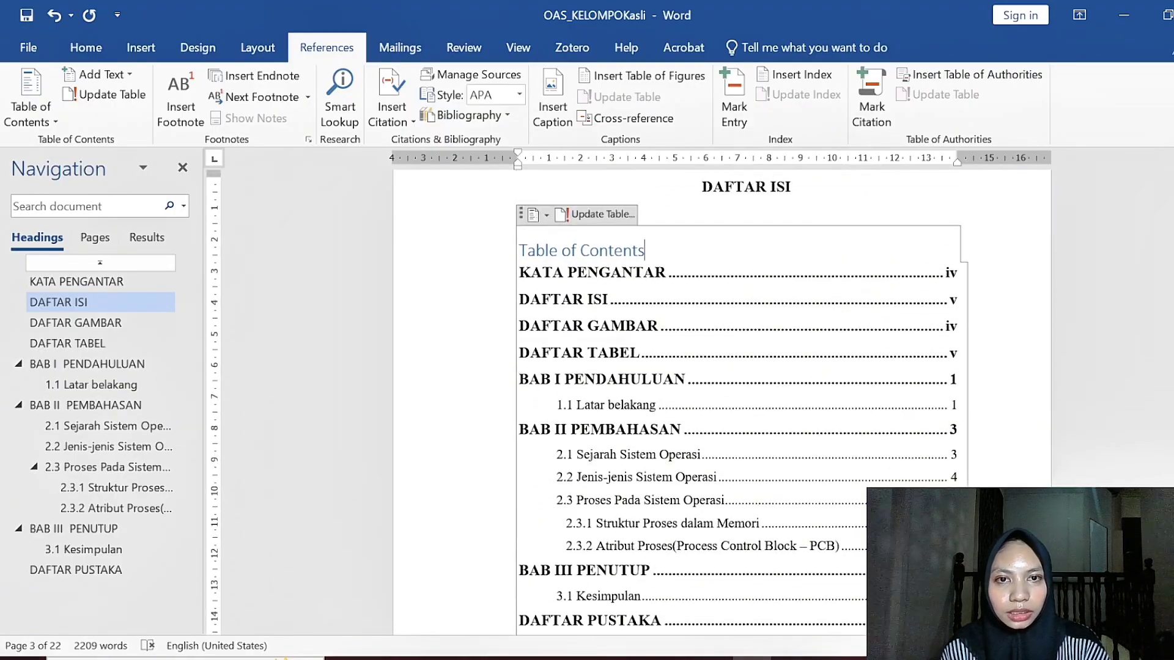
{"action": "key", "text": "BackSpace"}
{"action": "key", "text": "BackSpace"}
{"action": "key", "text": "BackSpace"}
{"action": "key", "text": "BackSpace"}
{"action": "key", "text": "BackSpace"}
{"action": "key", "text": "BackSpace"}
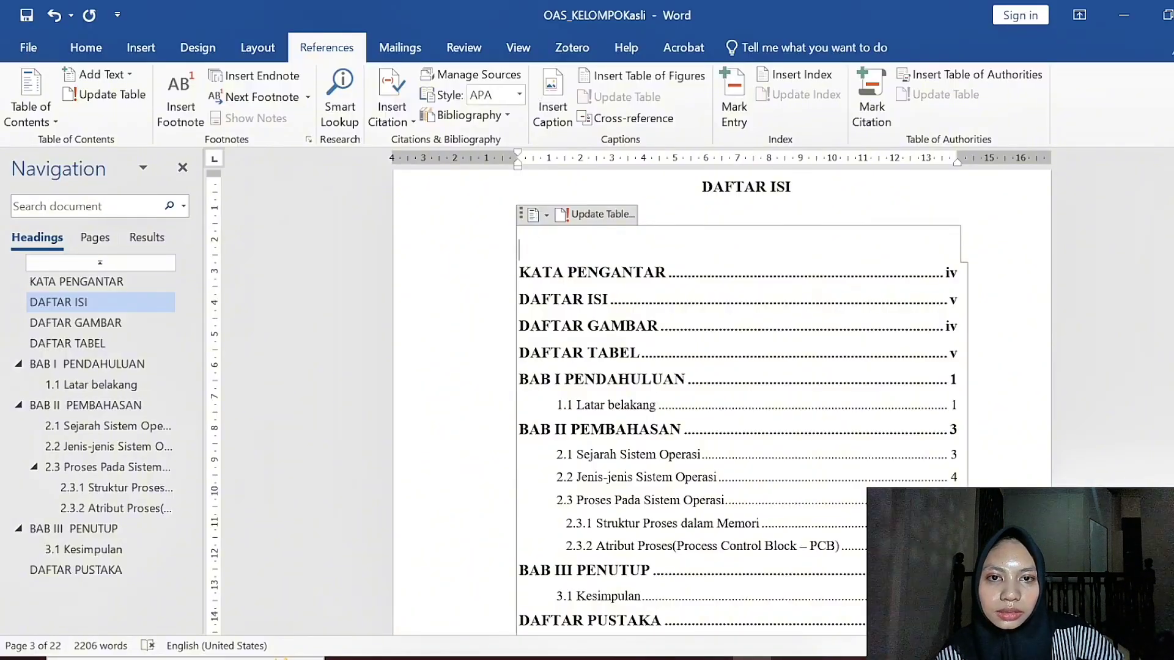
{"action": "left_click", "coordinate": [794, 300]}
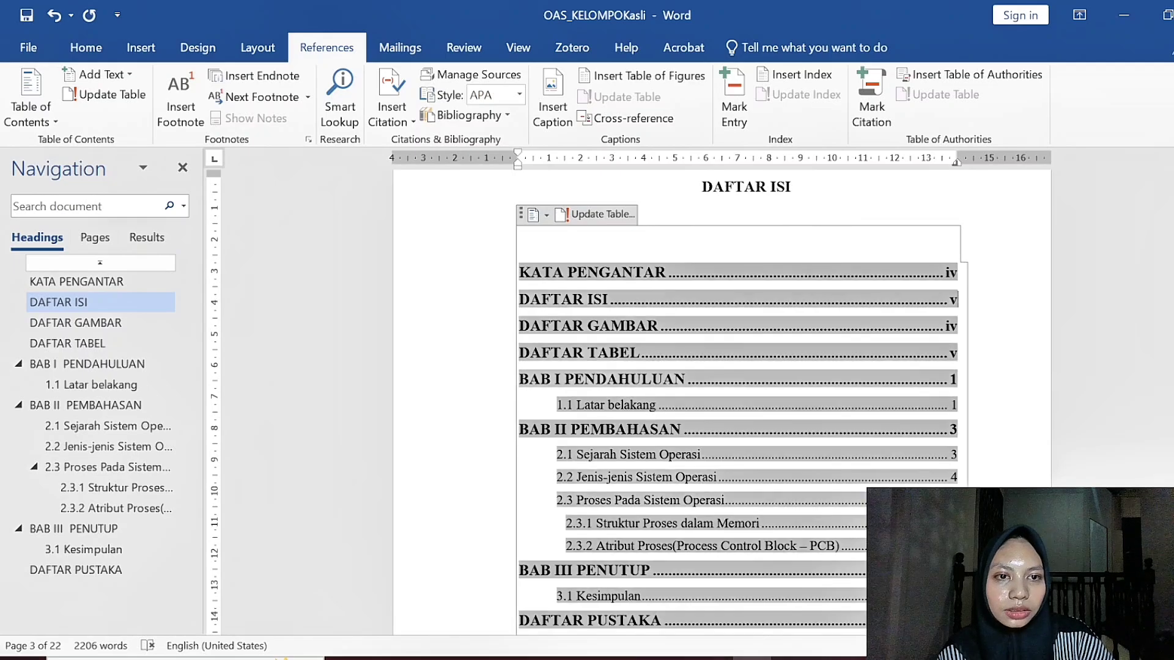
{"action": "scroll", "coordinate": [795, 300], "scroll_direction": "down", "scroll_amount": 5}
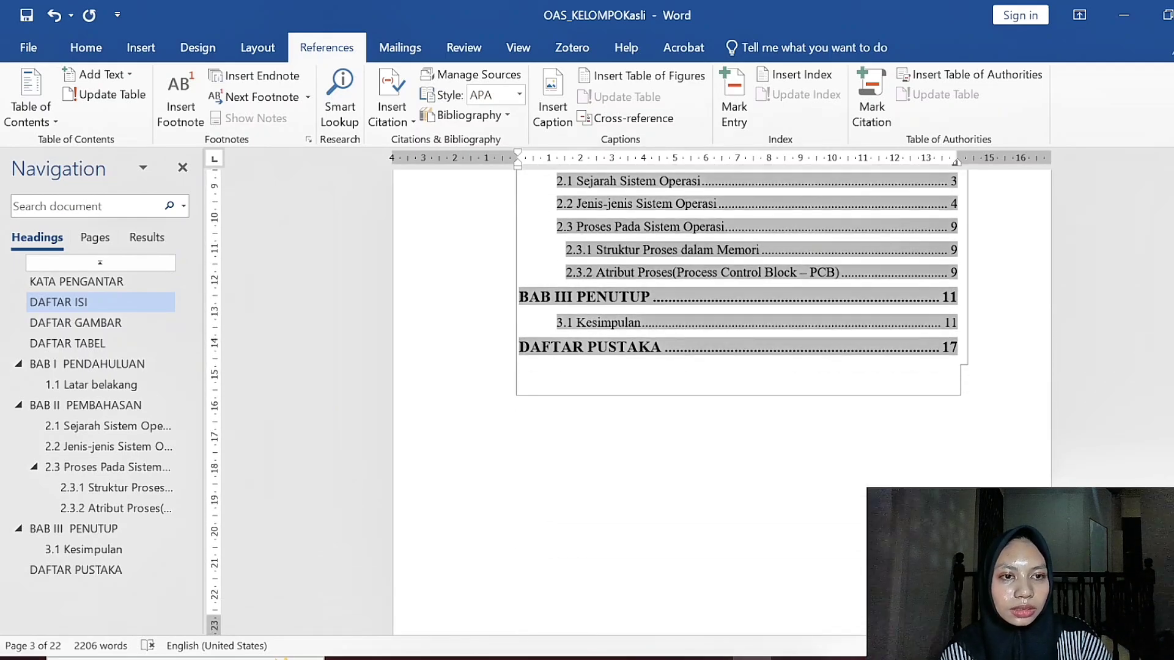
{"action": "scroll", "coordinate": [734, 367], "scroll_direction": "up", "scroll_amount": 6}
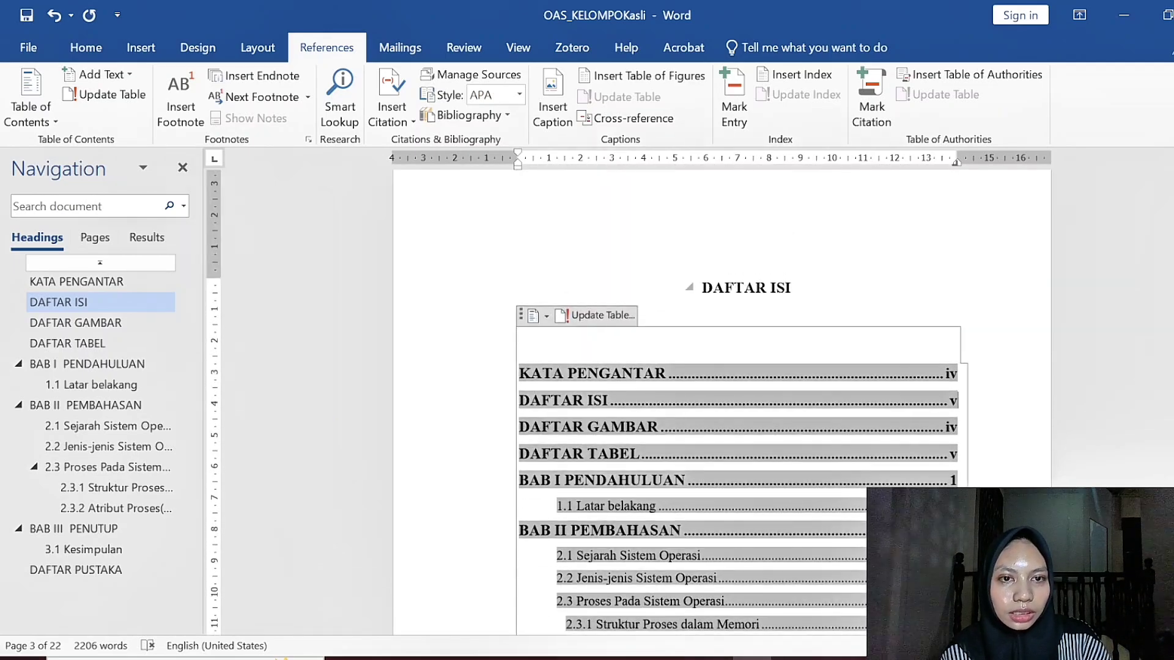
{"action": "scroll", "coordinate": [734, 367], "scroll_direction": "down", "scroll_amount": 4}
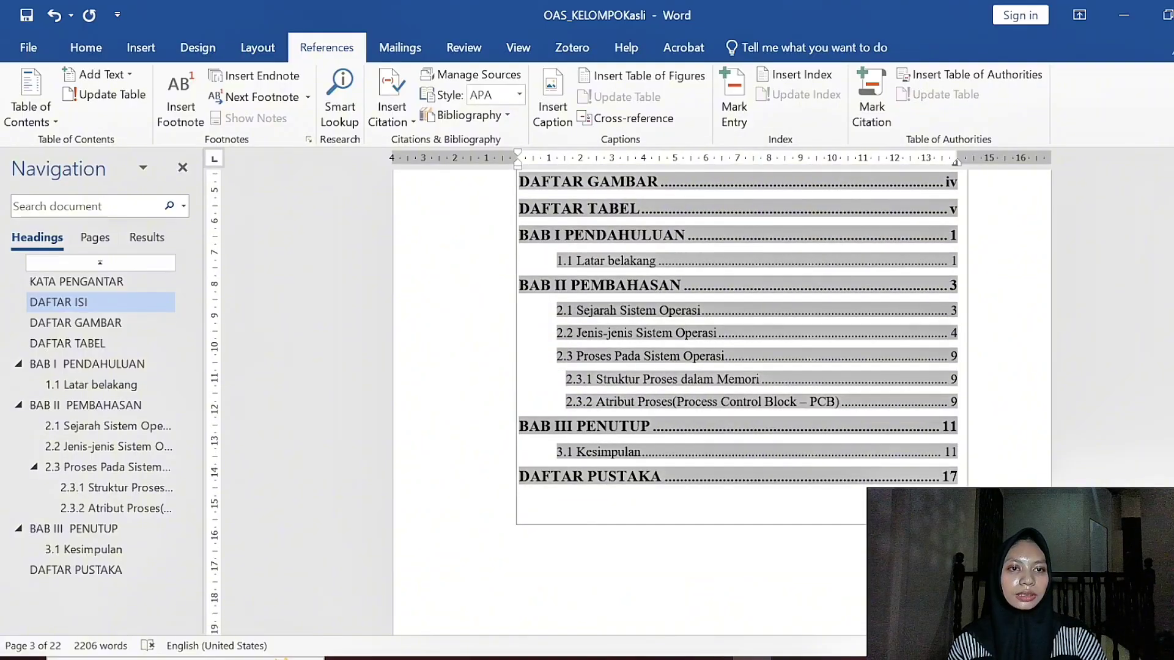